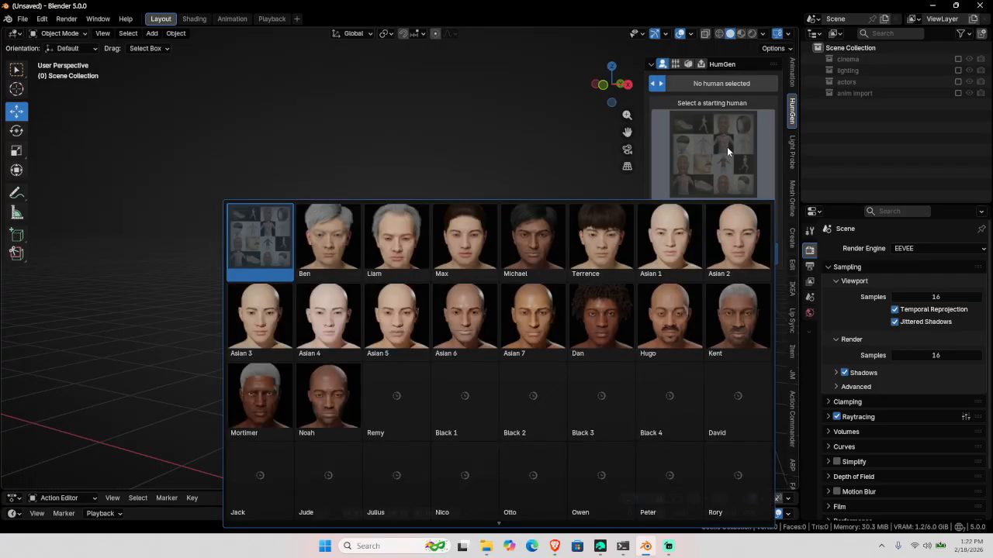
- Generate a male human from the Asian 3 starting model in the Asian presets category
left_click(726, 147)
left_click(697, 231)
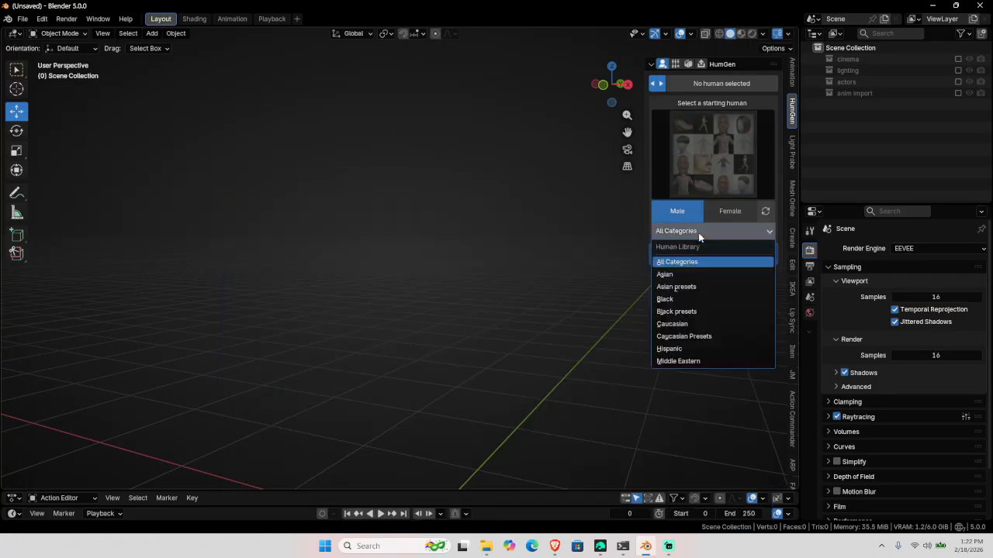
left_click(683, 286)
left_click(711, 175)
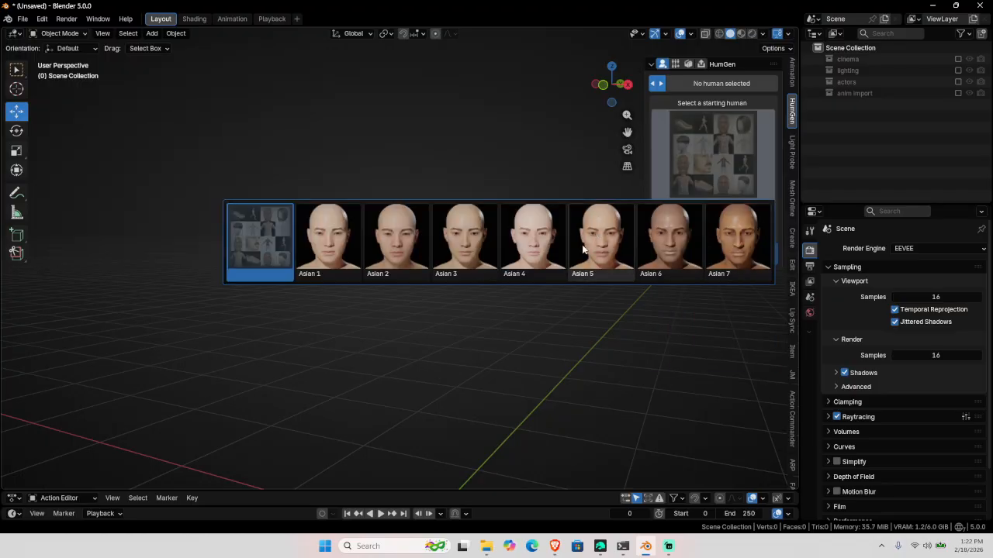
left_click(463, 239)
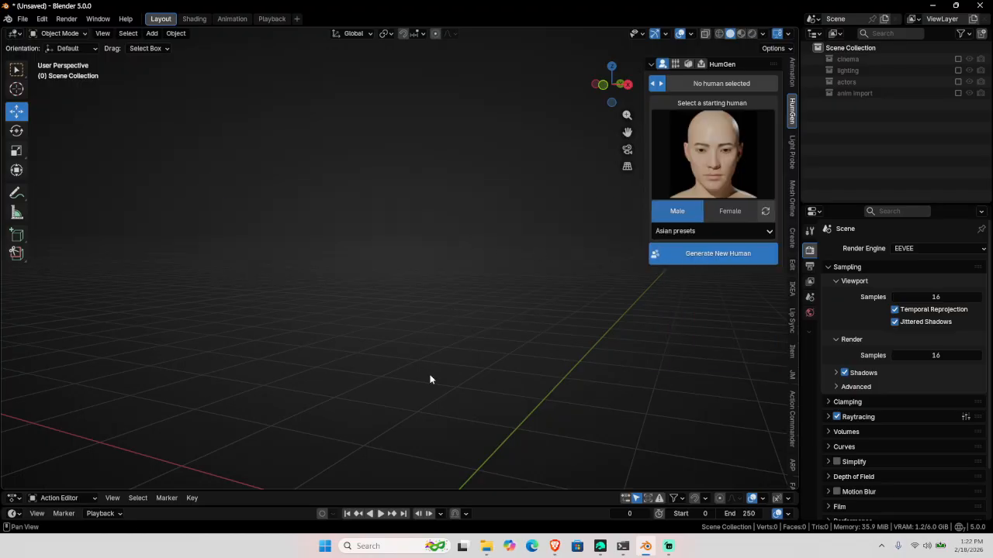
- Select the generated human's body and show its material nodes in a Shader Editor in place of the Action Editor
scroll(461, 343, "up", 7)
key("shift+b")
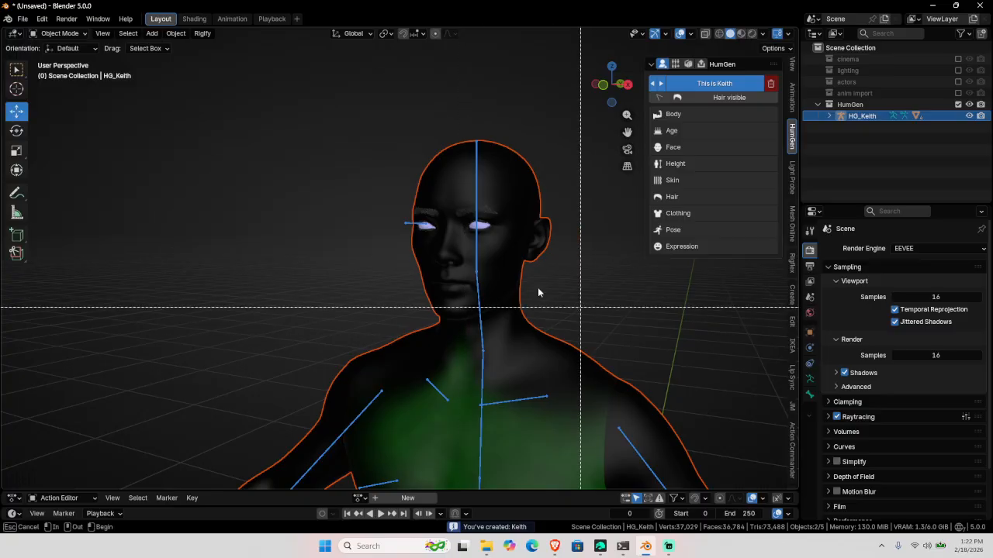
left_click_drag(580, 308, 376, 176)
middle_click_drag(352, 222, 480, 273)
scroll(477, 307, "down", 5)
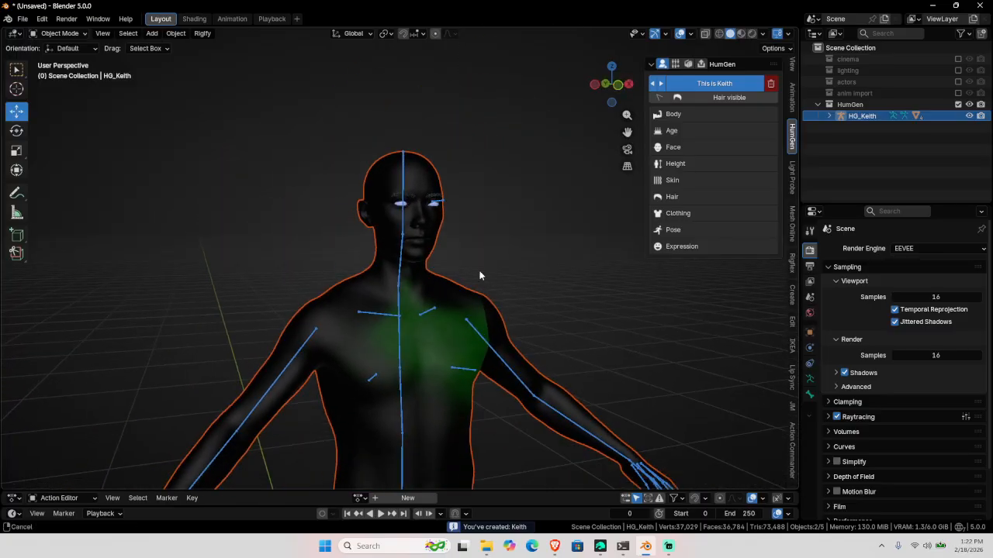
left_click(460, 338)
left_click_drag(505, 491, 506, 349)
left_click(14, 355)
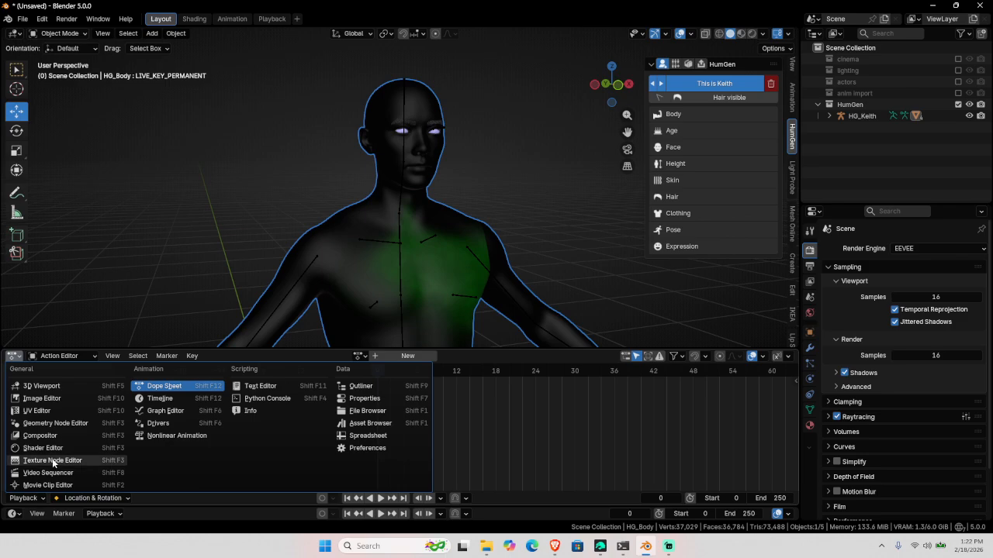
left_click(43, 447)
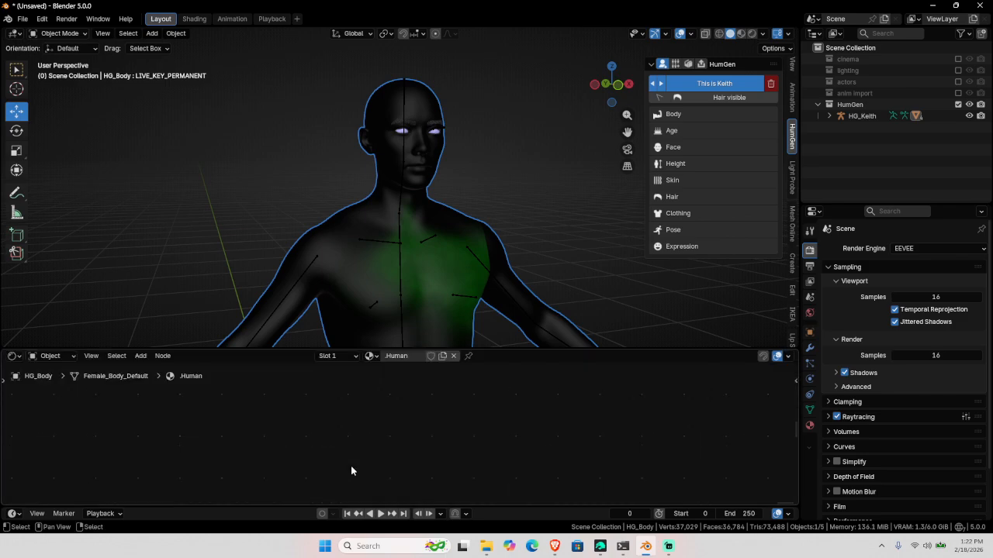
scroll(372, 423, "up", 2)
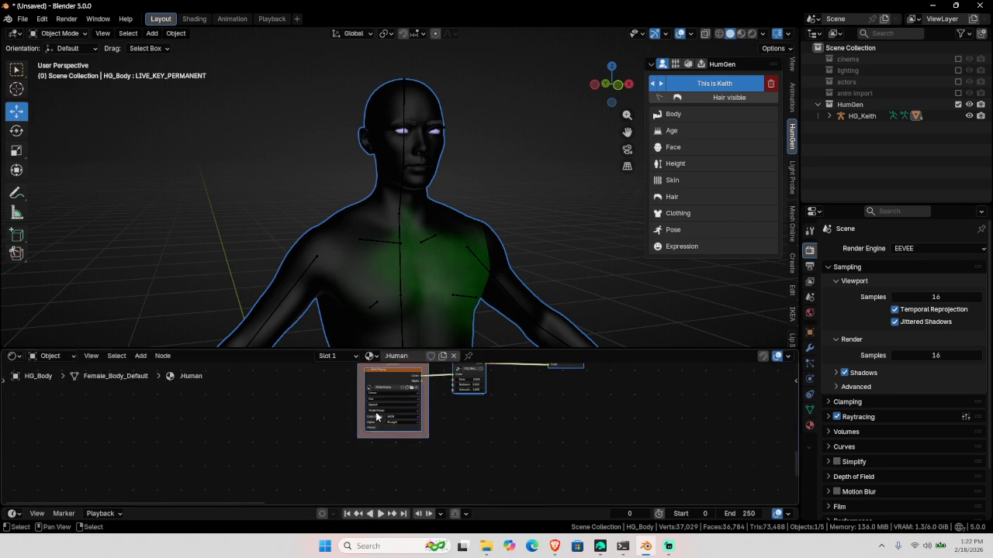
left_click_drag(522, 350, 507, 552)
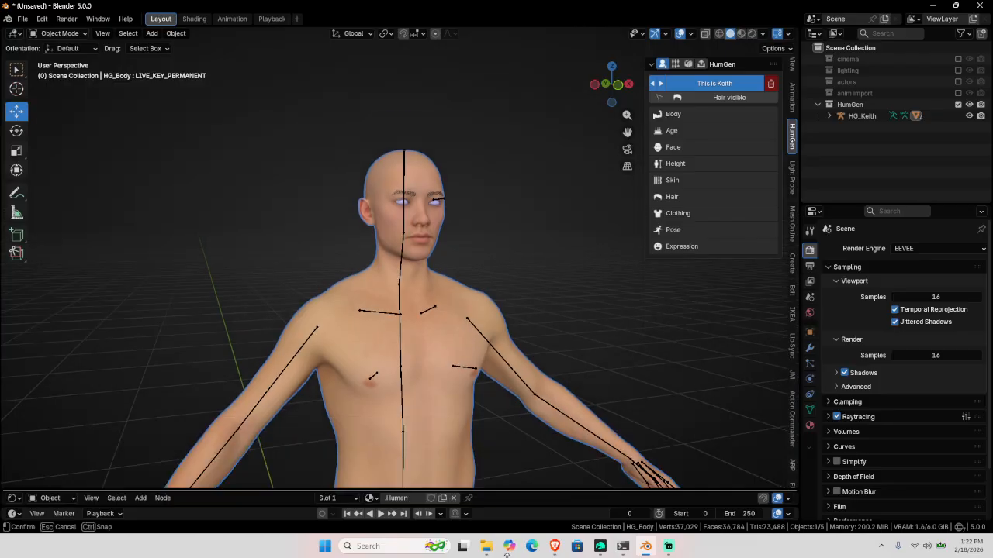
- Switch the viewport to Material Preview shading with the human's head and torso in view
scroll(527, 223, "up", 3)
key("z")
left_click(526, 224)
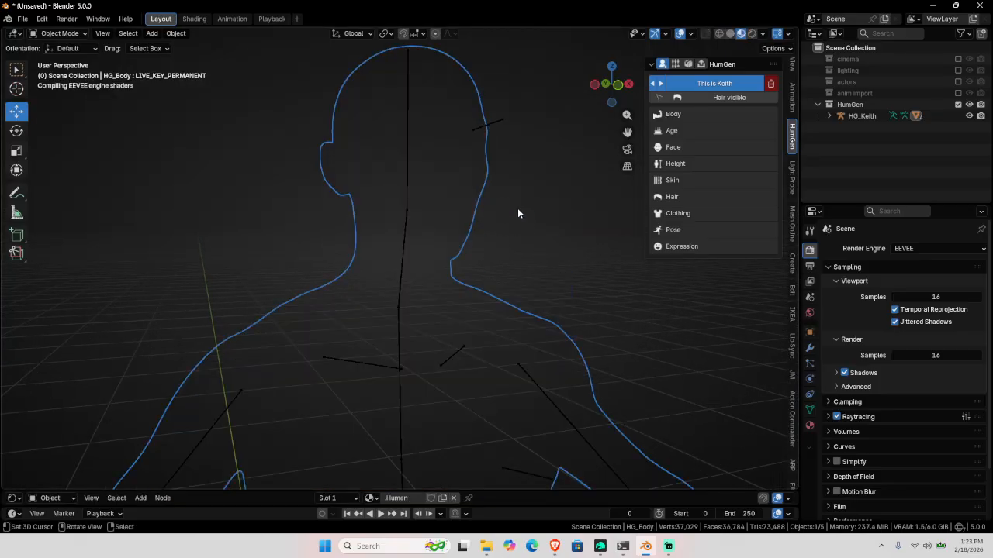
middle_click_drag(518, 213, 561, 152)
- Raise the human's height slightly and set the age to 46
left_click(679, 164)
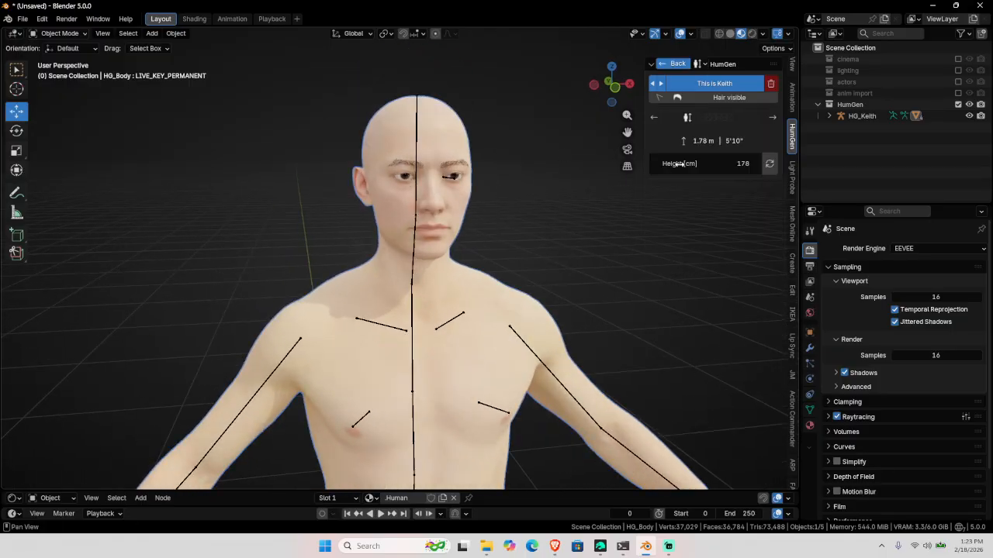
left_click_drag(738, 164, 743, 165)
left_click(701, 64)
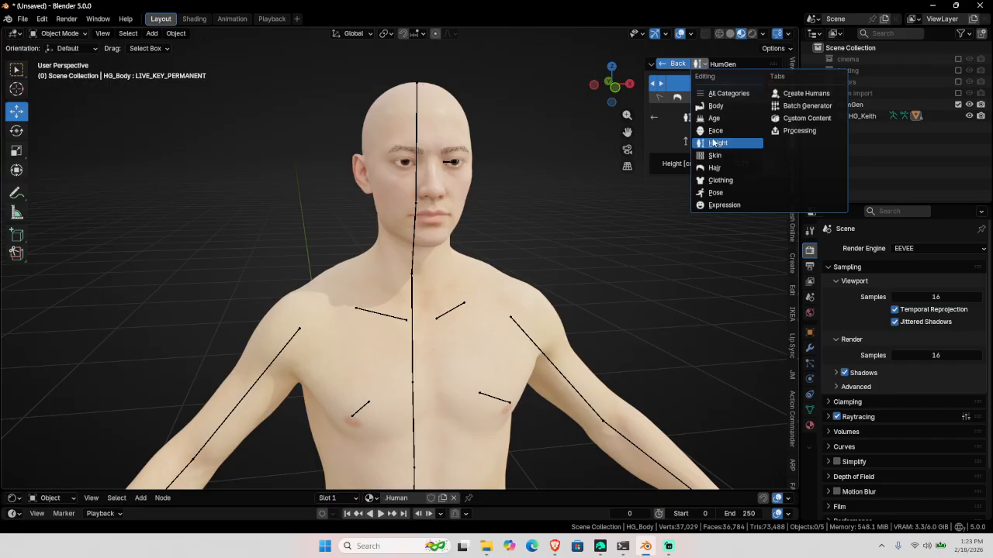
left_click(727, 119)
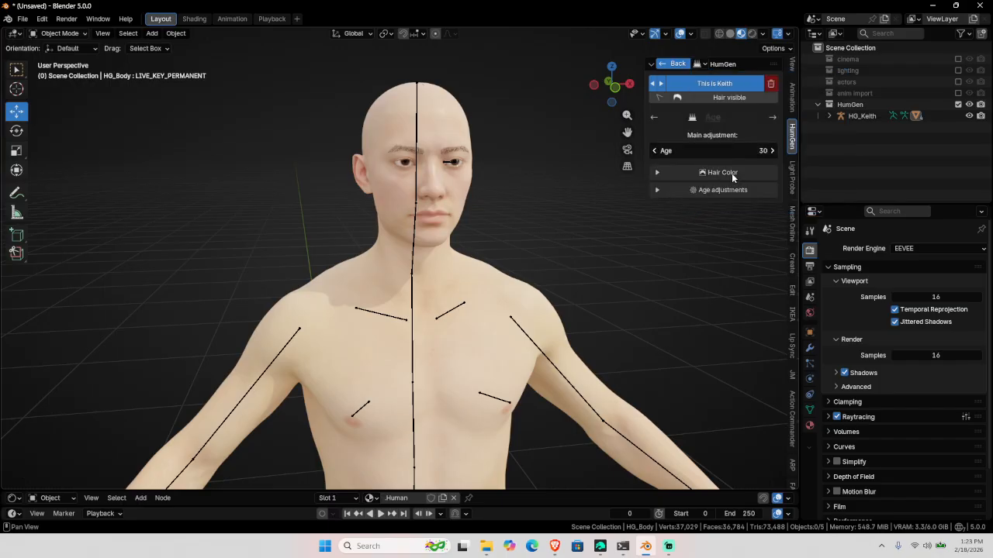
left_click(751, 151)
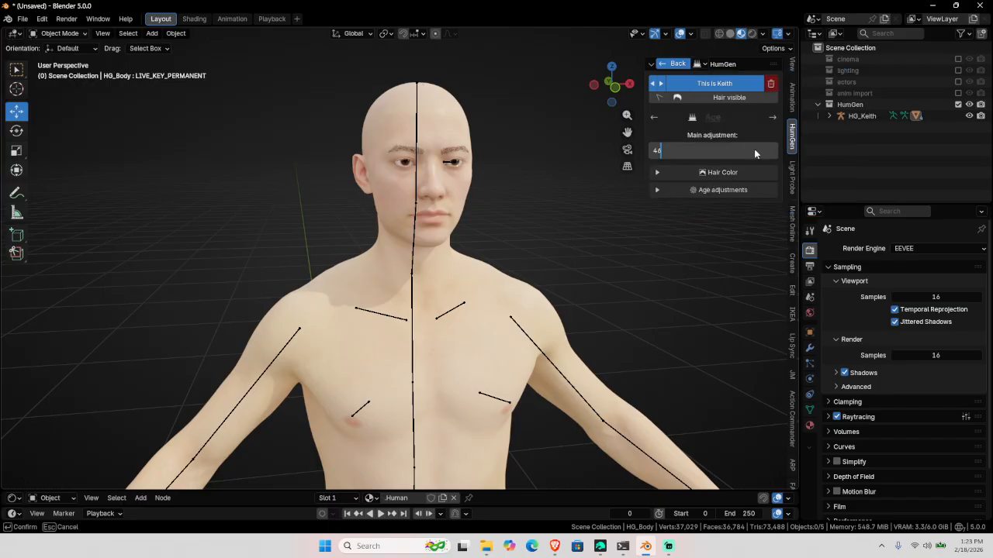
key("Return")
- Bring up the human's Body settings and hide the bones in the viewport overlays
left_click(712, 117)
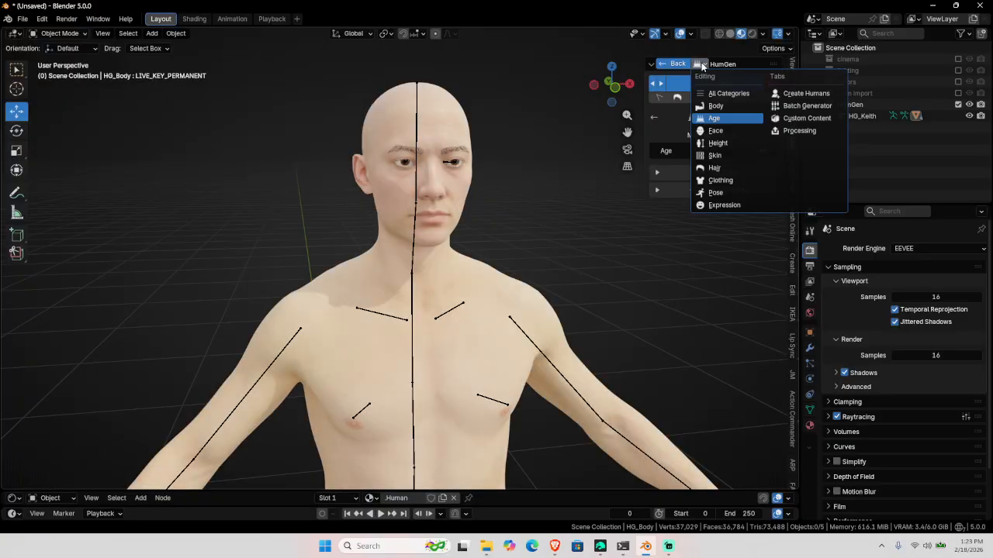
left_click(721, 107)
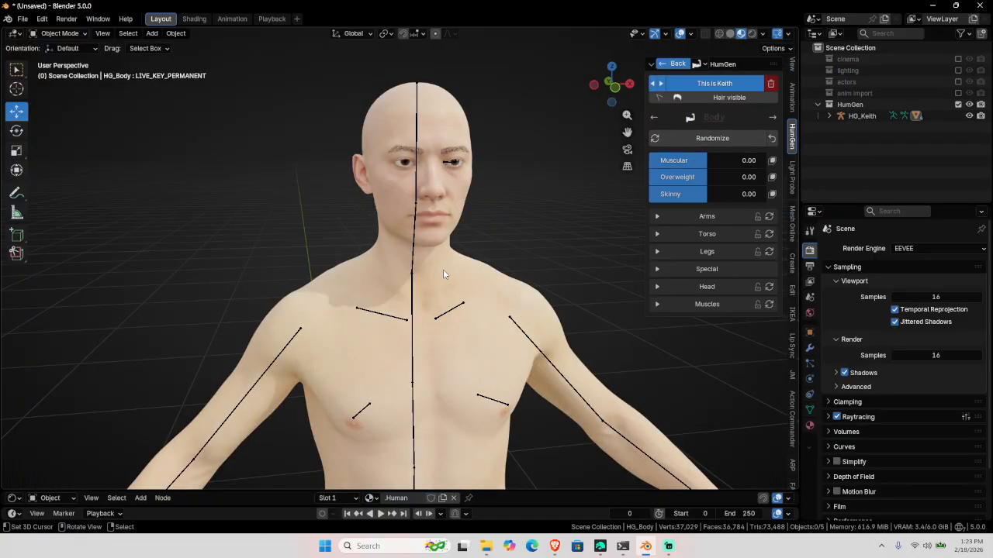
left_click(691, 34)
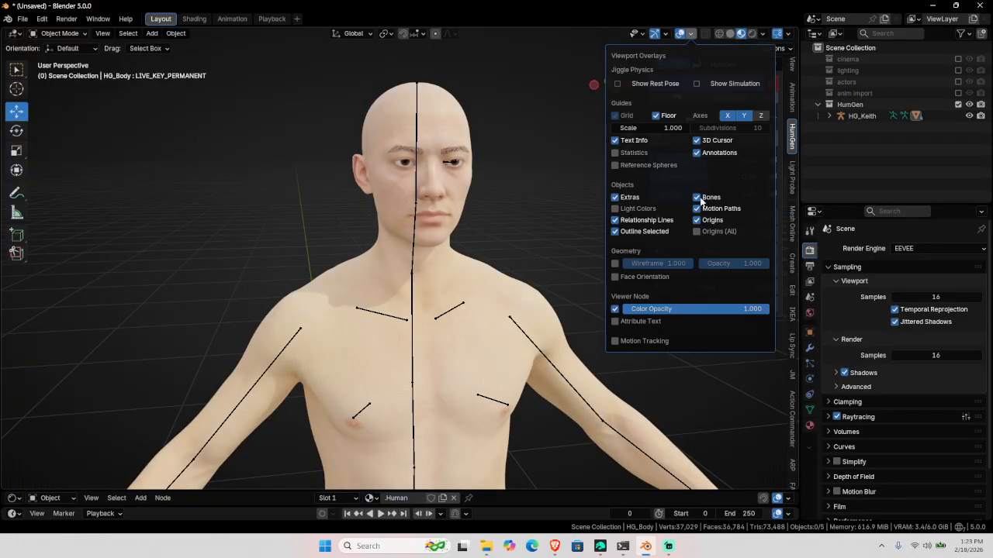
left_click(698, 198)
- Try several randomized body shapes on the human and reset the body values
scroll(478, 226, "down", 5)
middle_click_drag(456, 338, 507, 237, "shift")
left_click(711, 140)
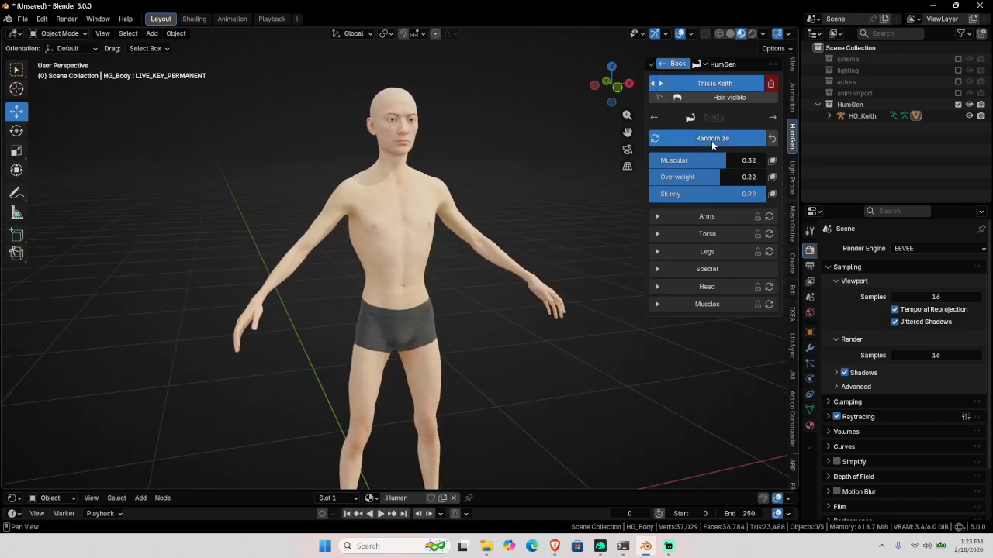
left_click(711, 141)
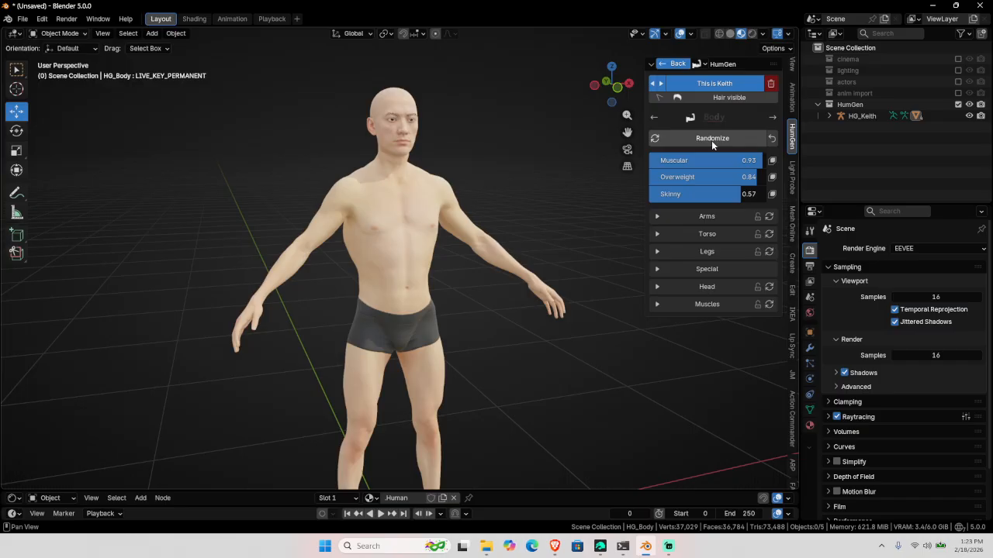
left_click(711, 141)
left_click(711, 140)
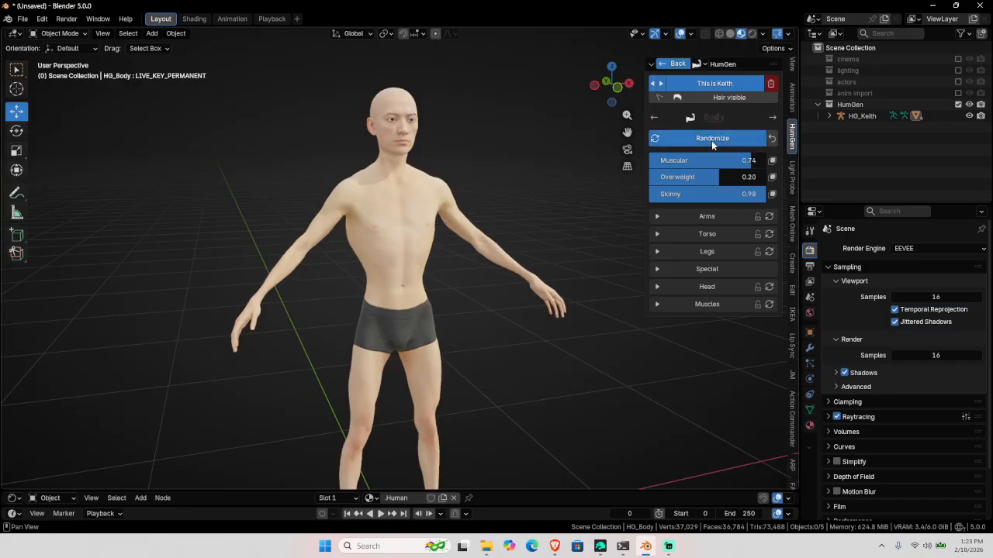
left_click(770, 138)
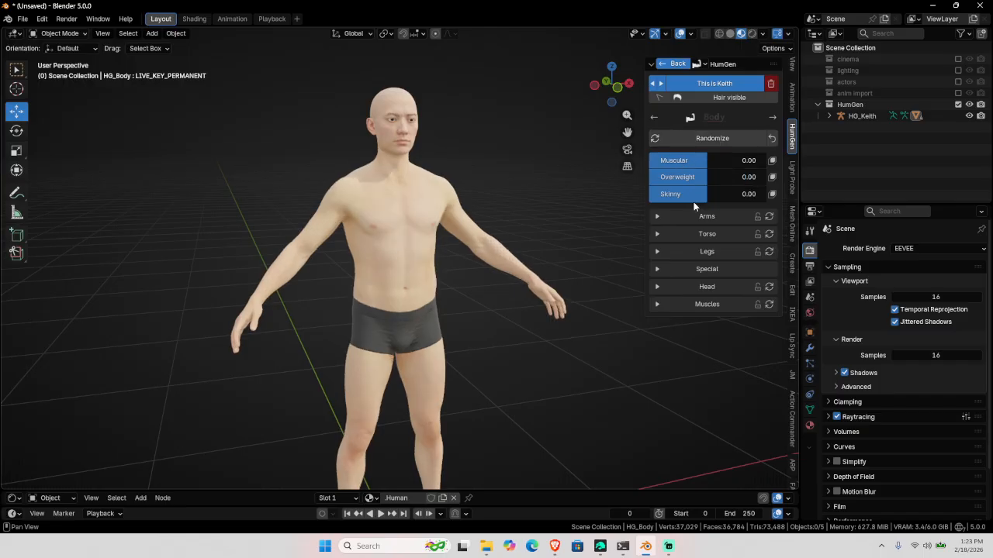
- Set the body values to Muscular 0.31, Overweight 0.10 and Skinny 0.45
left_click_drag(700, 199, 741, 168)
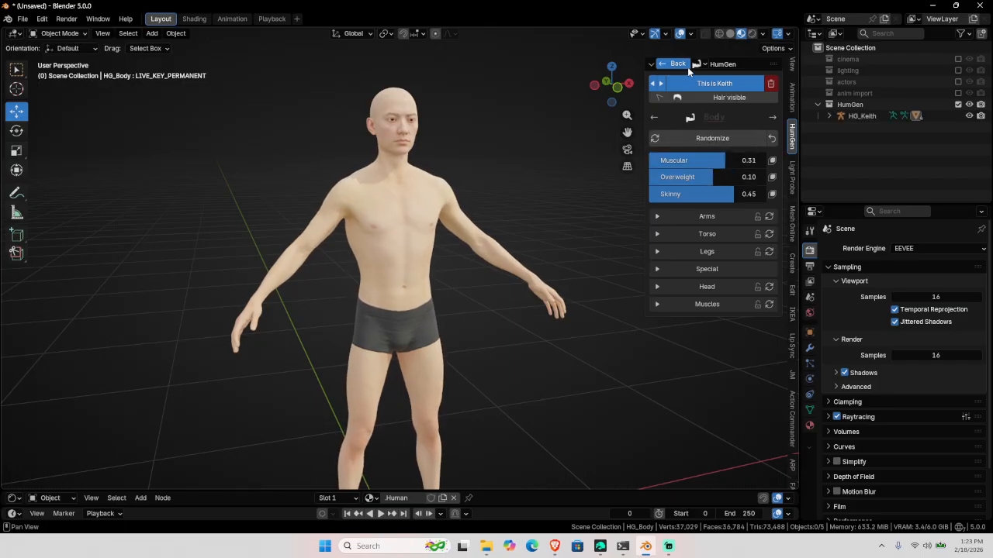
- Randomize all of the human's facial features twice in the Face settings
left_click(698, 63)
left_click(713, 120)
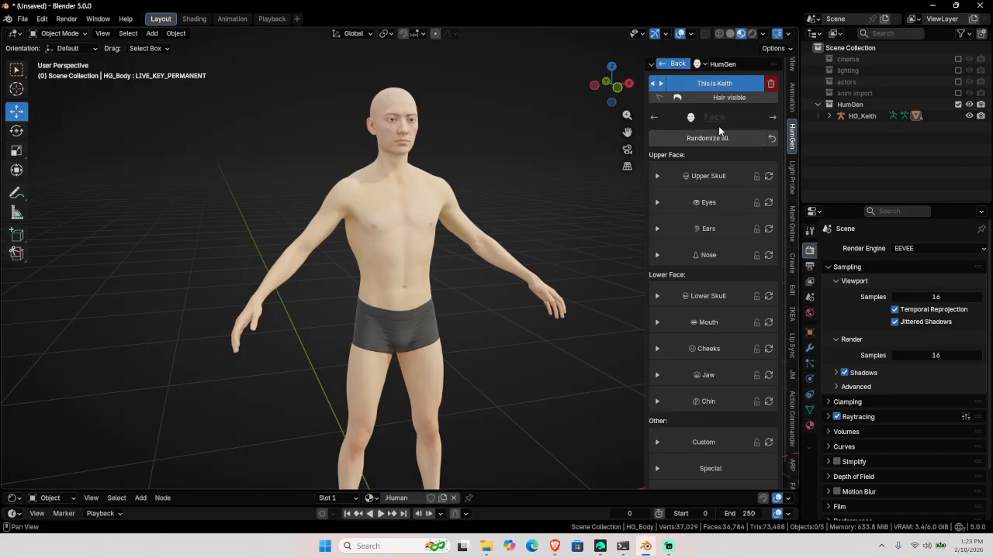
scroll(434, 147, "up", 3)
scroll(366, 169, "up", 3)
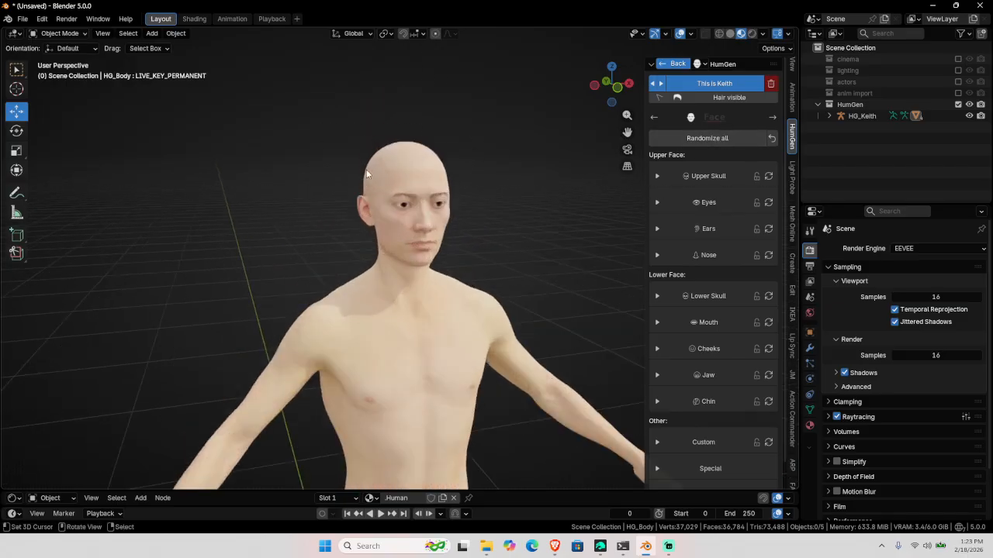
scroll(367, 162, "up", 5)
middle_click_drag(467, 243, 464, 223)
middle_click_drag(464, 223, 417, 187, "shift")
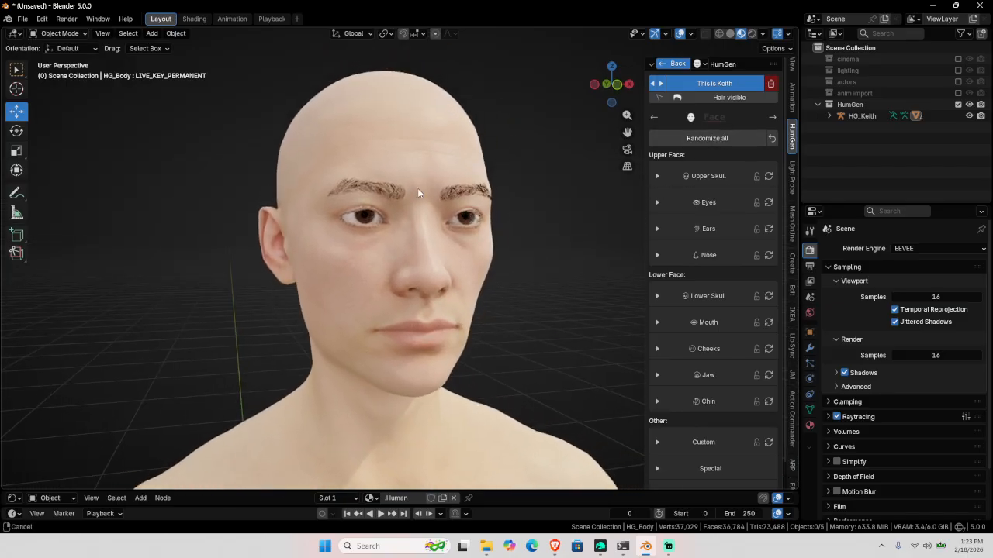
left_click(721, 139)
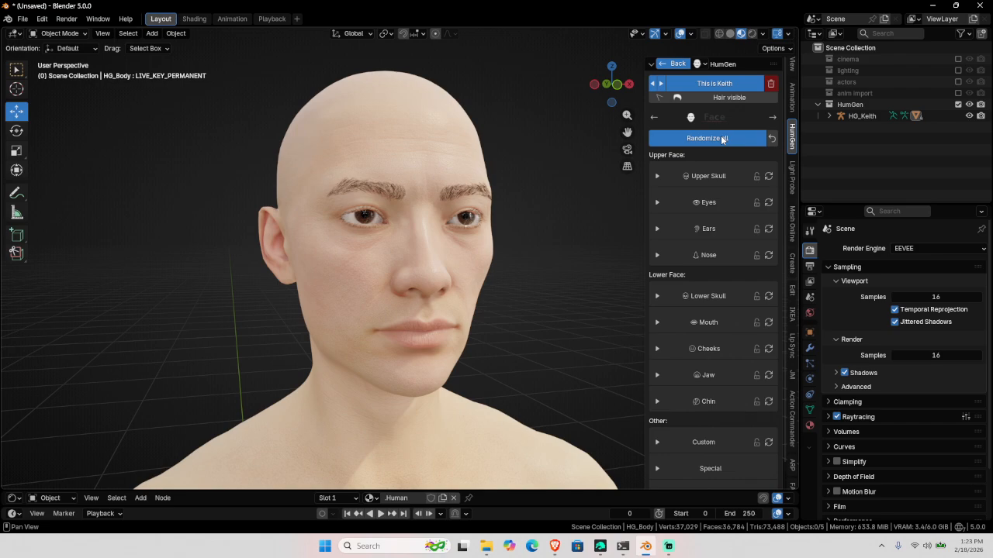
left_click(721, 139)
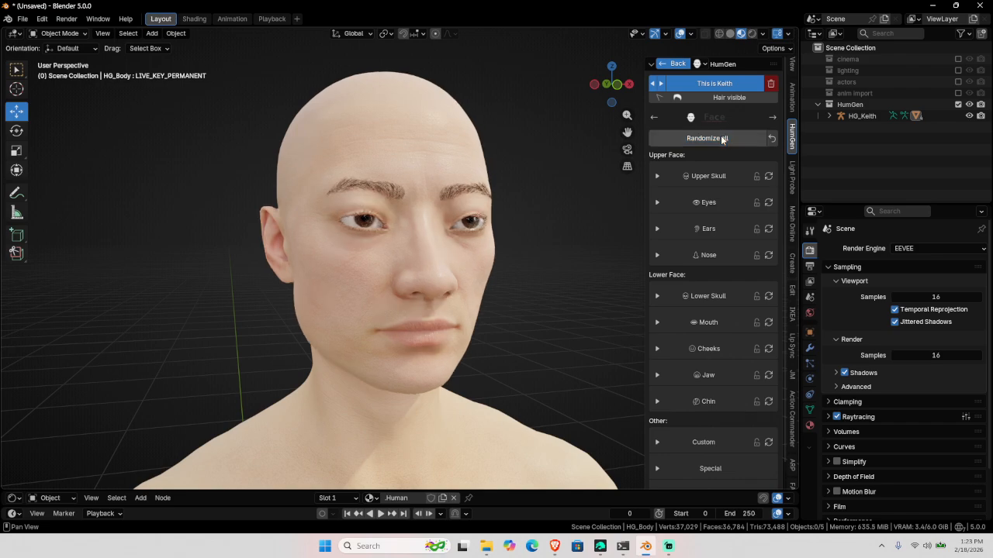
- Adjust the first Eyes value of the human's face to reshape the eyes slightly
scroll(732, 362, "down", 1)
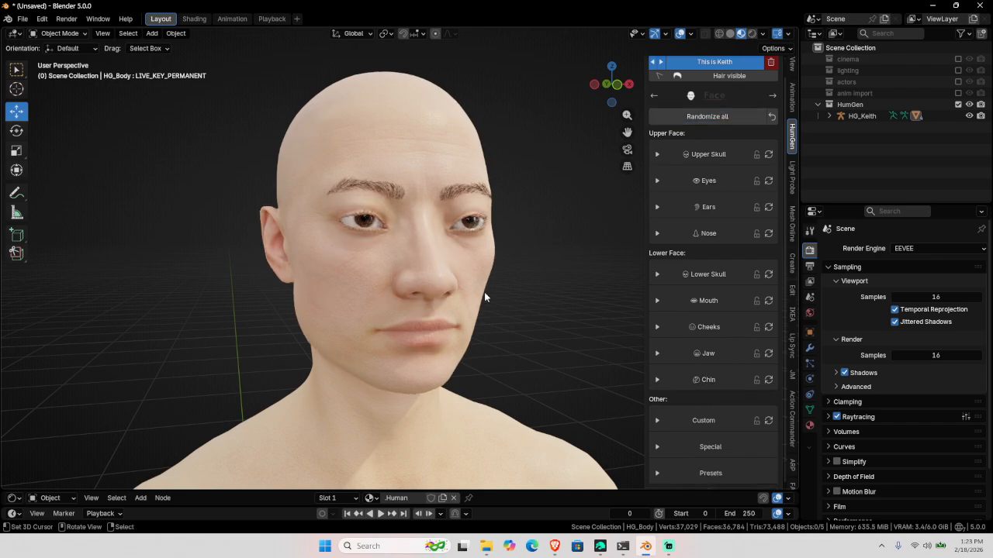
mouse_move(484, 292)
middle_mouse_down()
mouse_move(428, 285)
mouse_move(492, 298)
middle_mouse_up()
scroll(492, 298, "down", 2)
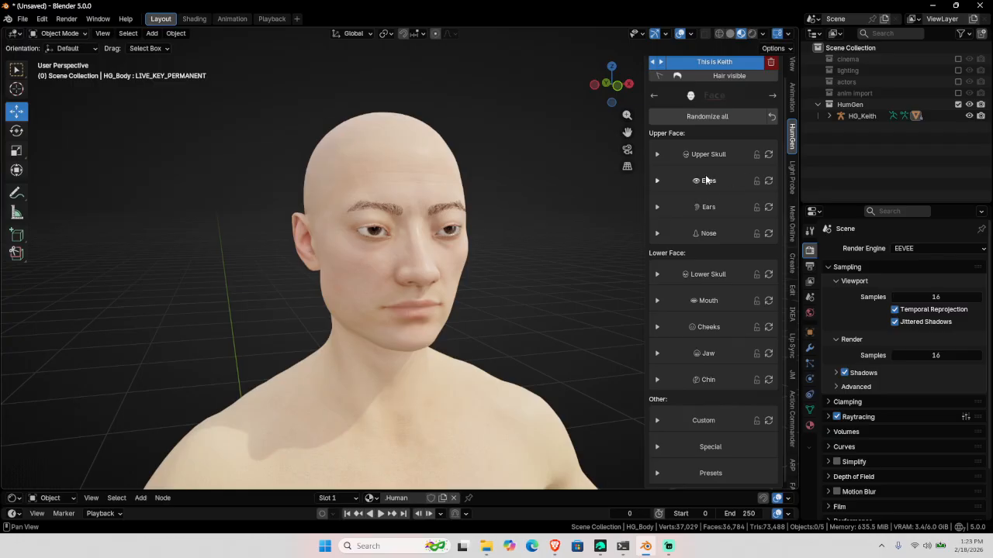
left_click(706, 179)
left_click_drag(684, 200, 712, 200)
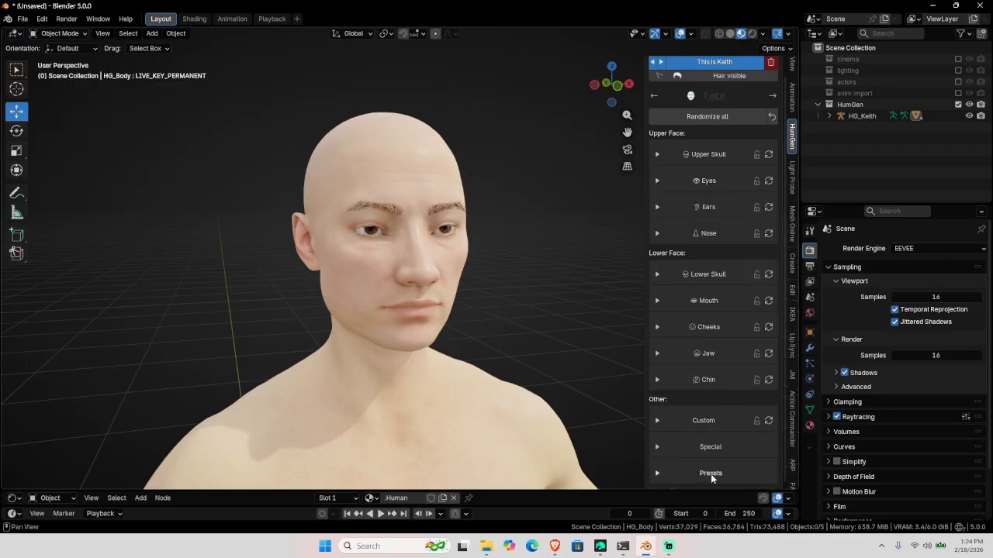
- Set Variation 2 to 0.25 in the face presets
left_click(711, 472)
scroll(683, 310, "down", 6)
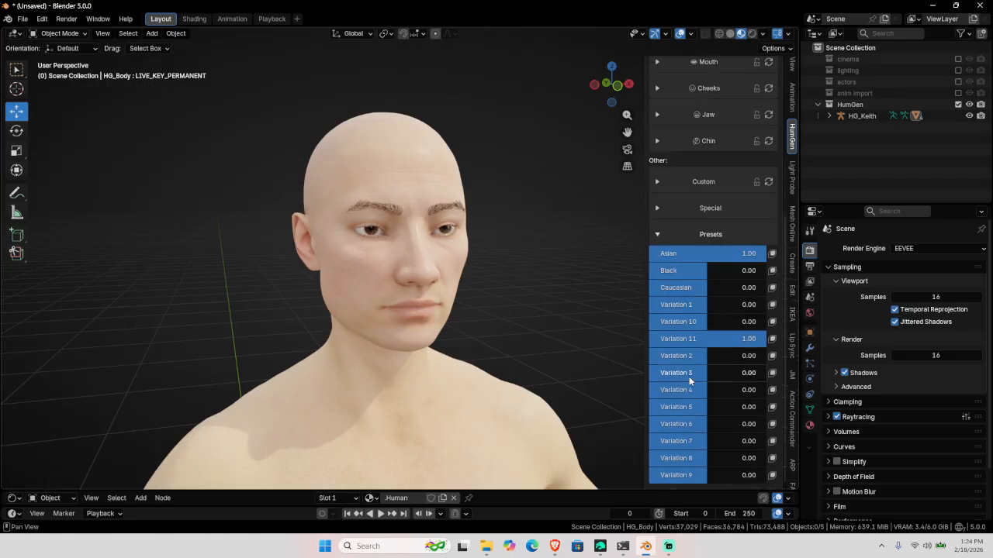
double_click(710, 355)
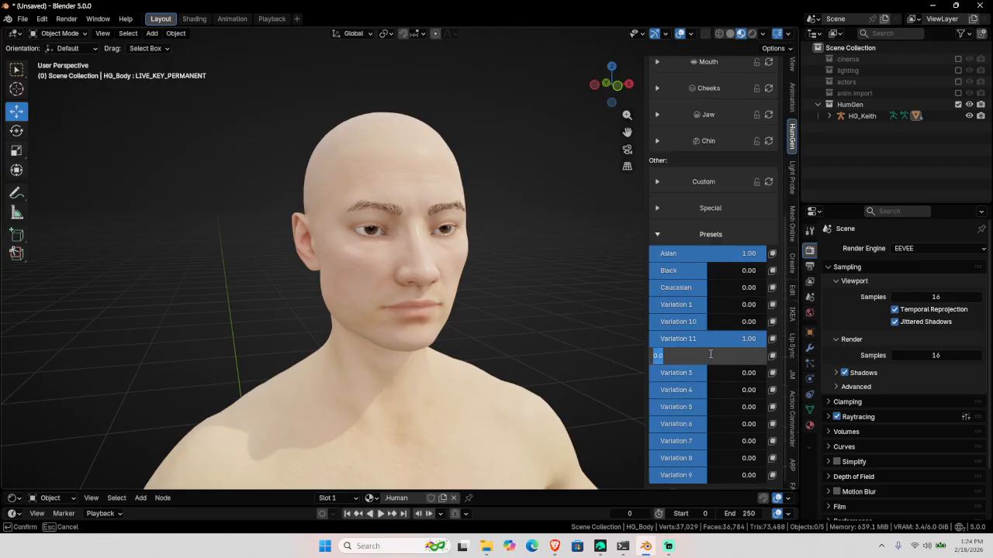
type(".25")
key("Return")
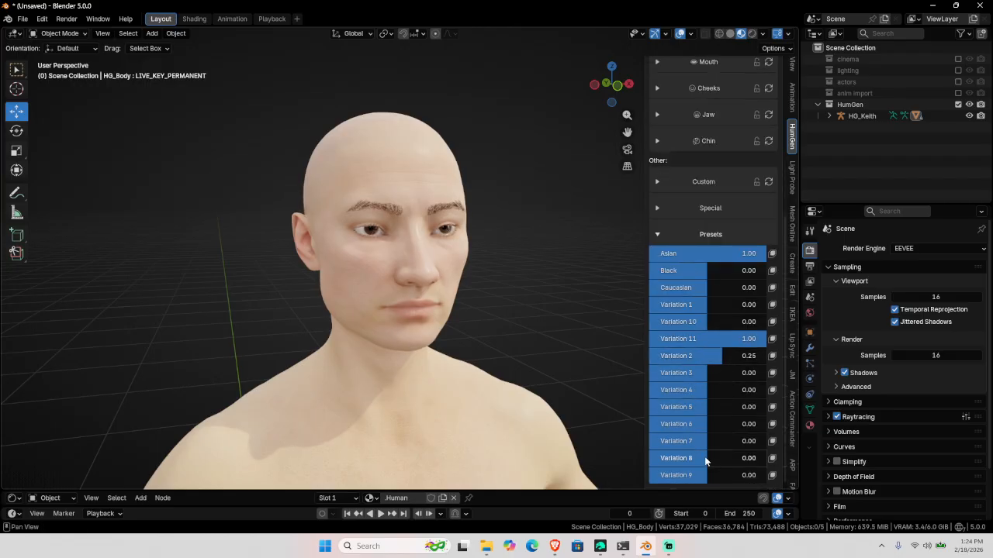
- Set the face presets Variation 7, Variation 8 and Variation 9 together to -0.35
double_click(712, 442)
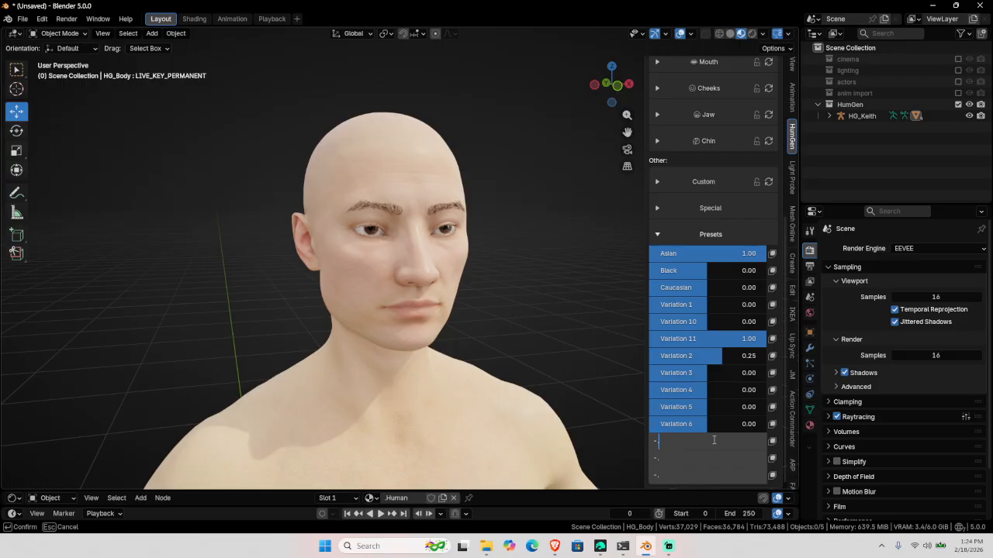
type("-.35")
key("Return")
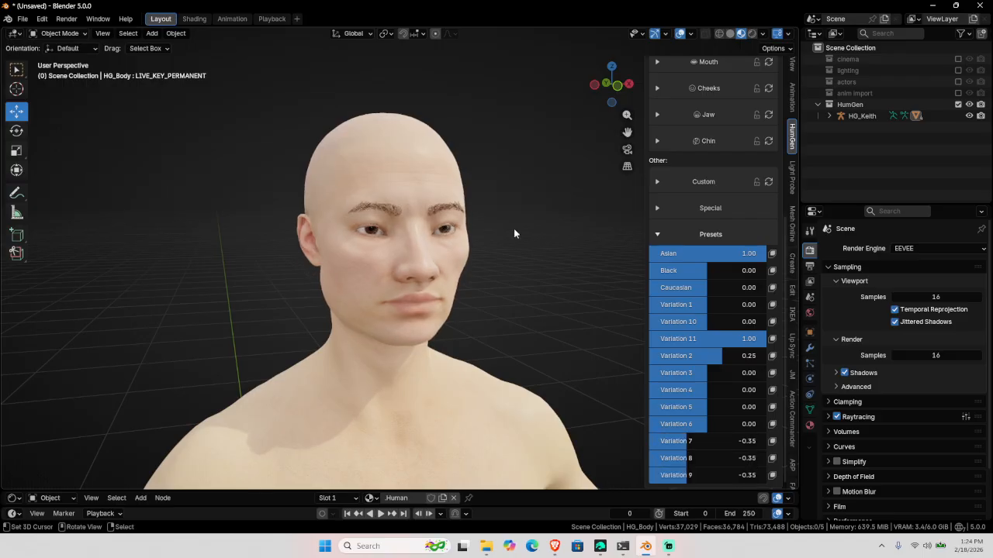
- Set the Nose Bridge Height to 0.51 and the Nose Bridge Width to -0.85 in the human's face settings
middle_click_drag(513, 228, 583, 310)
scroll(446, 297, "down", 2)
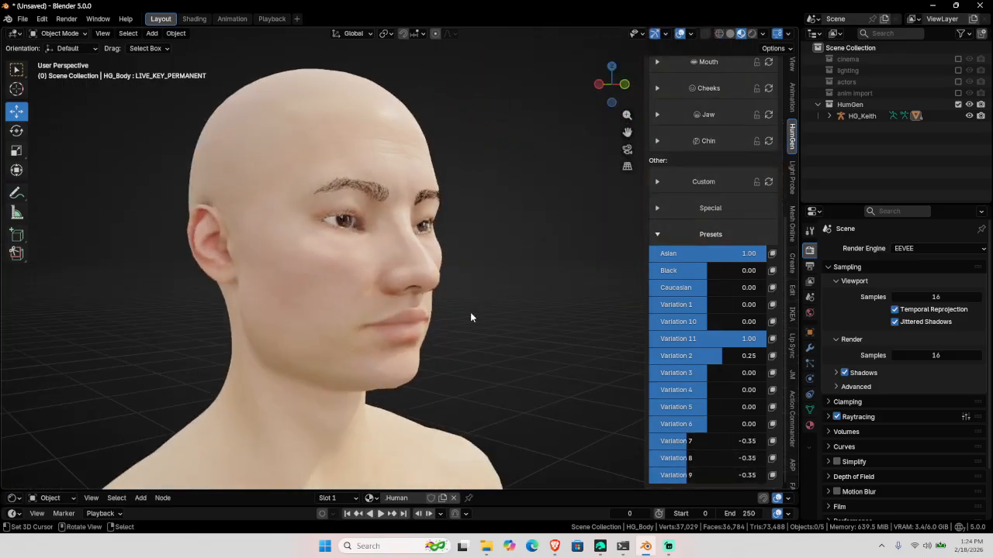
scroll(470, 312, "up", 2)
mouse_move(459, 313)
middle_mouse_down()
mouse_move(481, 326)
mouse_move(445, 319)
middle_mouse_up()
left_click(717, 234)
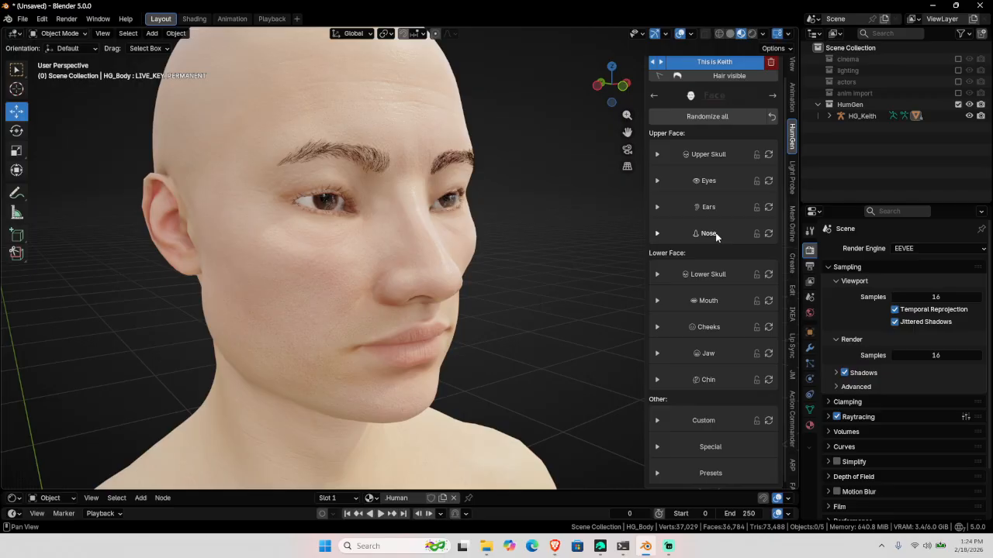
left_click(716, 234)
left_click(769, 233)
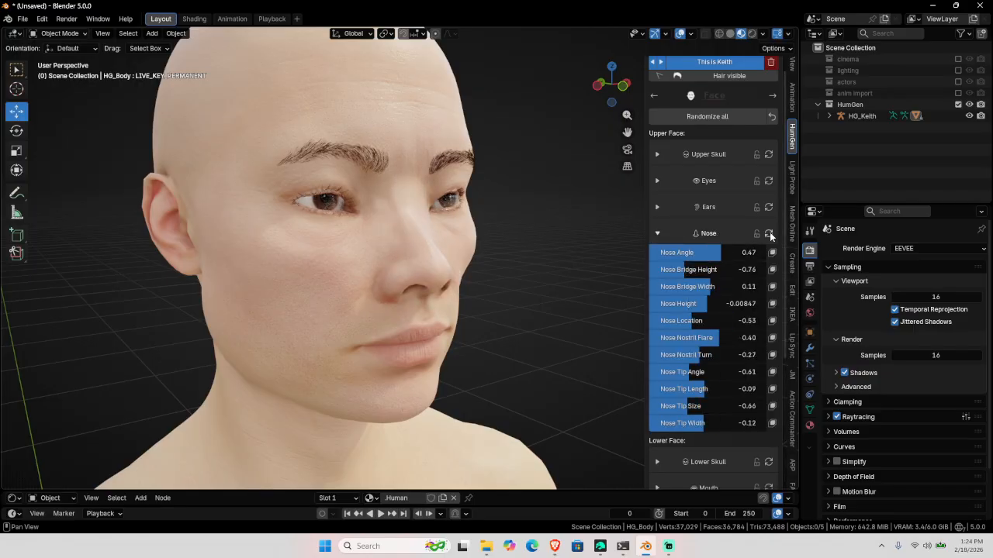
left_click_drag(693, 269, 745, 269)
middle_click_drag(510, 267, 491, 284)
left_click_drag(690, 286, 632, 286)
left_click_drag(542, 375, 478, 326)
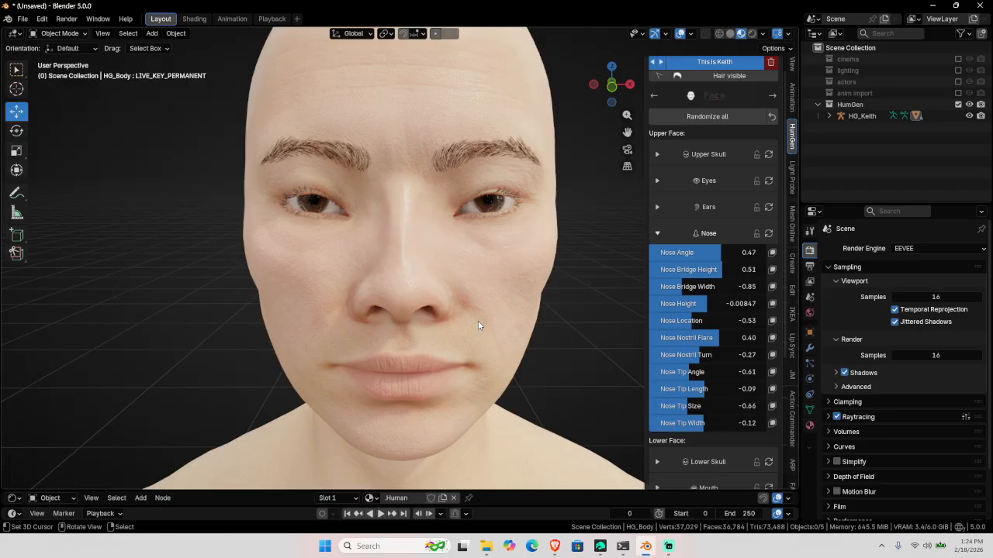
- Switch the body mesh to Sculpt Mode and set the Smooth brush strength to 0.152
scroll(463, 303, "down", 4)
middle_click_drag(409, 289, 417, 266)
scroll(490, 288, "up", 5)
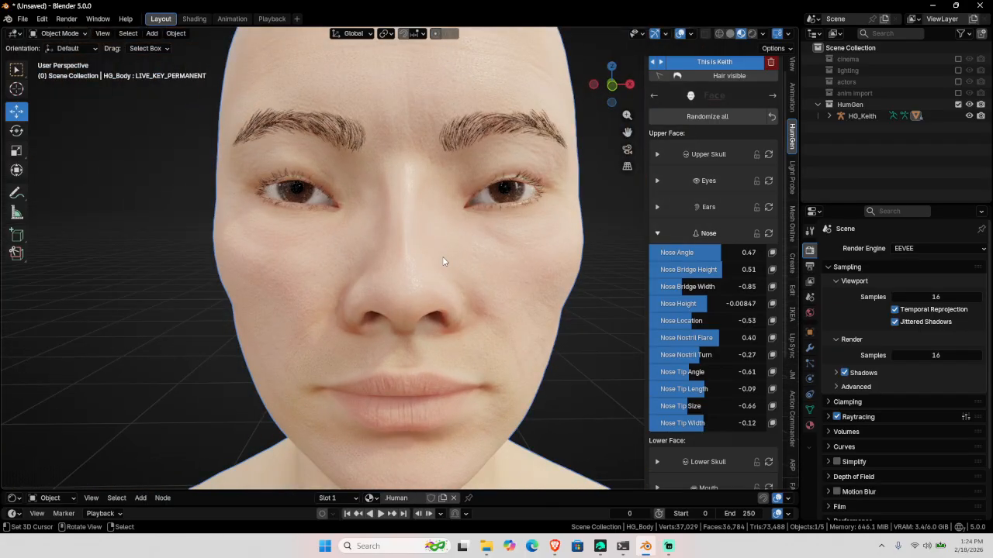
key("ctrl+Tab")
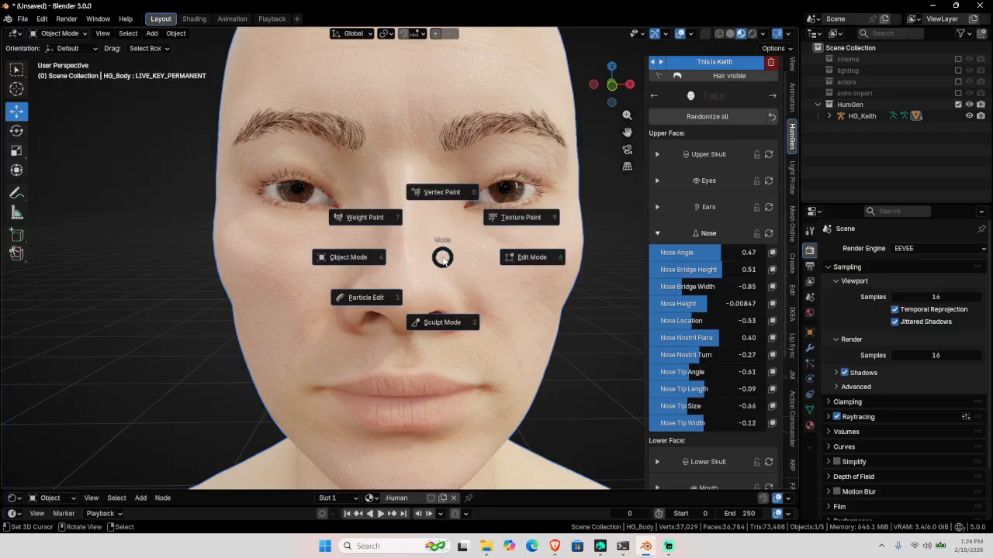
left_click(462, 355)
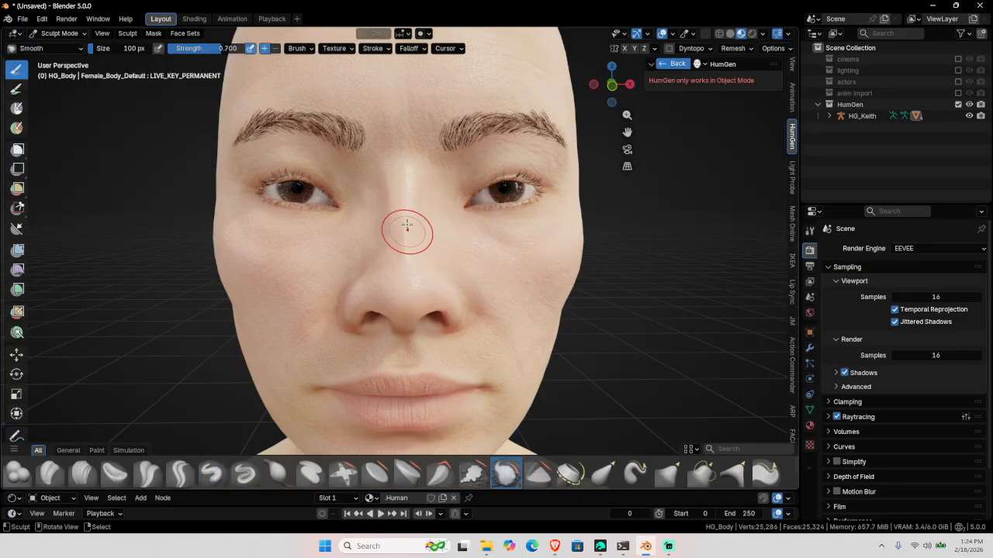
key("shift+f")
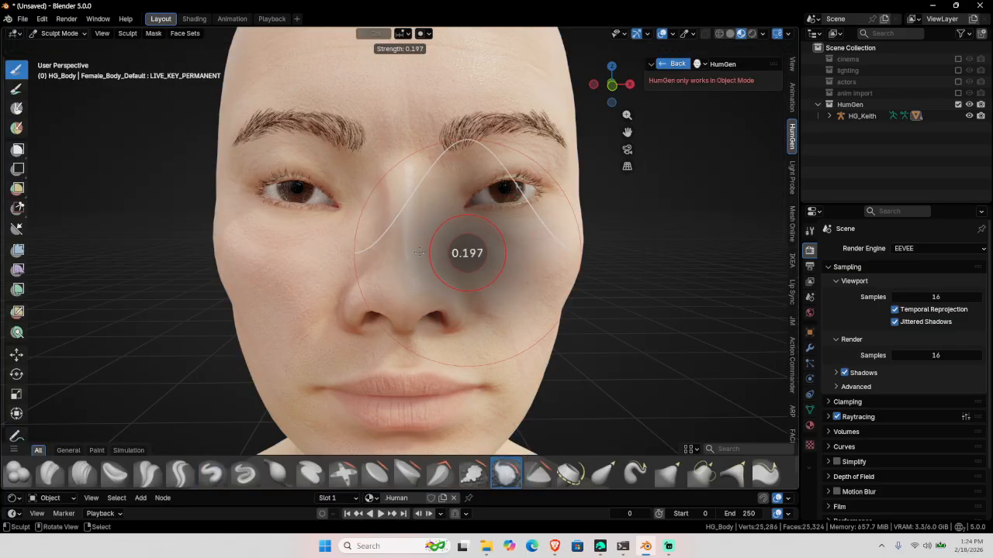
left_click(415, 248)
scroll(414, 247, "up", 3)
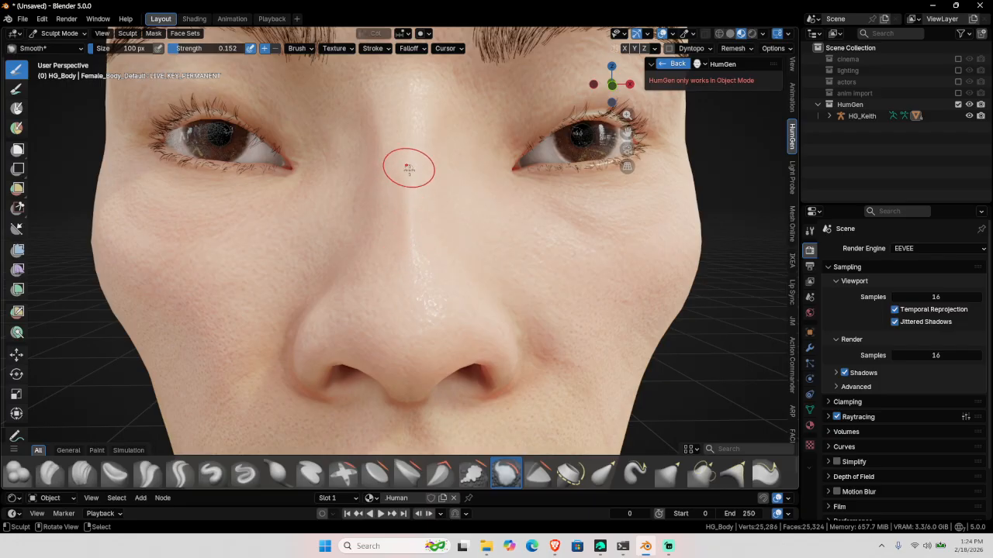
- Smooth the bridge of the nose with a few brush strokes and return to Object Mode
left_click_drag(413, 195, 406, 252)
mouse_move(410, 207)
left_mouse_down()
mouse_move(407, 250)
mouse_move(414, 189)
mouse_move(418, 233)
left_mouse_up()
mouse_move(498, 269)
middle_mouse_down()
mouse_move(441, 275)
mouse_move(514, 222)
middle_mouse_up()
left_click_drag(514, 222, 522, 222)
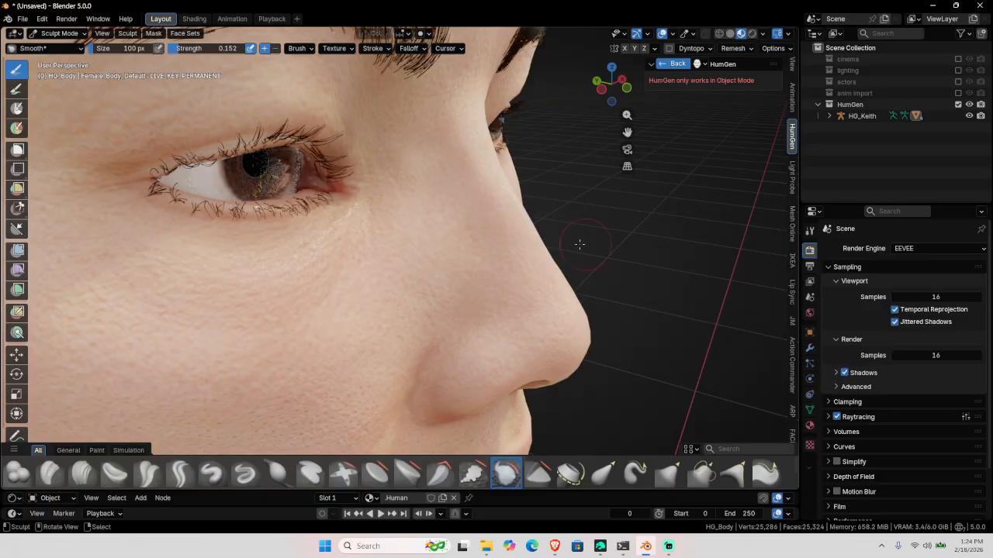
middle_click_drag(522, 223, 487, 240)
key("ctrl+Tab")
left_click(429, 230)
- Set the roughness multiplier to 1.7 in the human's main skin settings
scroll(429, 222, "down", 12)
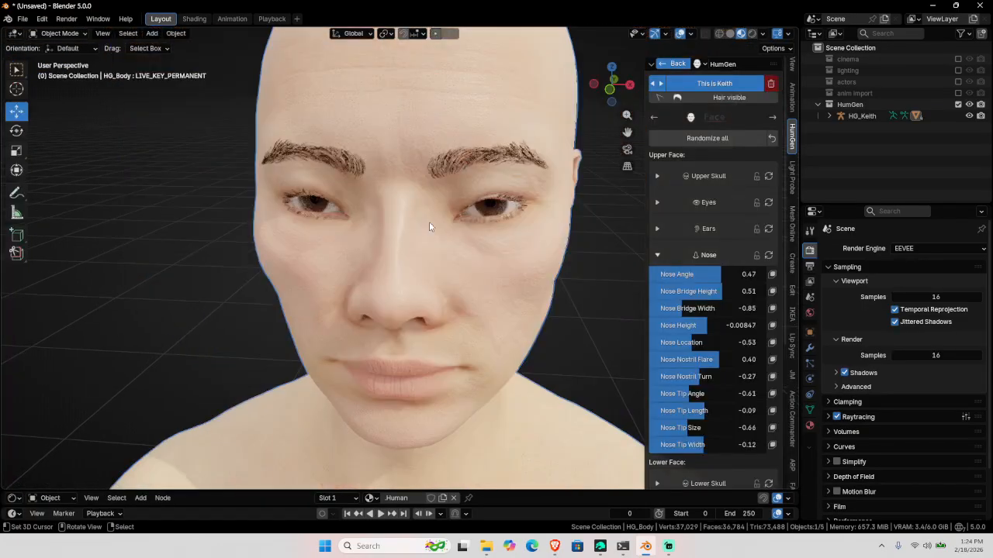
middle_click_drag(413, 275, 449, 203, "shift")
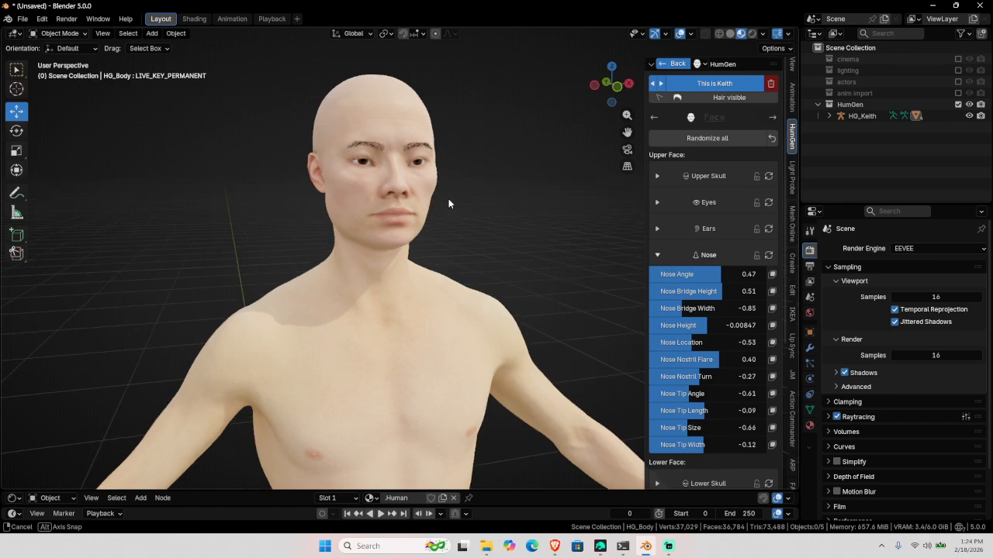
scroll(449, 204, "up", 3)
left_click(698, 64)
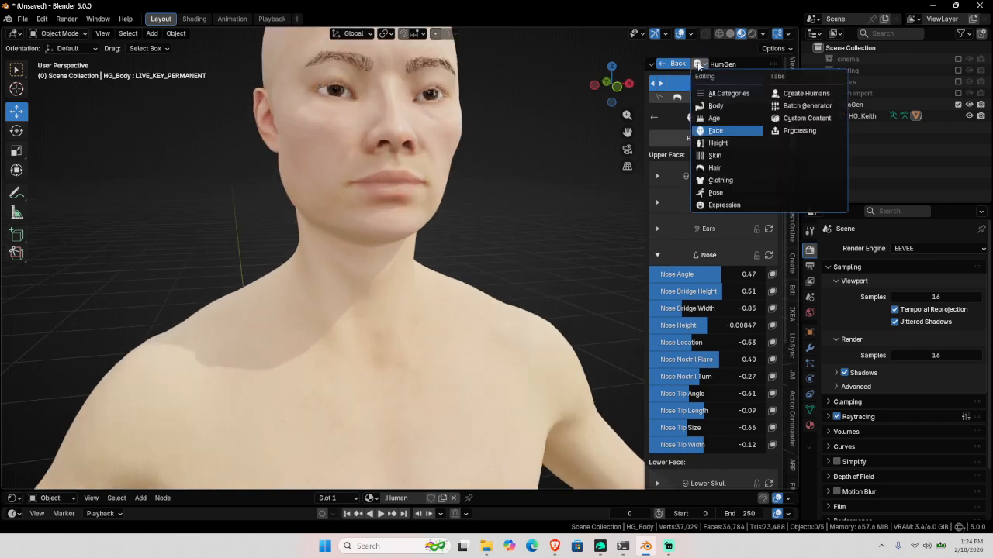
left_click(699, 124)
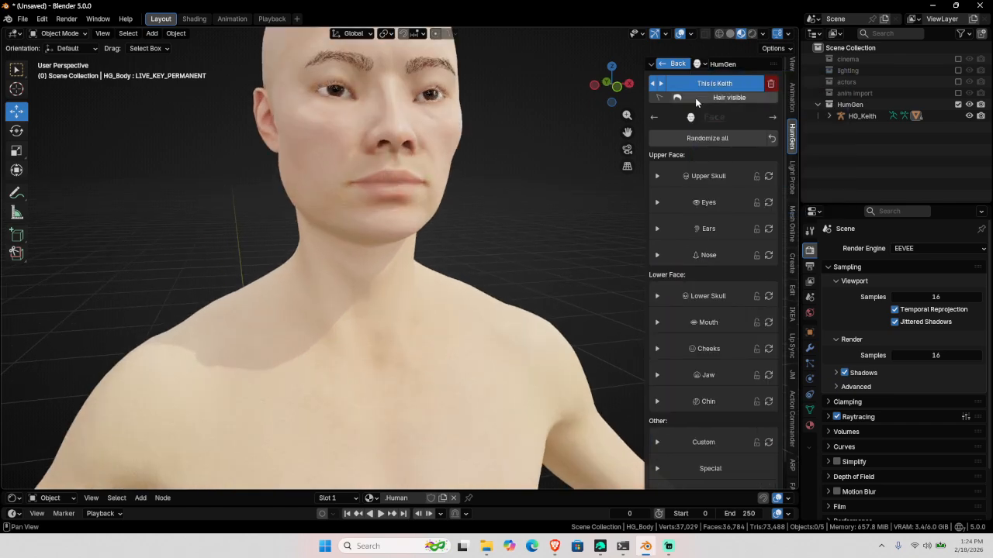
left_click(705, 62)
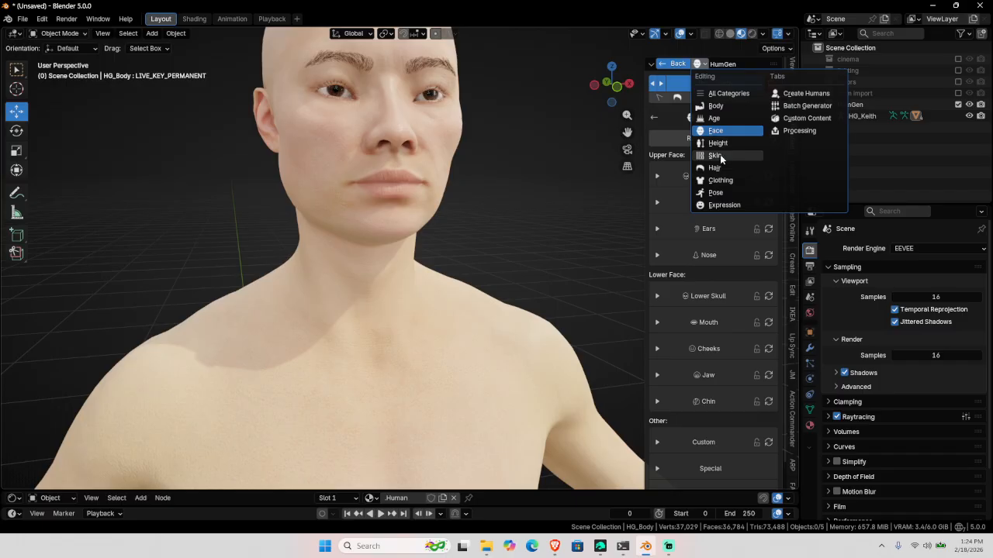
left_click(715, 156)
left_click(724, 284)
left_click(749, 374)
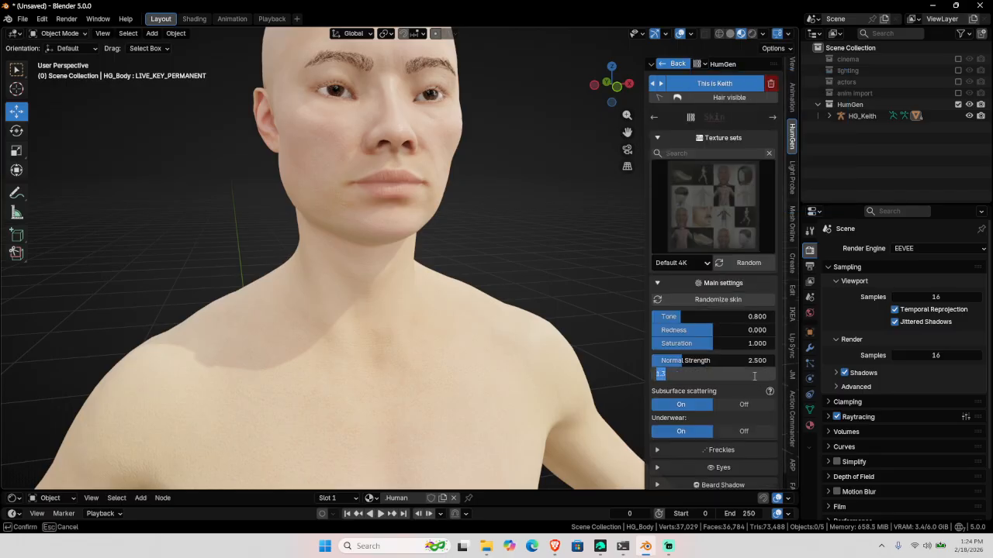
type("1.7")
key("Return")
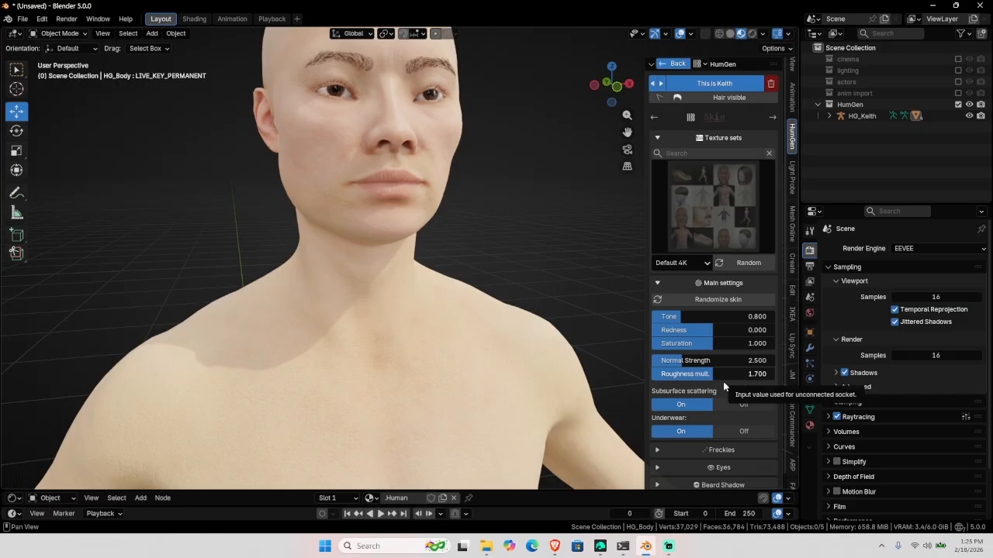
- Set the skin Tone to 0.547, Redness to 0.465 and Saturation to 1.199
left_click(724, 285)
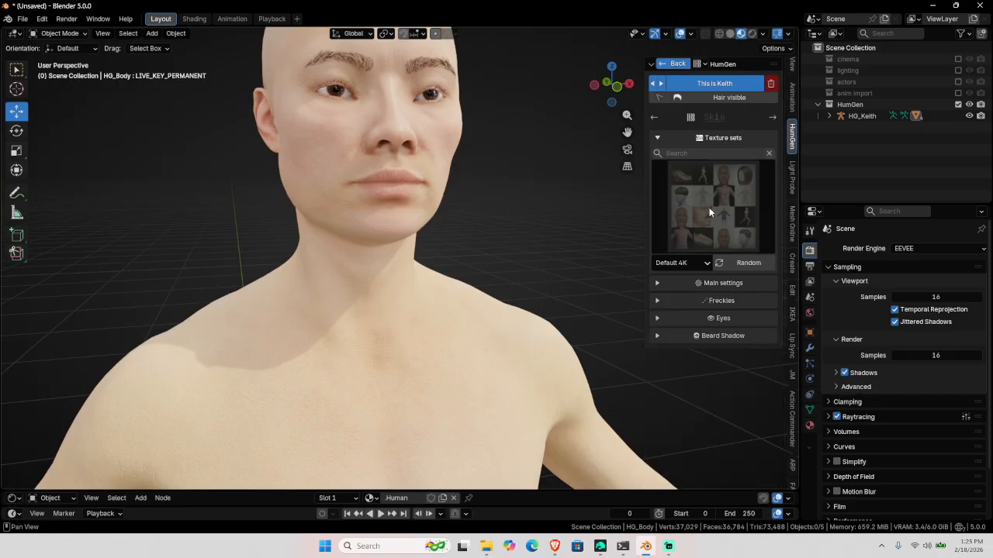
left_click(708, 207)
left_click(715, 286)
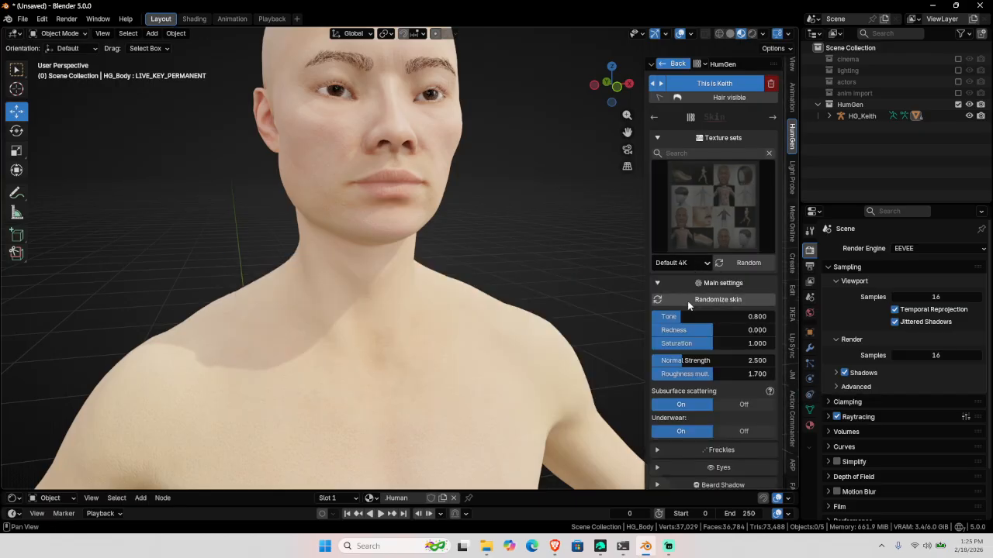
left_click_drag(687, 316, 717, 329)
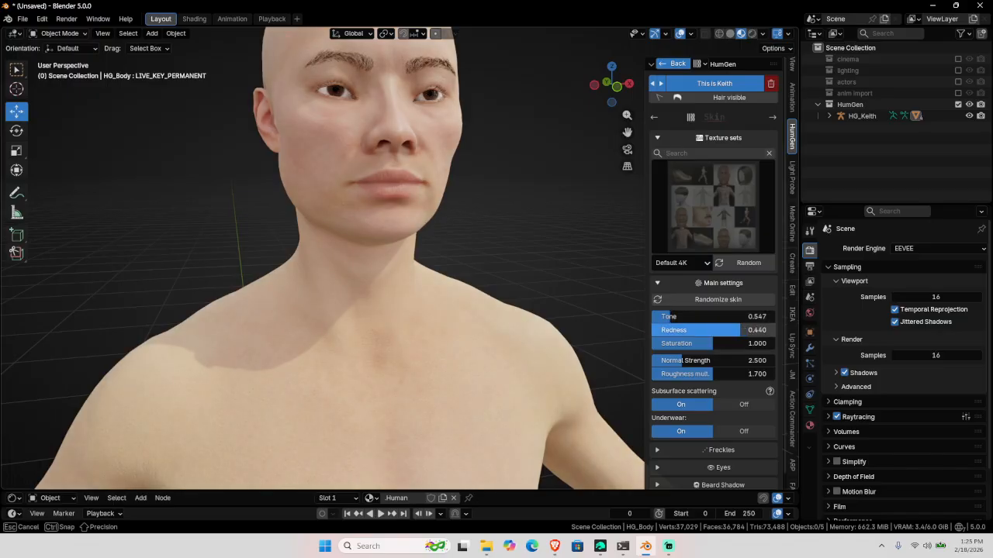
mouse_move(721, 330)
left_mouse_down()
mouse_move(706, 343)
mouse_move(715, 342)
left_mouse_up()
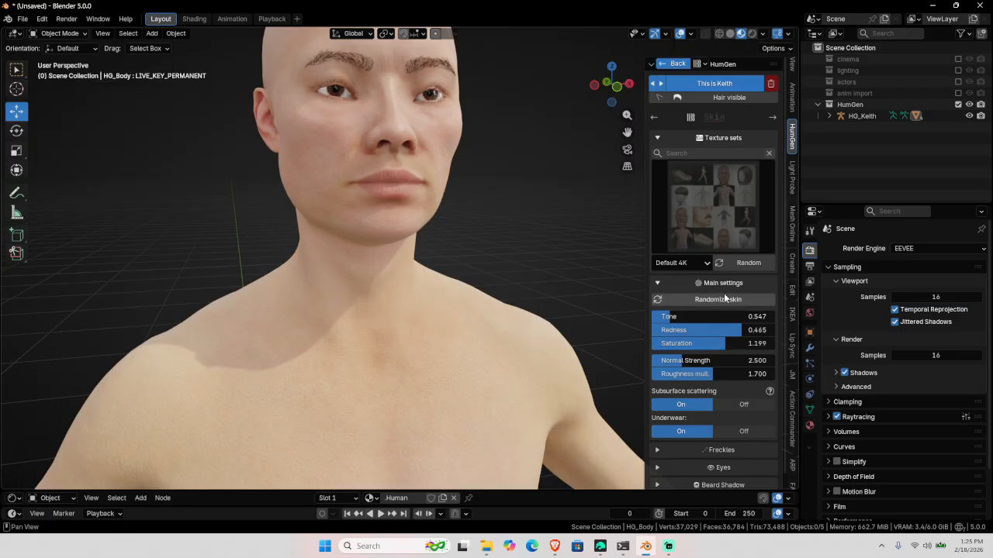
left_click(725, 284)
- Tint the eyes' sclera color a slightly darkened off-white with hue 0.096, saturation 0.091 and value 0.827
left_click(724, 301)
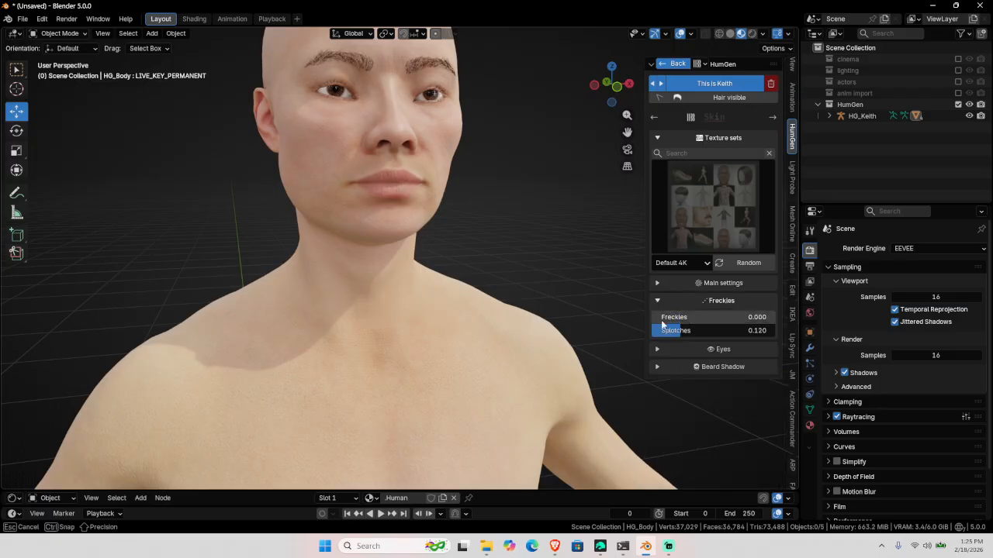
left_click(711, 301)
left_click(714, 319)
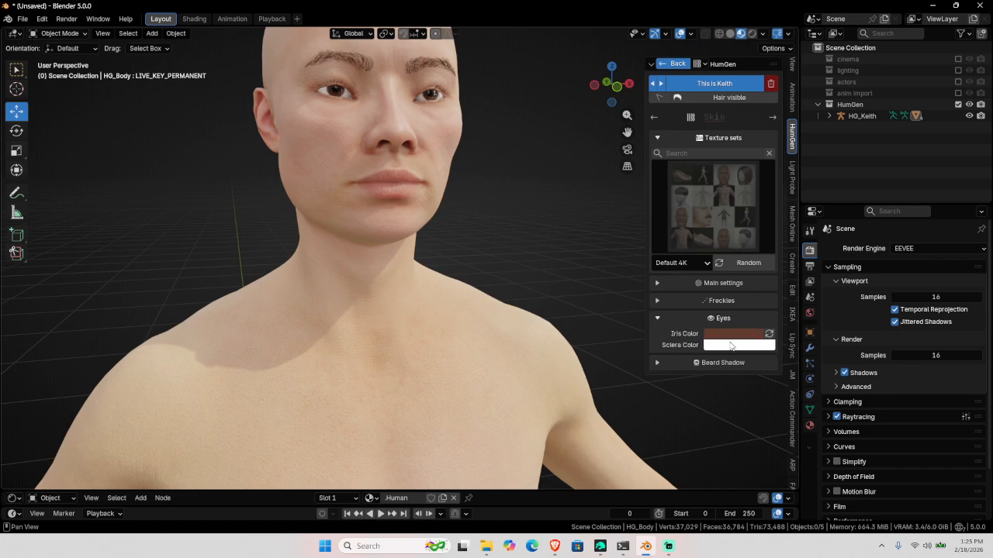
left_click(745, 336)
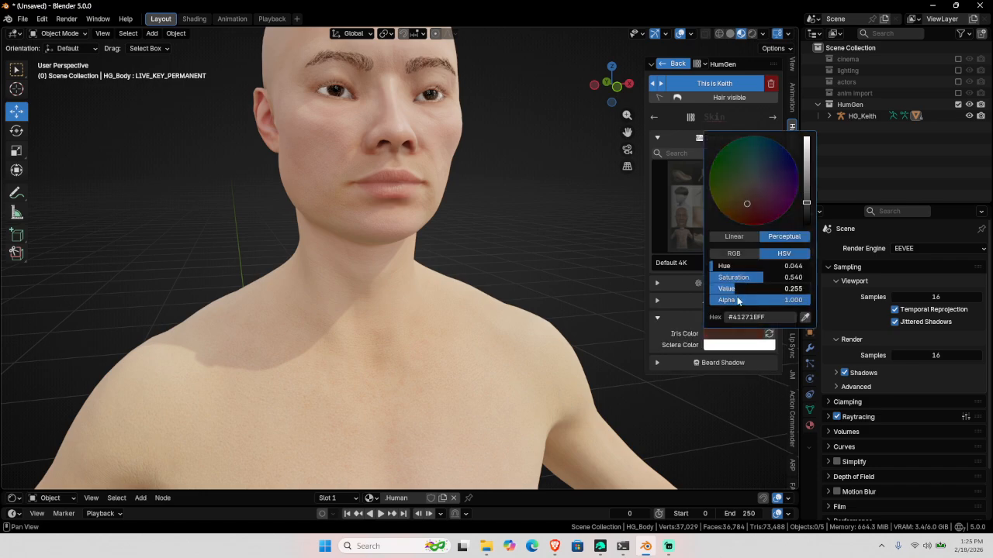
left_click(742, 347)
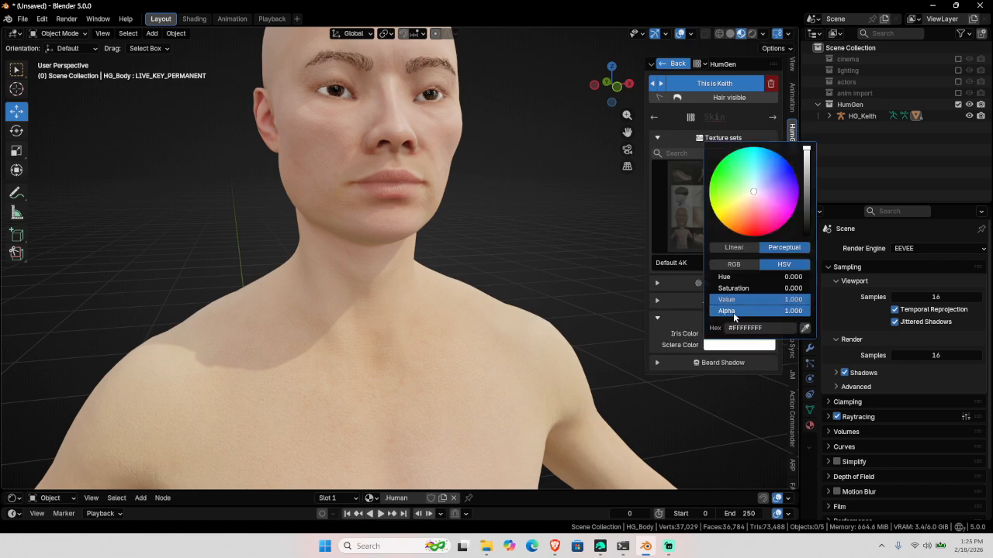
left_click(750, 198)
left_click_drag(750, 199, 751, 195)
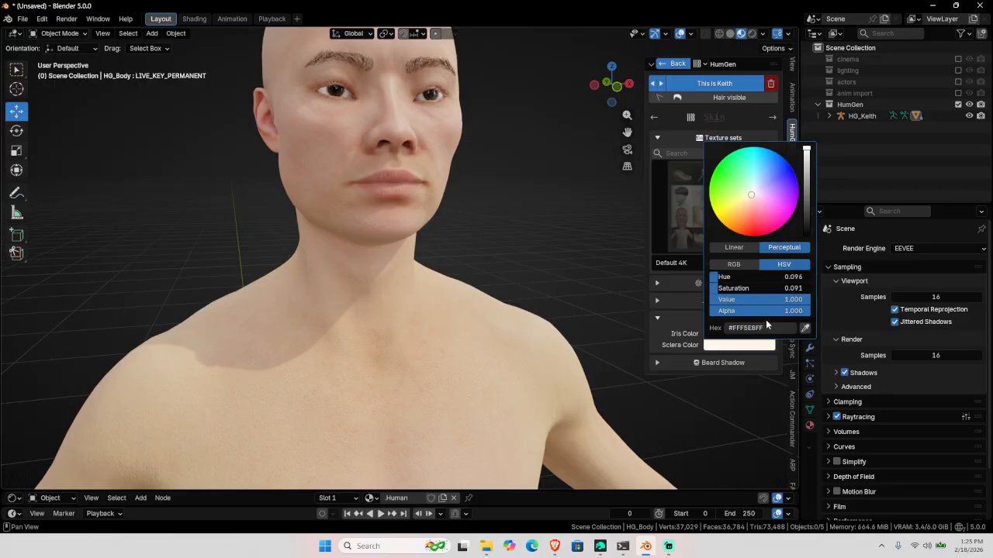
left_click_drag(764, 301, 746, 301)
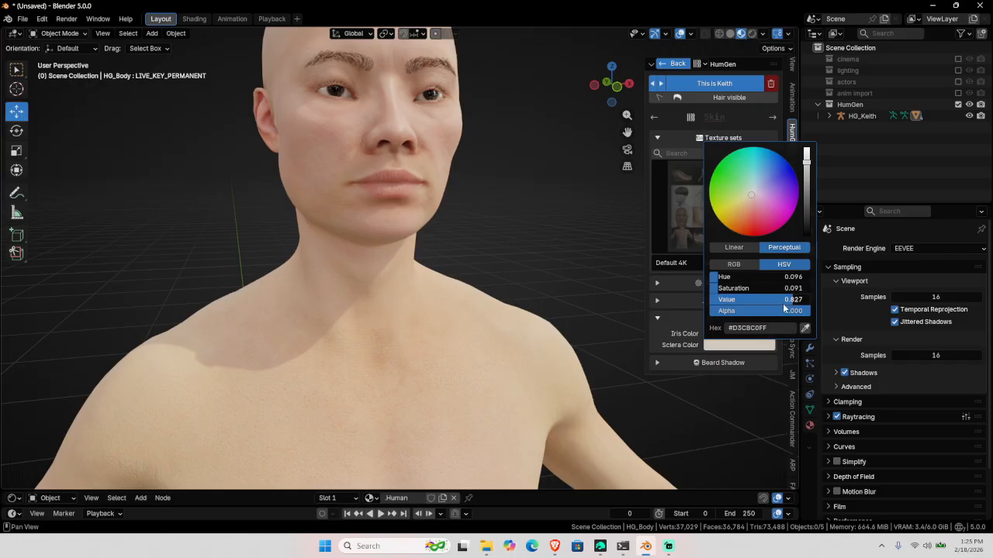
left_click(724, 318)
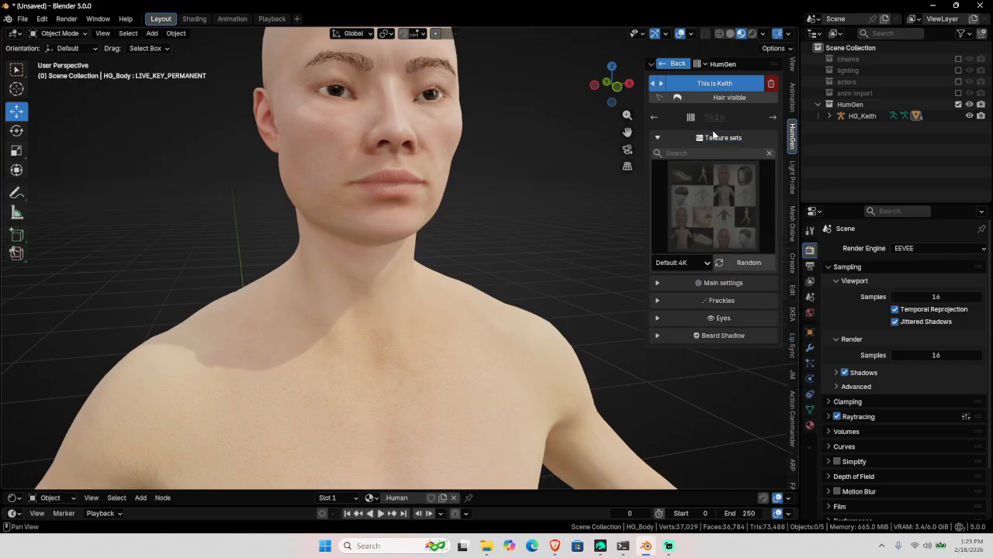
- Set the Lightness of the eye hair material to 0.000 in the human's Hair settings
scroll(444, 171, "down", 3)
left_click(703, 66)
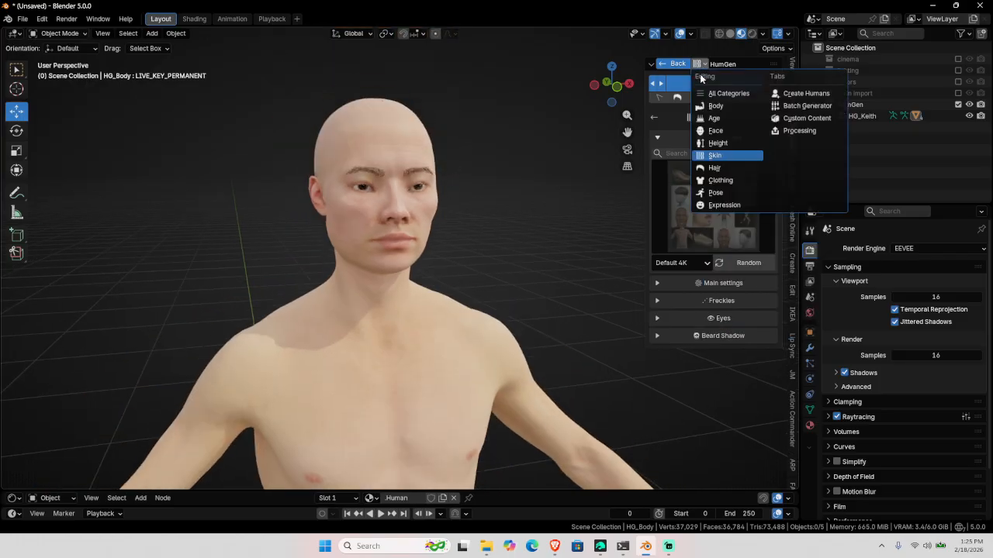
left_click(714, 168)
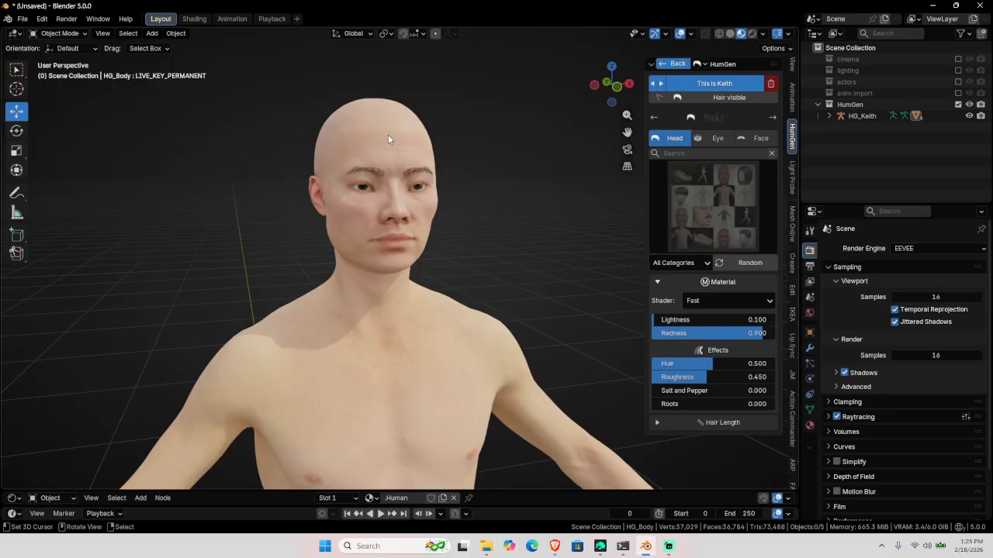
middle_click_drag(388, 134, 378, 204)
scroll(378, 203, "up", 1)
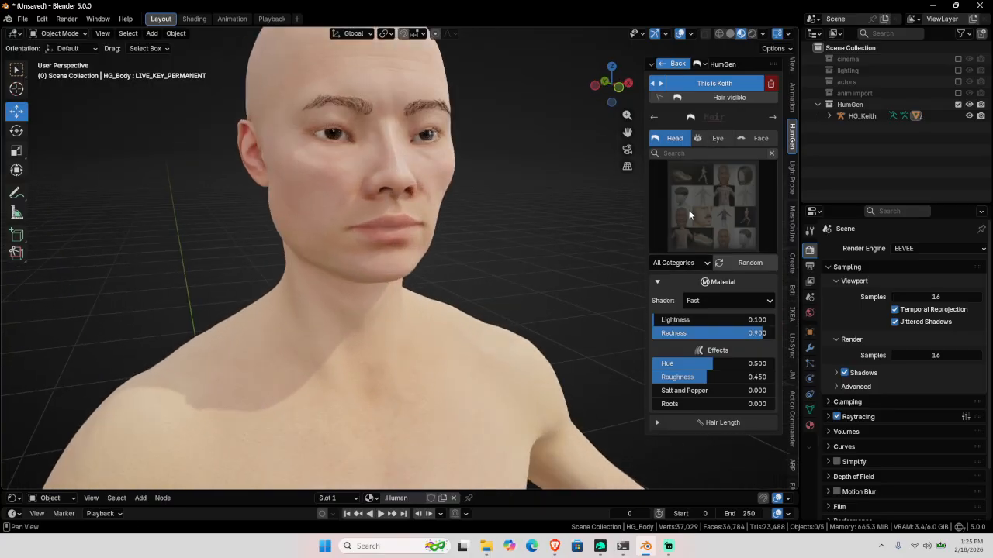
left_click(718, 138)
left_click_drag(678, 222, 655, 222)
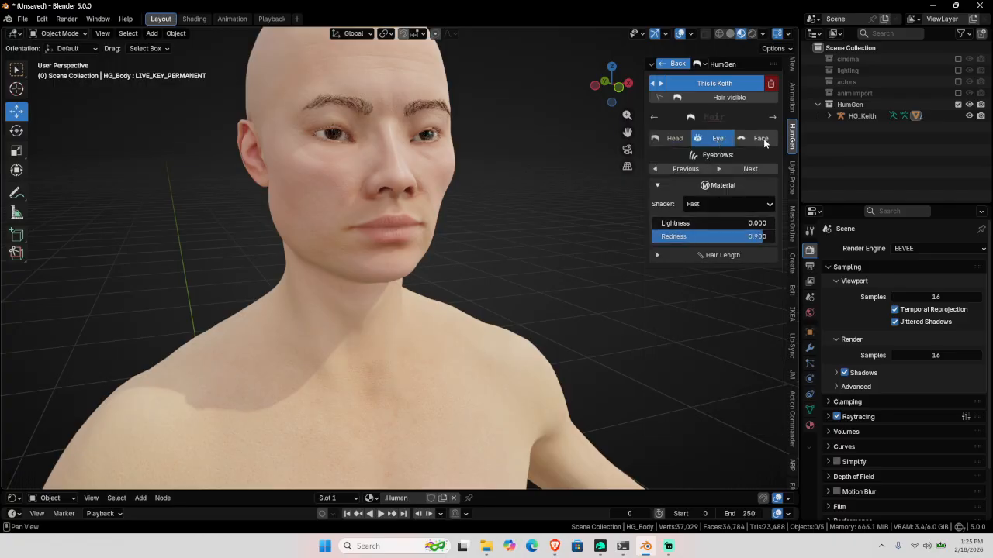
- Add the Stubble Mustache 1 facial hair preset to the human
left_click(761, 138)
left_click(703, 237)
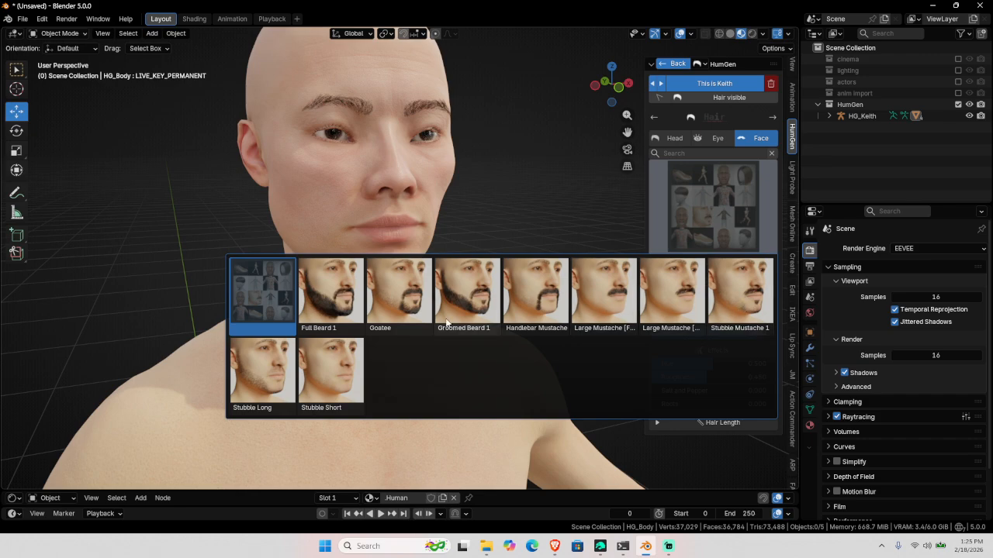
left_click(734, 278)
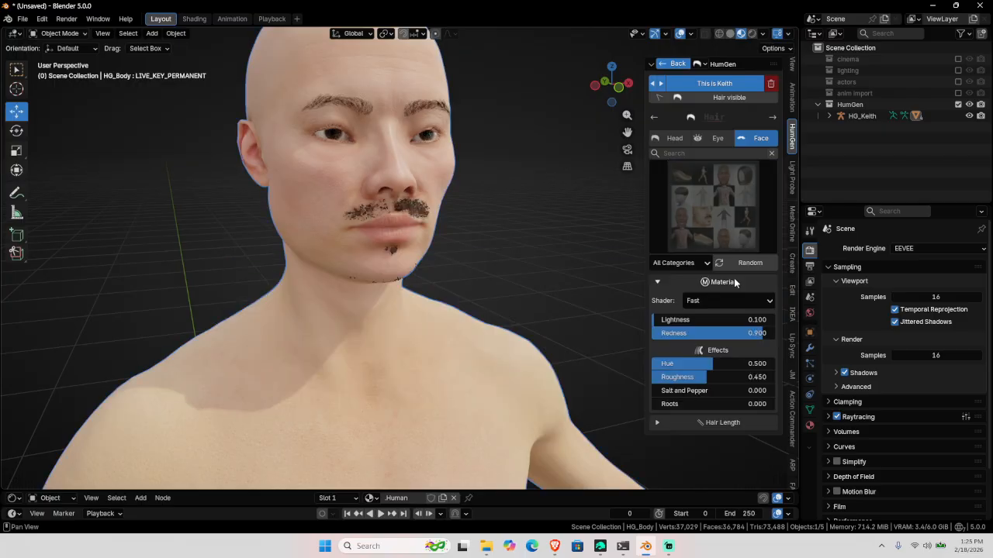
middle_click_drag(298, 212, 409, 245)
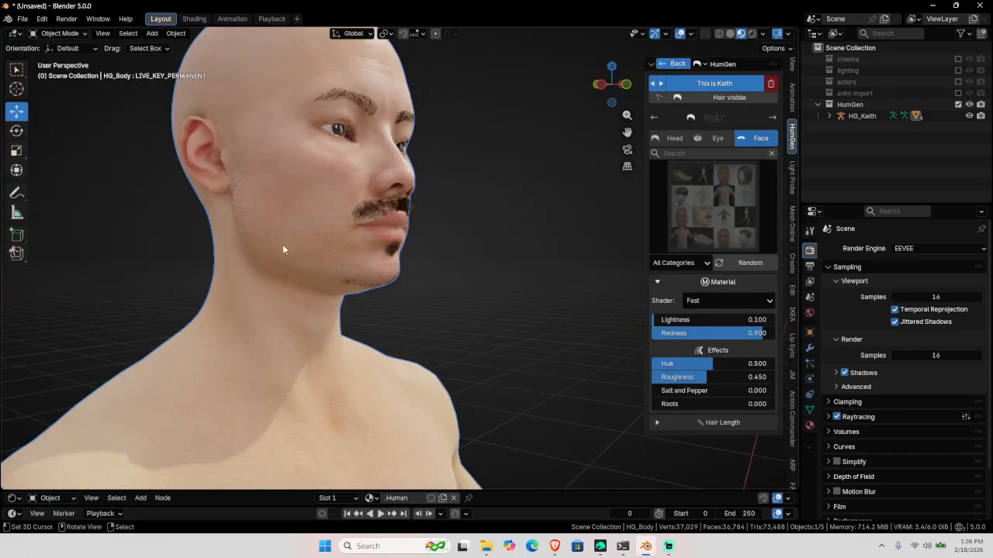
- Remove the Sideburns Low, Beard Medium and Side Lines hair from the face, keeping only Mustache High and Soul Patch
left_click(715, 423)
scroll(698, 449, "down", 1)
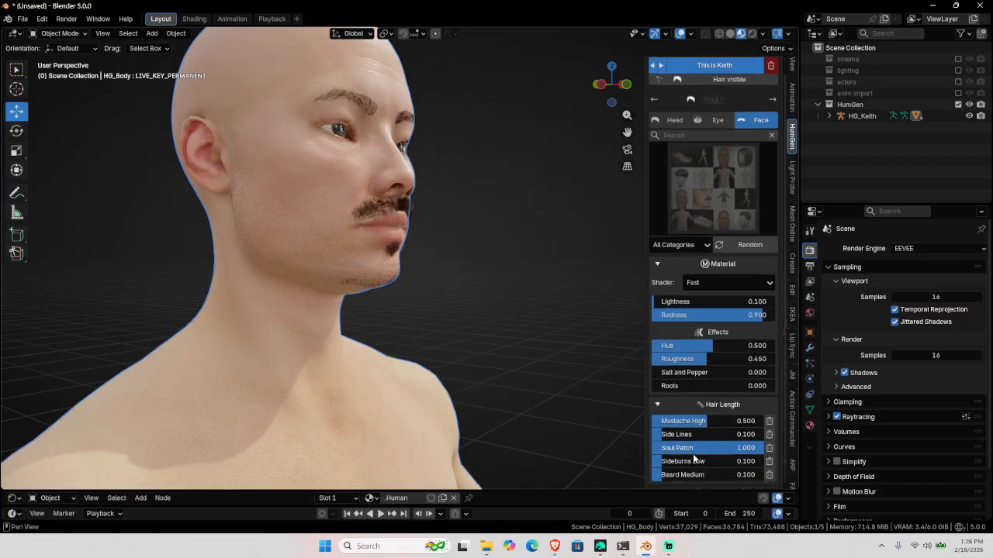
left_click(767, 462)
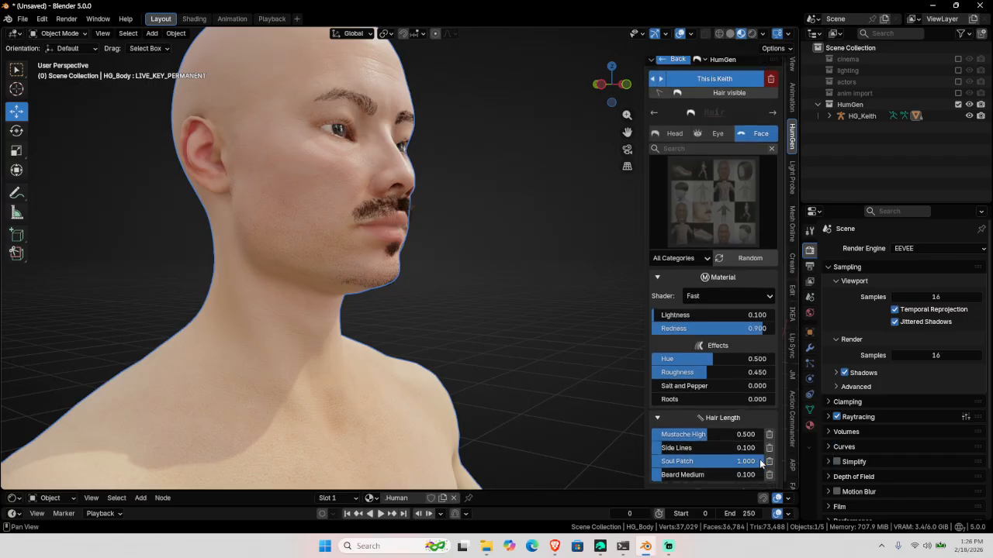
mouse_move(439, 287)
middle_mouse_down()
mouse_move(379, 284)
mouse_move(427, 287)
middle_mouse_up()
scroll(379, 284, "up", 3)
left_click(769, 473)
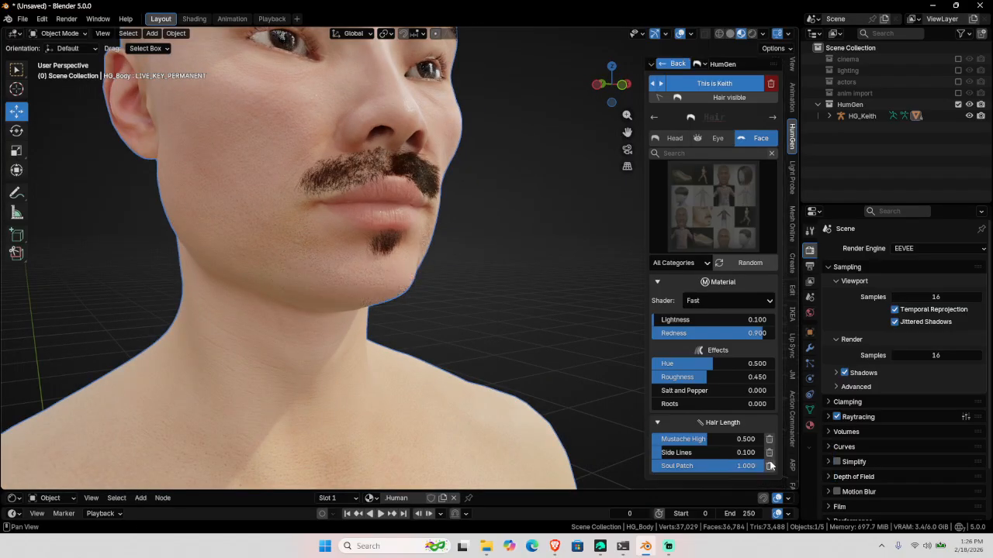
left_click(769, 455)
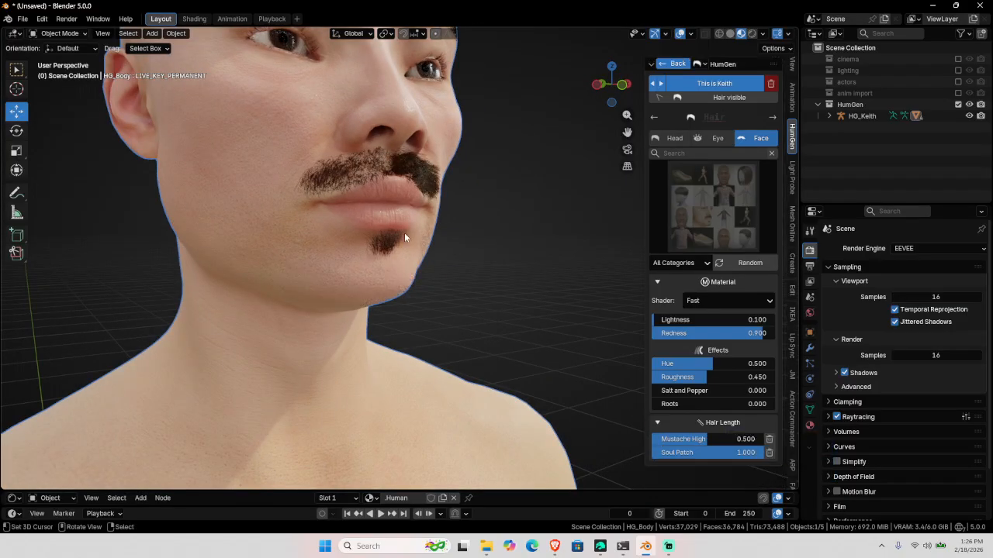
middle_click_drag(404, 233, 436, 257)
scroll(371, 240, "down", 5)
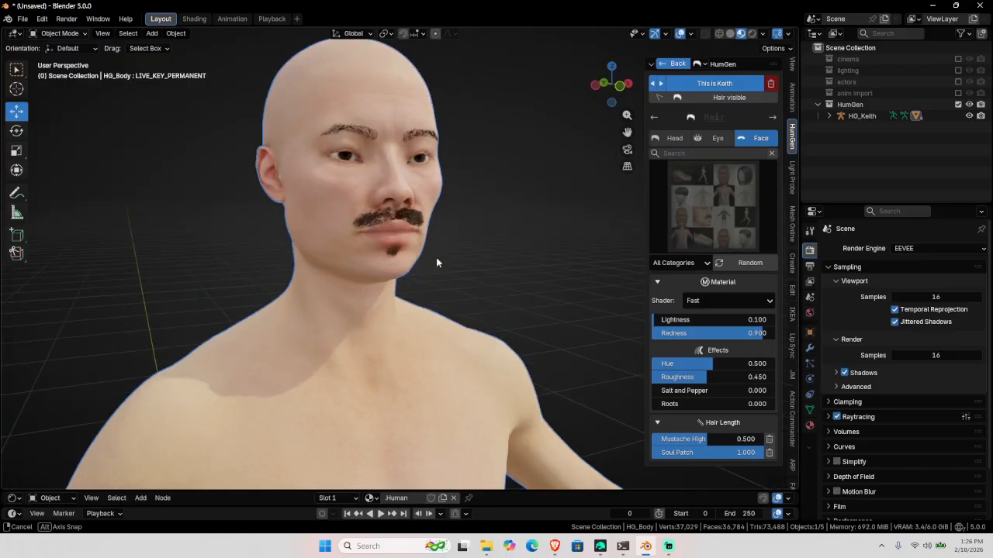
scroll(436, 257, "up", 3)
middle_click_drag(439, 208, 677, 255)
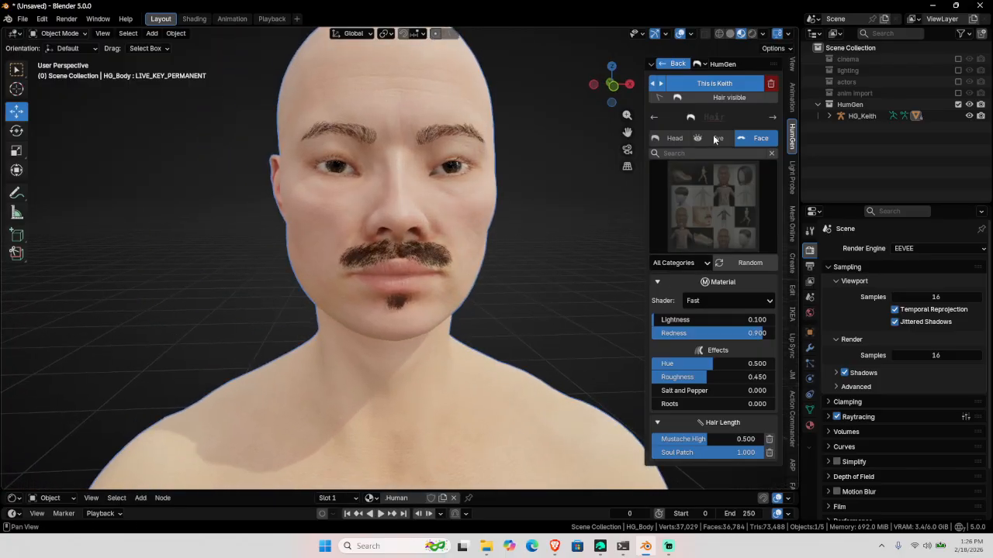
- Add the Ponytail hairstyle from the Long category to the human's head
left_click(670, 138)
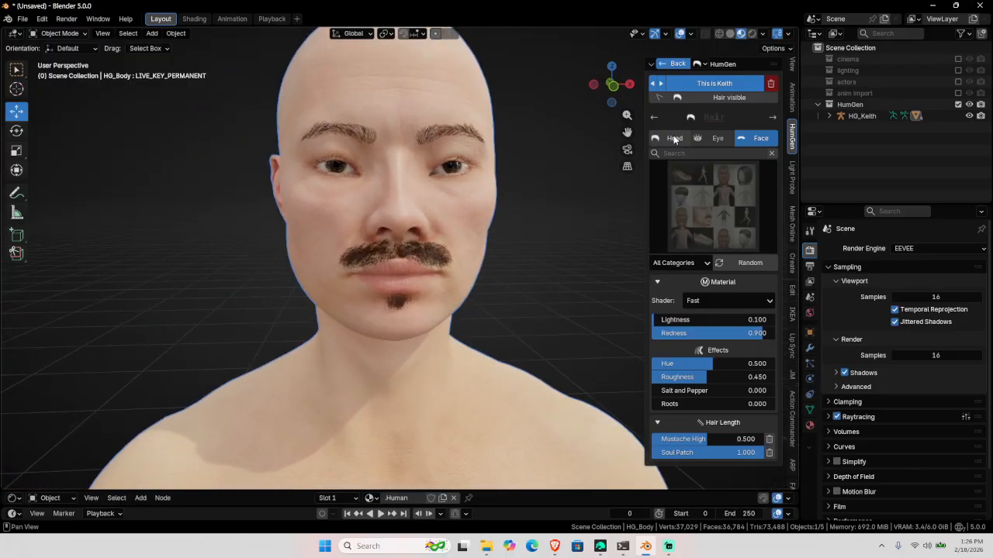
left_click(698, 223)
scroll(526, 499, "down", 1)
scroll(526, 499, "up", 1)
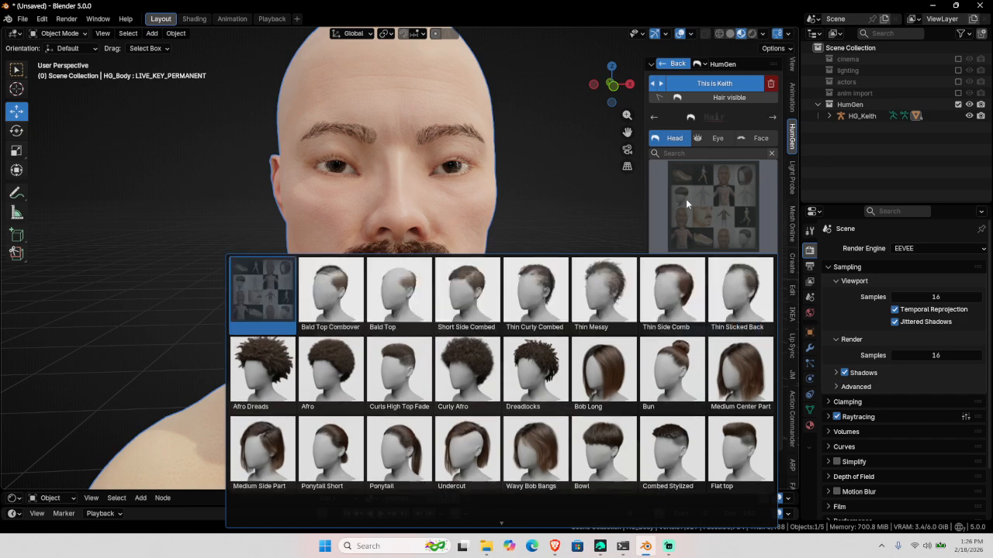
left_click(678, 263)
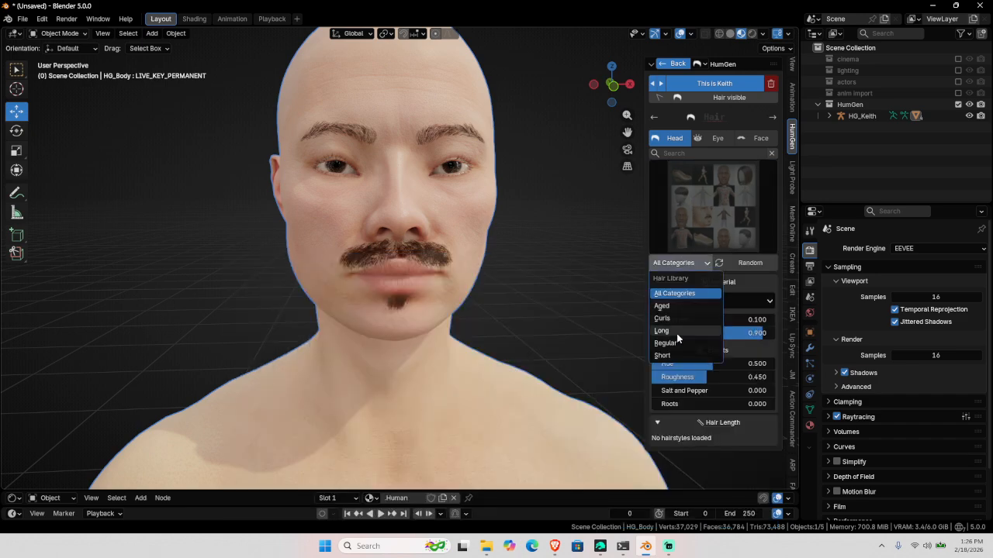
left_click(676, 331)
left_click(705, 205)
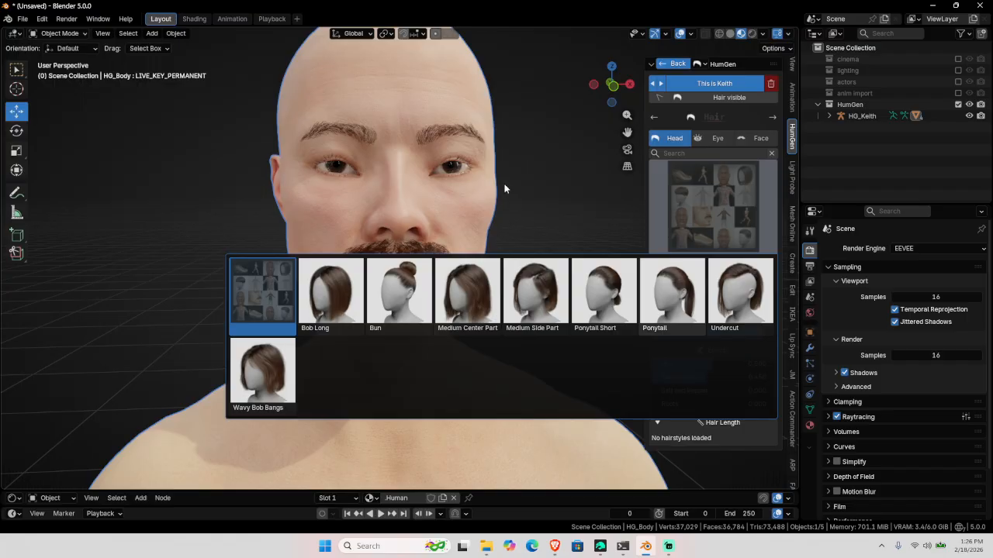
scroll(500, 172, "down", 5)
middle_click_drag(300, 262, 543, 272)
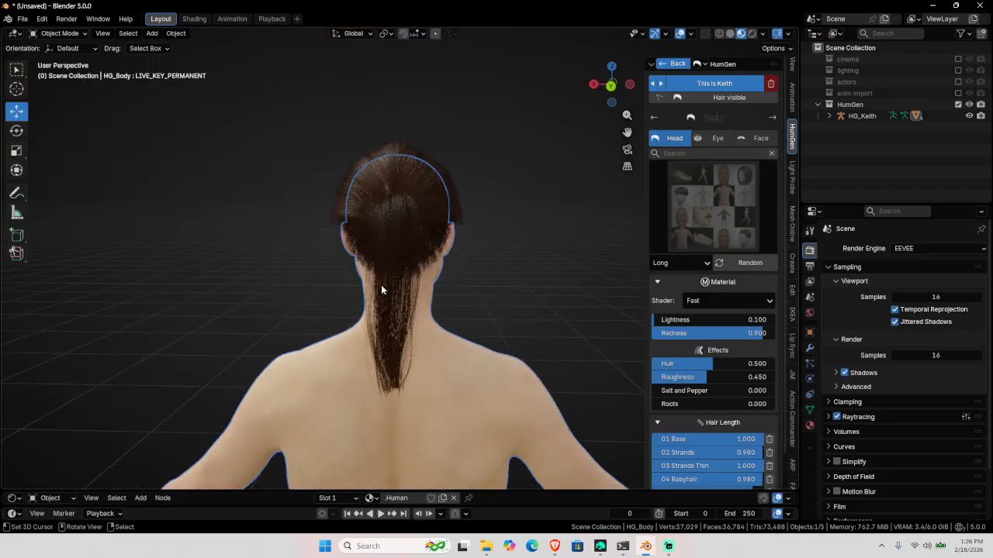
middle_click_drag(381, 290, 536, 285)
scroll(508, 245, "up", 2)
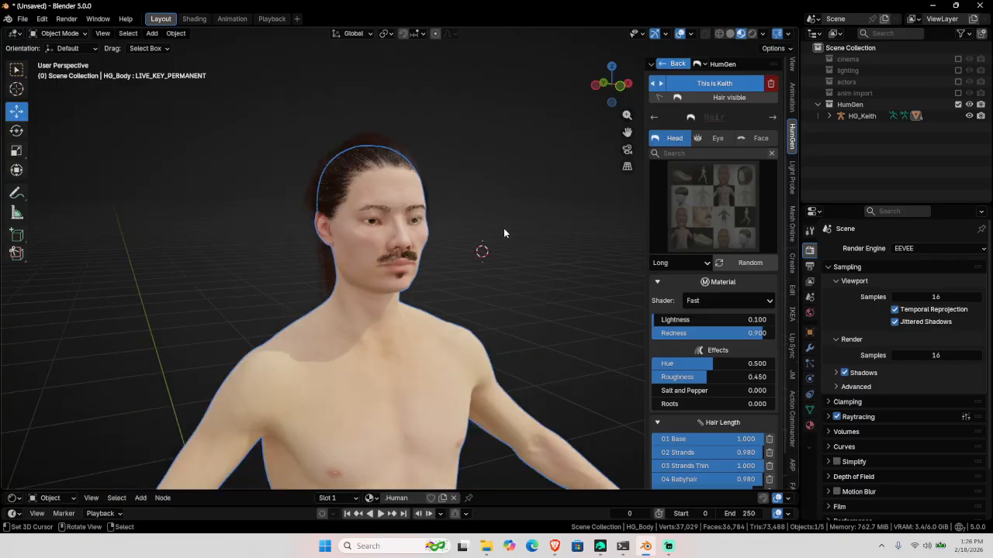
- Set the head hair material's Lightness to 0.000 and Redness to 1.000
middle_click_drag(524, 230, 499, 233)
right_click(501, 233)
scroll(507, 218, "up", 2)
middle_click_drag(556, 223, 556, 250, "shift")
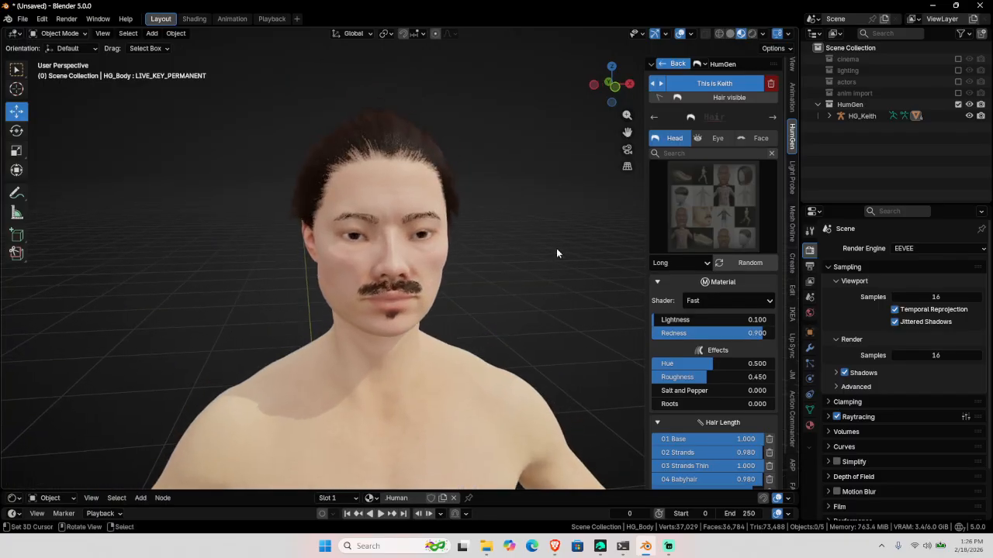
mouse_move(680, 318)
left_mouse_down()
mouse_move(721, 319)
mouse_move(667, 319)
mouse_move(682, 332)
left_mouse_up()
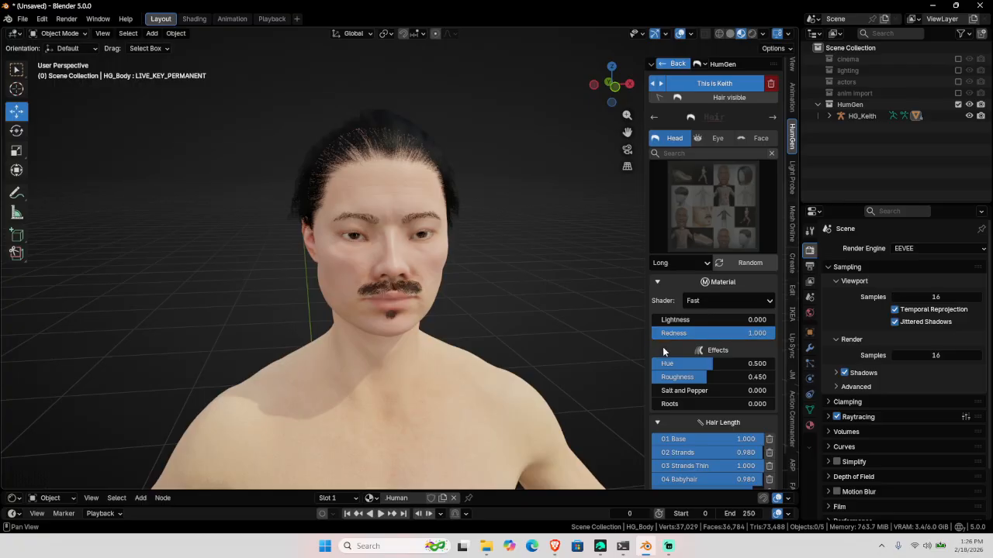
- Set the facial hair material's Lightness to 0.000
left_click(760, 138)
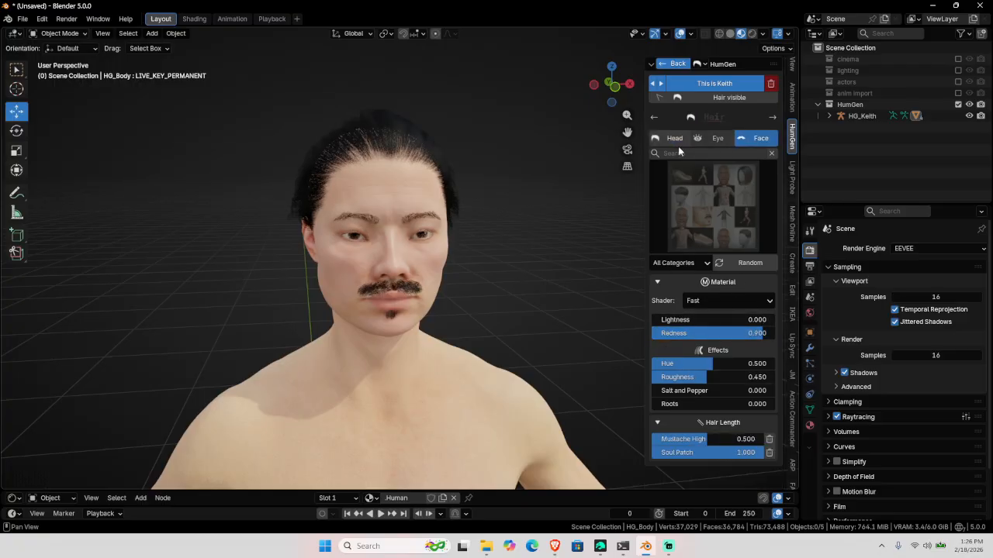
scroll(481, 326, "up", 4)
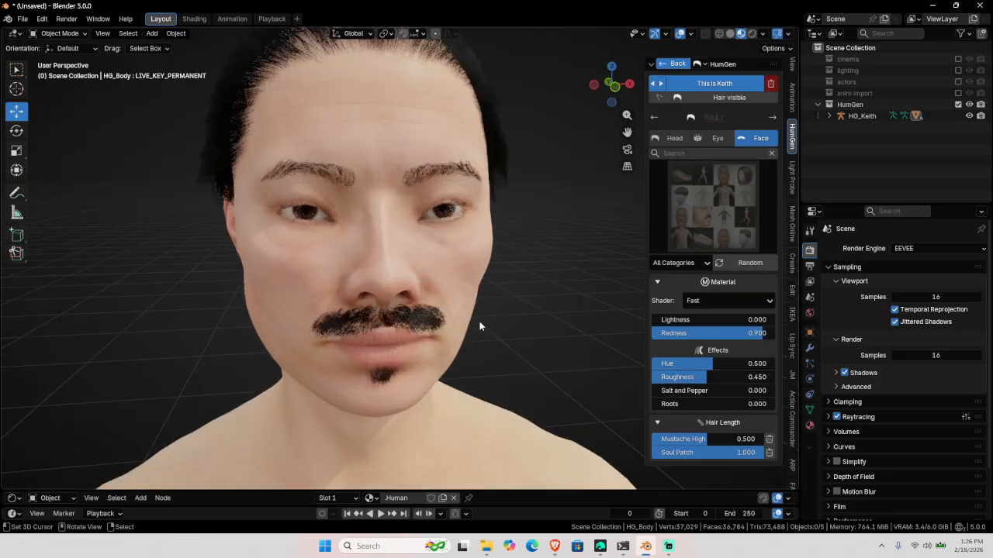
middle_click_drag(481, 328, 481, 391, "shift")
- Set the Salt and Pepper effect of the head hair to 0.125
left_click(672, 138)
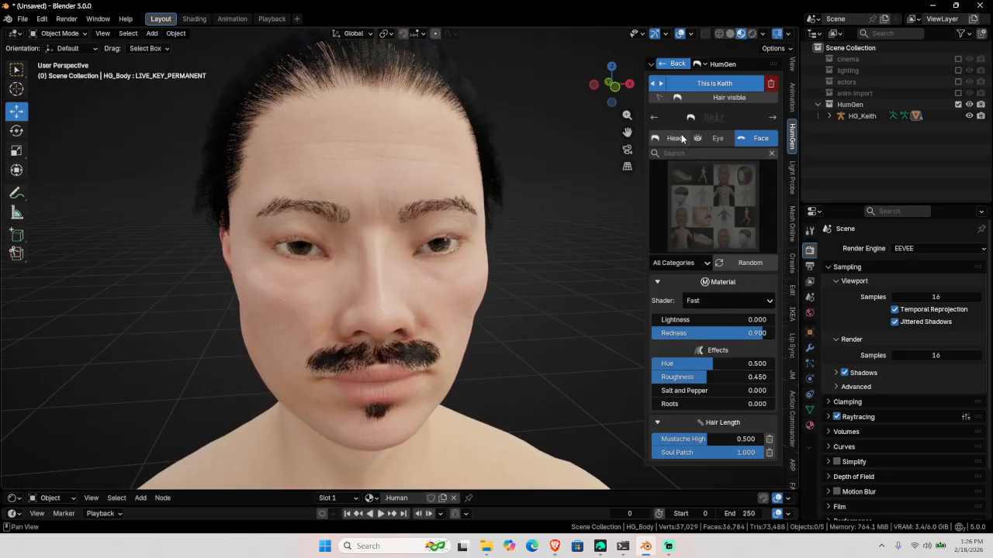
left_click(679, 392)
key("Return")
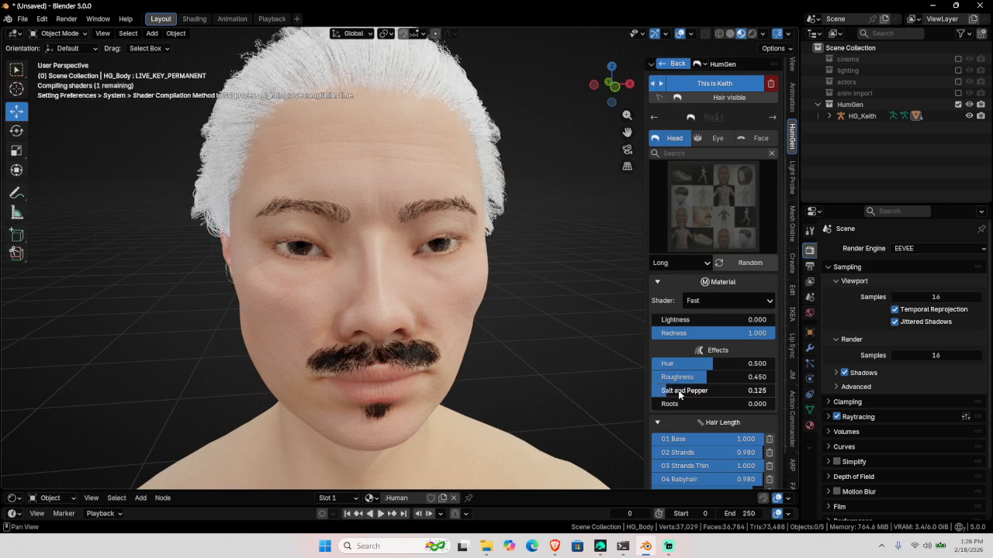
mouse_move(194, 151)
middle_mouse_down()
mouse_move(332, 186)
mouse_move(210, 182)
mouse_move(428, 249)
mouse_move(634, 77)
middle_mouse_up()
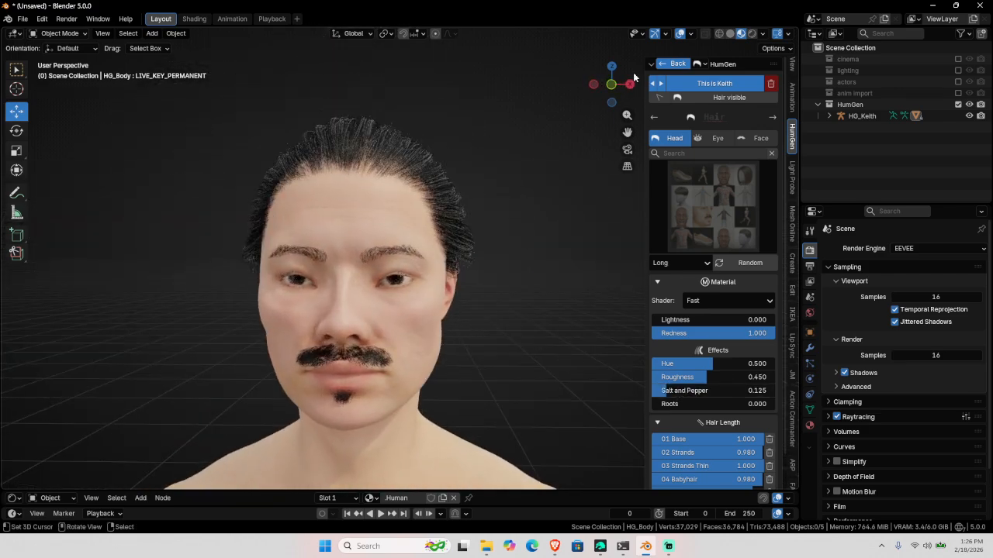
left_click(700, 64)
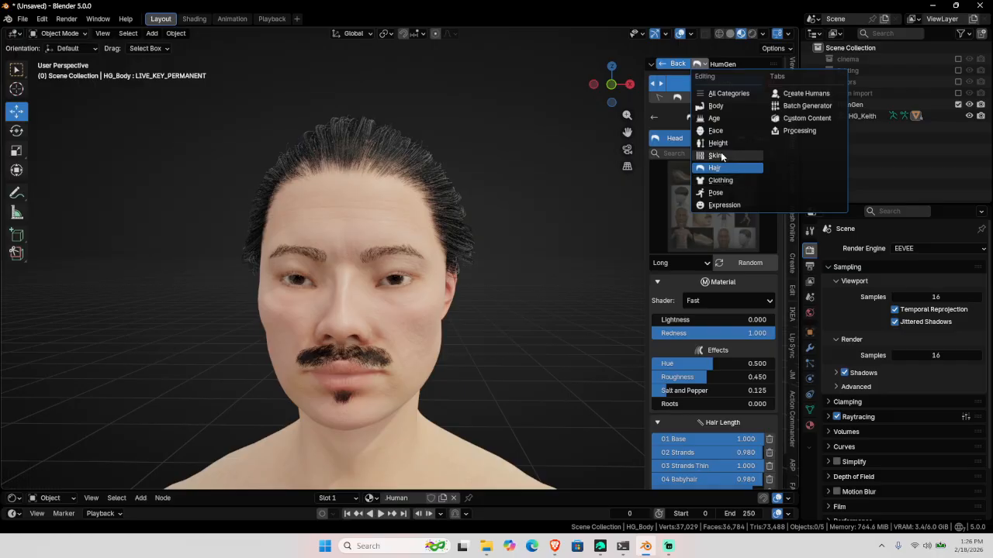
left_click(696, 64)
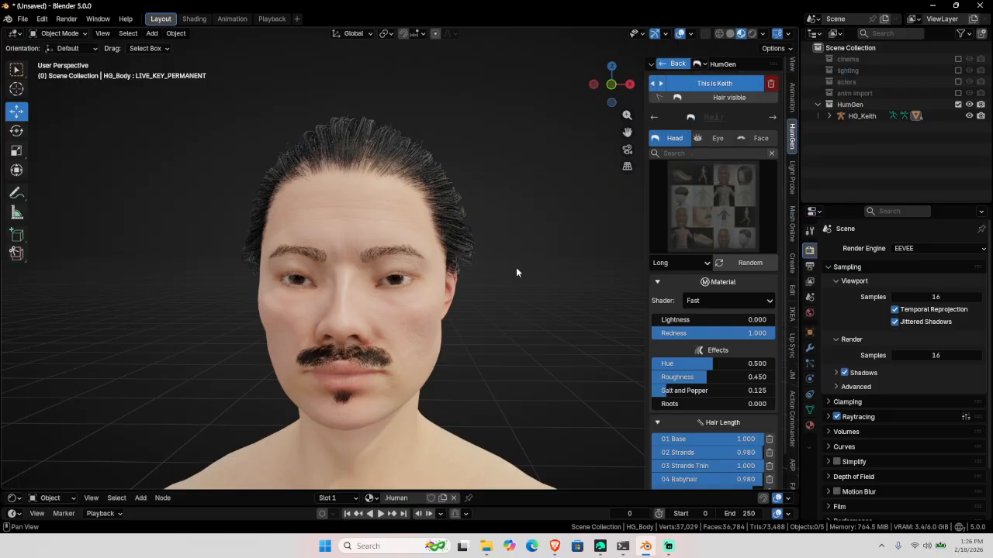
scroll(424, 267, "down", 8)
middle_click_drag(424, 267, 415, 227)
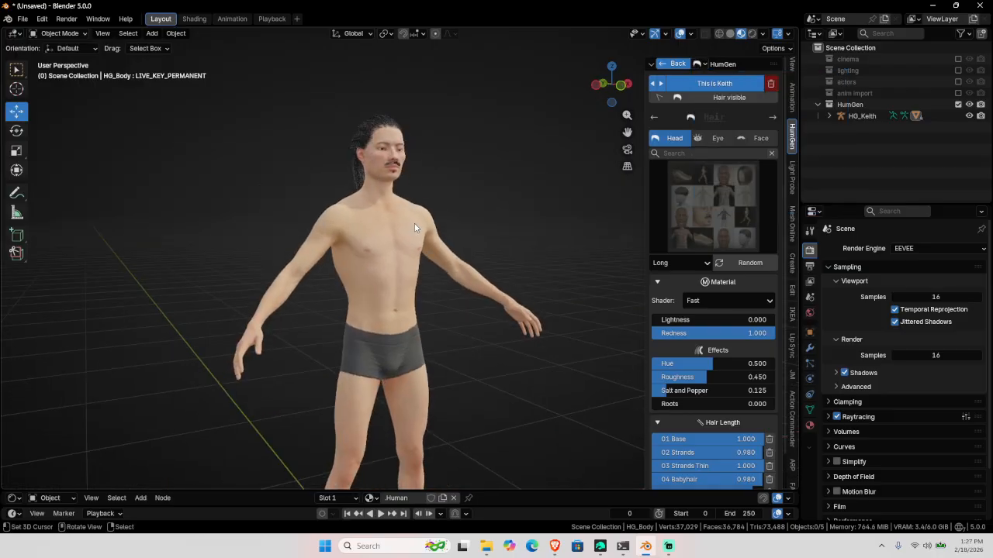
- Select the human's body mesh in the viewport
left_click(392, 194)
left_click(23, 18)
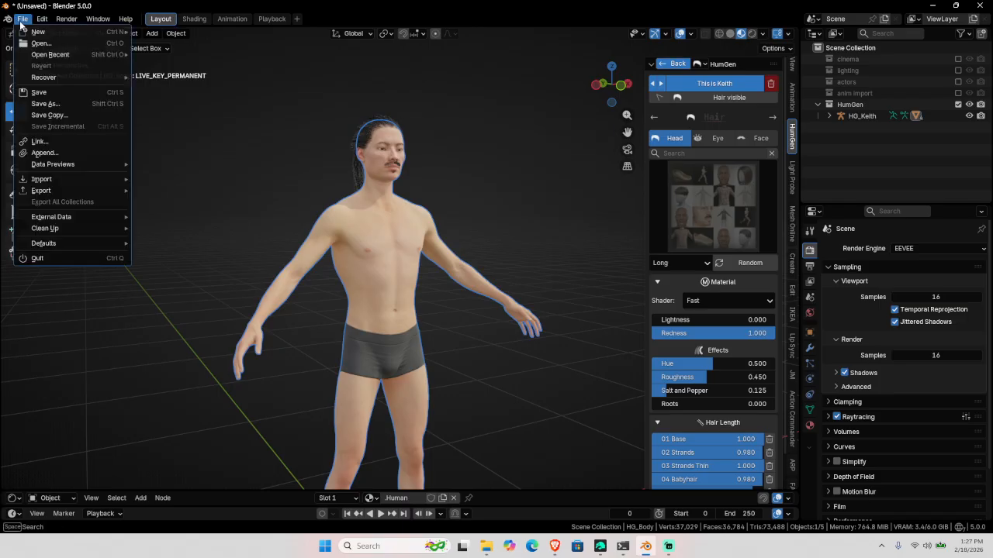
mouse_move(59, 189)
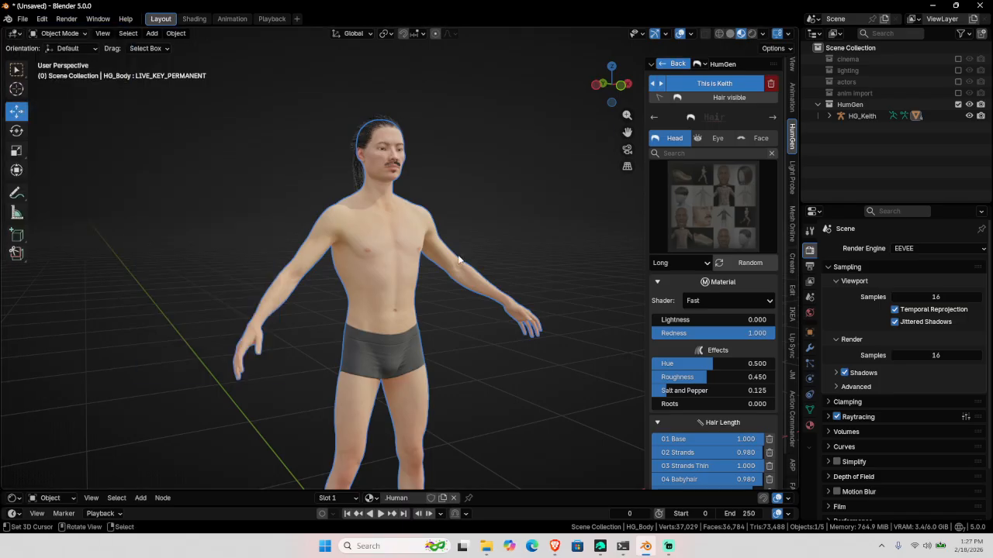
- Start saving the Blender file and browse to the _HowTo_ folder inside Animation Studio_Projects on the R: drive
key("ctrl+s")
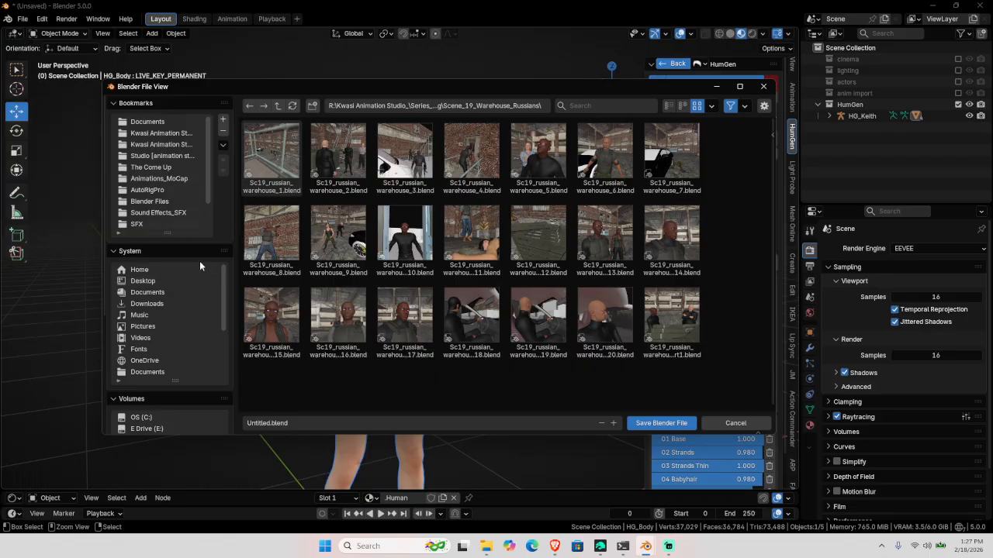
left_click(174, 145)
left_click(278, 107)
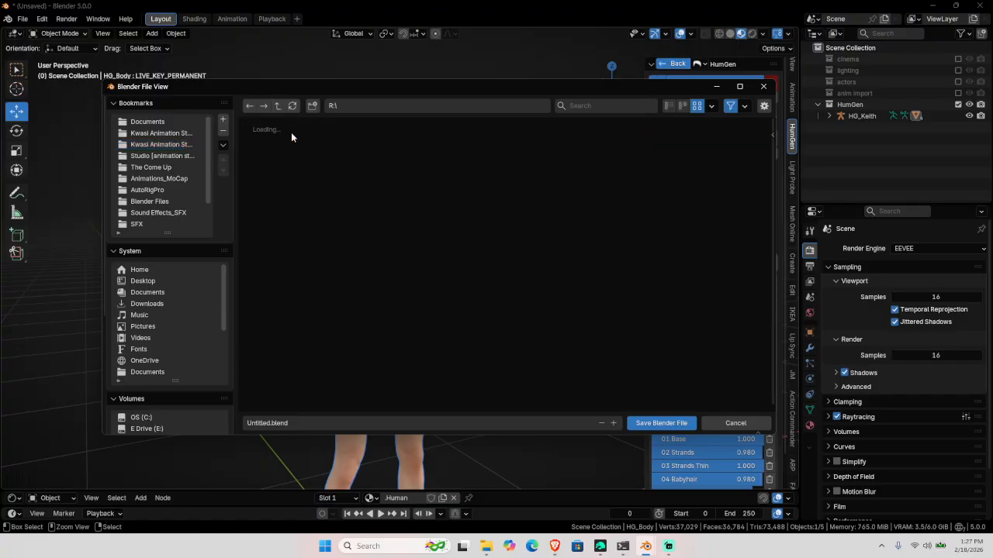
scroll(386, 333, "down", 2)
scroll(465, 287, "up", 1)
left_click(668, 106)
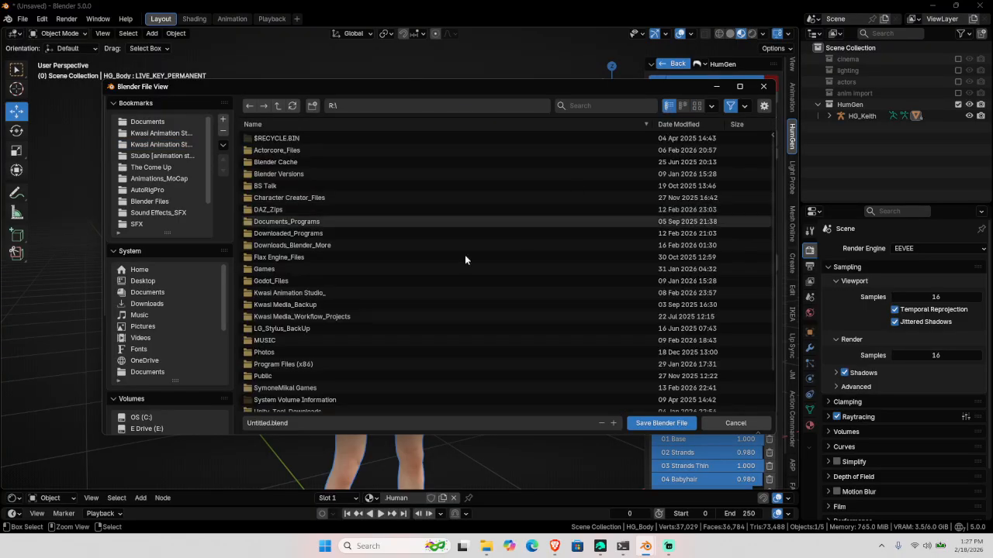
double_click(322, 316)
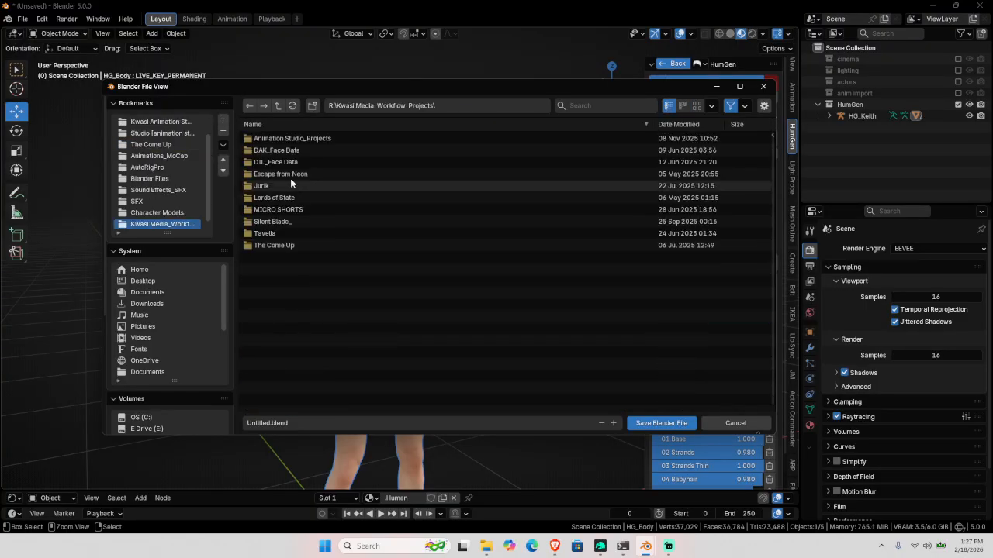
double_click(289, 138)
double_click(288, 138)
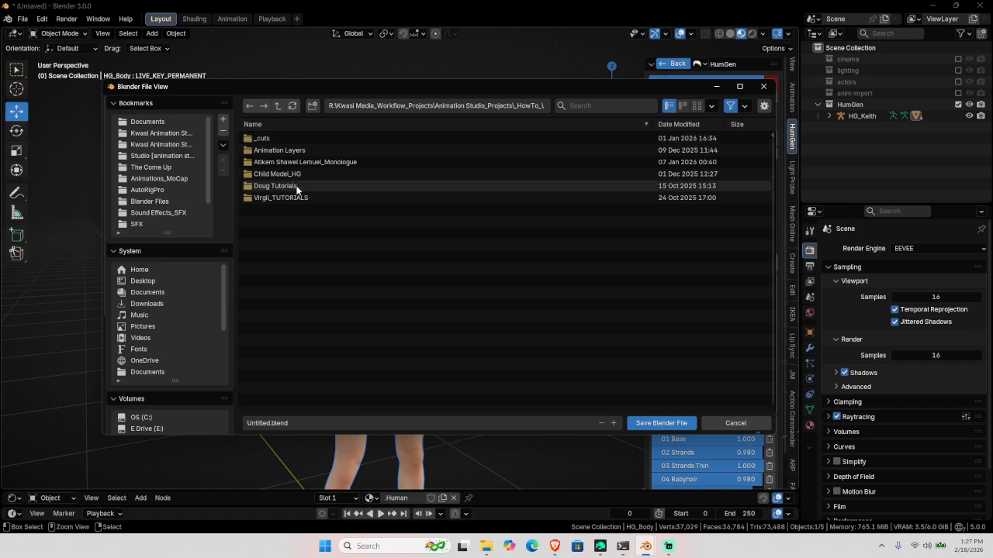
- Name the Blender file Keith and save it in the _HowTo_ folder
left_click(313, 423)
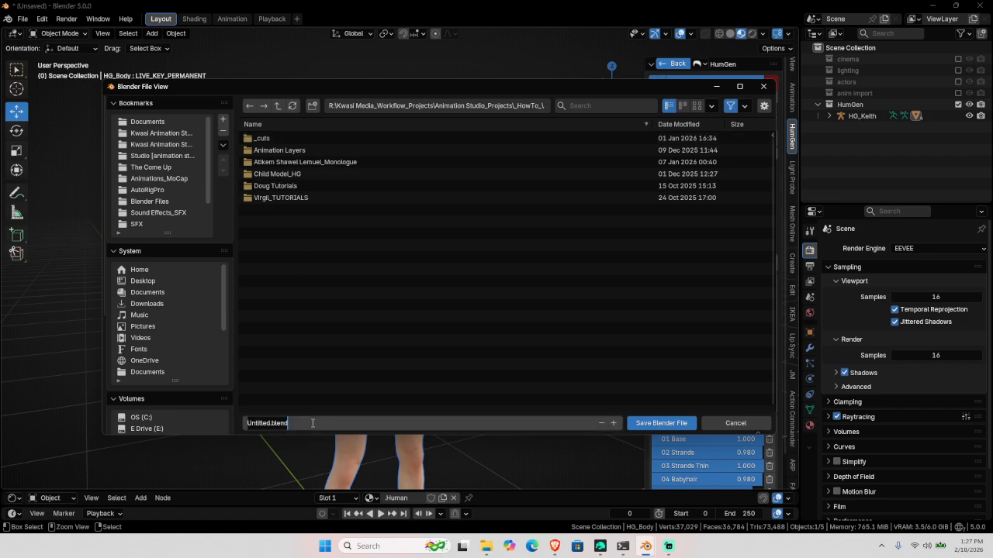
type("Ke")
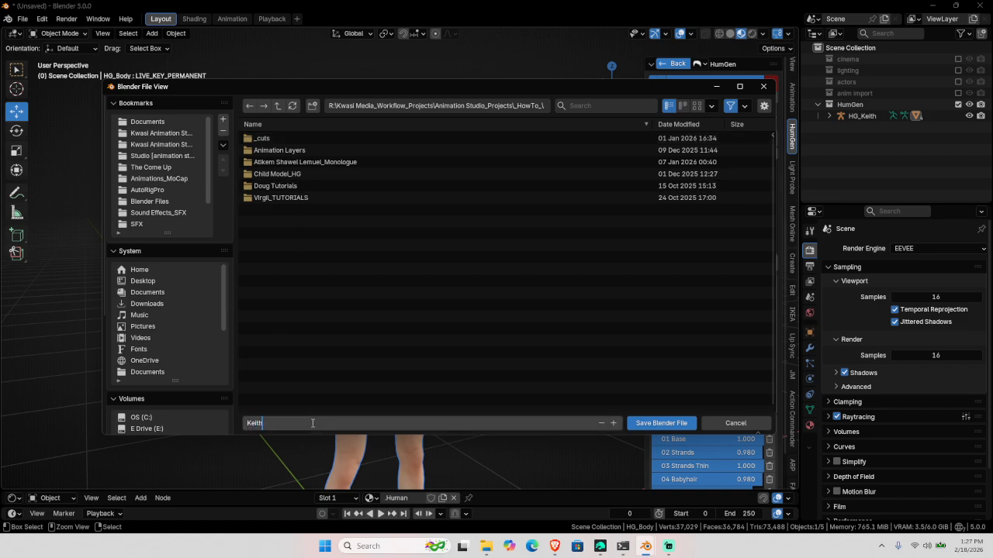
type("ith")
key("Return")
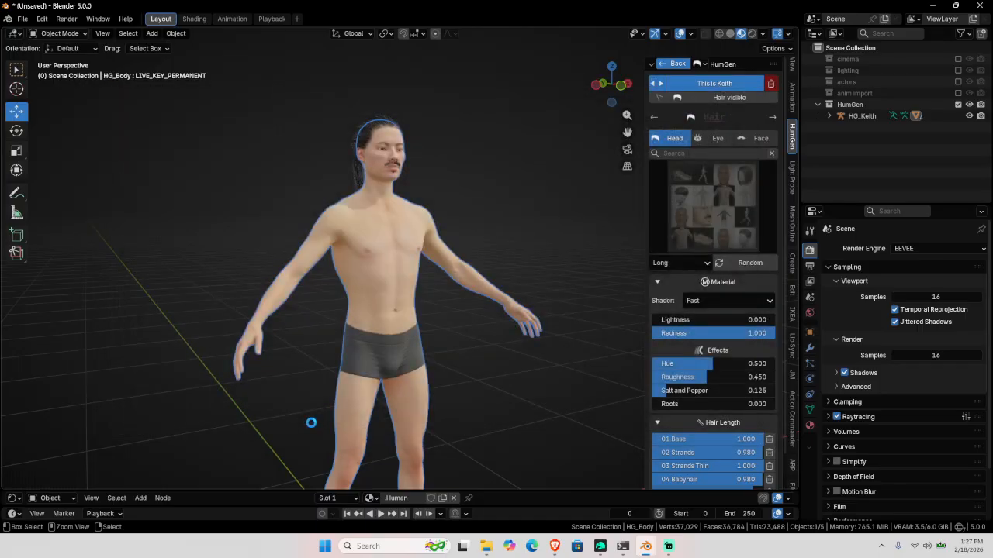
- Export the selected body mesh as Keith.fbx to the _HowTo_ folder, limited to Selected Objects and the Mesh object type
left_click(24, 20)
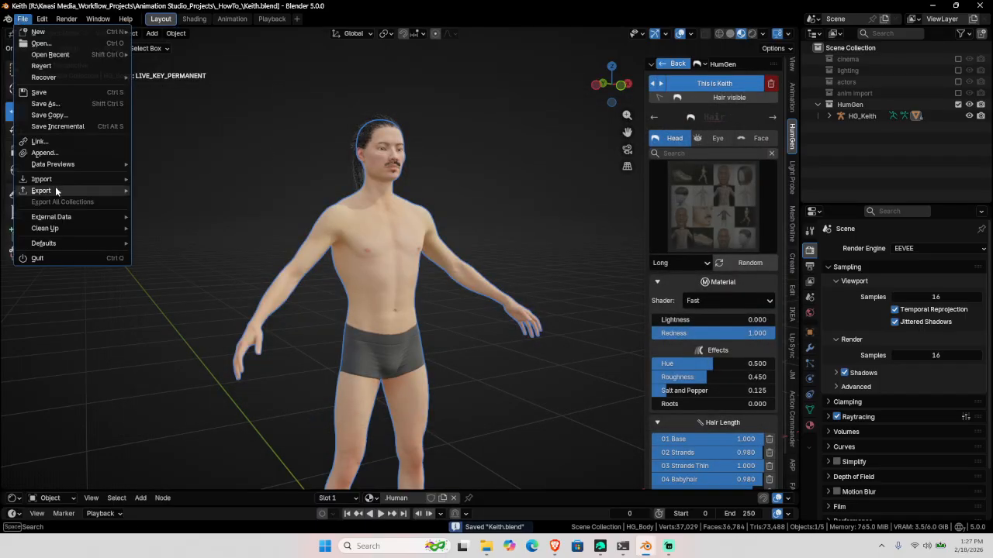
left_click(164, 281)
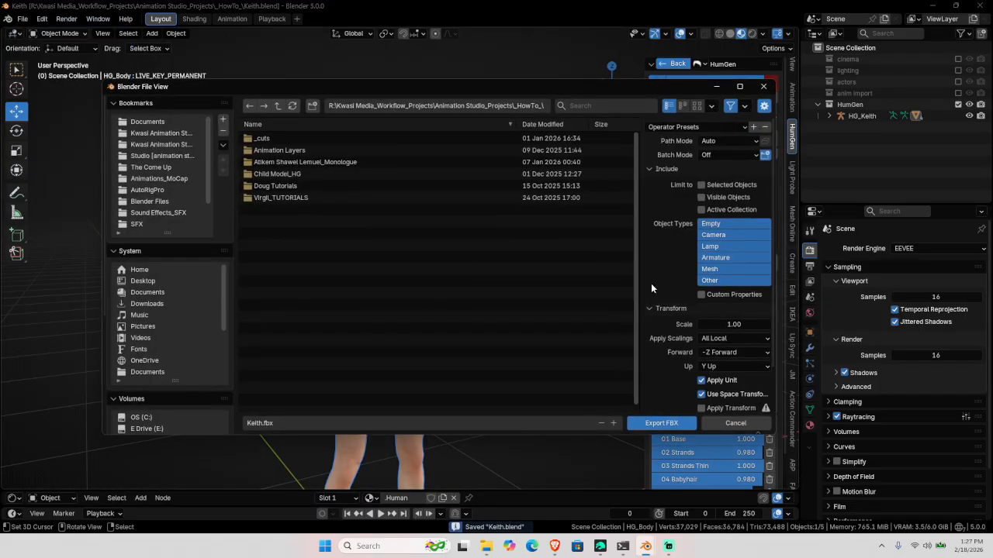
left_click(712, 270)
left_click(712, 185)
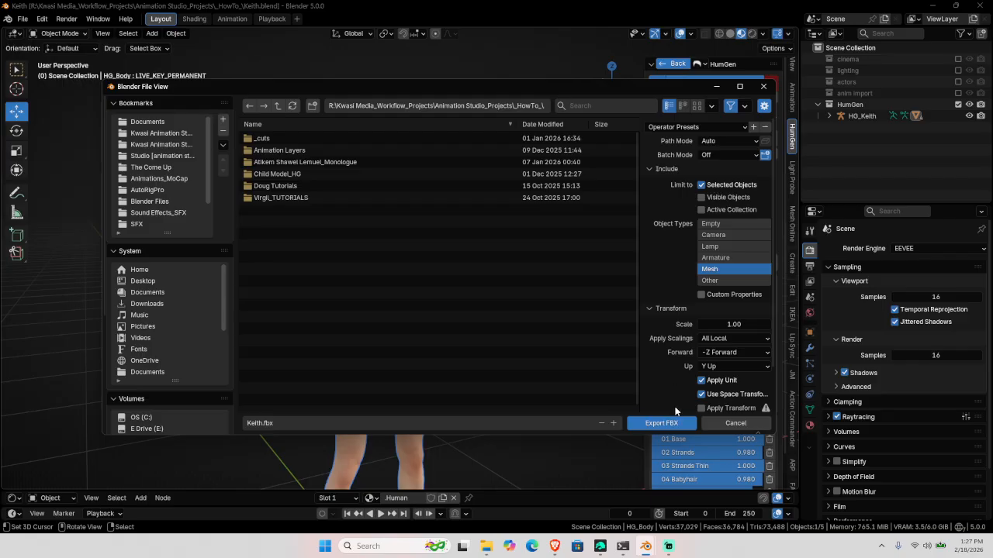
left_click(661, 423)
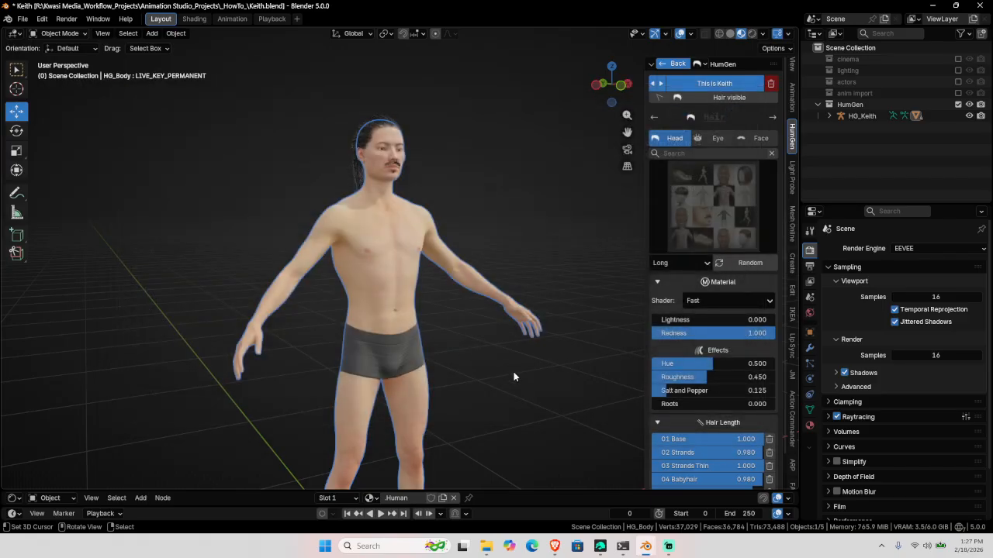
left_click(514, 377)
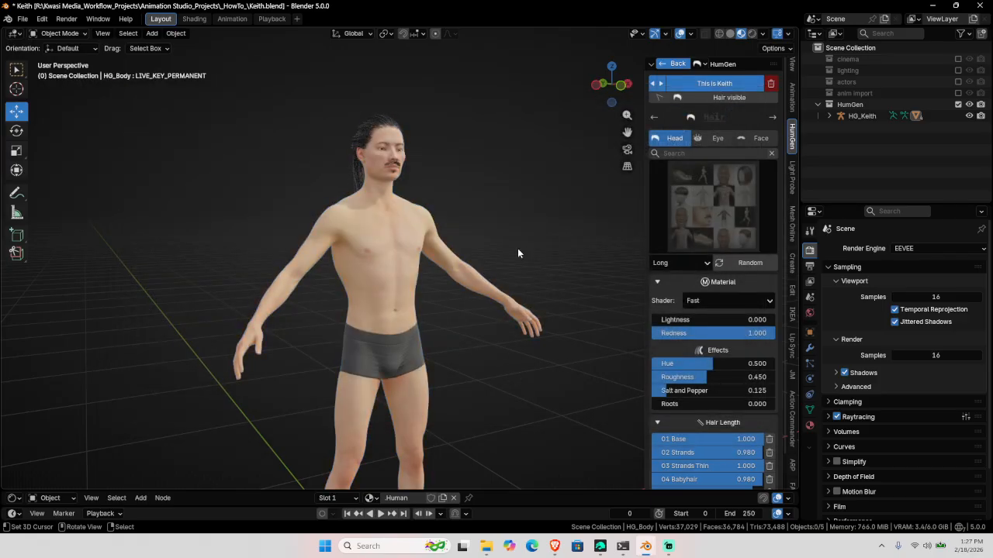
left_click(678, 63)
key("n")
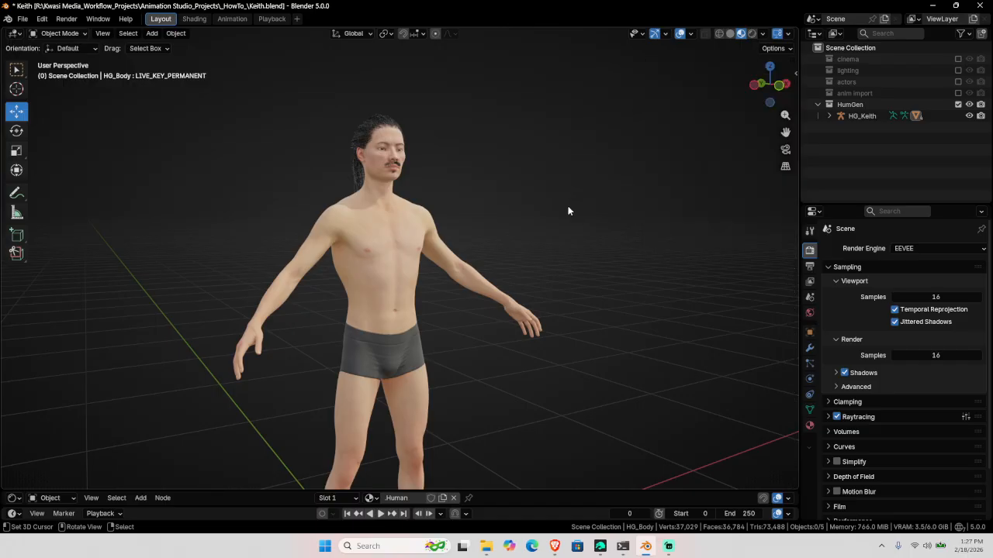
- Switch to Daz Studio, start importing a file and browse to Kwasi Media_Workflow_Projects, Animation Studio_Projects on the R: drive
left_click(601, 547)
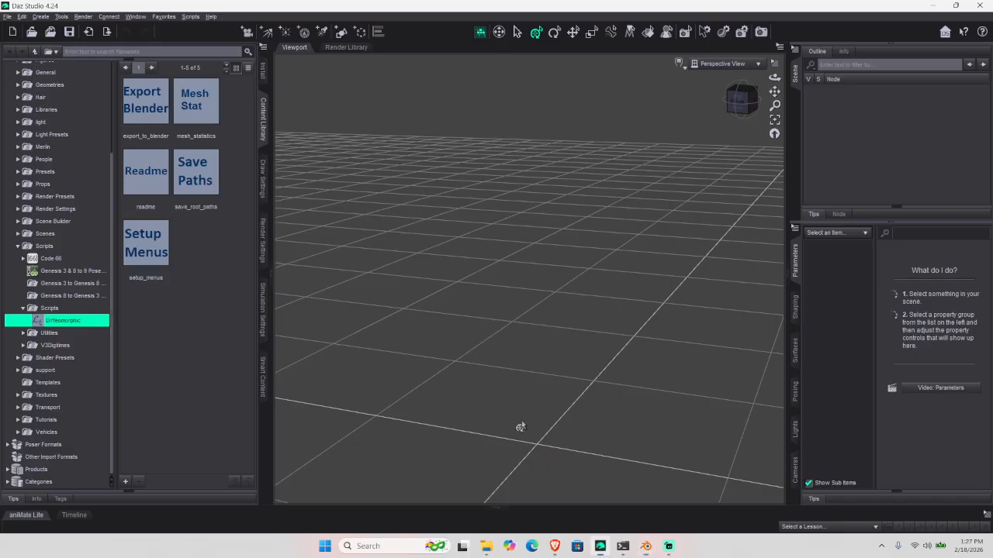
left_click(7, 17)
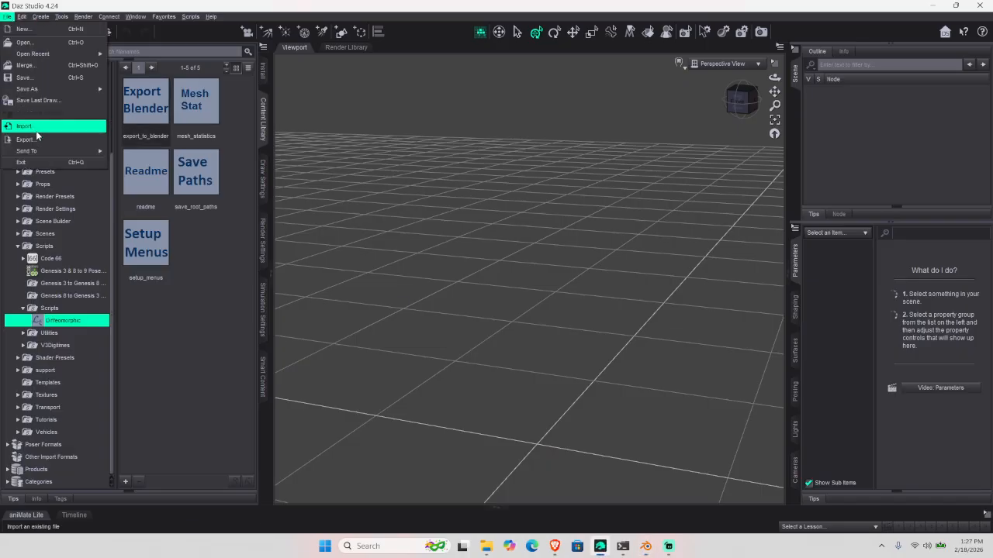
left_click(35, 129)
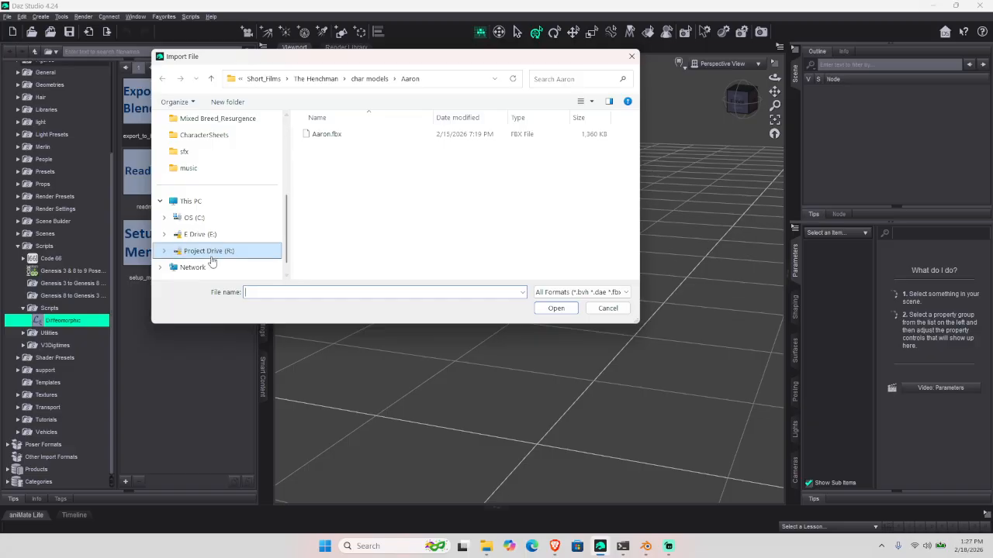
left_click(248, 252)
scroll(395, 202, "down", 3)
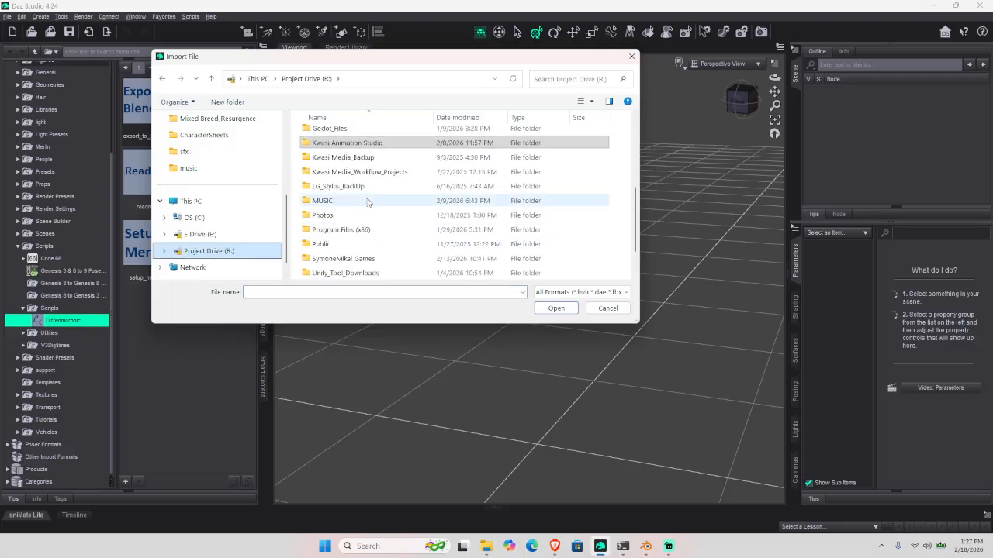
left_click(371, 172)
double_click(371, 174)
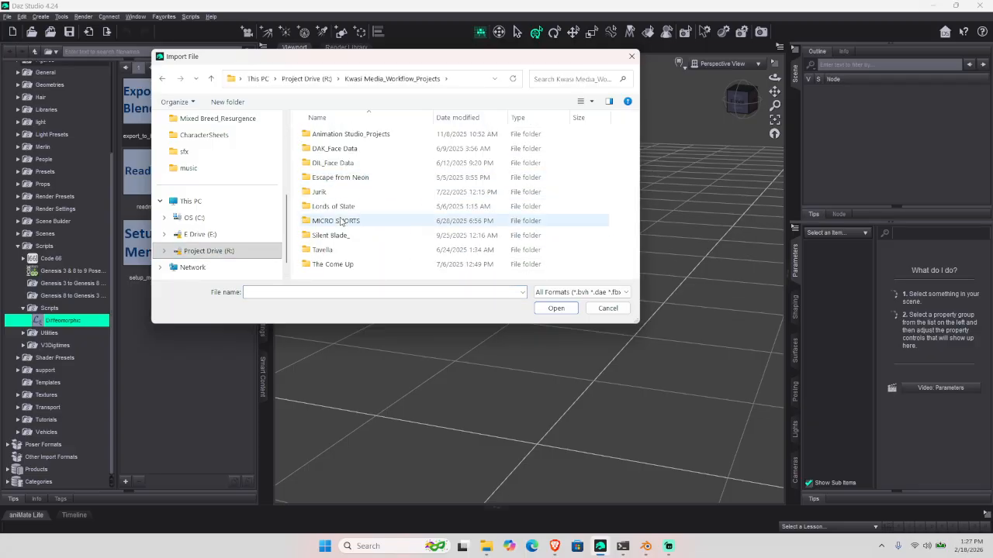
double_click(353, 134)
- Import Keith.fbx from the _HowTo_ folder, accepting the import options
left_click(337, 136)
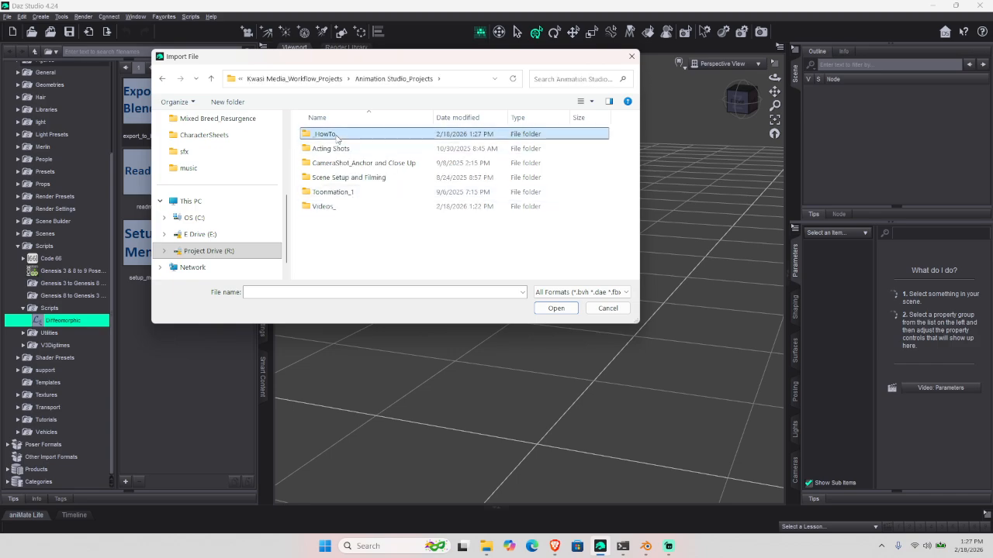
double_click(338, 135)
left_click(342, 223)
left_click(556, 308)
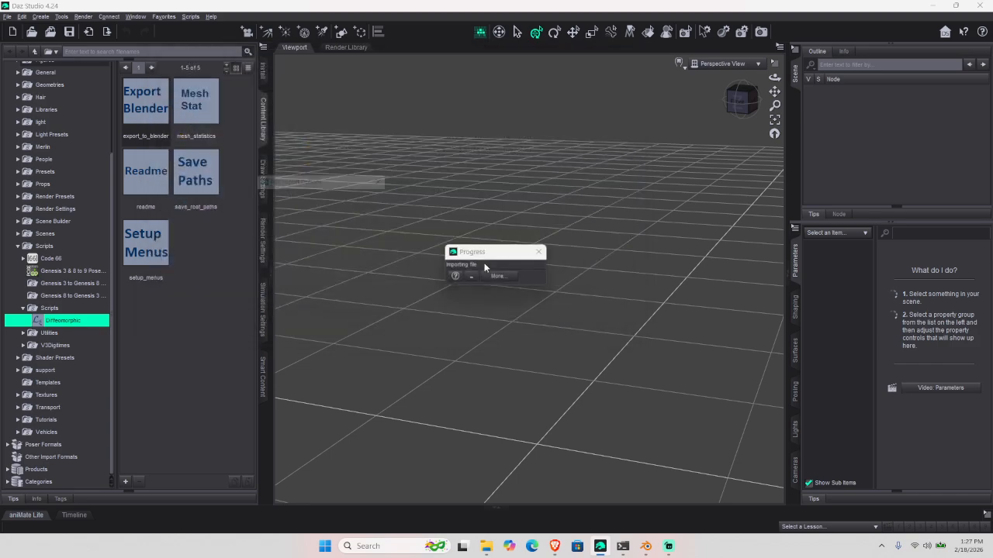
left_click(337, 308)
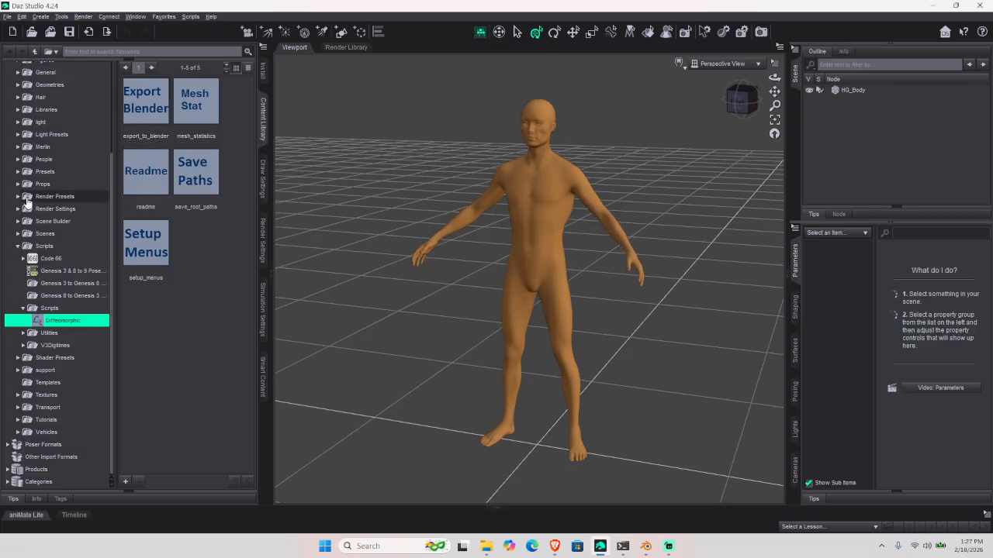
- Set the viewport's draw style to Smooth Shaded, trying Texture Shaded first
left_click(679, 63)
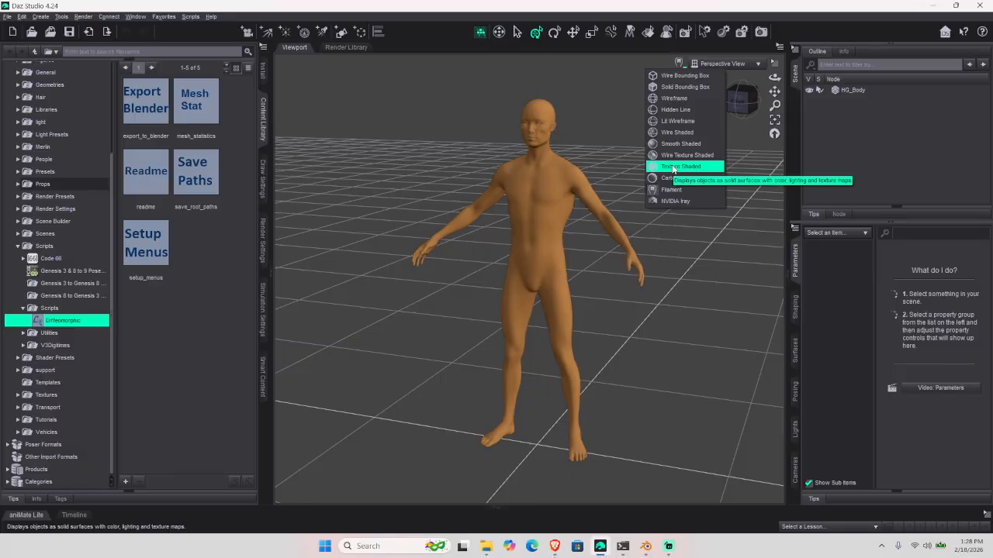
left_click(673, 168)
left_click(680, 64)
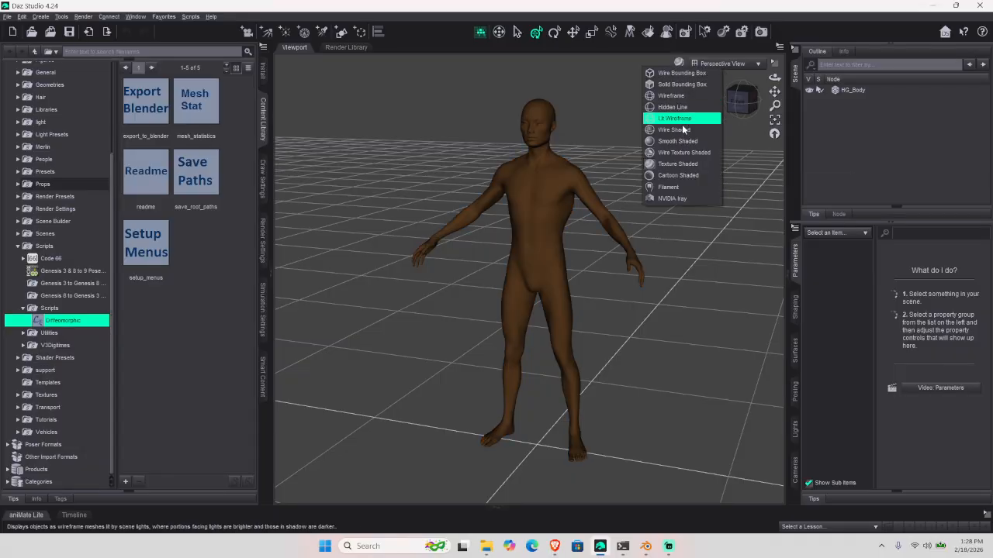
left_click(682, 140)
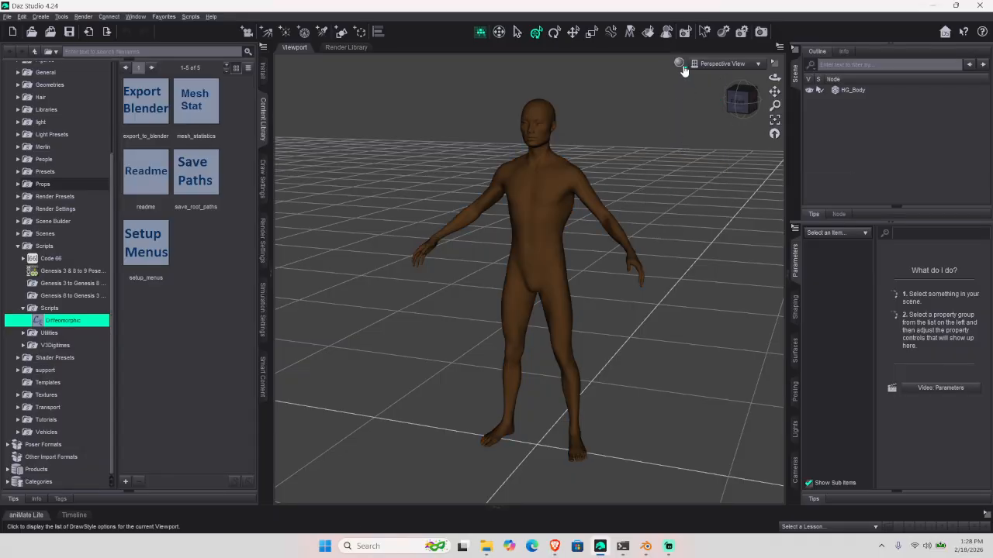
left_click(681, 65)
left_click(685, 141)
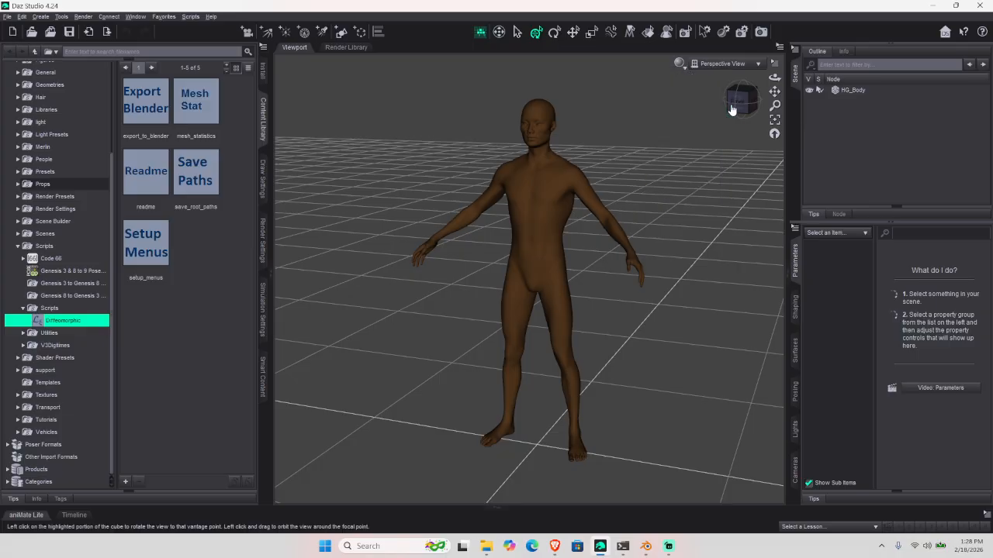
- Load the Genesis 8 Basic Male figure from the People, Genesis 8 Male library folder into the scene
left_click(44, 159)
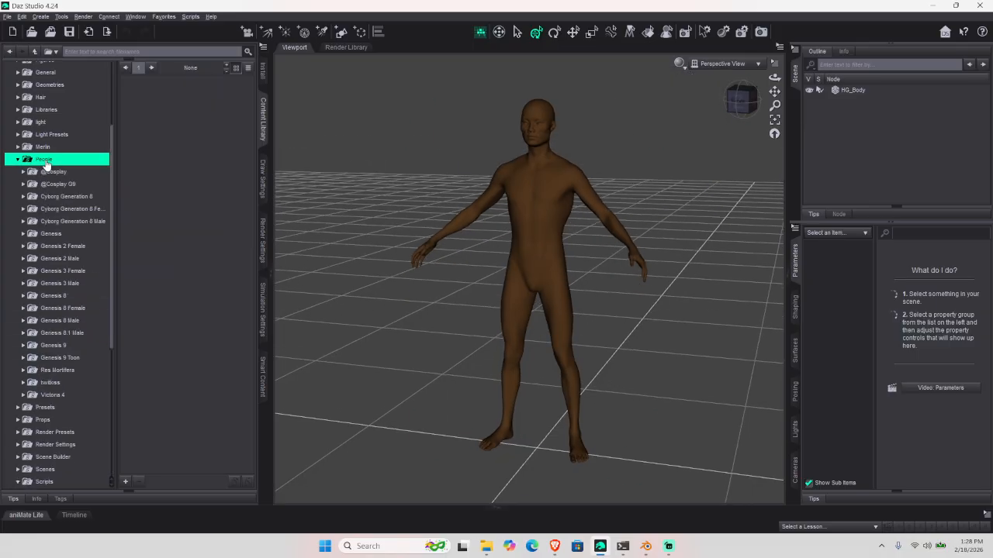
left_click(56, 320)
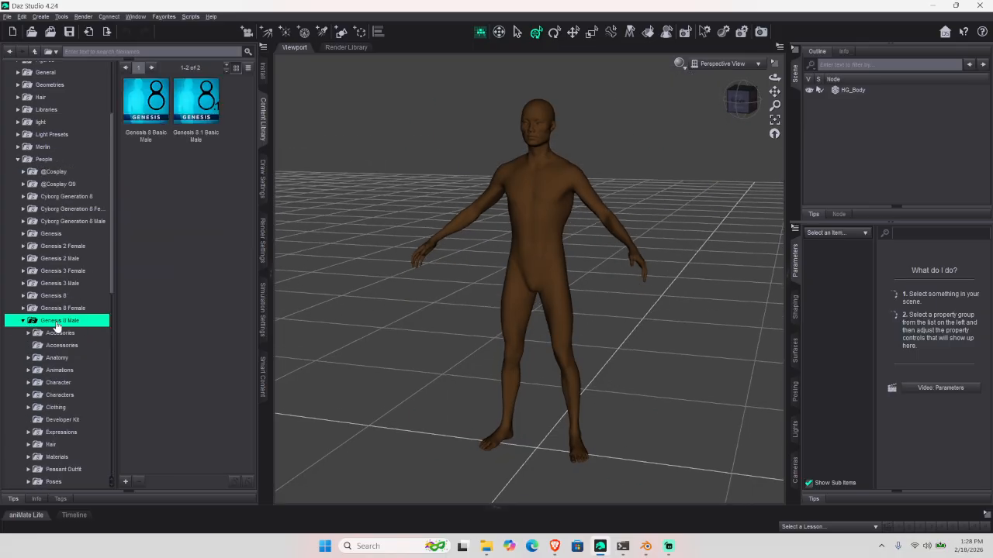
left_click_drag(145, 99, 338, 203)
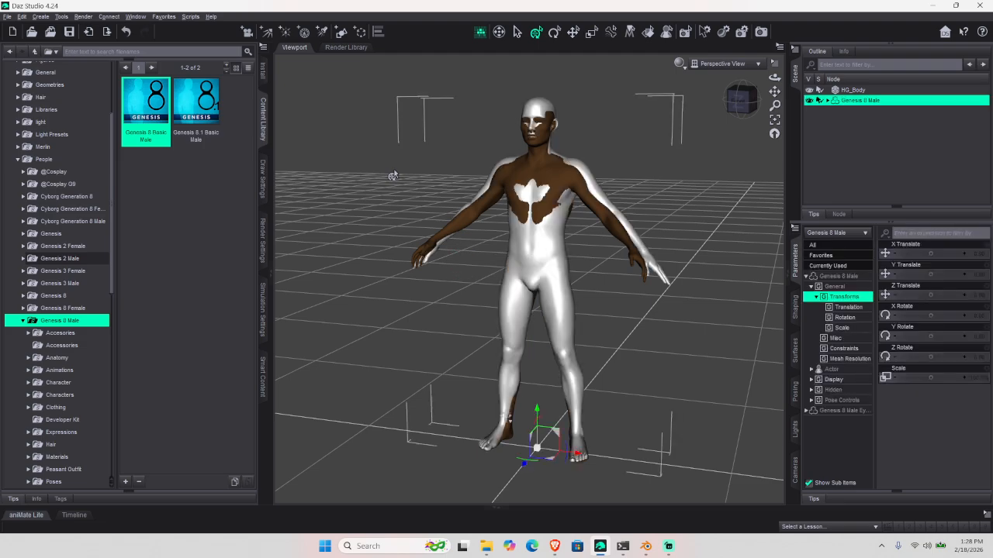
- Delete the eyelashes item under Genesis 8 Male from the scene
left_click(827, 101)
left_click(857, 122)
key("Delete")
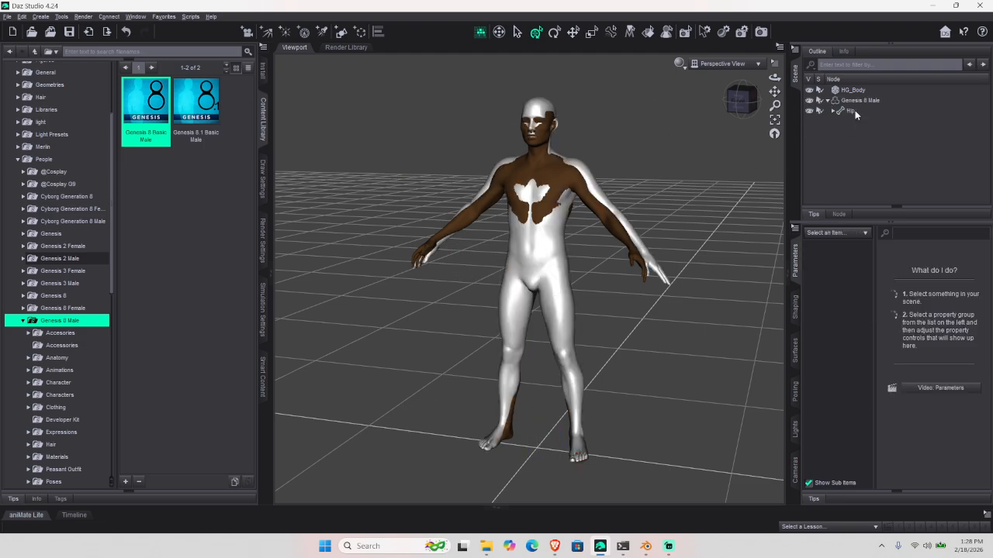
- Set the mesh Resolution Level of Genesis 8 Male to Base
left_click(858, 101)
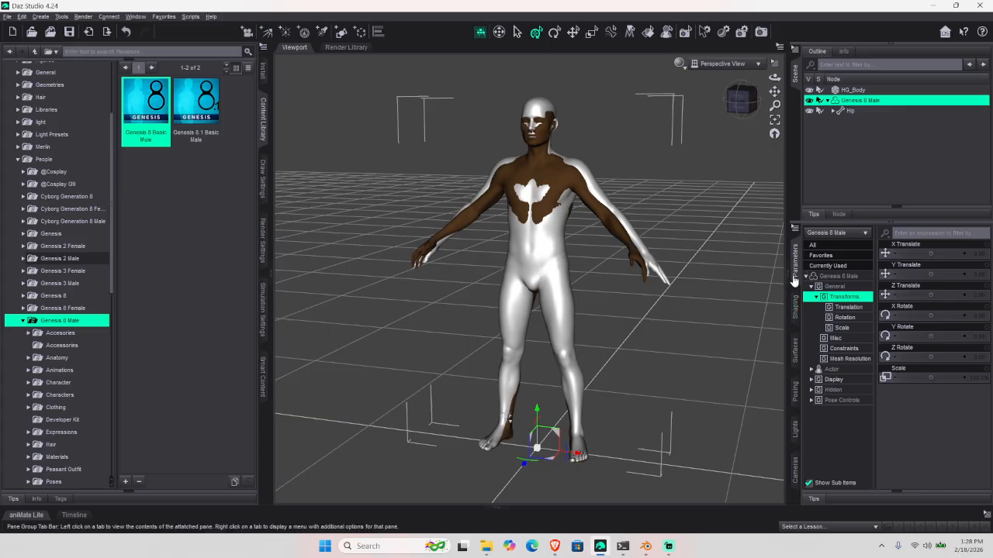
left_click(794, 268)
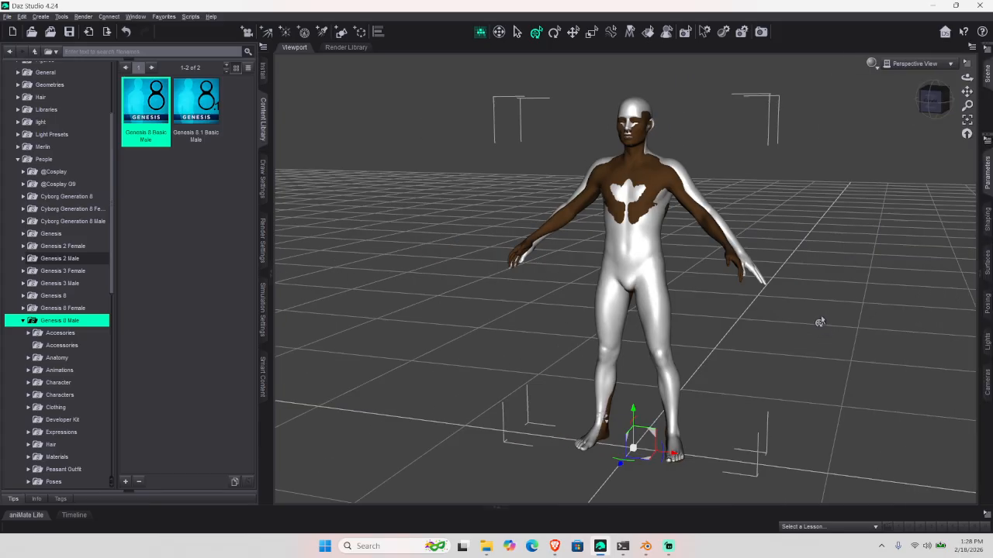
left_click(978, 277)
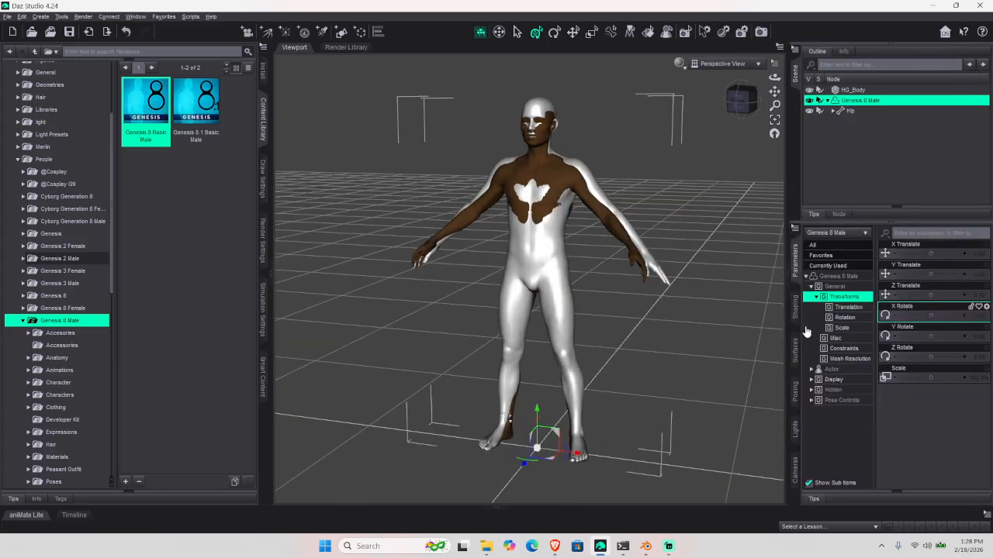
left_click(840, 360)
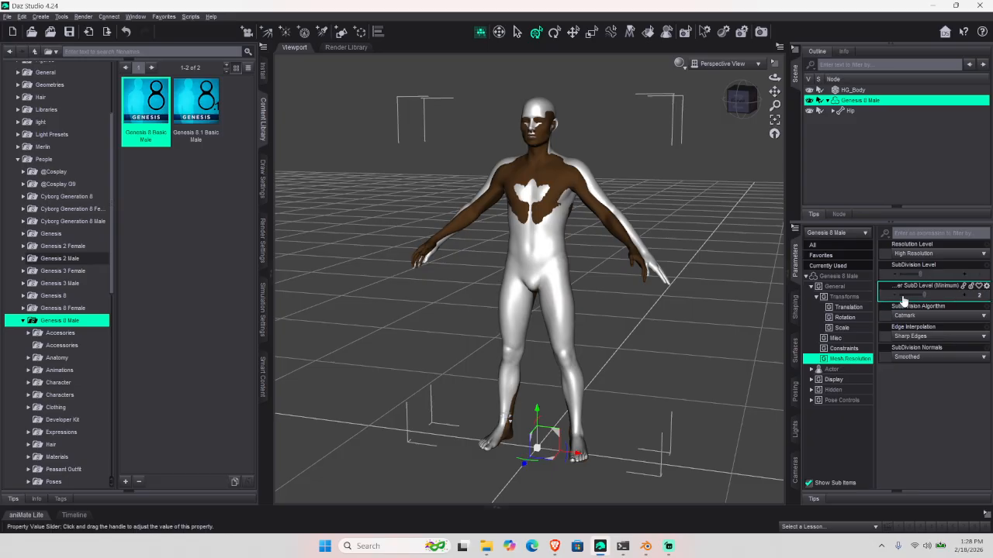
left_click(934, 254)
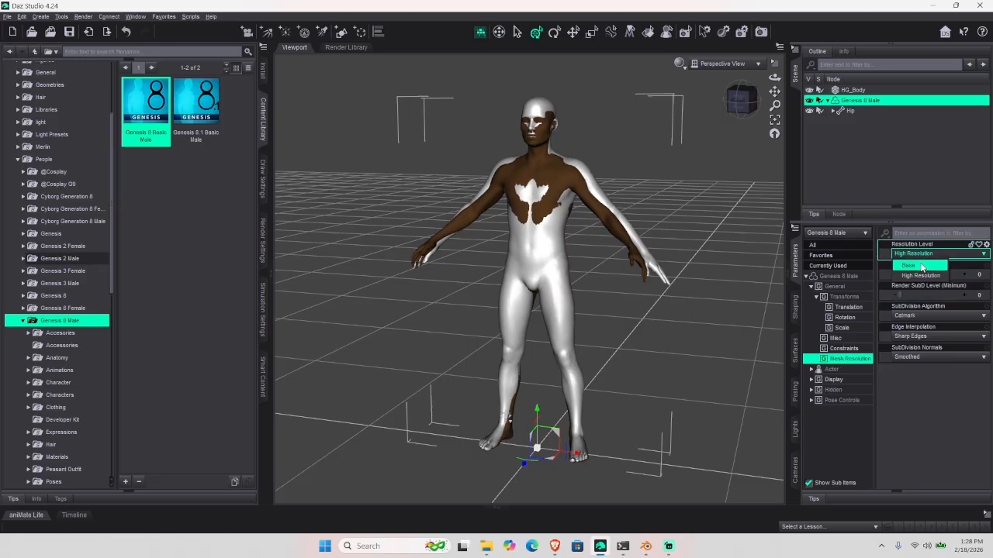
left_click(917, 266)
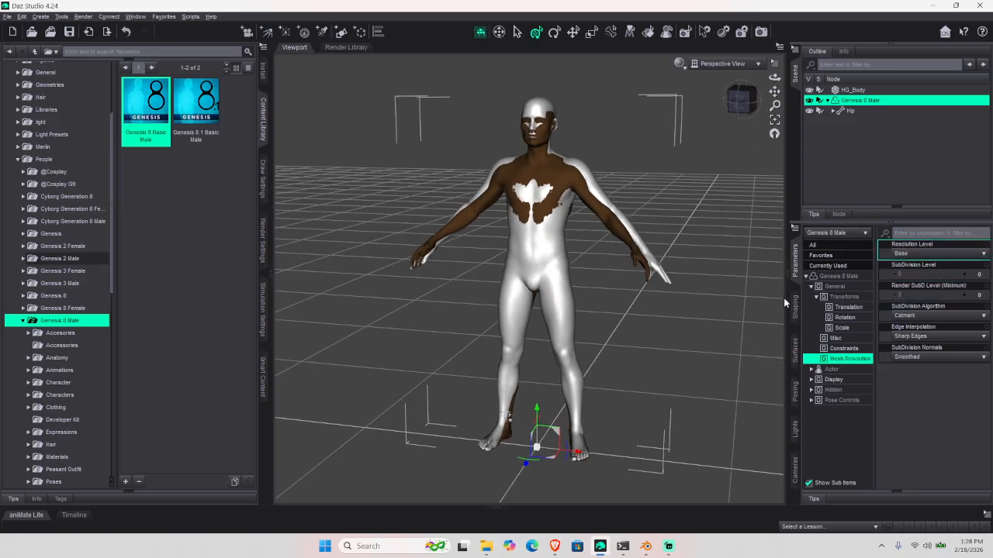
- Filter the Genesis 8 Male shaping morphs for "height" and adjust the Height morph to match the imported HG_Body
left_click(795, 314)
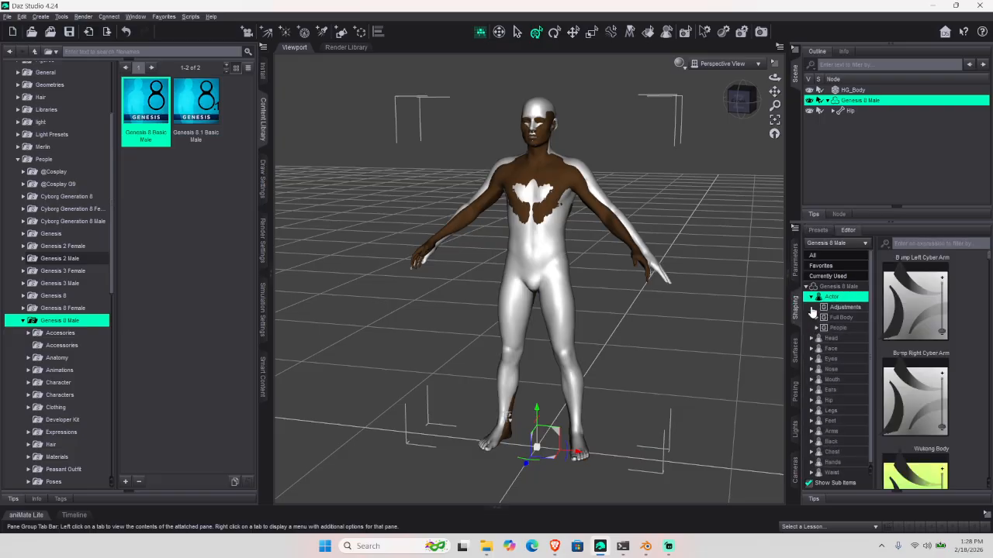
left_click(927, 243)
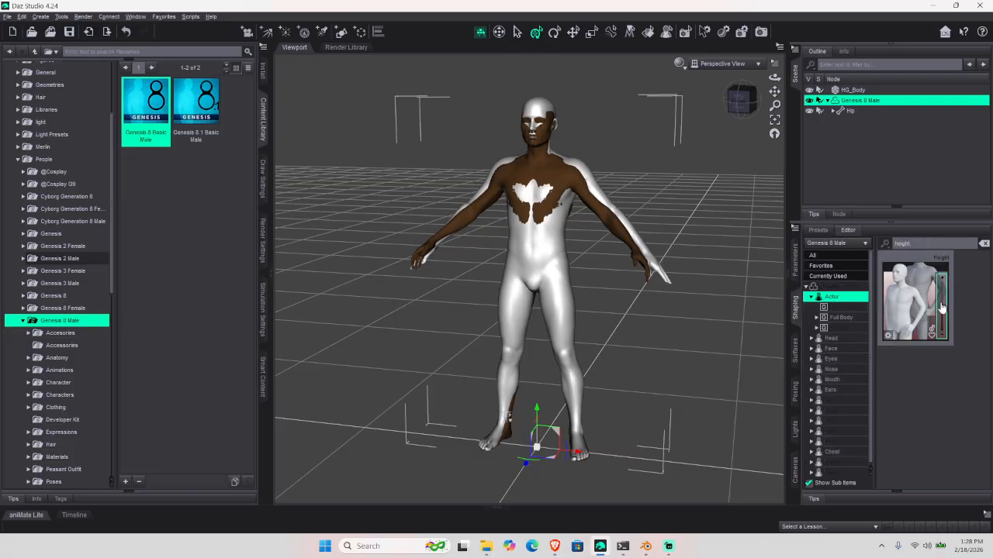
left_click_drag(942, 309, 941, 302)
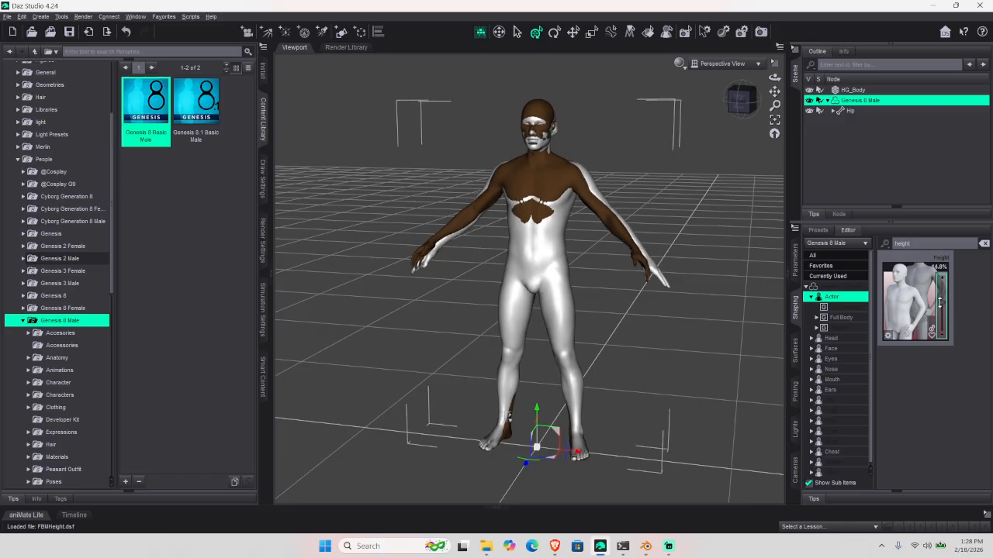
- Rotate the Left Shoulder Bend bone of Genesis 8 Male to bring its left arm closer to the HG_Body arm
left_click_drag(740, 104, 727, 102)
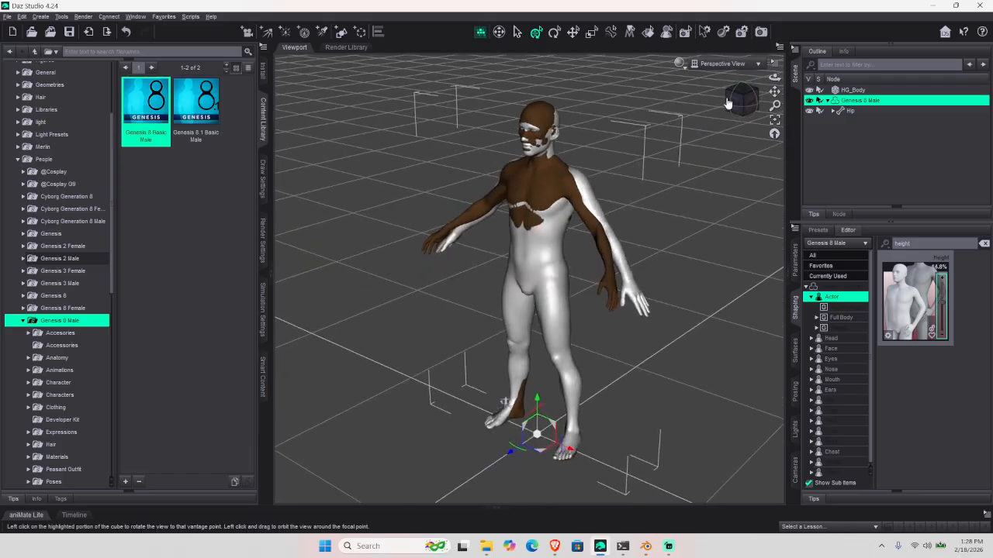
scroll(55, 295, "down", 3)
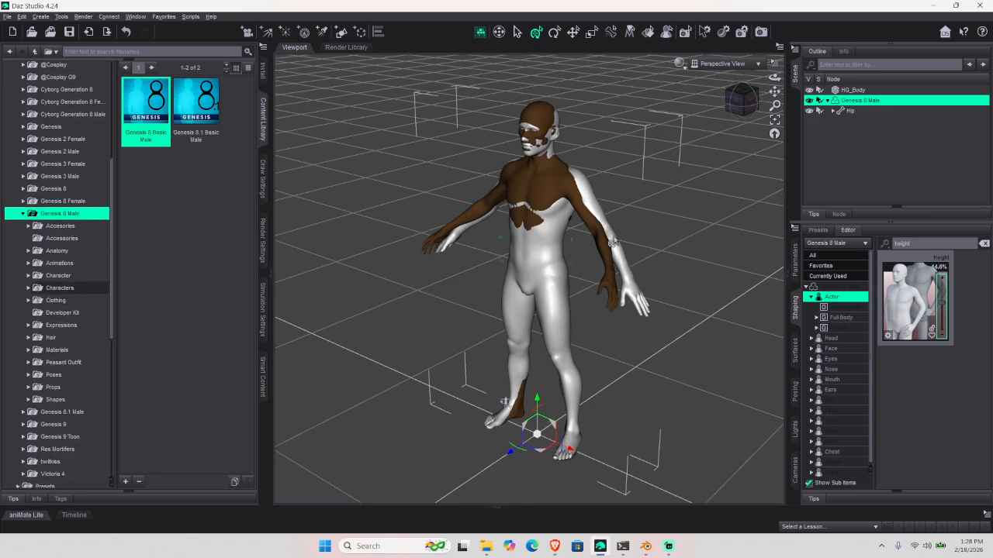
left_click(592, 203)
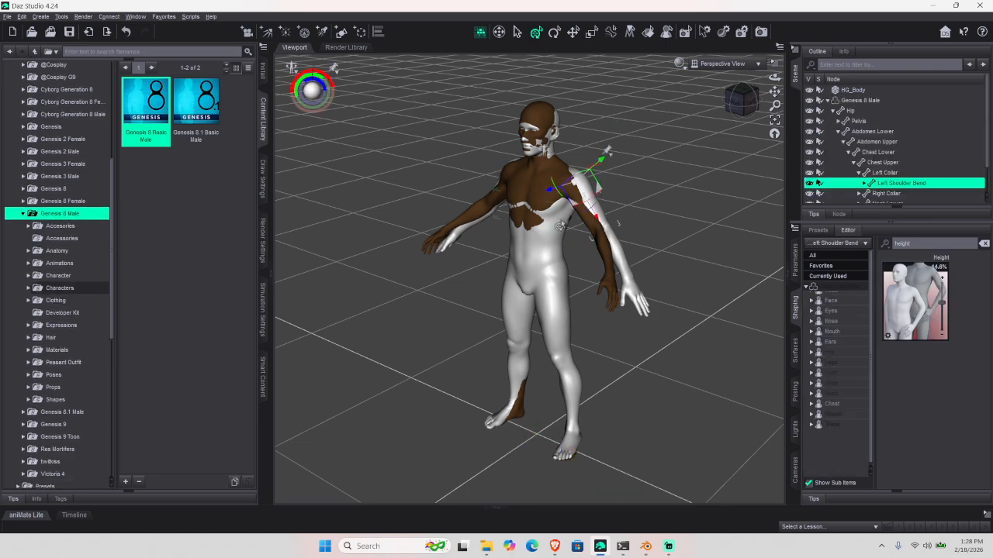
left_click_drag(553, 185, 555, 198)
left_click_drag(682, 233, 686, 230)
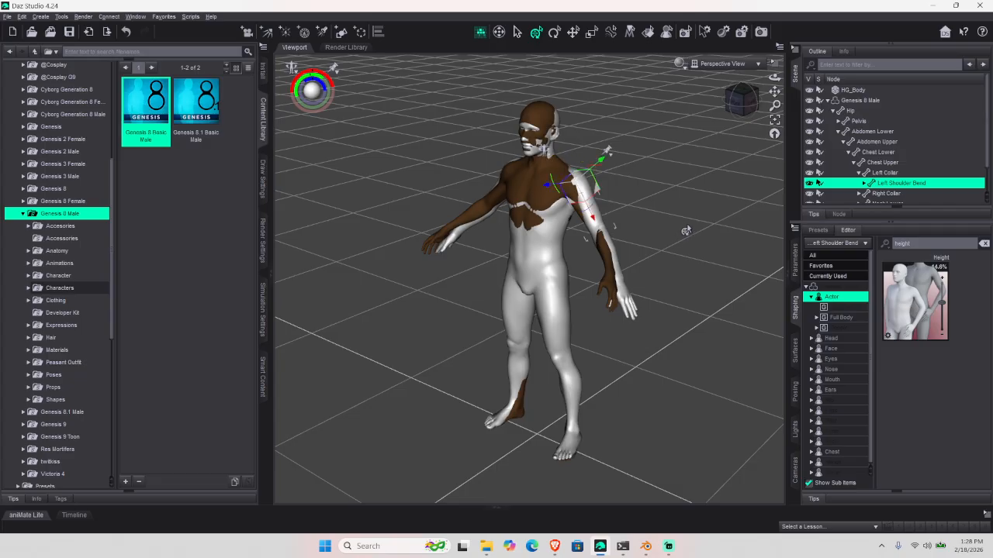
- Rotate the Left Forearm Bend bone to match the HG_Body forearm, and mirror the arm pose to the other side with pose symmetry
left_click(615, 264)
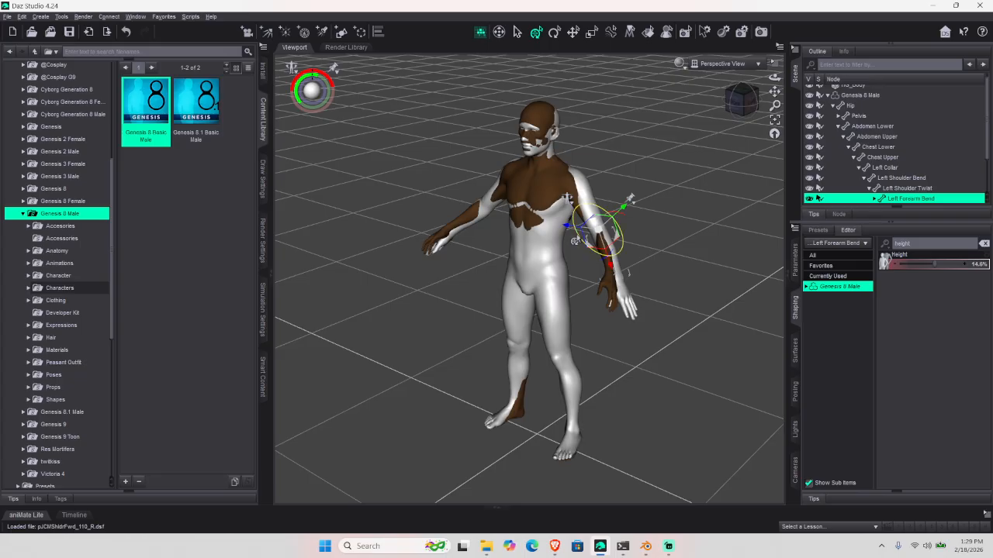
left_click_drag(571, 241, 625, 256)
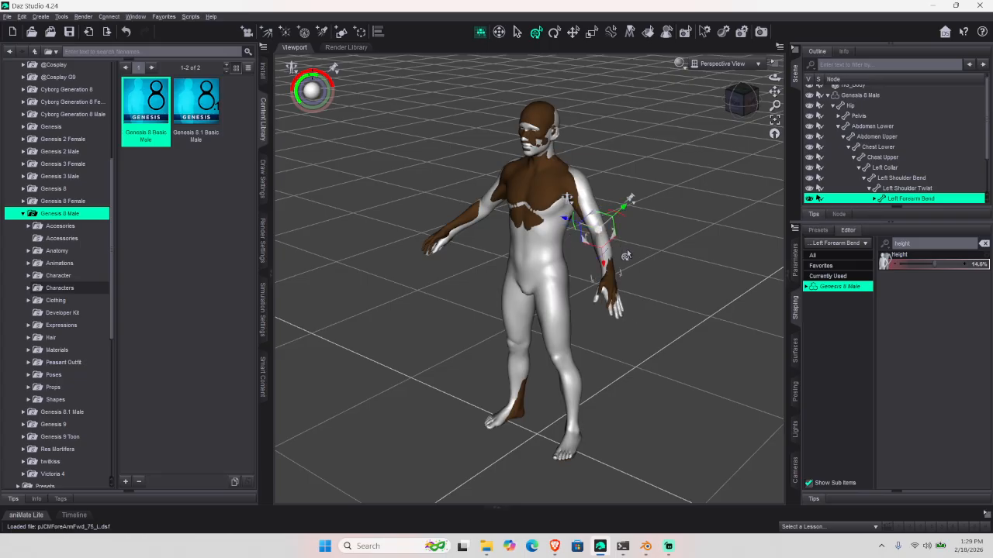
key("shift+y")
key("Return")
left_click_drag(737, 102, 769, 104)
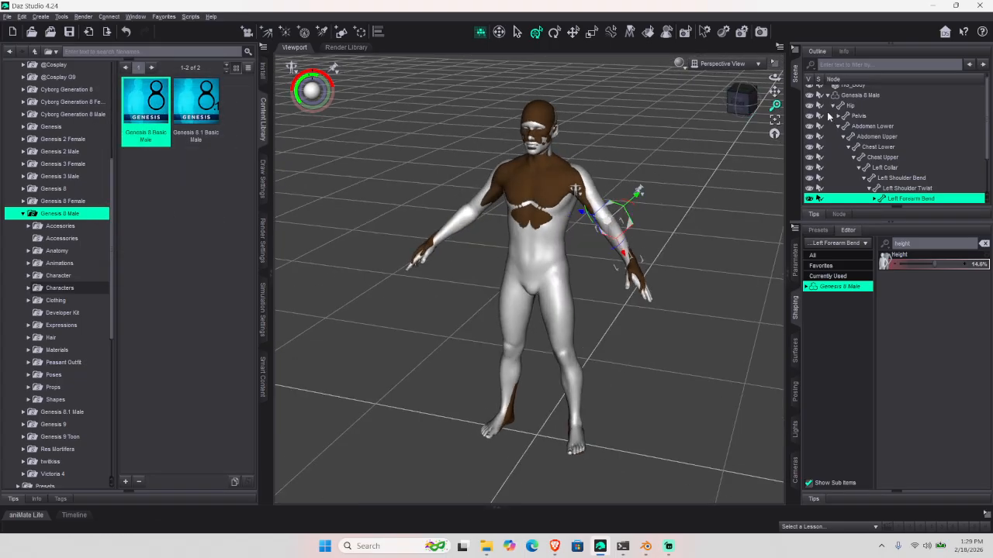
- Collapse the Genesis 8 Male bone hierarchy and delete HG_Body from the scene
left_click(849, 105)
left_click(833, 107)
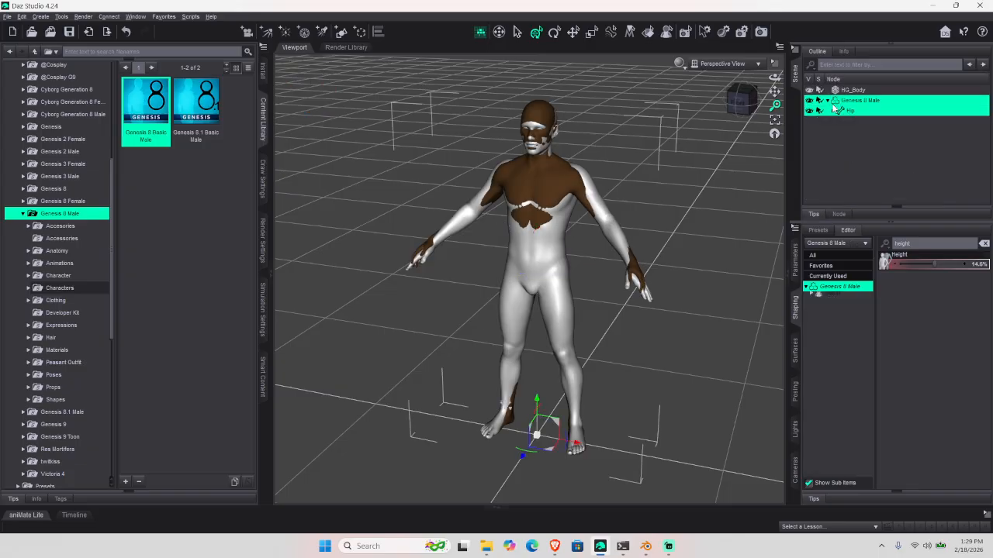
left_click(853, 91)
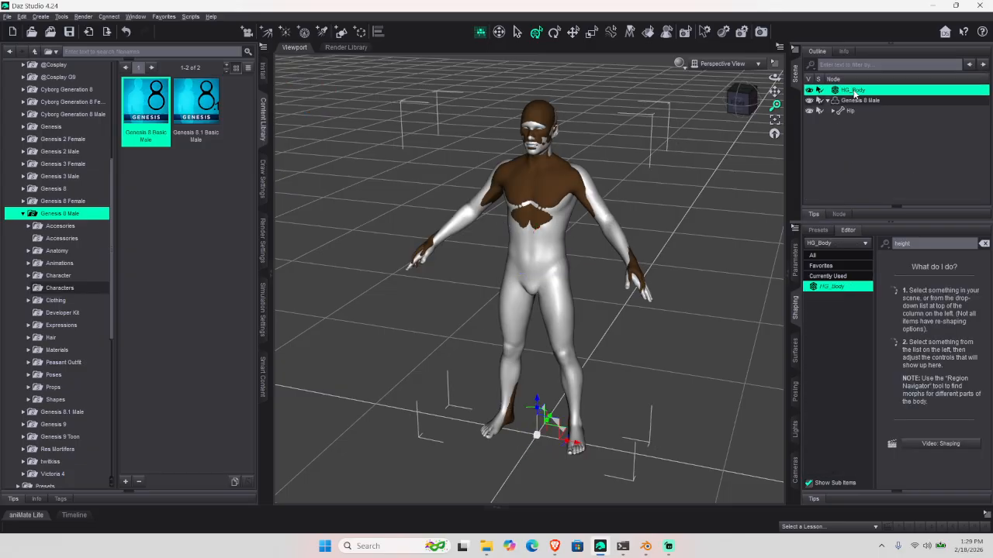
key("Delete")
- Select Genesis 8 Male and browse its clothing library to the MI Henley Casual outfit in the MaBImagery folder
left_click(851, 102)
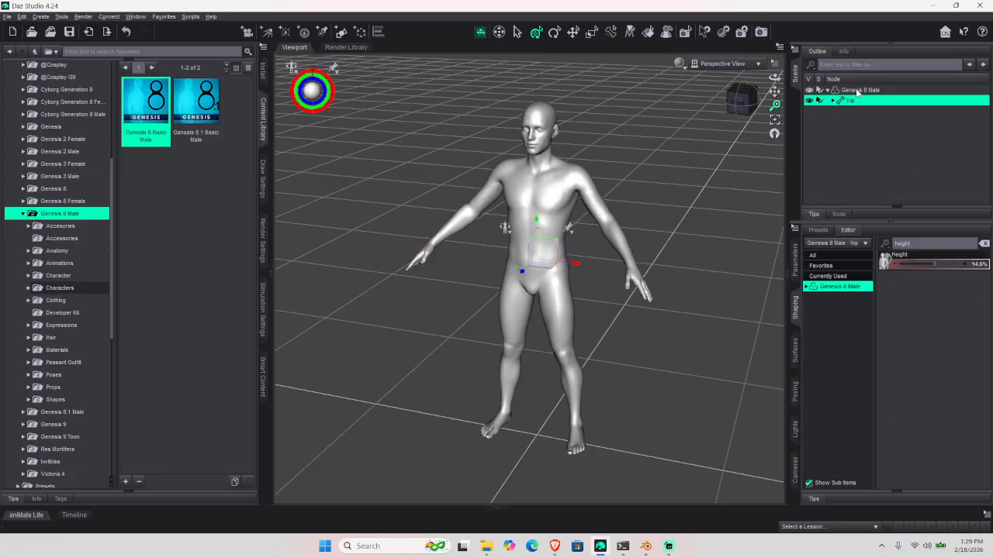
left_click(858, 91)
left_click_drag(741, 105, 740, 84)
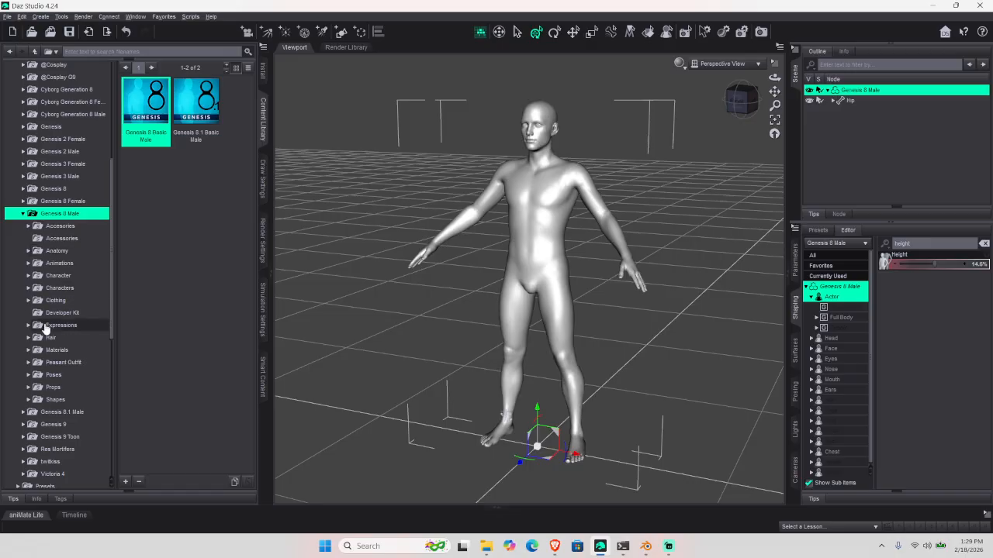
left_click(28, 301)
scroll(31, 307, "down", 10)
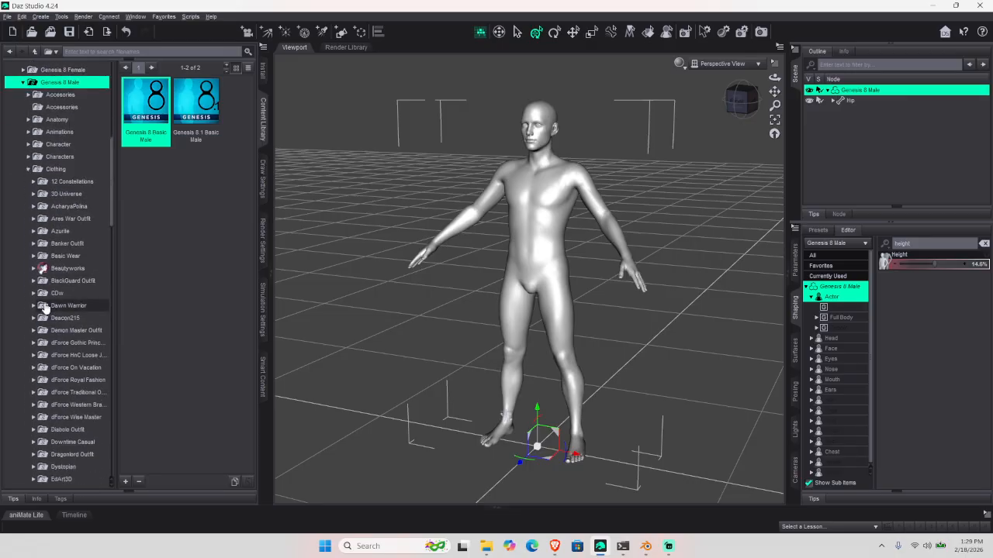
scroll(45, 307, "down", 4)
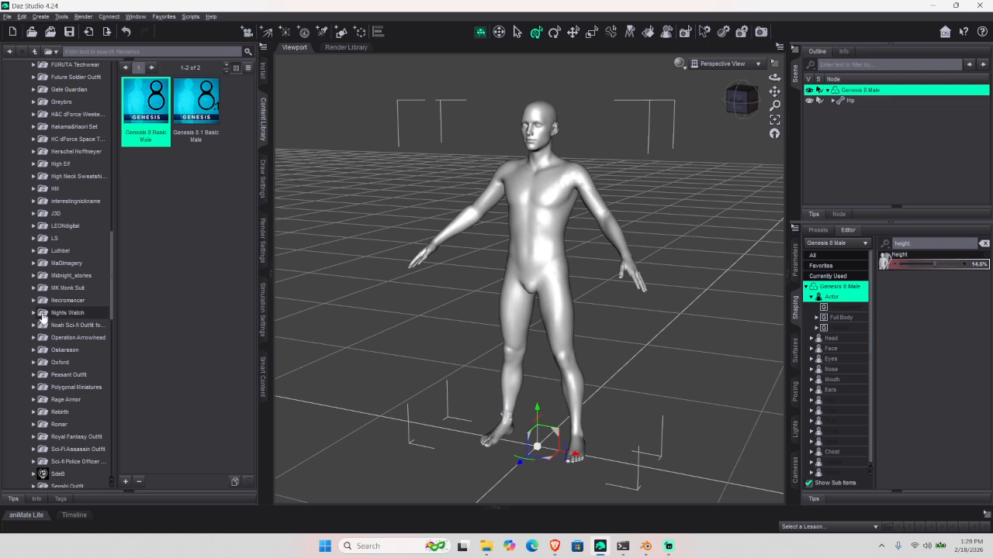
left_click(33, 263)
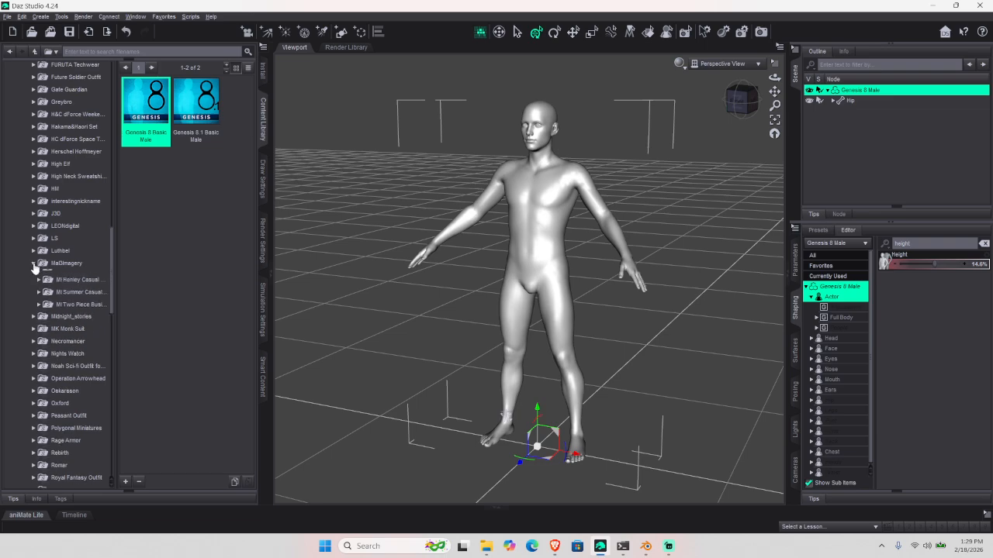
left_click(81, 276)
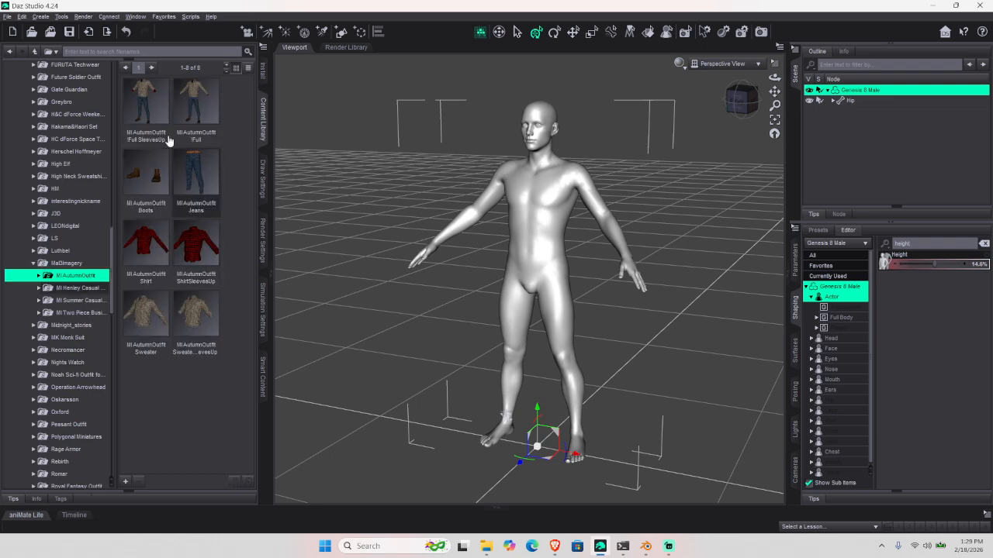
left_click(77, 287)
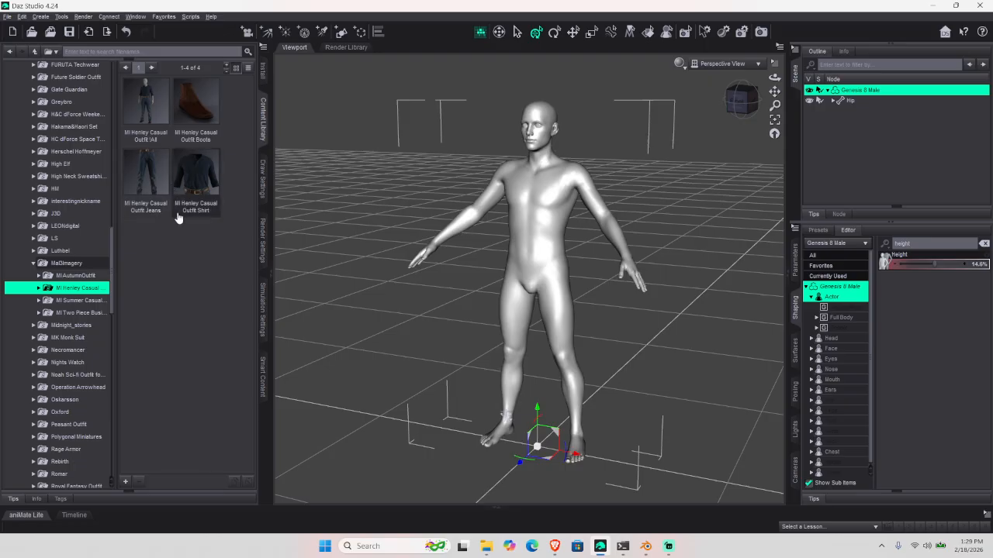
- Try loading only the MI Henley Casual Outfit Shirt onto Genesis 8 Male, and undo it
right_click(207, 172)
left_click(241, 186)
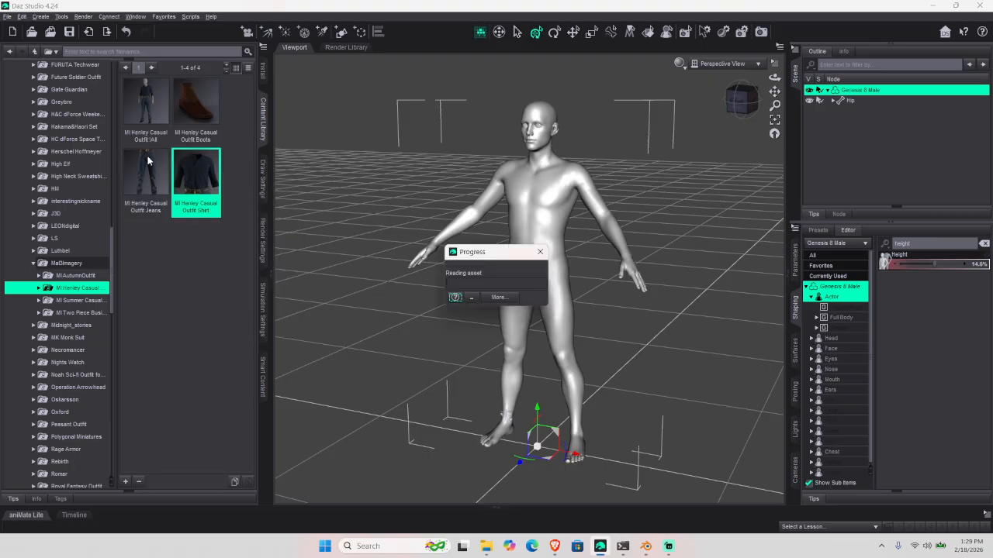
mouse_move(148, 161)
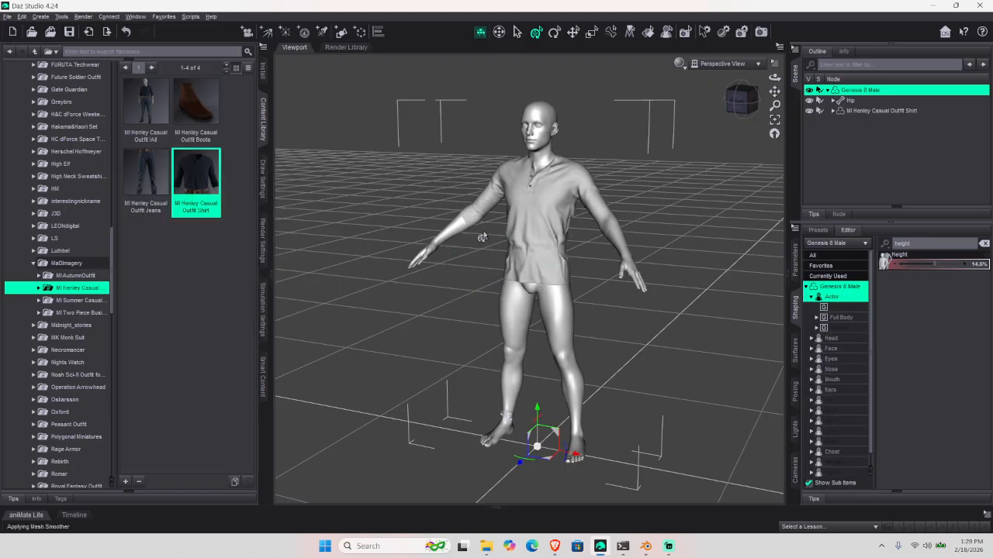
key("ctrl+z")
- Load the complete MI Henley Casual Outfit onto Genesis 8 Male and display the viewport as Texture Shaded
right_click(152, 101)
left_click(180, 122)
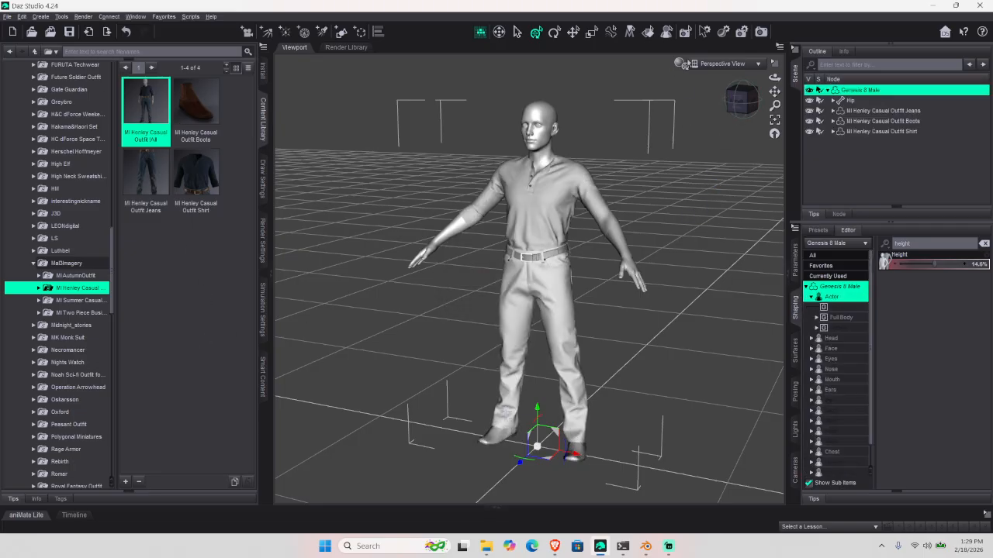
left_click(680, 64)
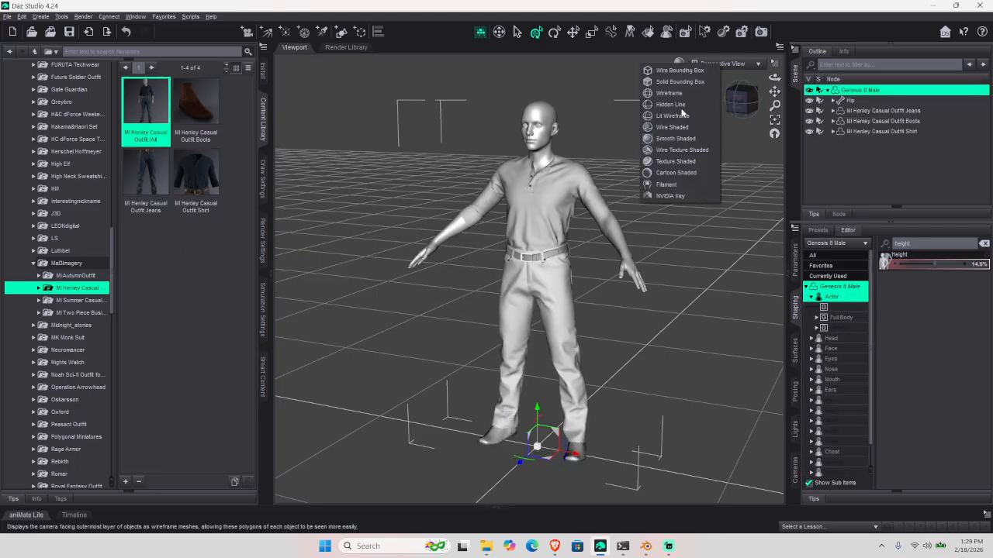
left_click(673, 161)
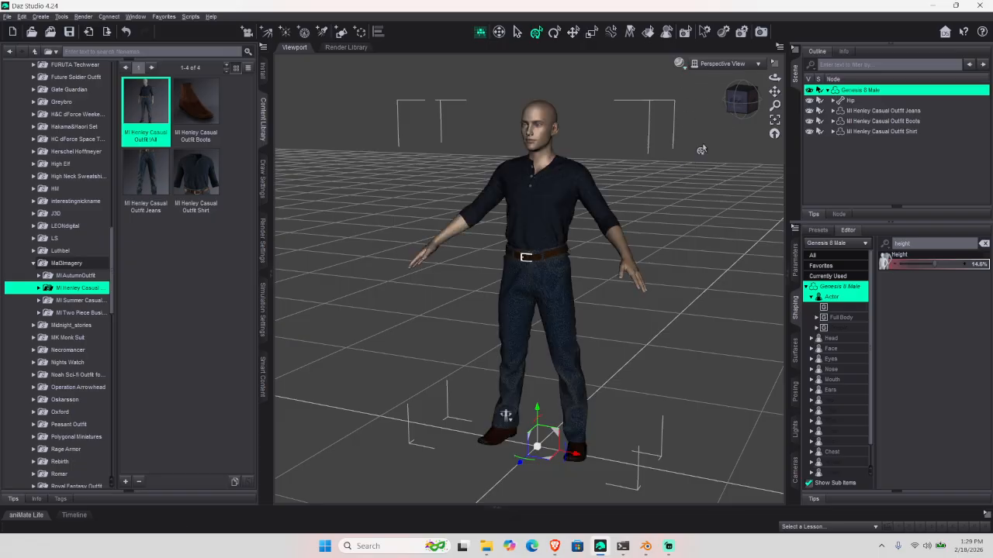
mouse_move(745, 106)
left_mouse_down()
mouse_move(771, 93)
mouse_move(758, 106)
mouse_move(730, 106)
mouse_move(755, 107)
mouse_move(746, 106)
left_mouse_up()
- Set the mesh Resolution Level of the MI Henley Casual Outfit shirt, boots and jeans to Base
left_click(888, 131)
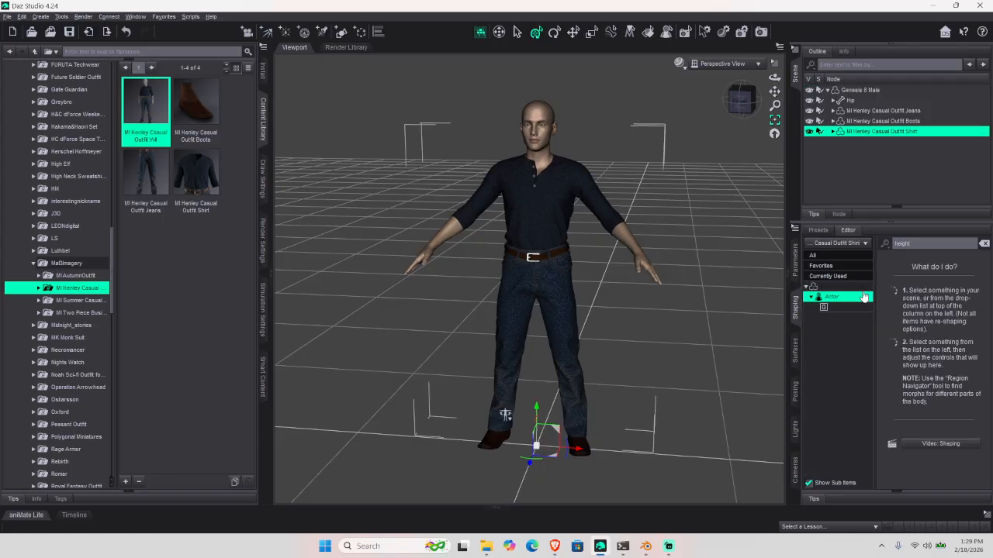
left_click(794, 262)
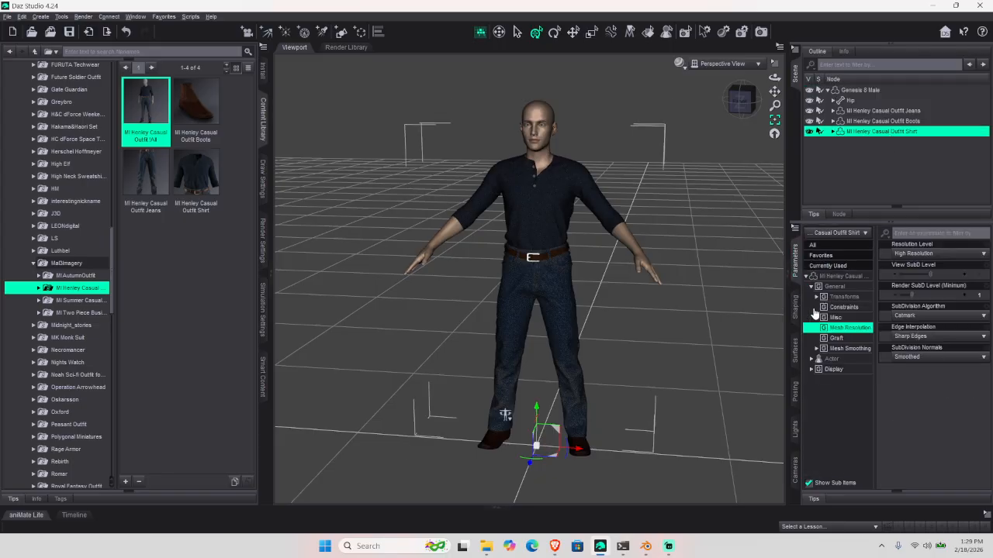
left_click(934, 253)
left_click(909, 265)
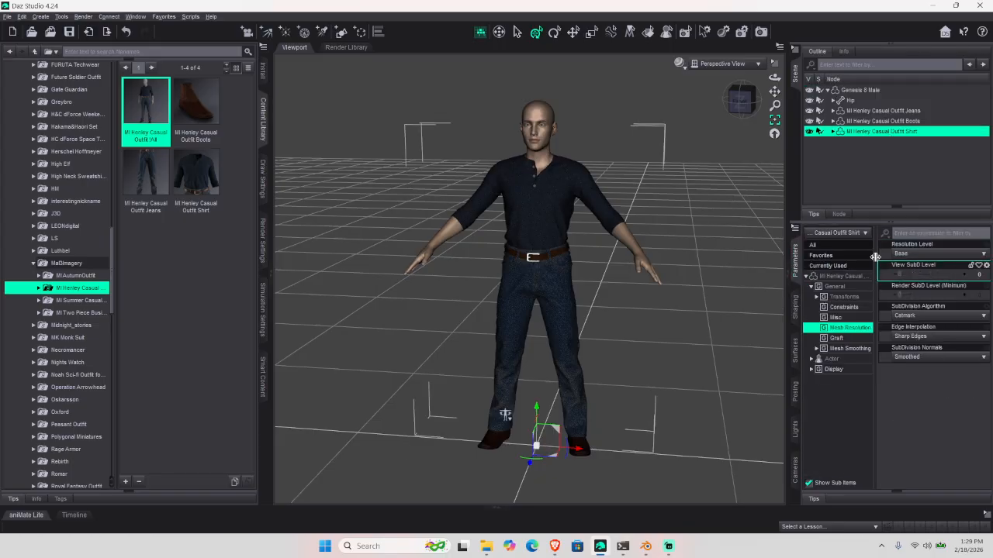
left_click(868, 122)
left_click(935, 254)
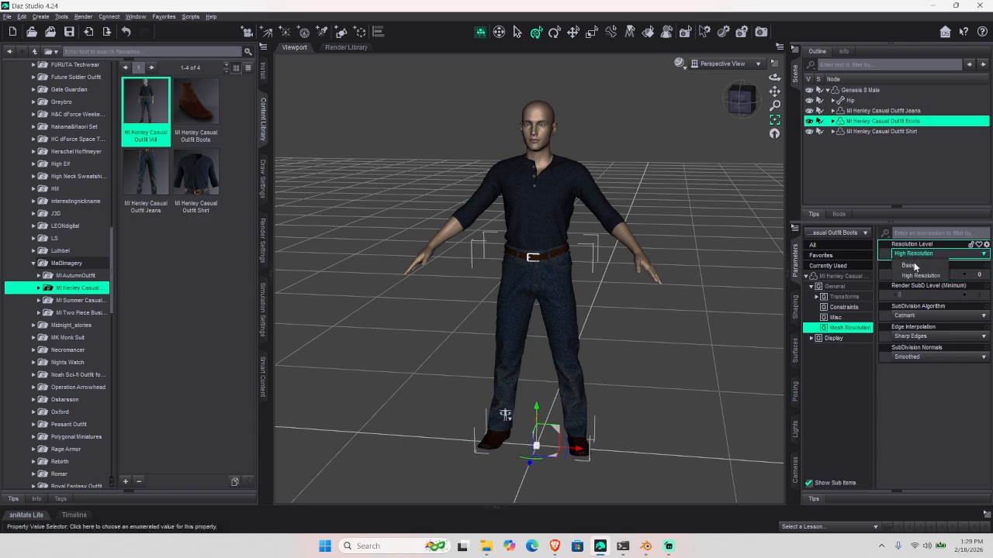
left_click(909, 265)
left_click(890, 111)
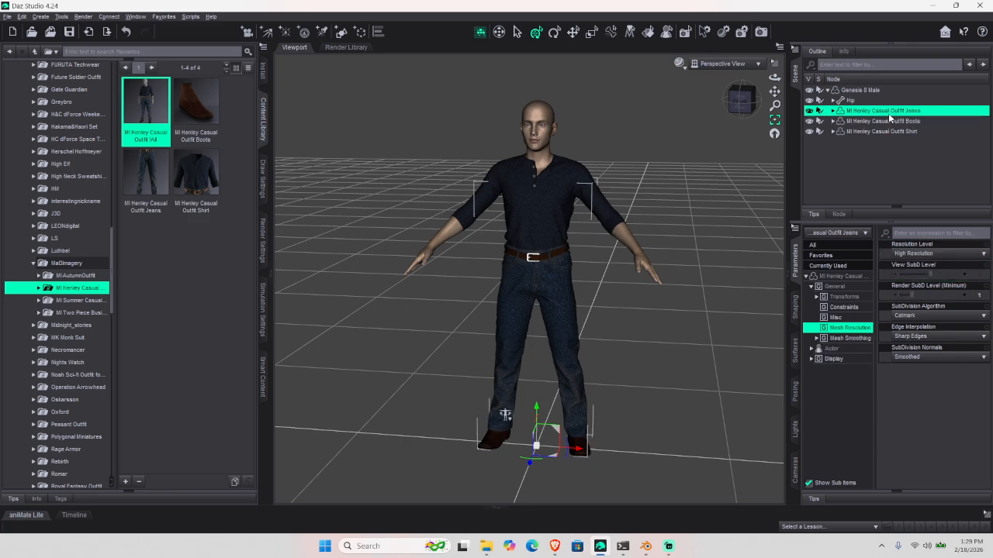
left_click(923, 253)
left_click(909, 265)
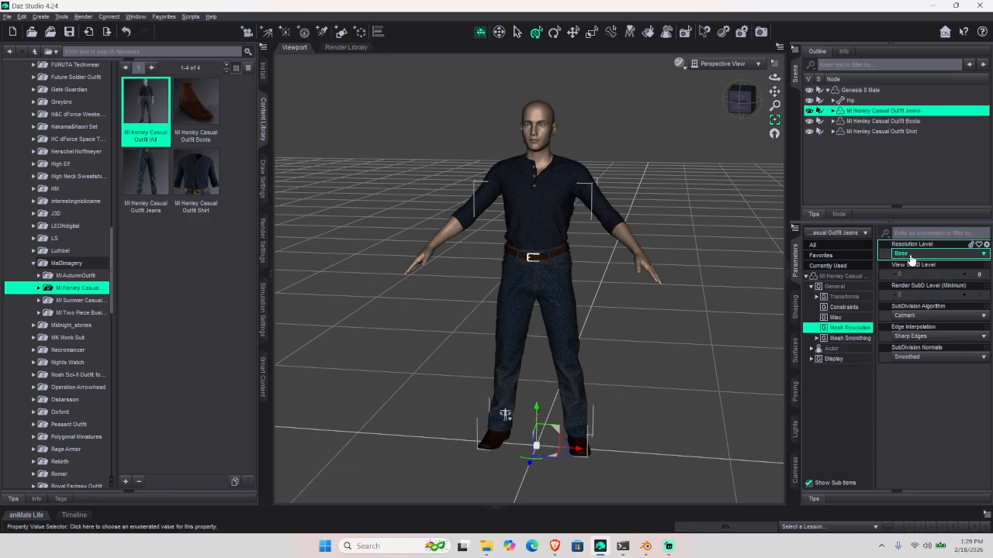
- Select Genesis 8 Male, open the Diffeomorphic scripts and try an export_to_blender DBZ export with the default options
left_click(855, 98)
left_click(858, 90)
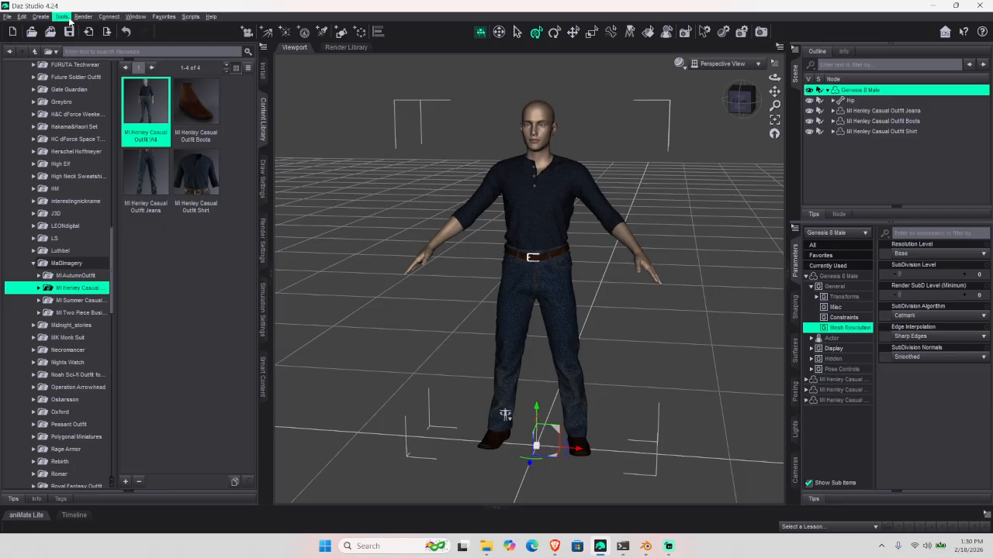
left_click(190, 16)
left_click(218, 34)
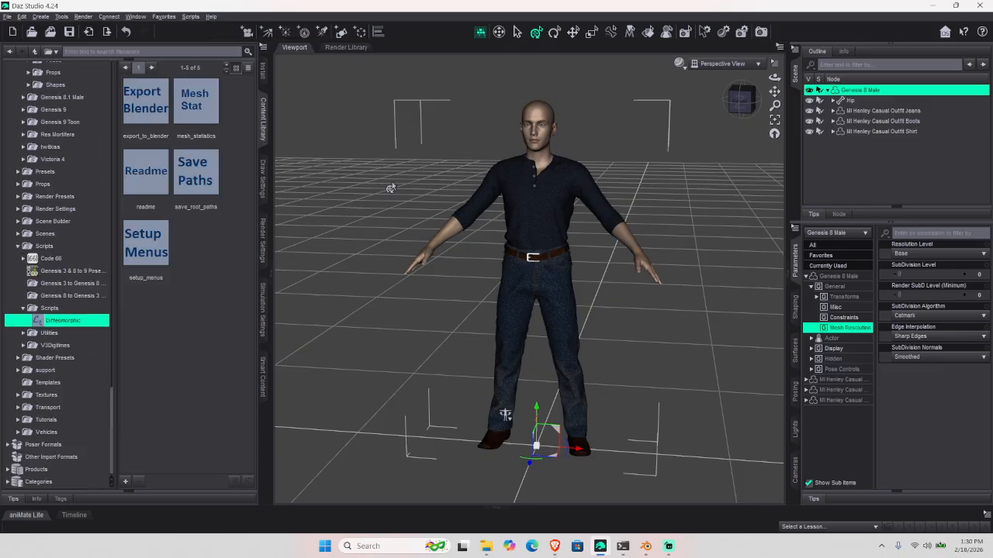
double_click(151, 115)
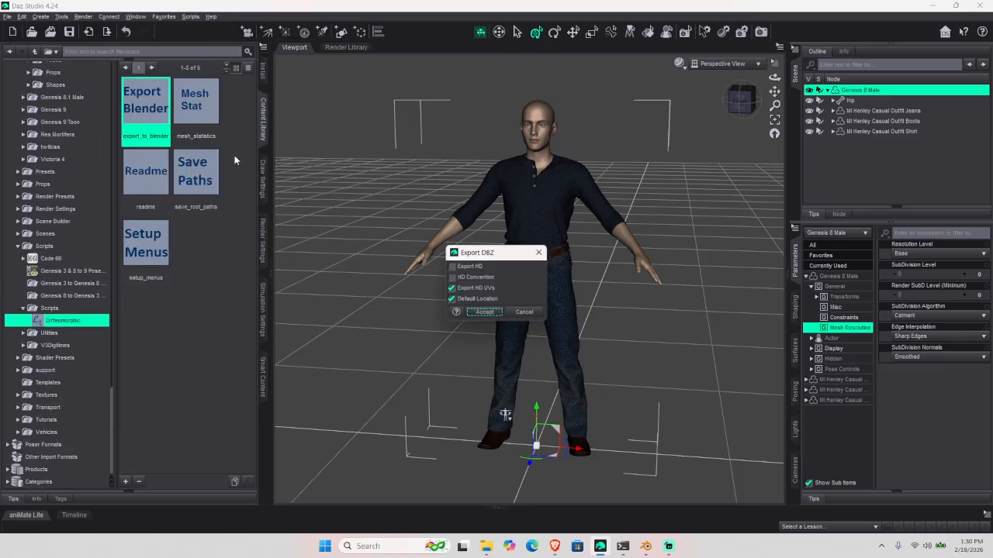
left_click(481, 312)
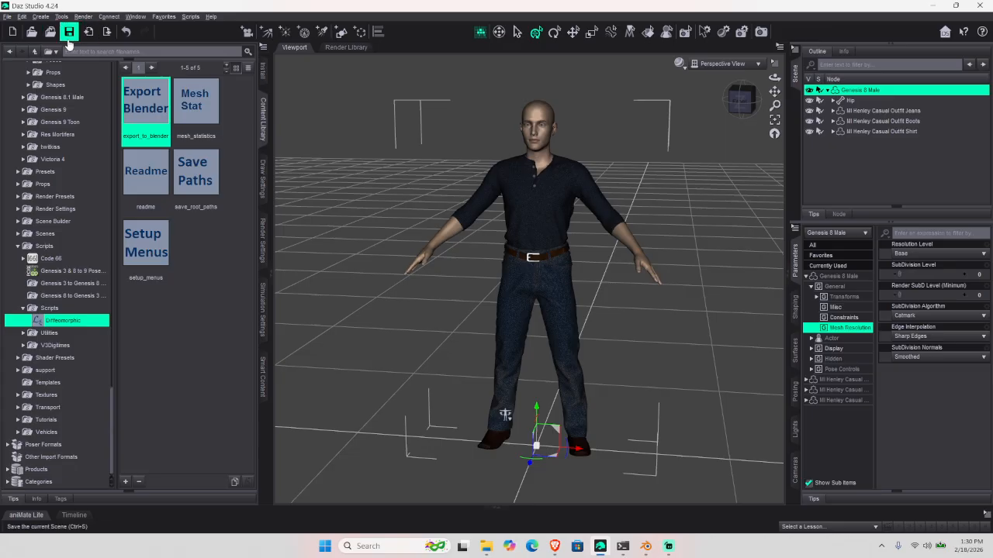
- Save the scene as keith_clothing in the Animation Studio_Projects _HowTo_ folder on the Project Drive, accepting the save options
left_click(69, 32)
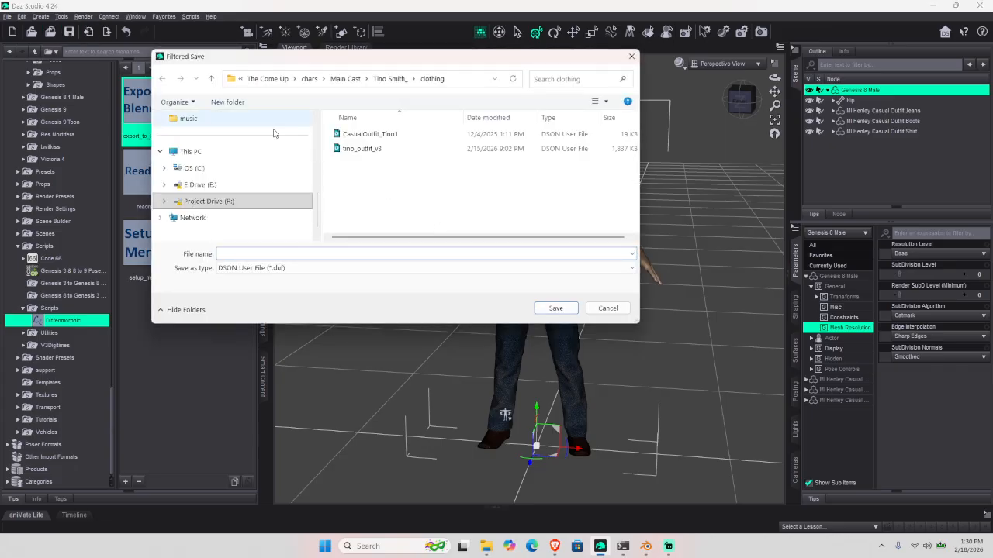
left_click(213, 200)
scroll(401, 205, "down", 5)
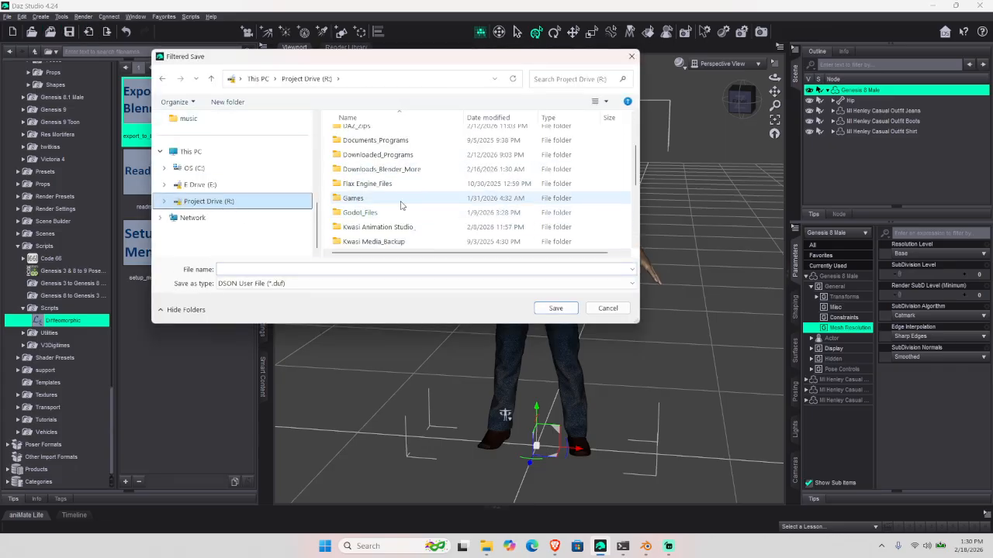
double_click(388, 169)
scroll(378, 186, "down", 1)
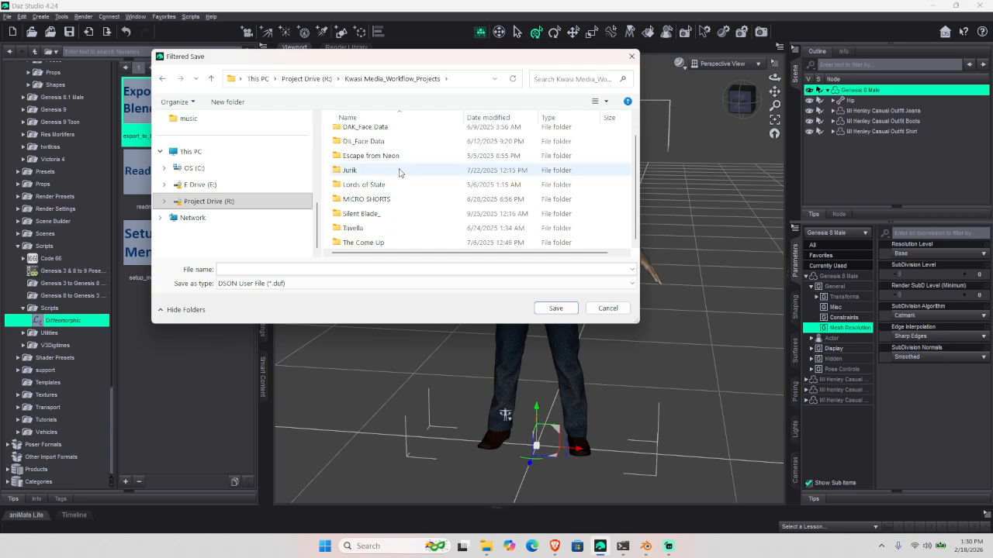
scroll(388, 159, "up", 2)
double_click(370, 129)
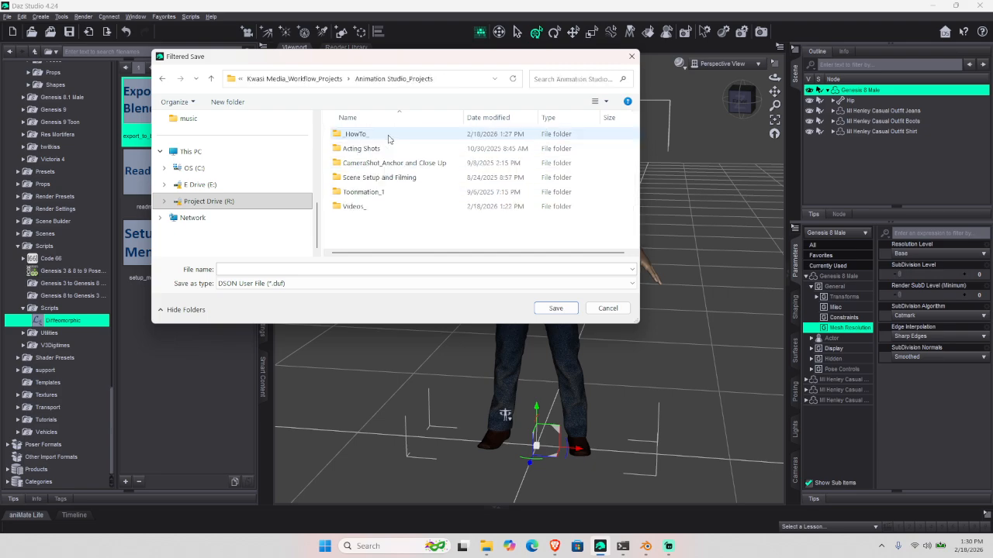
double_click(356, 133)
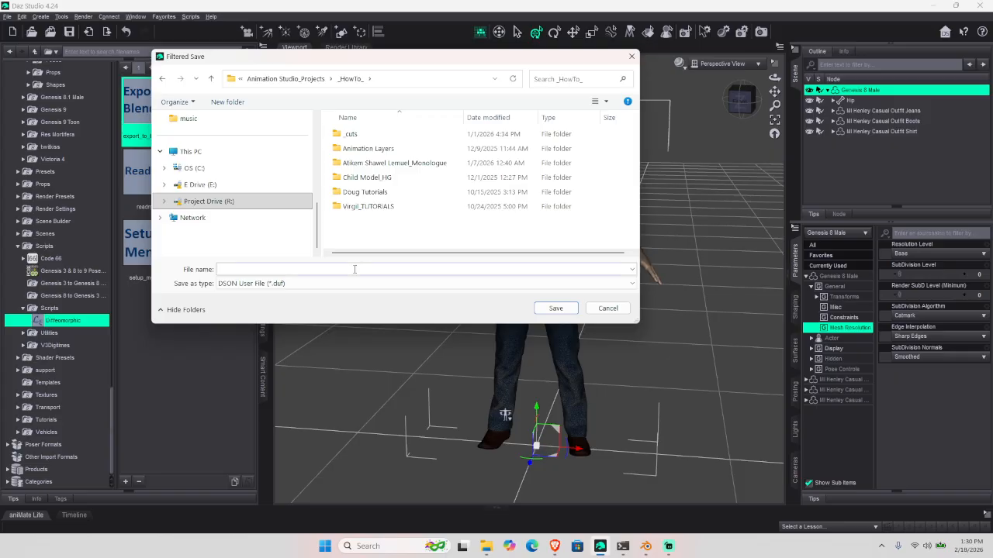
type("keith_clothing")
key("Return")
left_click(485, 333)
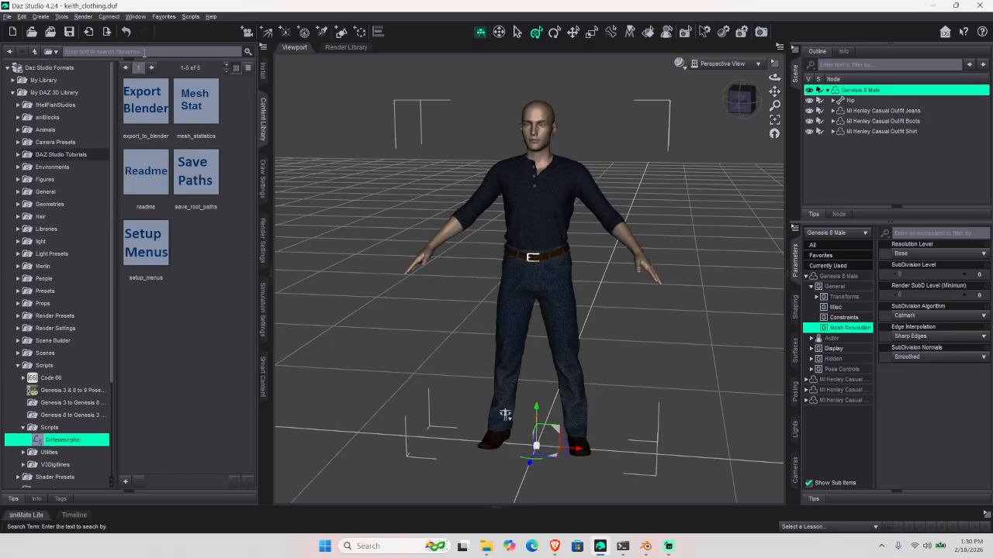
- Export the saved scene with the export_to_blender script as a DBZ file, with Export HD UVs switched off
double_click(149, 98)
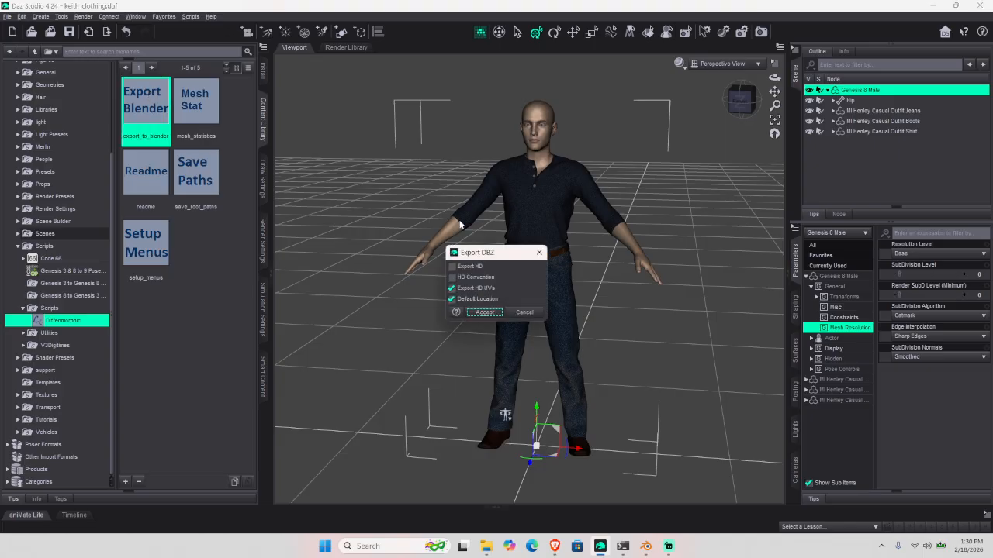
left_click(473, 288)
left_click(484, 312)
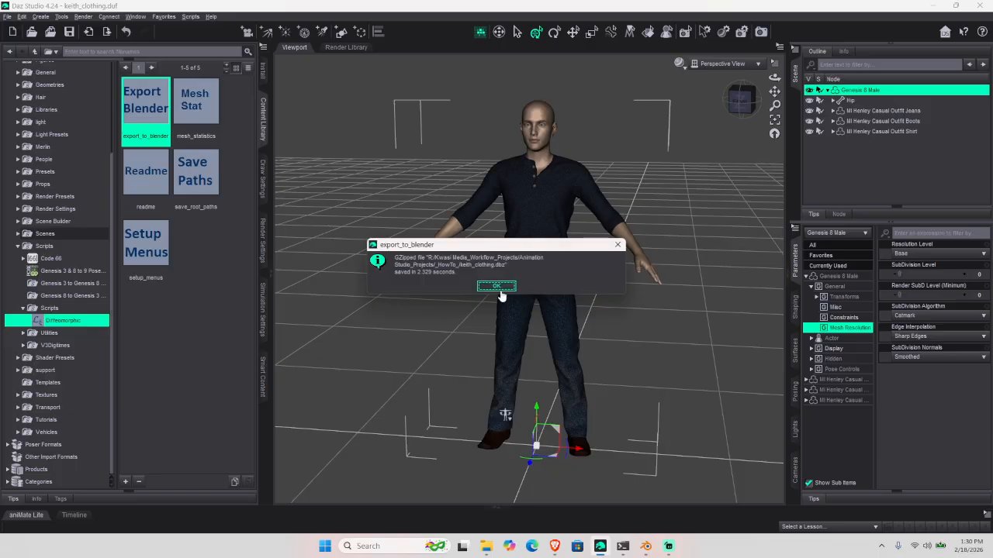
- Dismiss the export message, switch to Blender and show the DAZ Setup tools in the 3D viewport
left_click(498, 284)
left_click(931, 6)
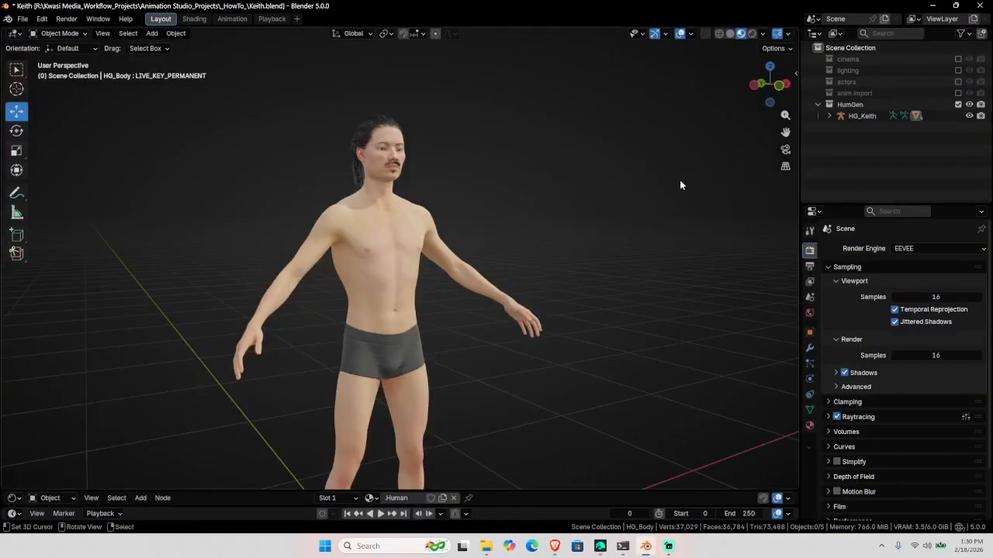
key("n")
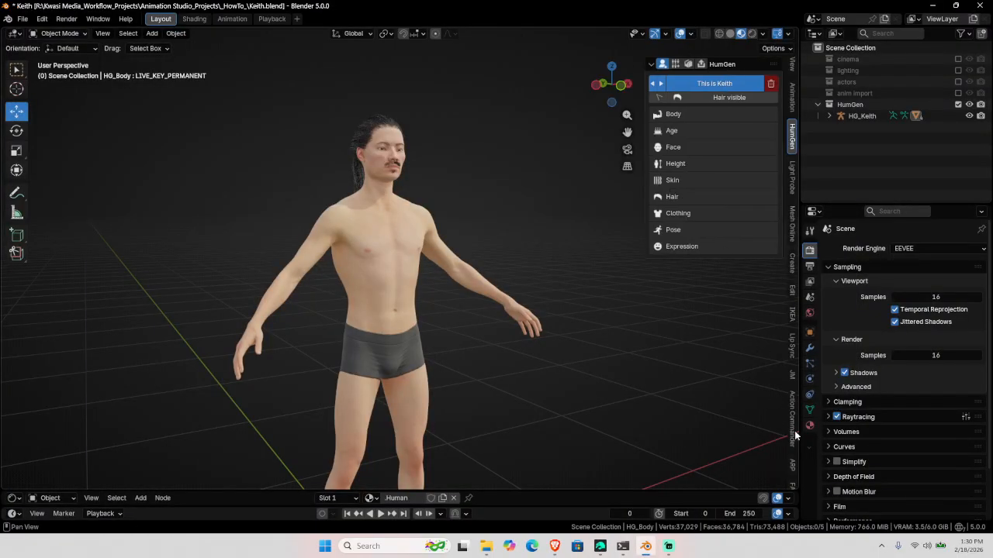
scroll(791, 400, "down", 3)
left_click(792, 390)
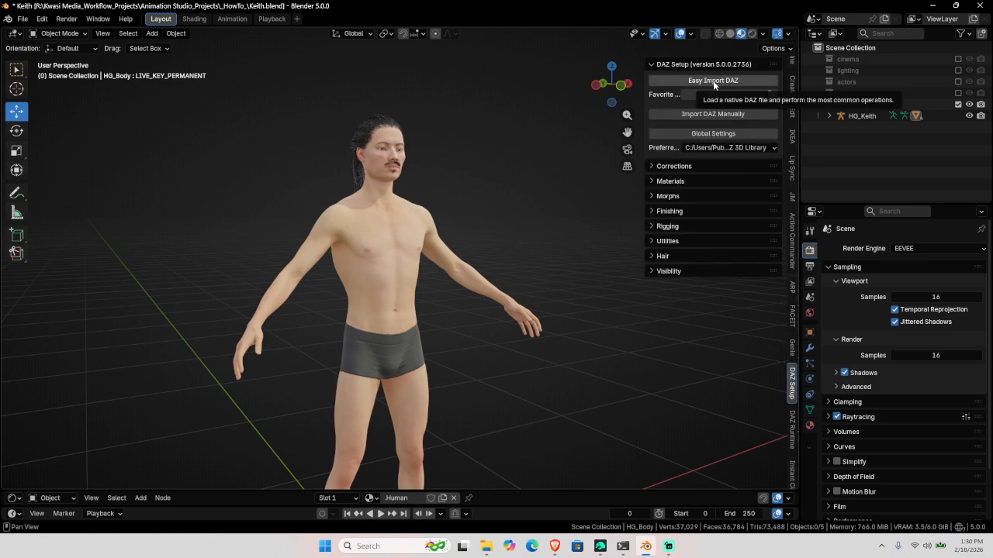
- Import keith_clothing.duf with Easy Import DAZ, turning on Merge Toes
left_click(712, 81)
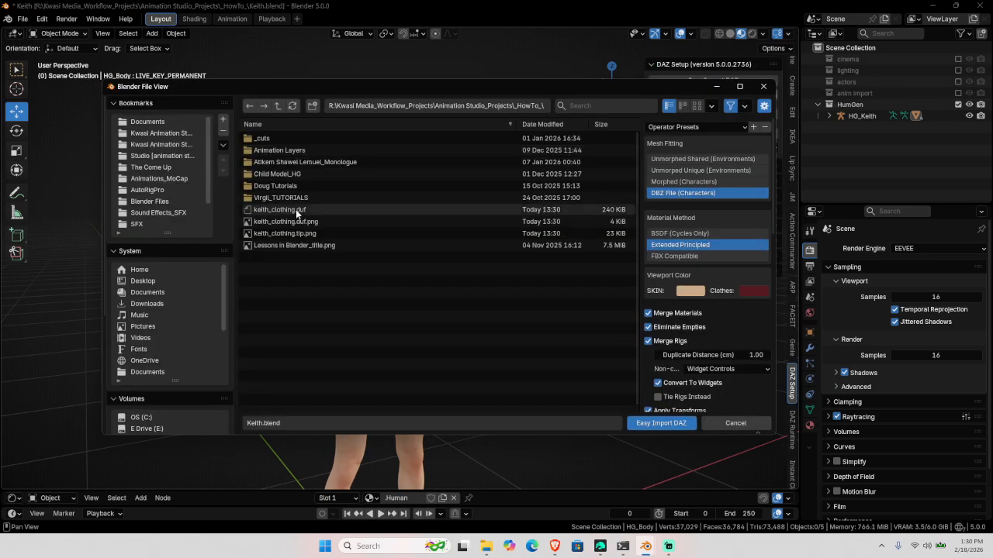
left_click(296, 209)
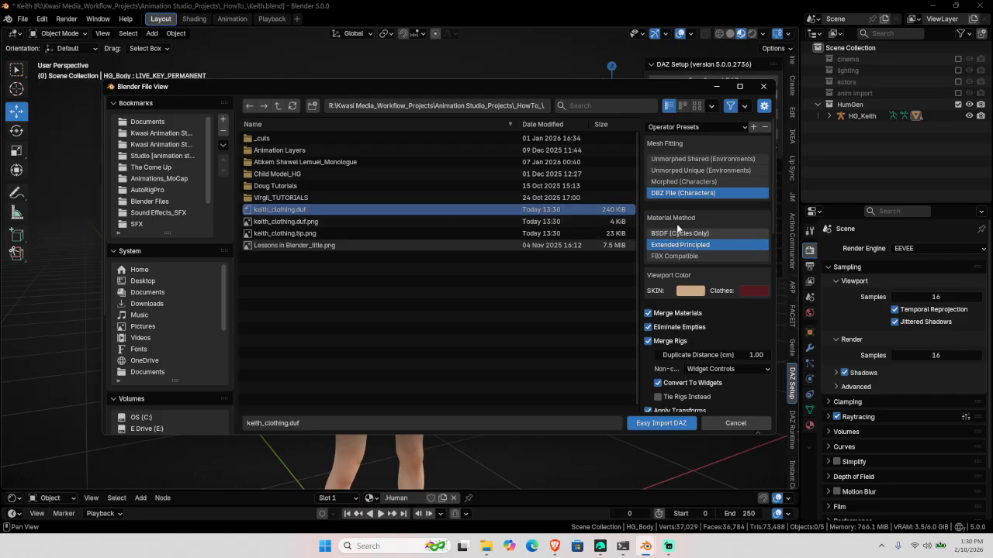
scroll(645, 201, "down", 3)
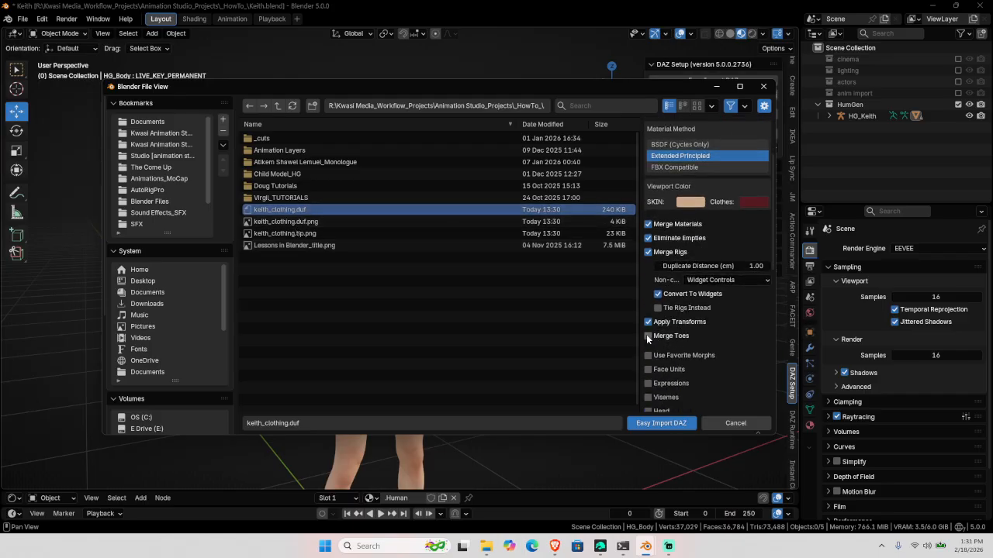
left_click(648, 337)
left_click(661, 423)
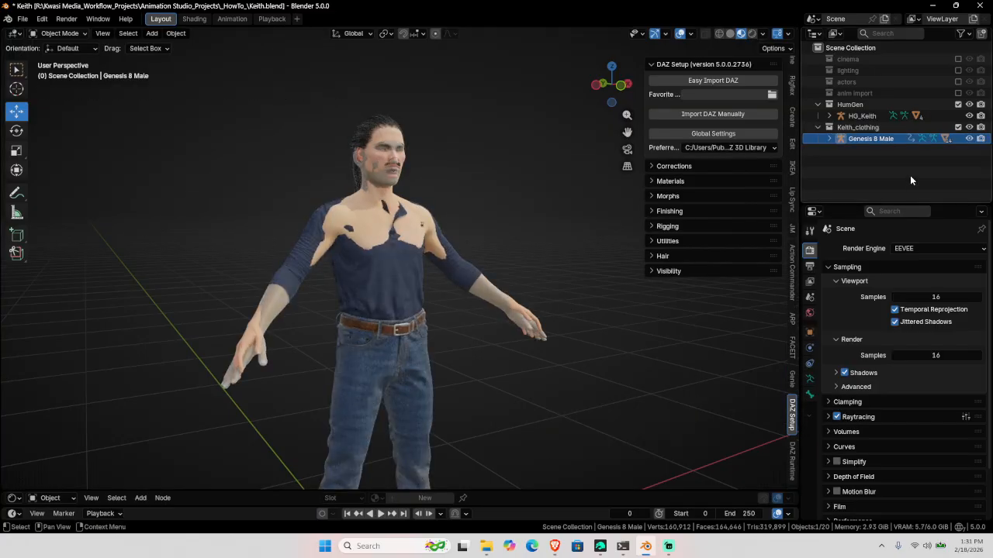
- Expand the imported Genesis 8 Male hierarchy and enable the Bones overlay in the viewport
left_click(829, 139)
scroll(885, 158, "down", 2)
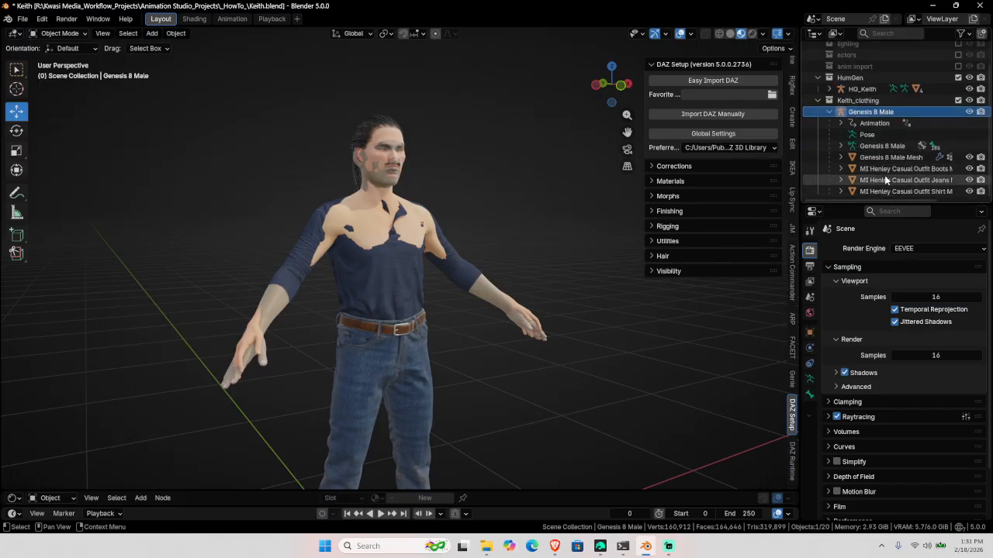
left_click(690, 33)
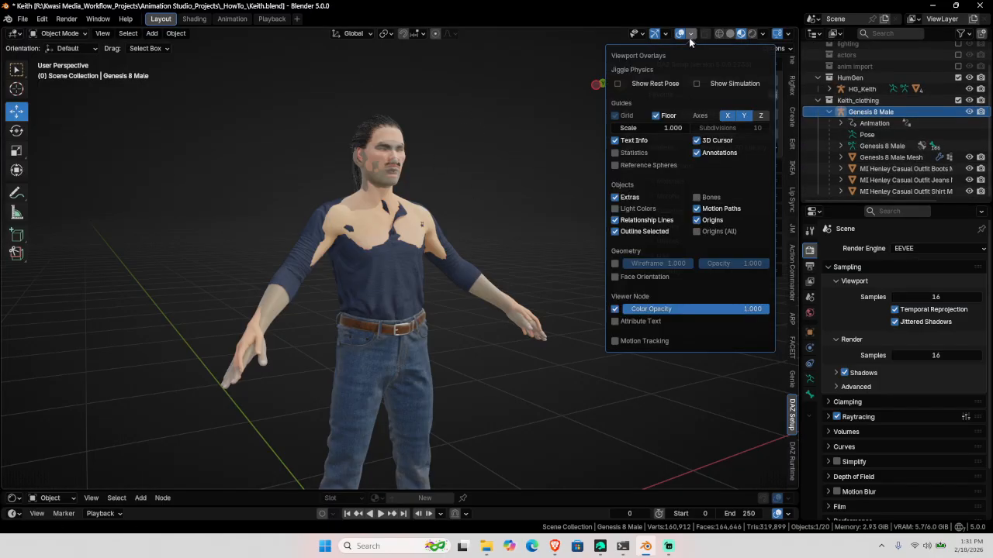
left_click(696, 197)
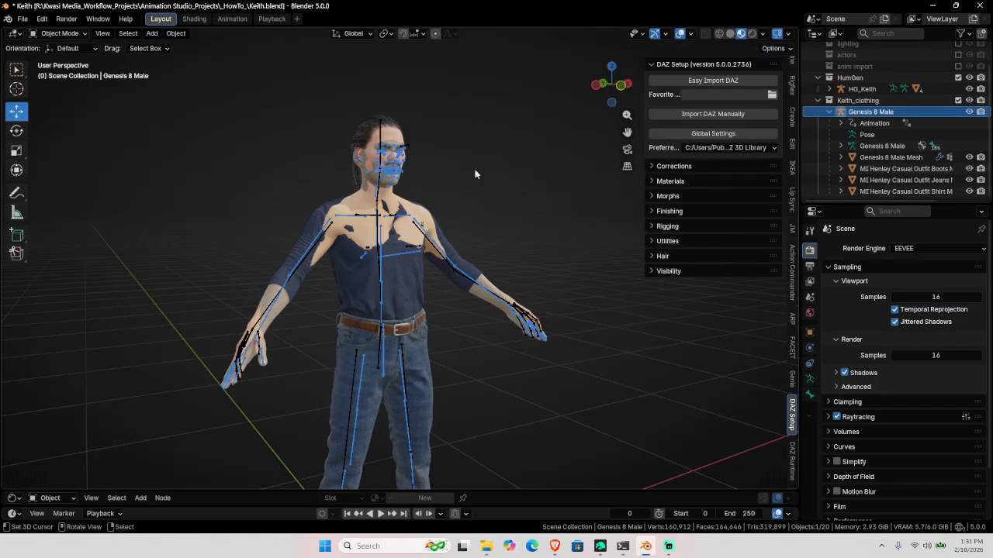
- Delete the imported Genesis 8 Male armature together with the Genesis 8 Male Mesh
left_click(887, 158)
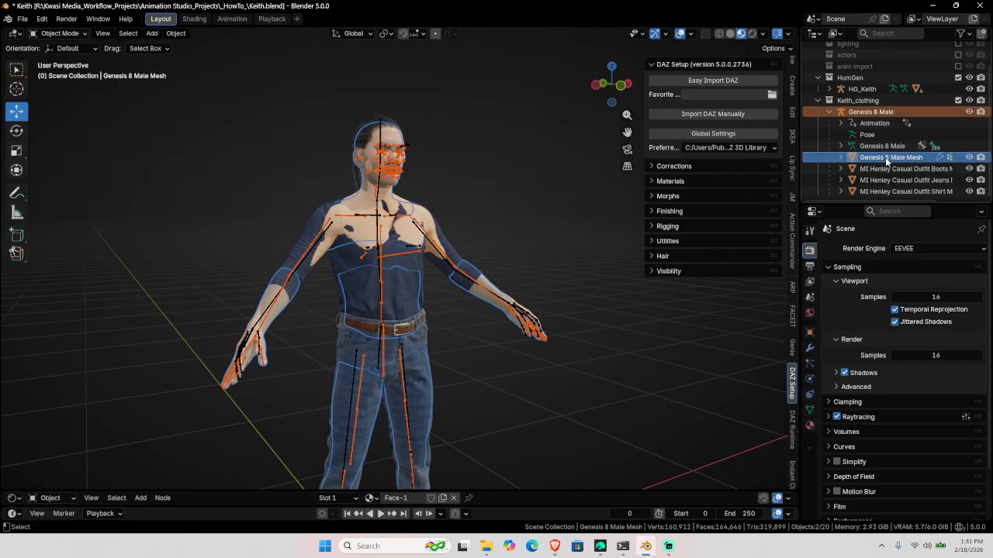
key("x")
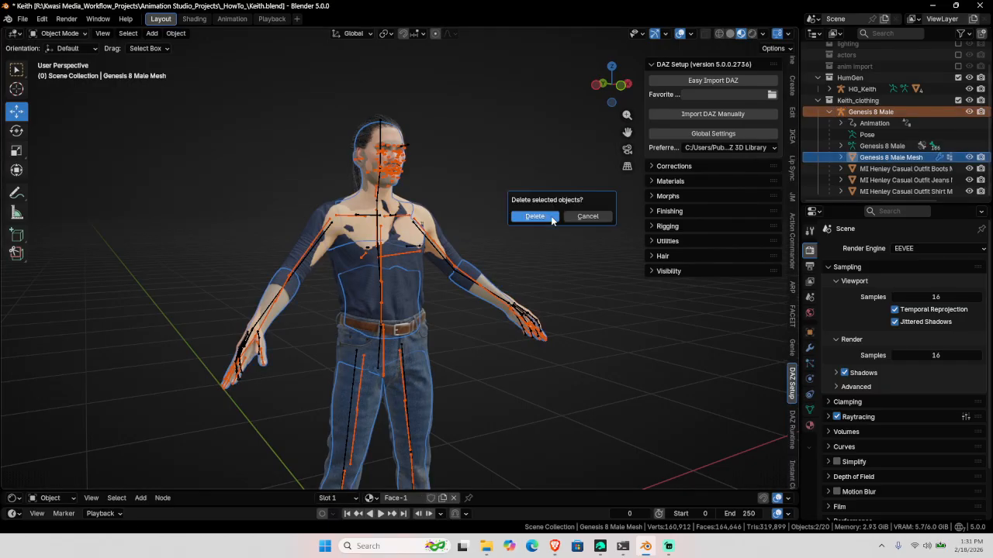
left_click(551, 220)
- Run Lock/Unlock All Channels on the MI Henley Casual Outfit boots, jeans and shirt meshes
left_click(870, 138)
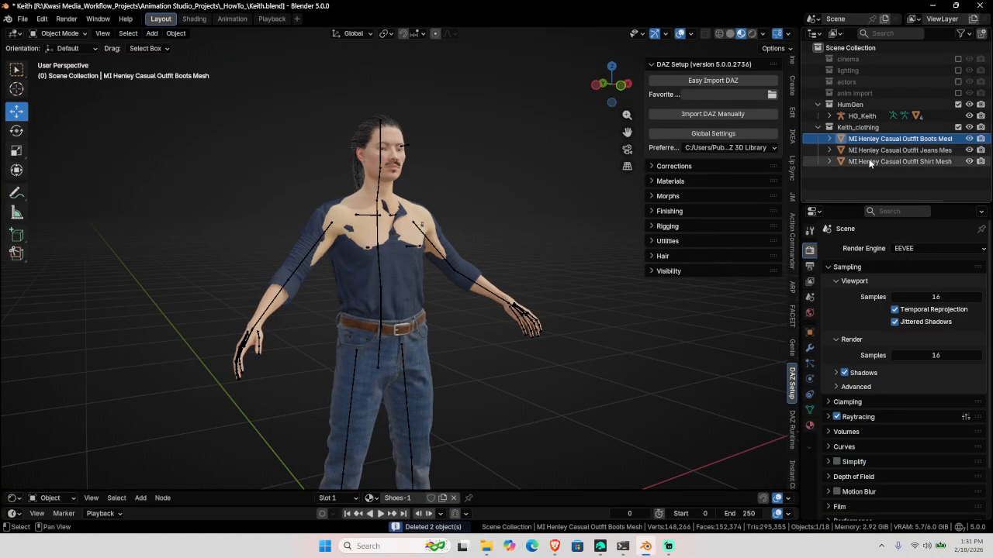
left_click(870, 161, "shift")
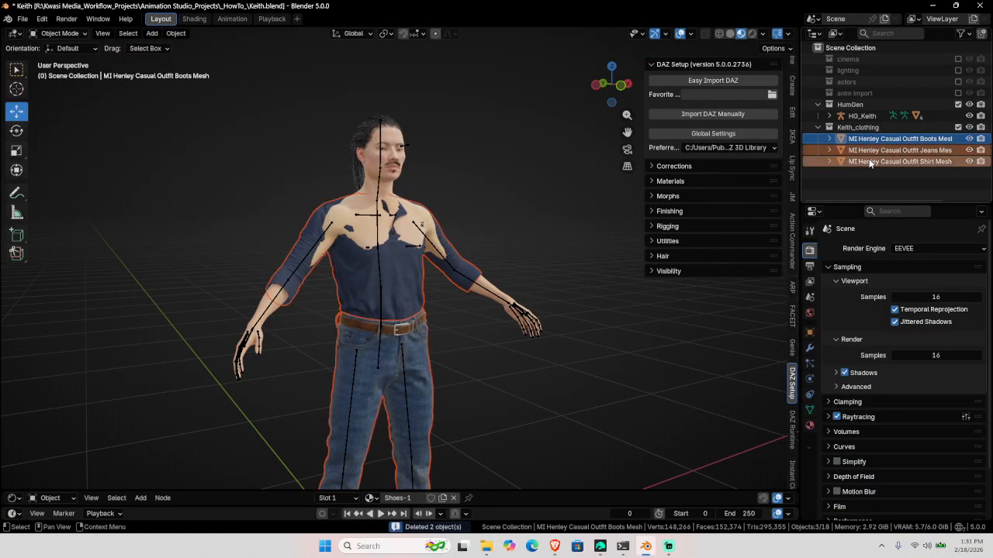
left_click(681, 167)
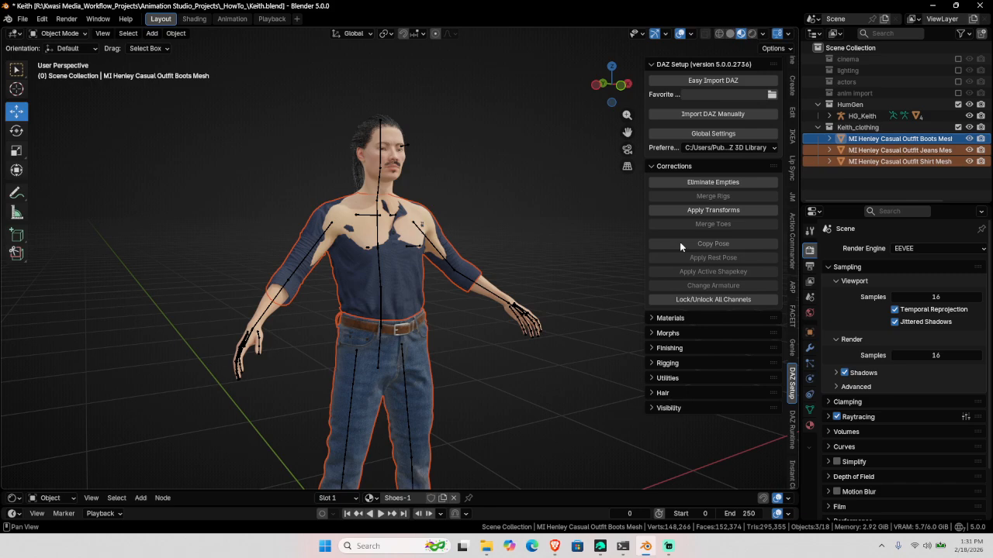
left_click(679, 299)
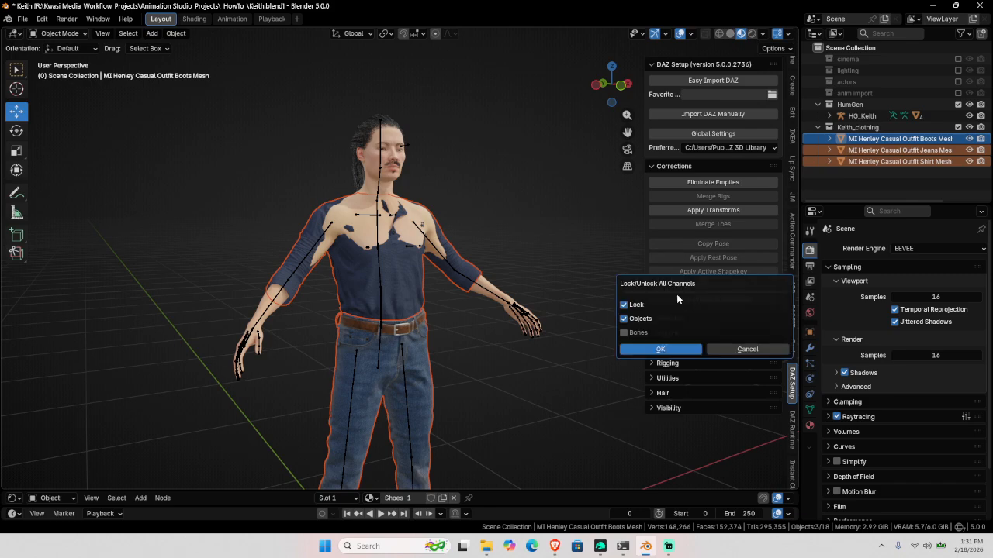
left_click(655, 350)
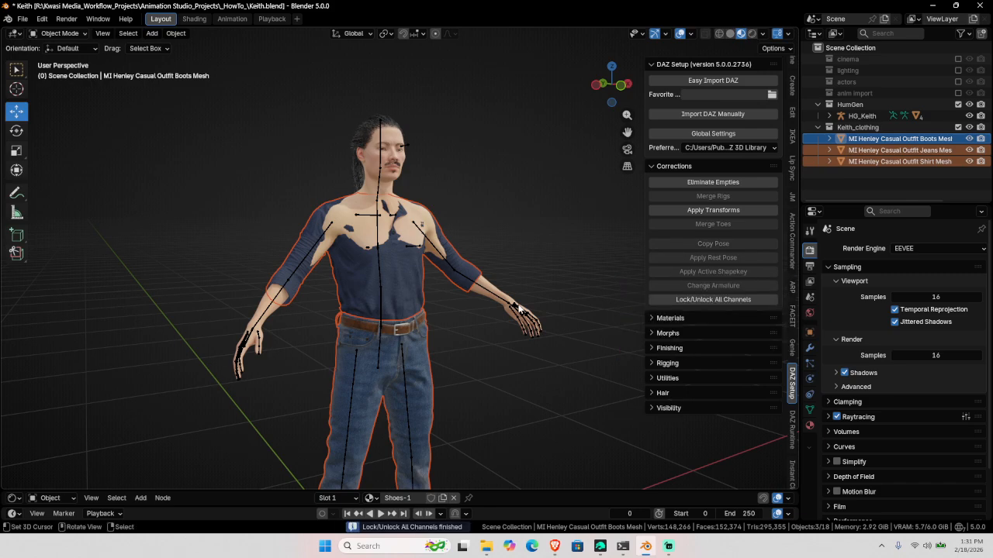
- Try moving the left foot bone of the HG_Keith rig in Pose Mode, cancel the move and return to Object Mode
left_click(533, 243)
middle_click_drag(532, 259, 375, 273)
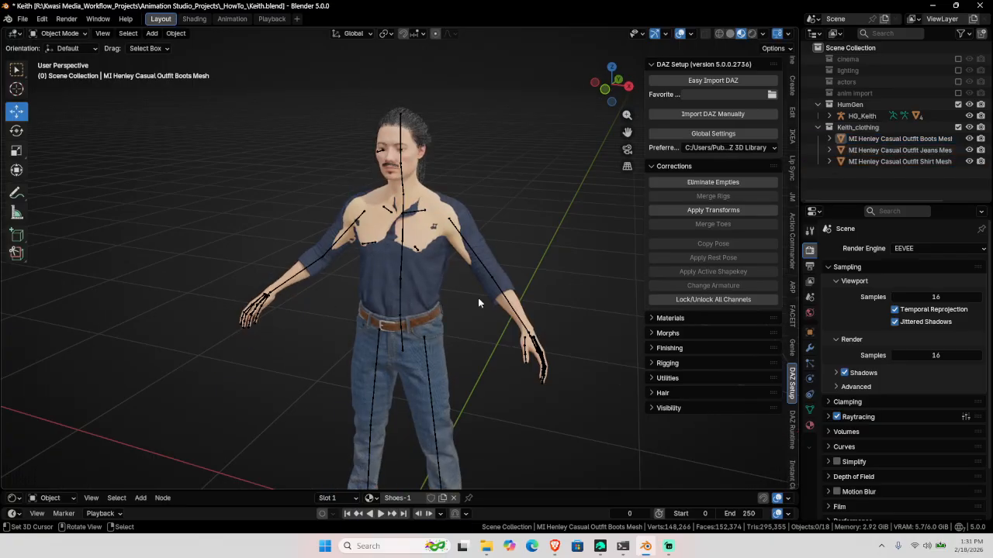
middle_click_drag(546, 276, 394, 295)
left_click(394, 296)
key("ctrl+Tab")
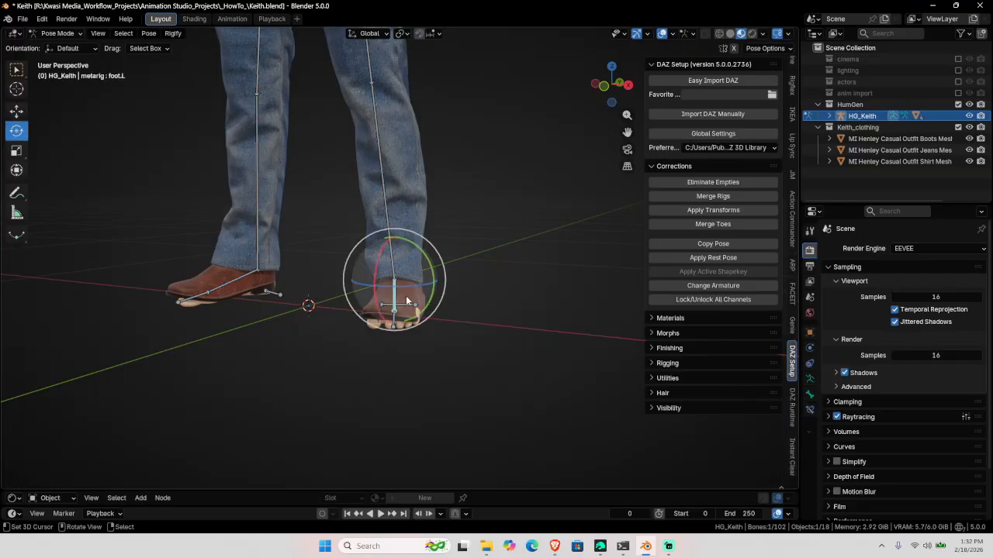
key("g")
right_click(411, 301)
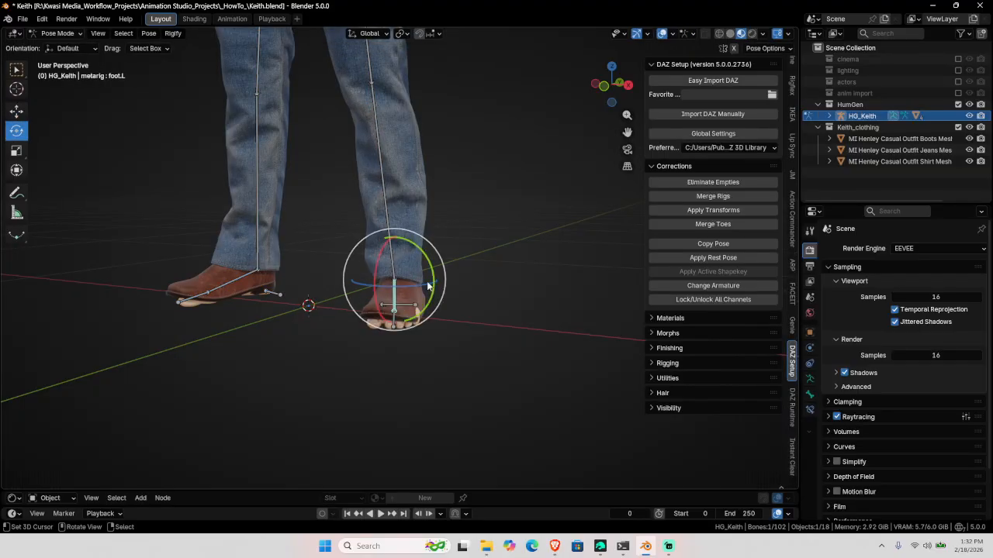
key("ctrl+Tab")
- Switch the viewport to Solid shading and collapse the DAZ Setup Corrections section
scroll(405, 254, "down", 4)
scroll(399, 207, "down", 2)
middle_click_drag(398, 204, 453, 301, "shift")
scroll(394, 329, "up", 7)
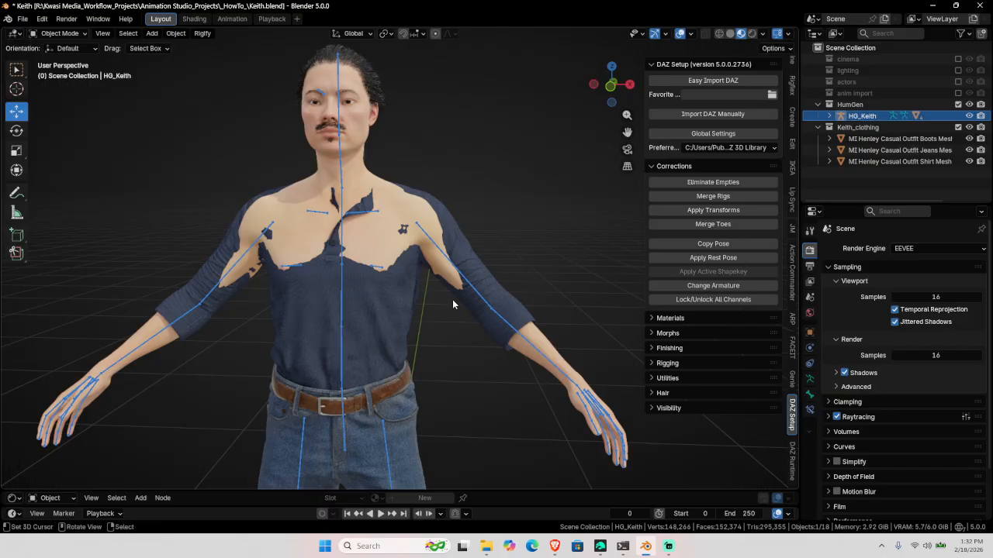
key("z")
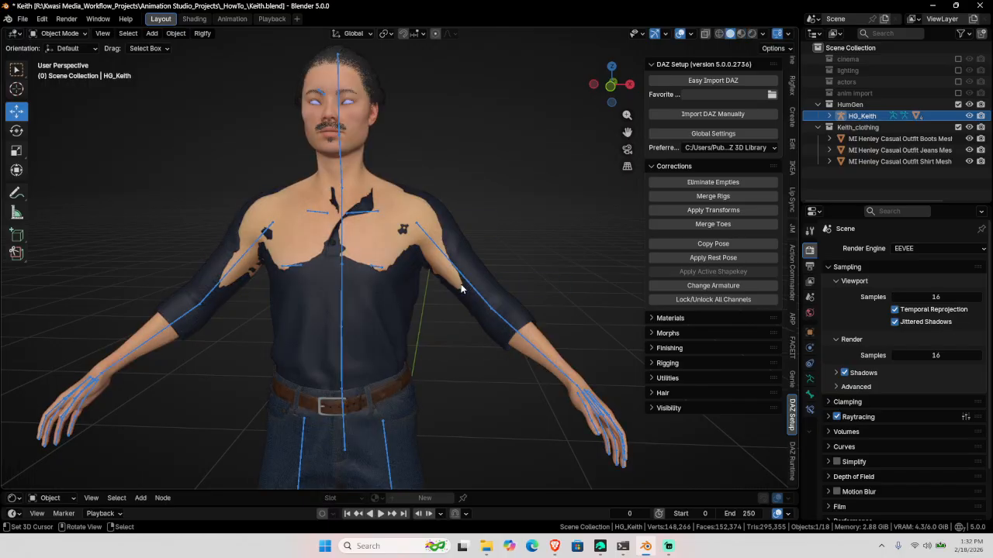
scroll(463, 287, "down", 3)
middle_click_drag(470, 297, 477, 263, "shift")
middle_click_drag(477, 263, 545, 293)
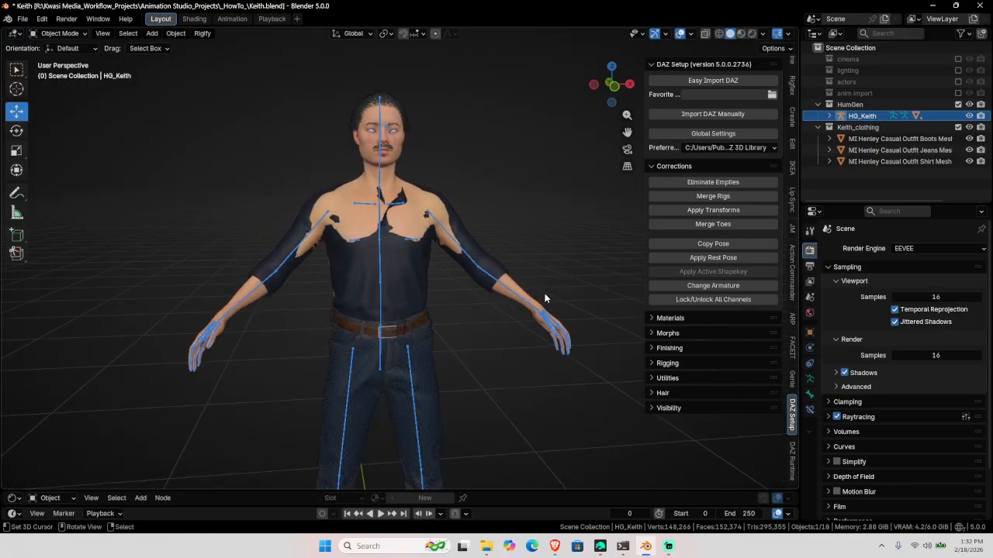
left_click(696, 166)
- Delete all vertex groups from the MI Henley Casual Outfit Boots Mesh
left_click(884, 139)
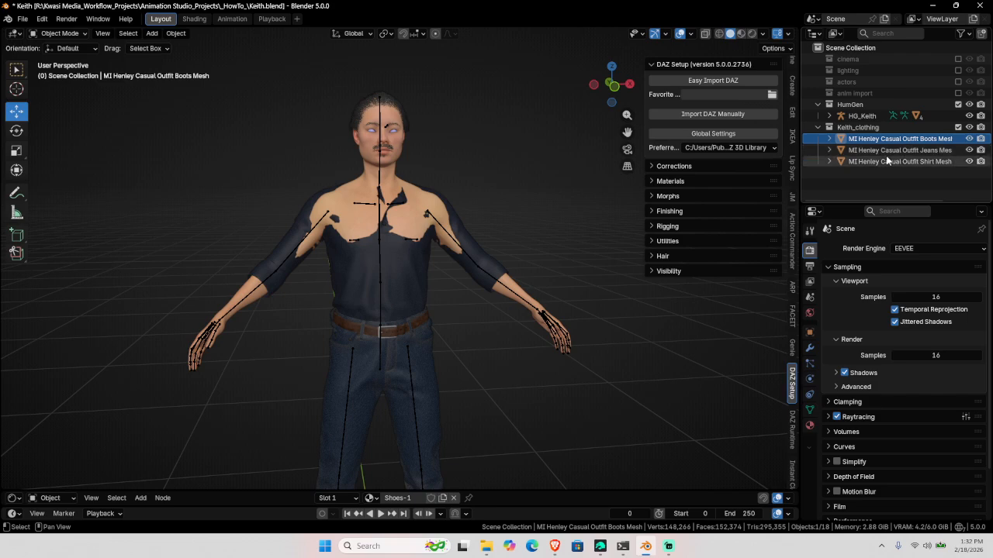
left_click(891, 161, "shift")
left_click(808, 410)
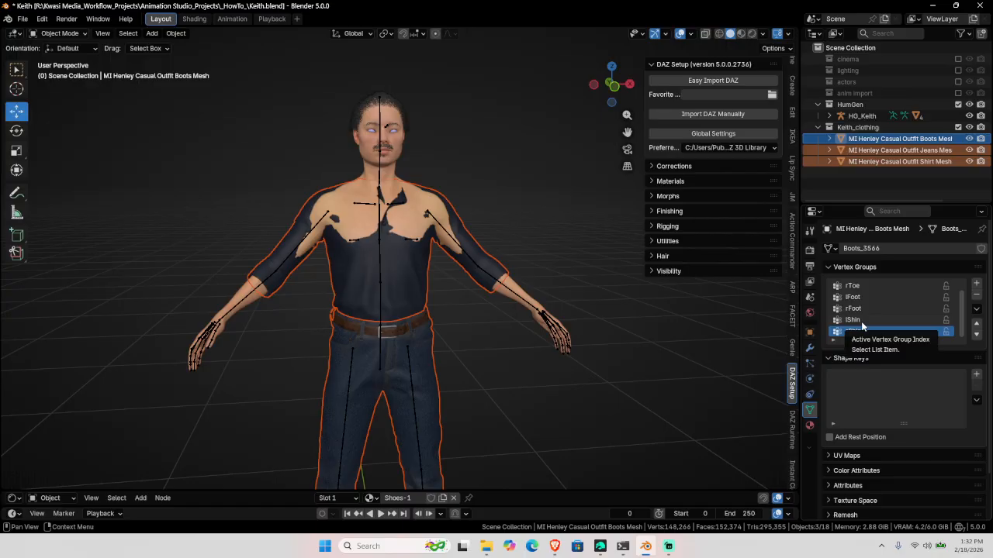
left_click(861, 139)
left_click(976, 309)
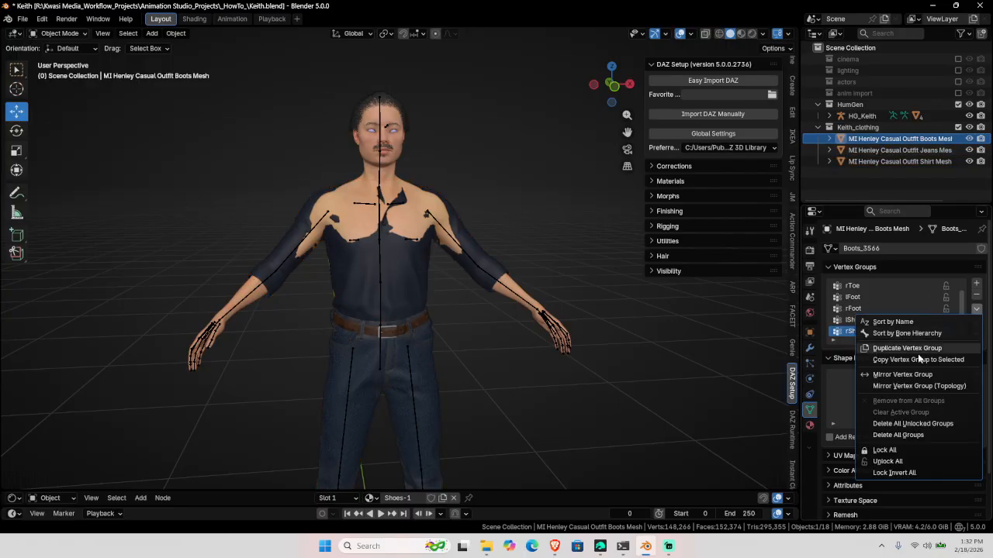
left_click(899, 435)
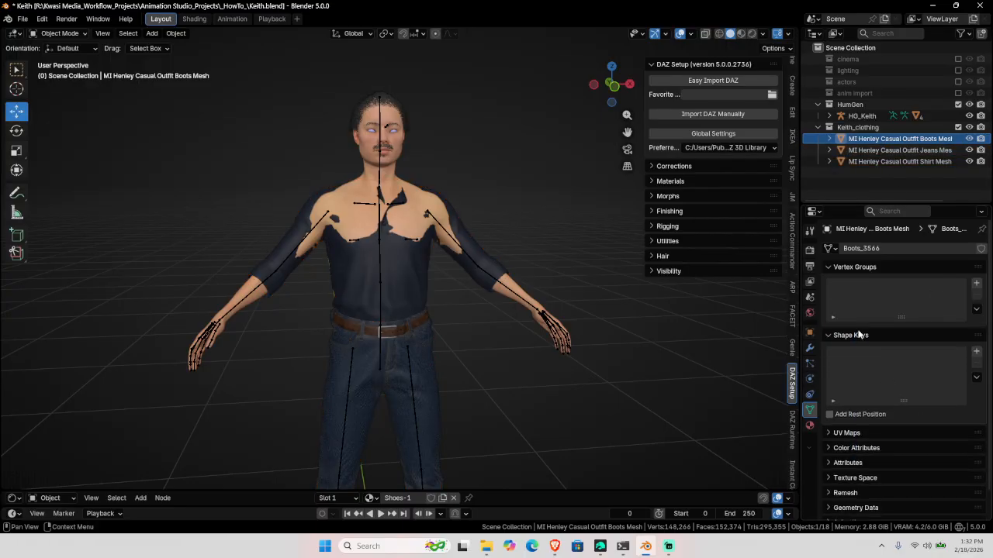
- Unbind the boots, jeans and shirt meshes with the Auto-Rig Pro Skin tools, then deselect them
left_click(886, 161, "shift")
left_click(792, 287)
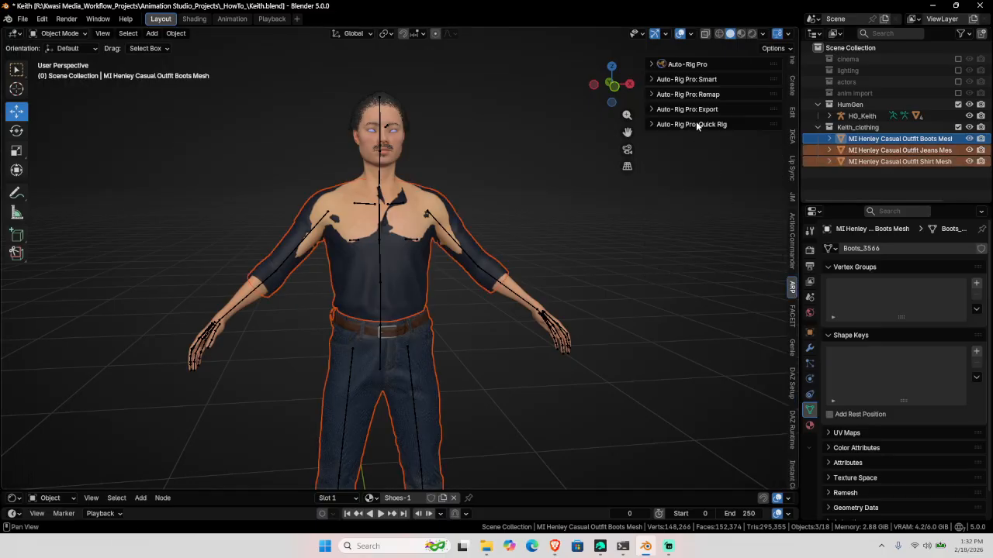
left_click(696, 64)
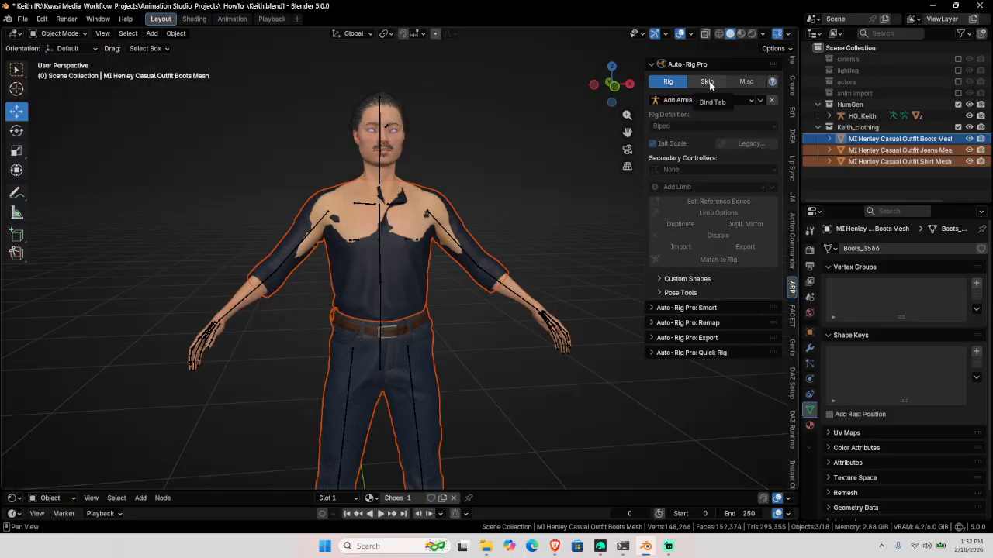
left_click(708, 82)
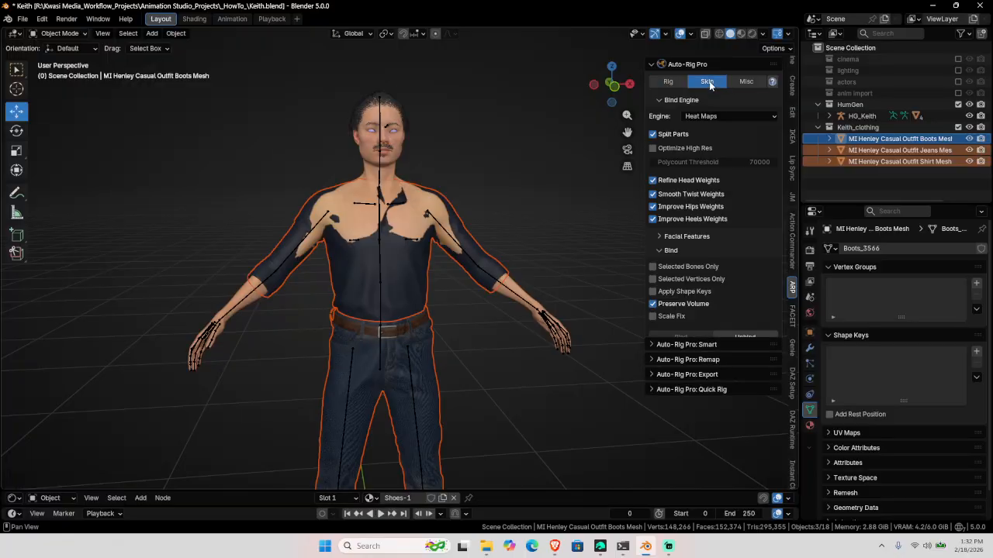
left_click(746, 339)
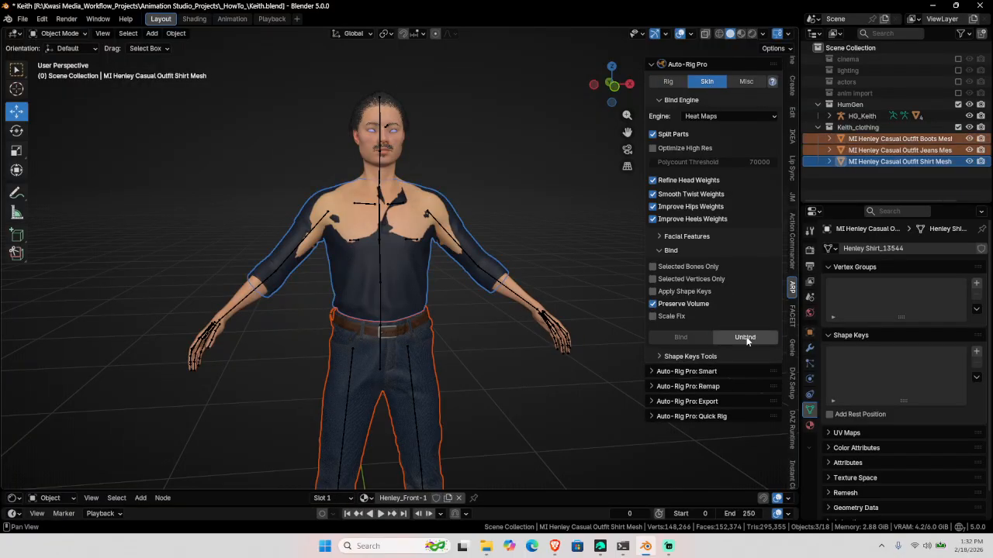
left_click(515, 163)
- Hide the viewport sidebar
scroll(500, 203, "down", 3)
scroll(500, 203, "up", 3)
middle_click_drag(487, 189, 536, 252)
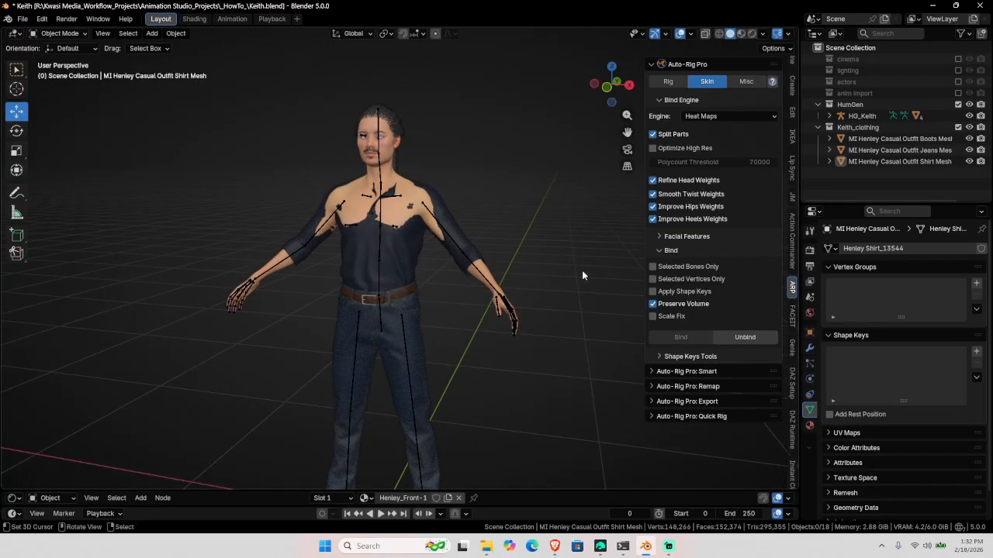
left_click(975, 311)
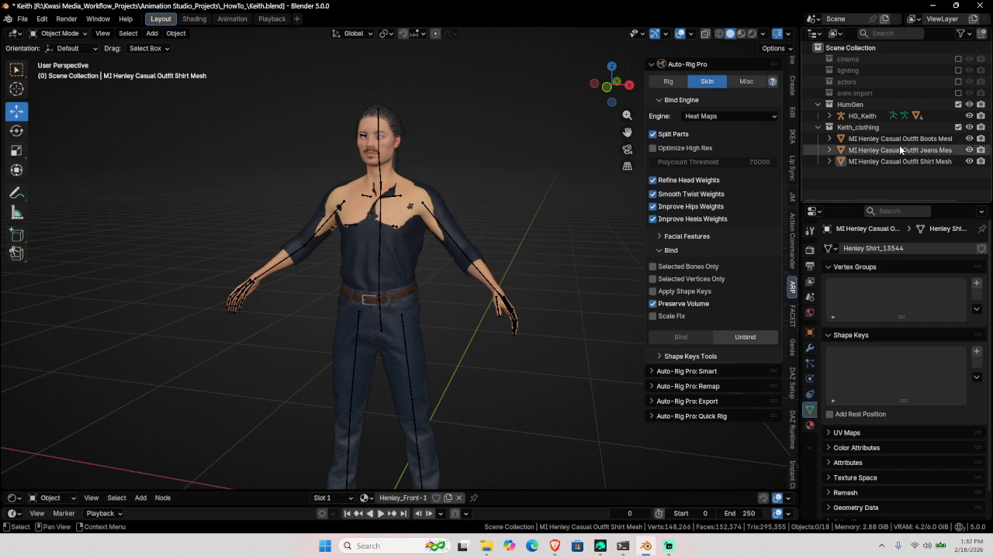
middle_click_drag(535, 260, 462, 271)
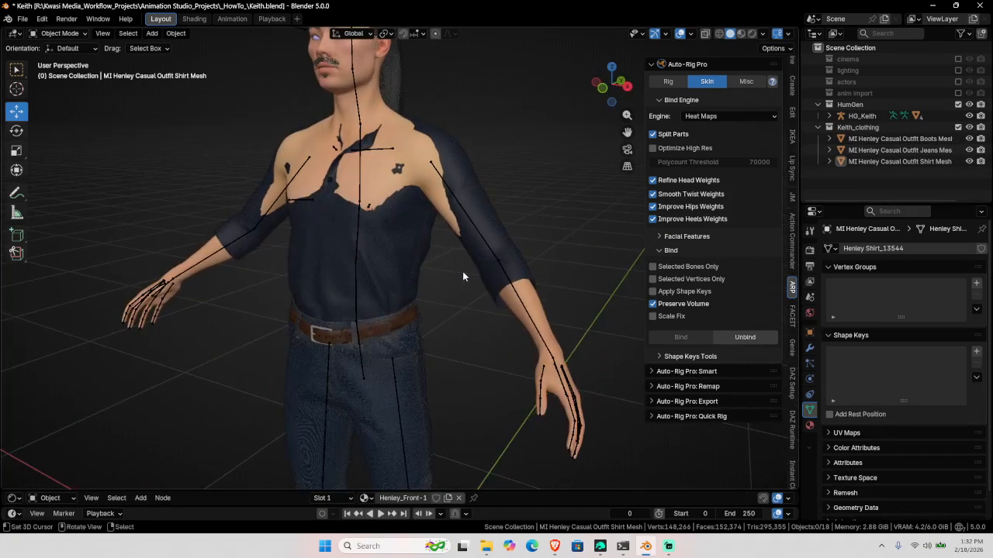
key("n")
left_click(691, 33)
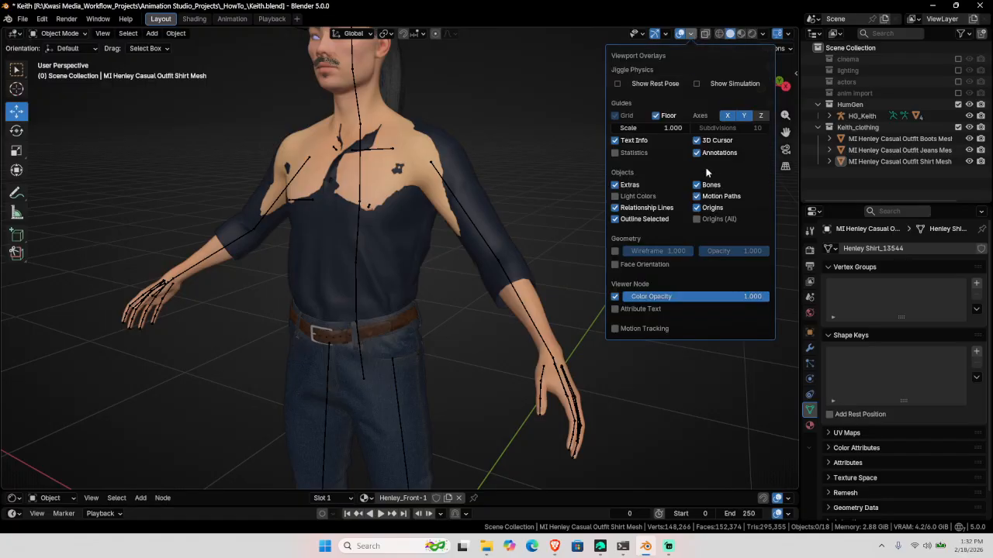
left_click(697, 184)
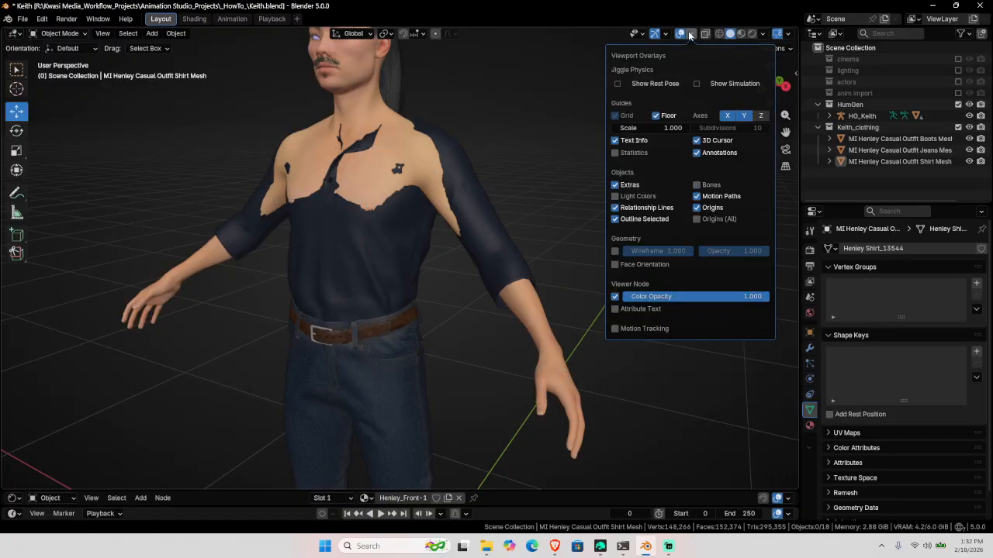
left_click(714, 188)
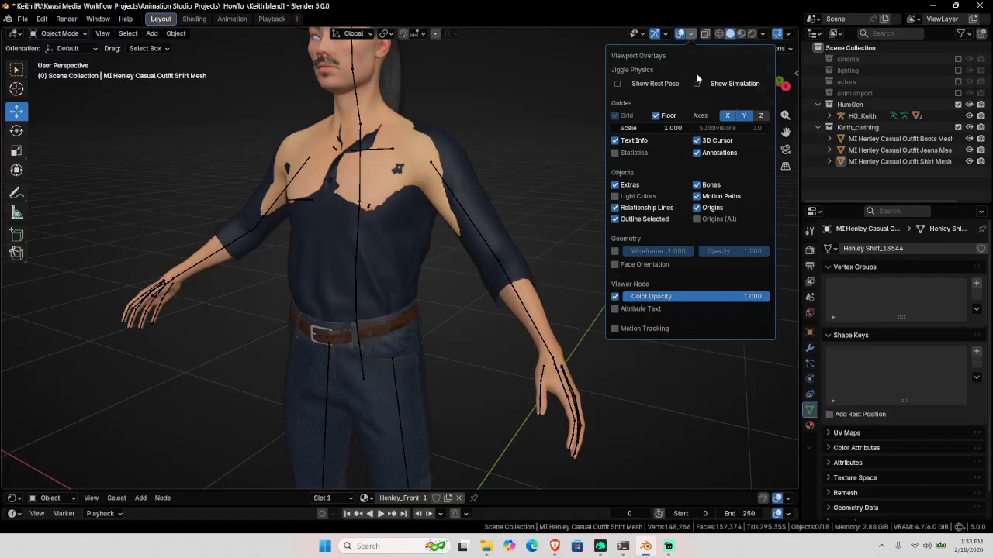
- Hide the HG_Keith rig in the viewport and switch the shirt mesh to Sculpt Mode
left_click(969, 116)
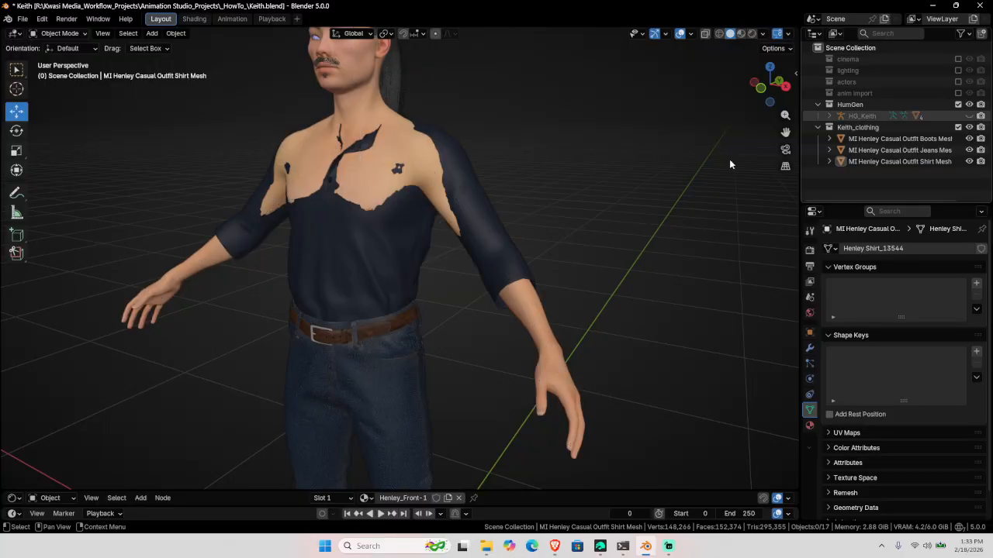
middle_click_drag(387, 225, 525, 230)
left_click(452, 205)
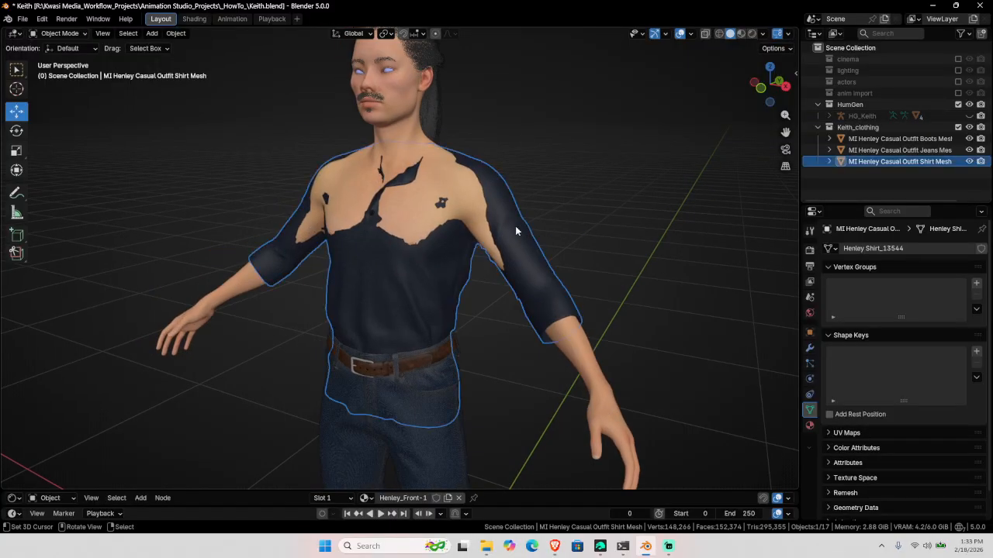
key("ctrl+Tab")
key("s")
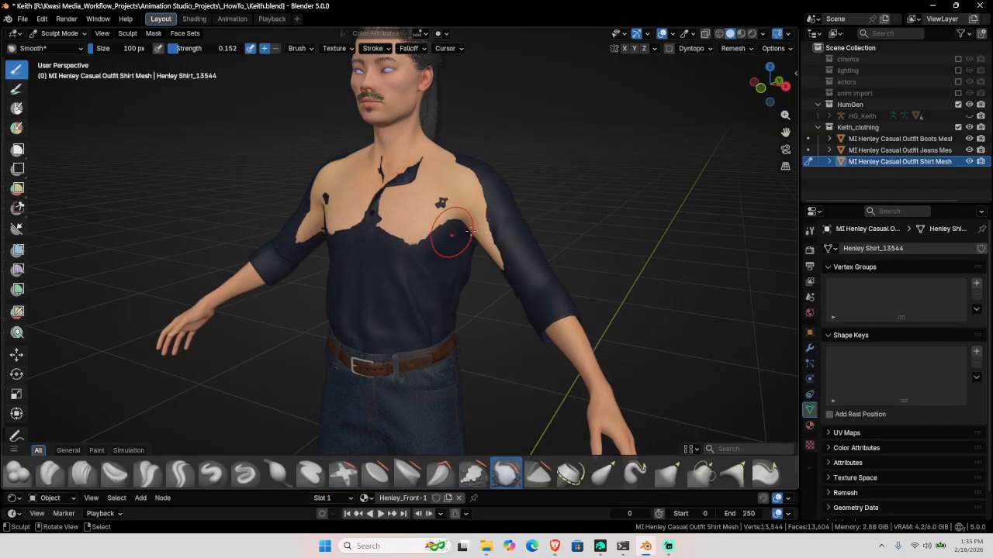
- Choose the Grab brush, size it to 371 px and enable X-axis symmetry for the shirt mesh
key("g")
key("f")
left_click(558, 232)
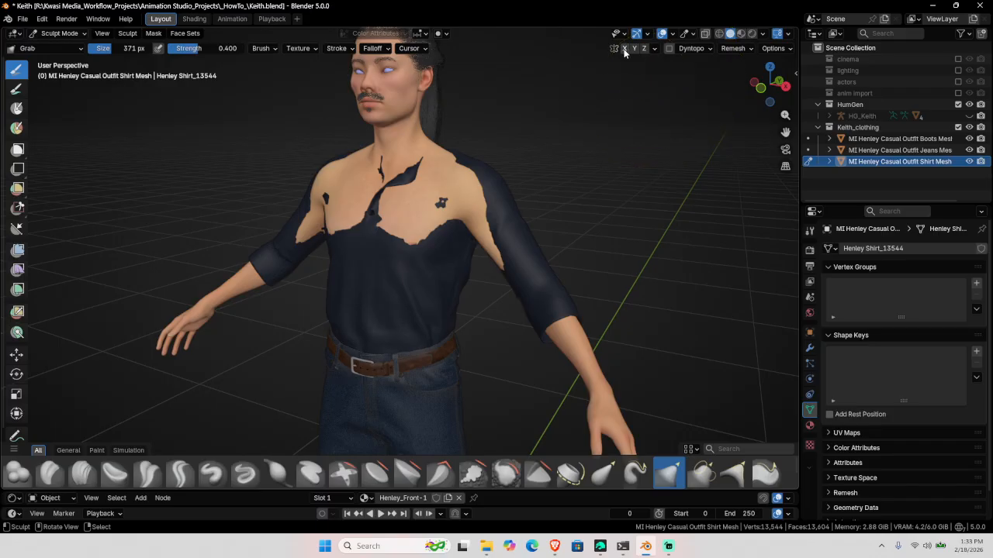
left_click(624, 49)
- Enlarge the Grab brush to 585 px and pull the shirt's chest, shoulders and collar out over the exposed skin
middle_click_drag(421, 225, 233, 246)
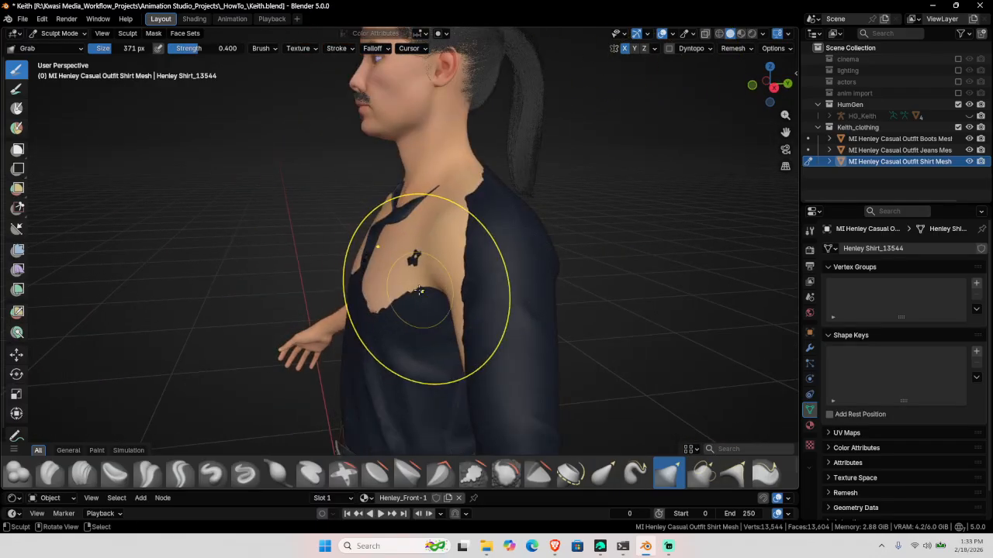
key("f")
left_click(543, 283)
left_click_drag(396, 281, 360, 252)
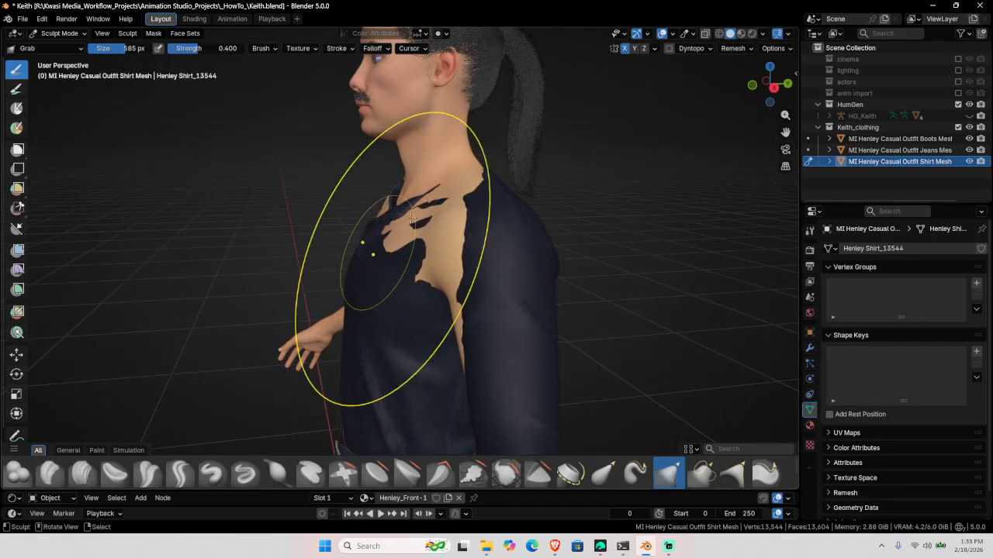
mouse_move(425, 231)
left_mouse_down()
mouse_move(406, 209)
mouse_move(464, 187)
mouse_move(468, 138)
left_mouse_up()
middle_click_drag(467, 166, 527, 228)
left_click_drag(518, 152, 539, 127)
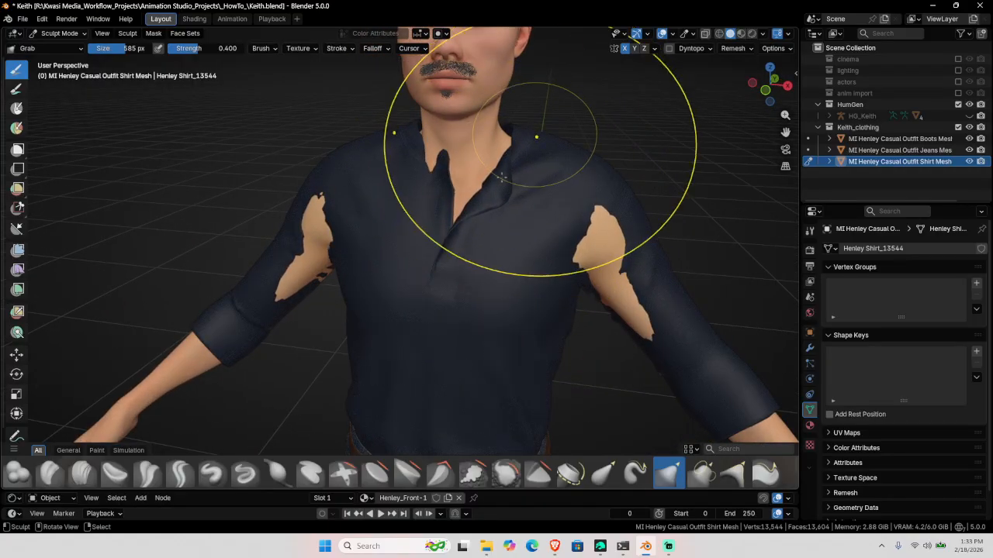
middle_click_drag(502, 178, 396, 168)
left_click_drag(390, 174, 384, 177)
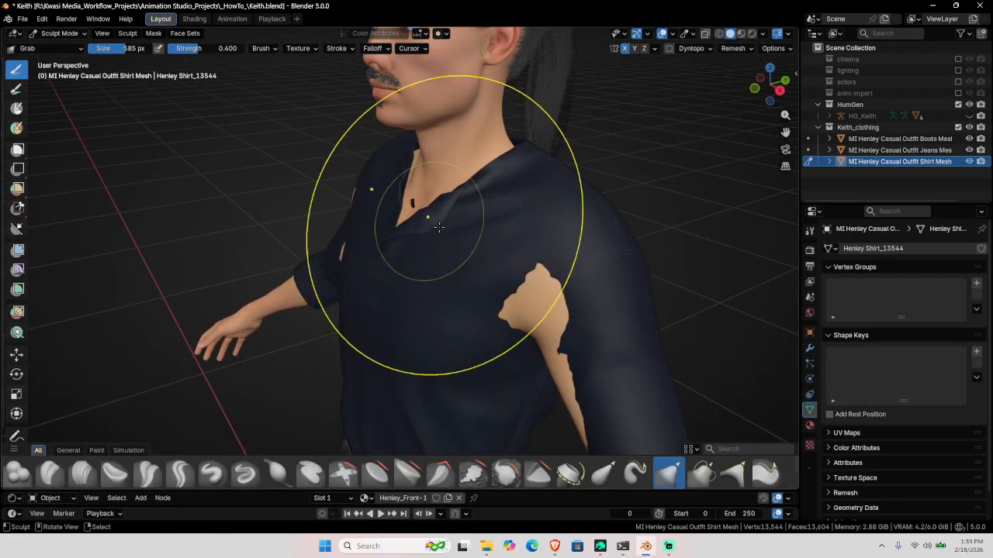
- Inspect the shirt's neckline and buttons up close in Object Mode and return to Sculpt Mode
middle_click_drag(442, 272, 423, 305)
scroll(424, 304, "up", 2)
scroll(410, 208, "up", 2)
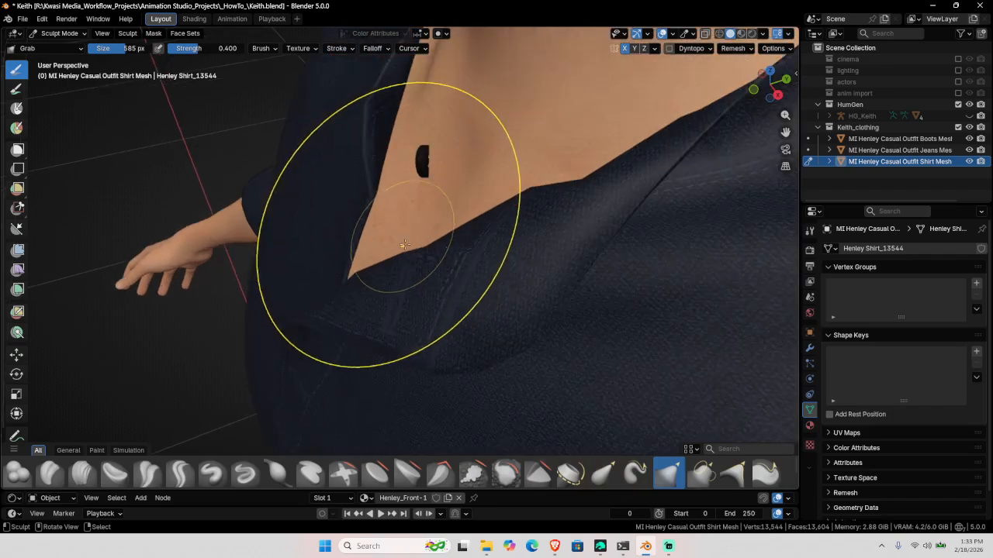
mouse_move(383, 253)
middle_mouse_down()
mouse_move(443, 251)
mouse_move(428, 251)
mouse_move(425, 221)
middle_mouse_up()
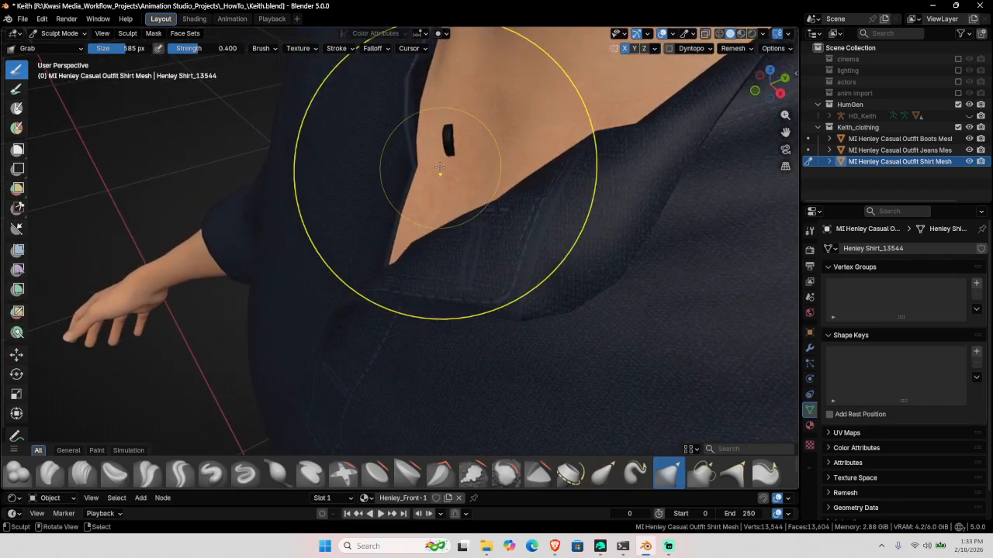
key("ctrl+Tab")
key("4")
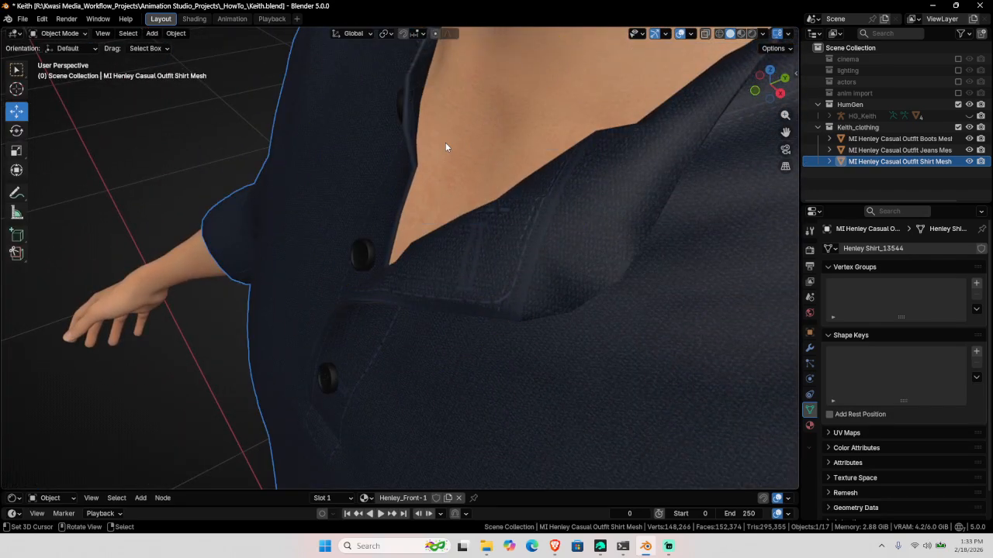
scroll(445, 143, "down", 2)
middle_click_drag(431, 176, 460, 169)
key("ctrl+Tab")
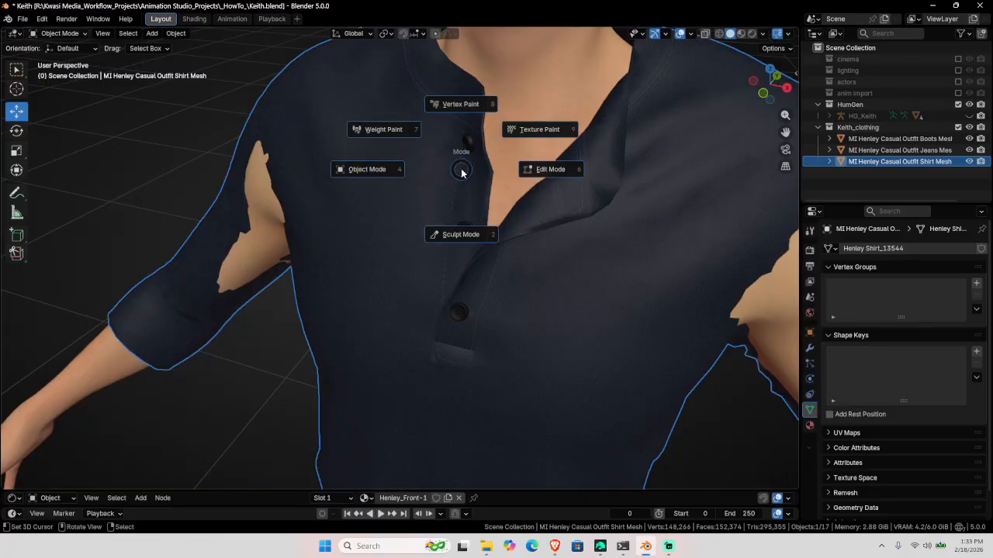
key("2")
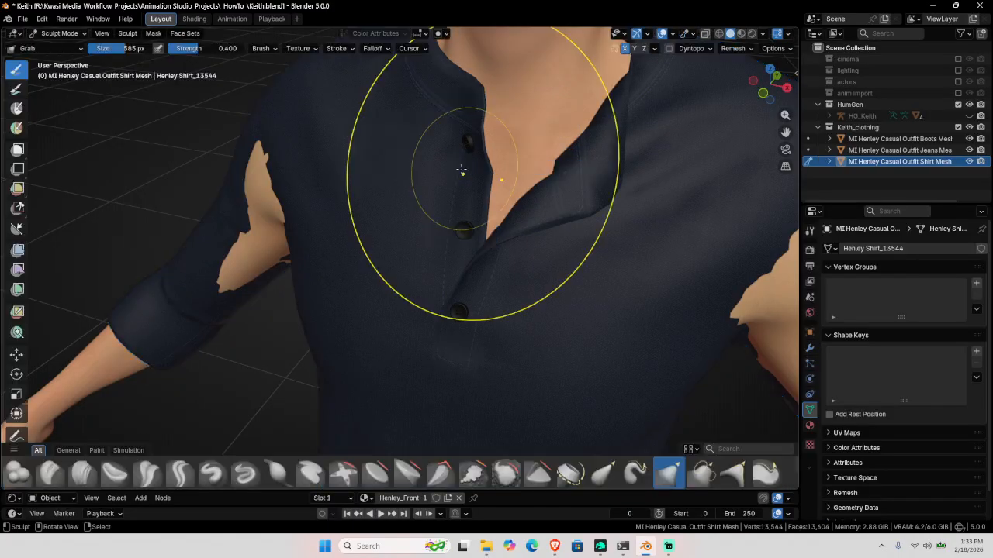
- Pull the shirt over the exposed skin at the armpits and adjust its neckline above the shoulder with the Grab brush
scroll(466, 166, "down", 2)
mouse_move(466, 166)
middle_mouse_down()
mouse_move(428, 239)
mouse_move(400, 259)
mouse_move(414, 244)
mouse_move(512, 253)
mouse_move(426, 215)
middle_mouse_up()
scroll(428, 239, "down", 4)
scroll(521, 238, "up", 2)
left_click_drag(455, 189, 455, 227)
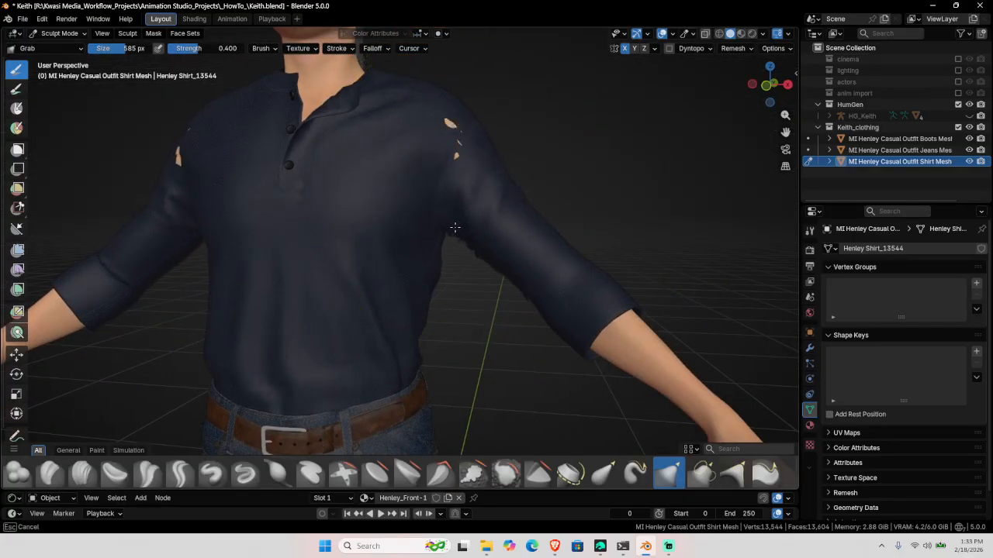
mouse_move(476, 137)
middle_mouse_down()
mouse_move(365, 221)
mouse_move(356, 191)
mouse_move(388, 173)
mouse_move(350, 215)
mouse_move(463, 171)
mouse_move(295, 256)
mouse_move(354, 223)
mouse_move(501, 282)
mouse_move(294, 243)
mouse_move(450, 344)
mouse_move(416, 268)
mouse_move(451, 270)
middle_mouse_up()
scroll(501, 281, "up", 4)
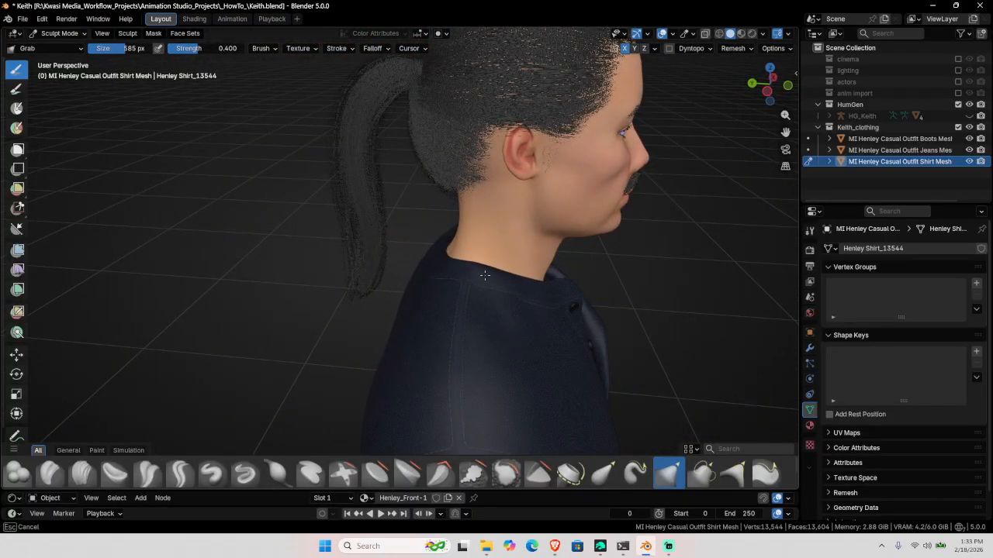
left_click_drag(480, 276, 480, 281)
middle_click_drag(479, 388, 524, 302, "shift")
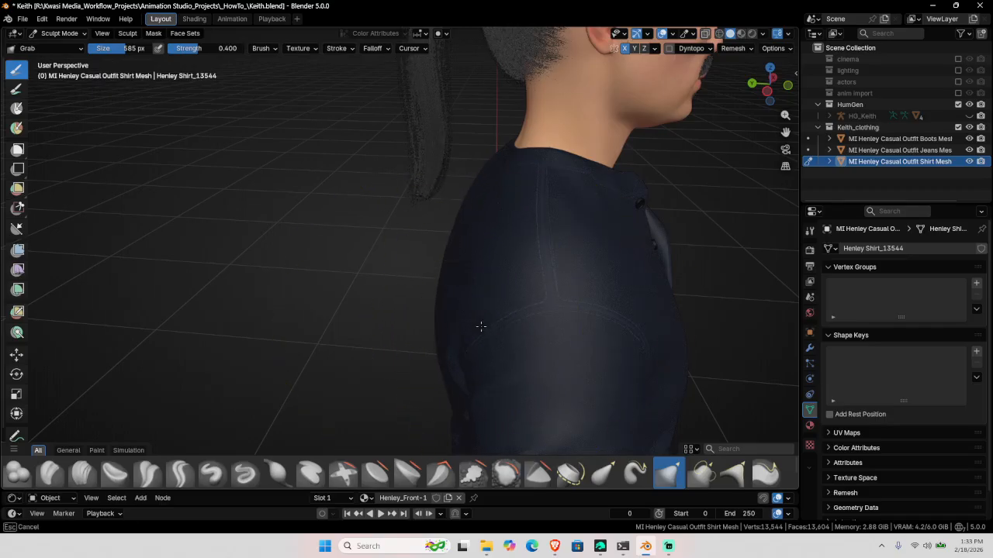
mouse_move(459, 341)
middle_mouse_down()
mouse_move(456, 304)
mouse_move(551, 349)
mouse_move(532, 354)
mouse_move(627, 288)
mouse_move(546, 346)
mouse_move(363, 379)
mouse_move(404, 333)
middle_mouse_up()
- Switch sculpting to the jeans mesh, enable X-axis symmetry and pull the seat and legs out over the exposed skin
key("alt+q")
left_click(625, 49)
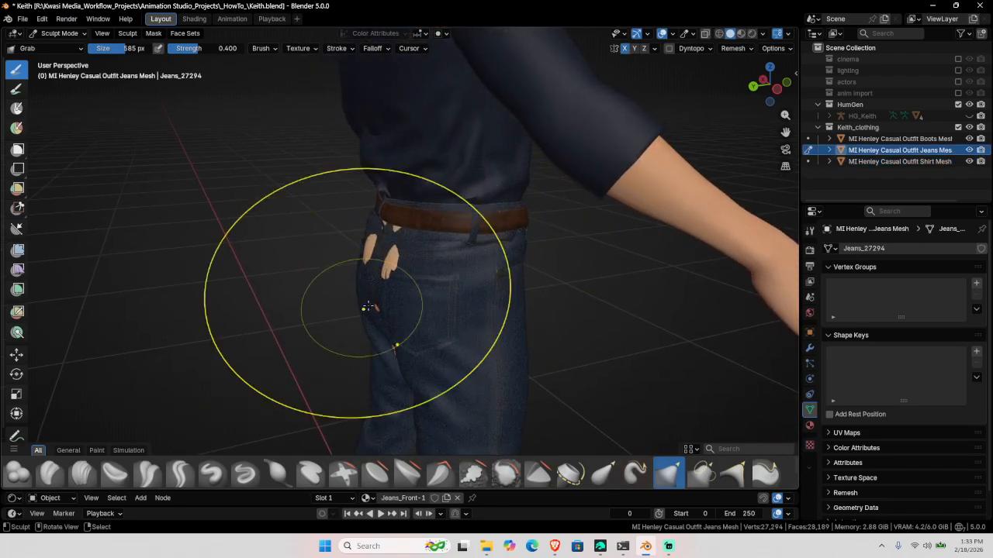
left_click_drag(366, 310, 391, 251)
left_click_drag(396, 347, 395, 365)
middle_click_drag(397, 370, 490, 365)
middle_click_drag(489, 333, 479, 178, "shift")
left_click_drag(428, 256, 432, 268)
- Switch sculpting back to the shirt mesh, adjust the upper sleeve with the Grab brush and return to Object Mode
middle_click_drag(552, 248, 361, 273)
scroll(395, 317, "up", 2)
middle_click_drag(434, 324, 364, 310)
middle_click_drag(394, 175, 456, 318, "shift")
scroll(398, 310, "up", 4)
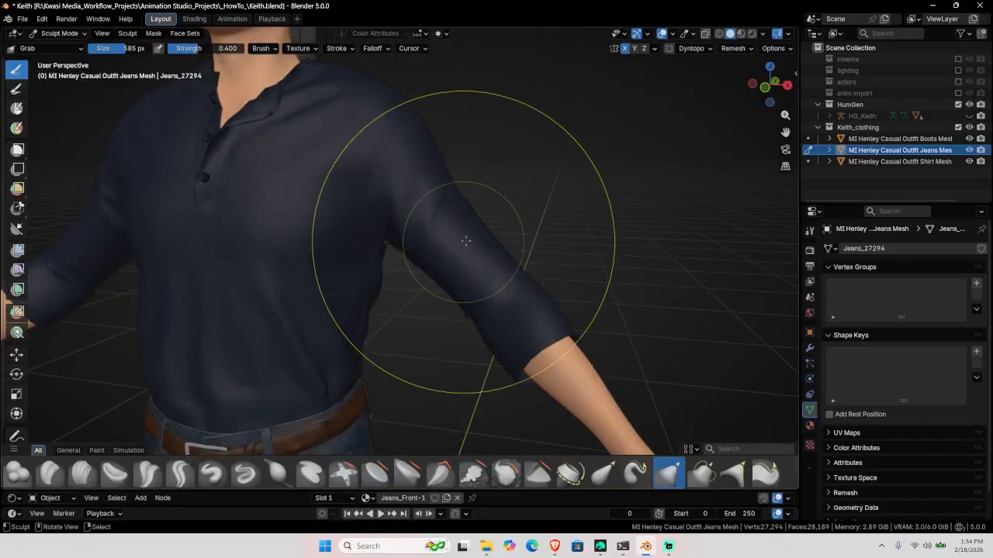
key("alt+q")
middle_click_drag(510, 300, 410, 272)
mouse_move(411, 272)
left_mouse_down()
mouse_move(445, 290)
mouse_move(388, 272)
left_mouse_up()
mouse_move(455, 228)
middle_mouse_down()
mouse_move(380, 233)
mouse_move(351, 207)
mouse_move(372, 194)
mouse_move(460, 295)
mouse_move(597, 287)
middle_mouse_up()
key("ctrl+Tab")
key("o")
scroll(380, 195, "down", 2)
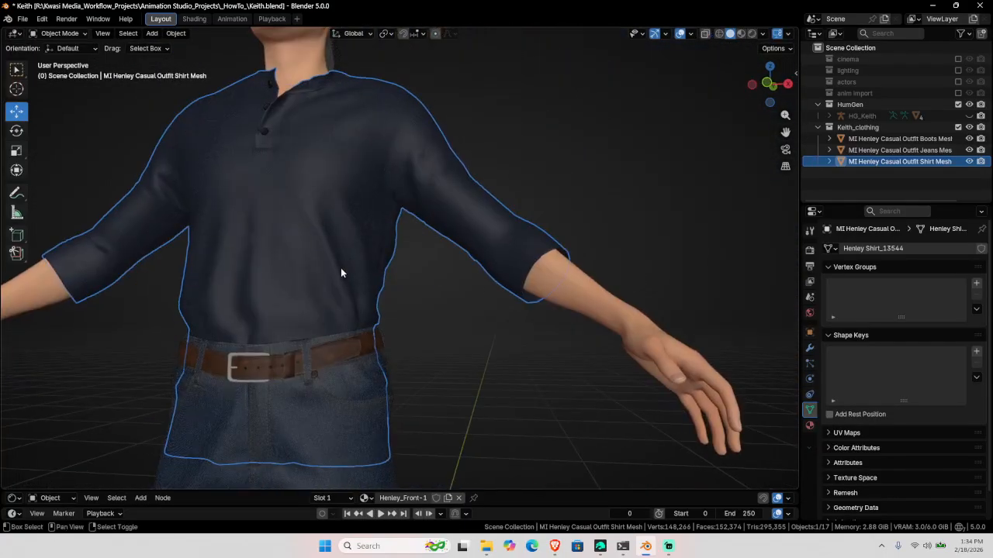
- Run Merge by Distance and Delete Loose on the entire shirt mesh in Edit Mode, returning to Object Mode
middle_click_drag(340, 268, 457, 319)
scroll(457, 318, "up", 1)
key("Tab")
key("a")
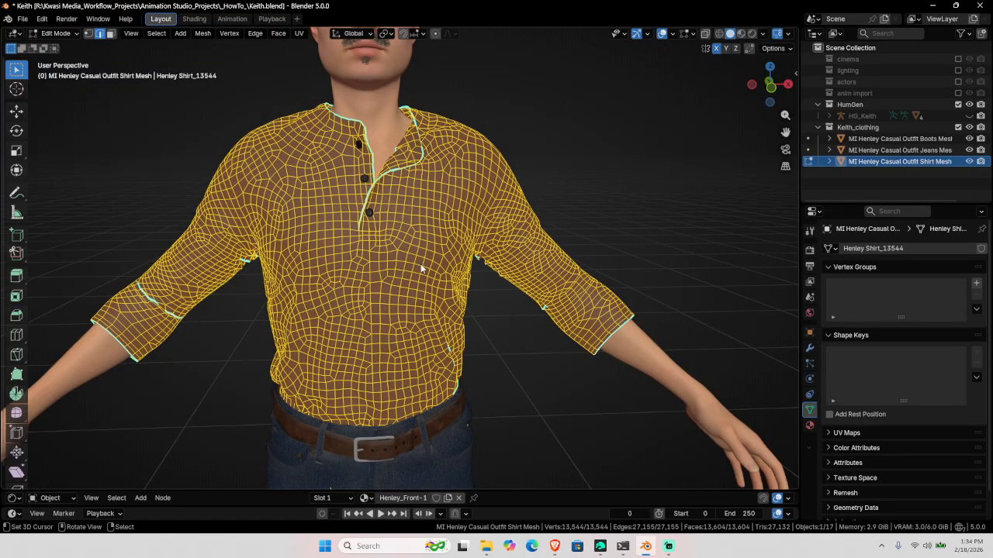
key("F3")
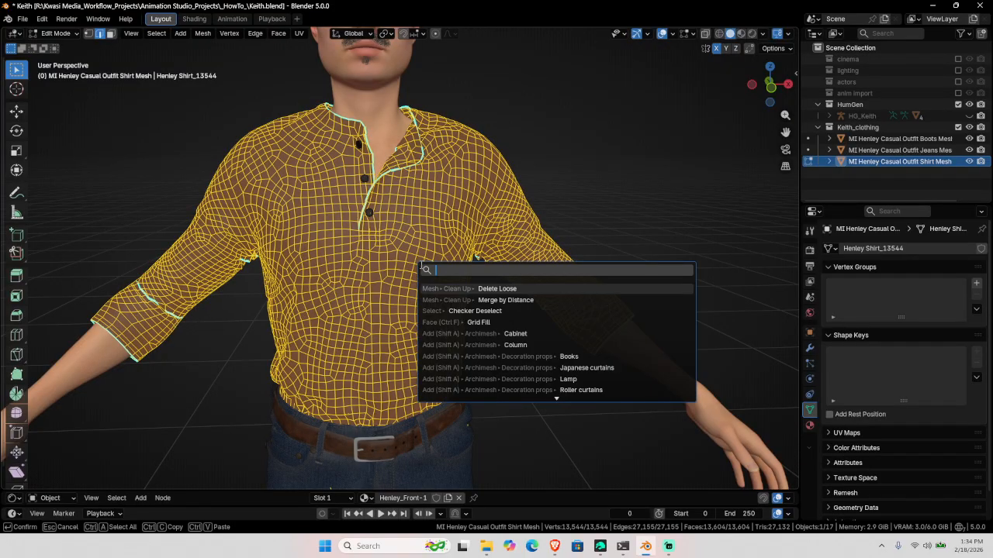
key("Down")
key("Return")
key("F3")
key("Down")
key("Return")
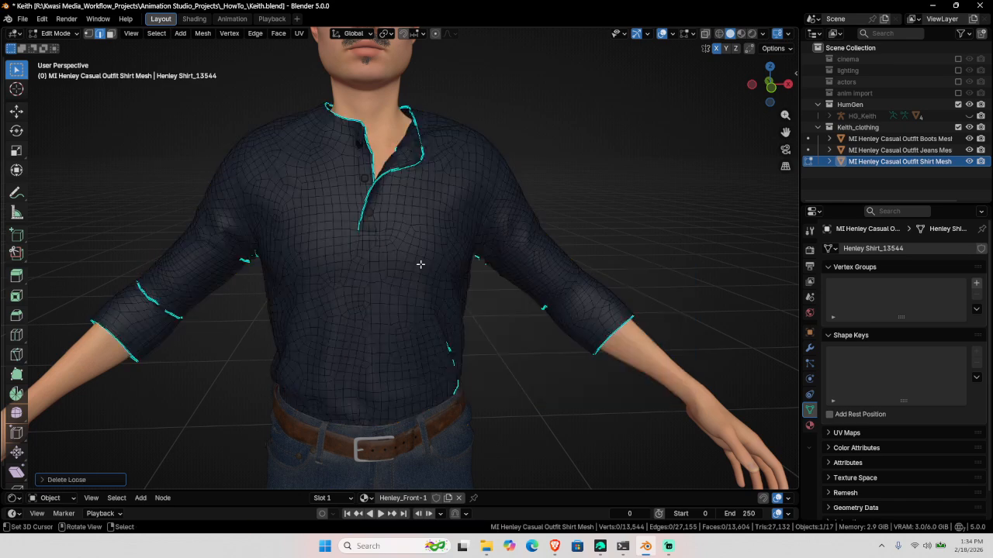
key("Tab")
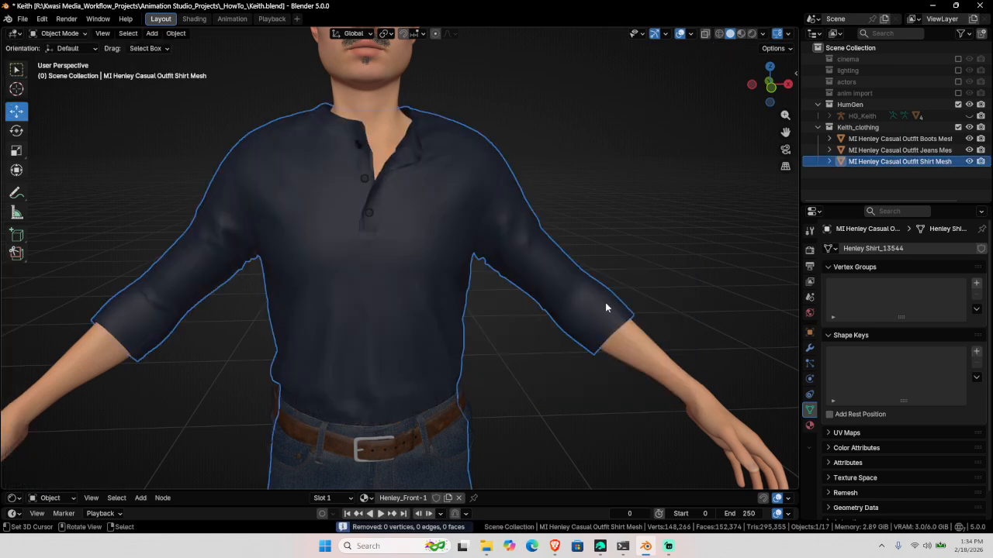
- Add a Smooth modifier with factor 0.500 and repeat 1 to the shirt, apply it and deselect the mesh
left_click(807, 353)
left_click(852, 249)
left_click(853, 249)
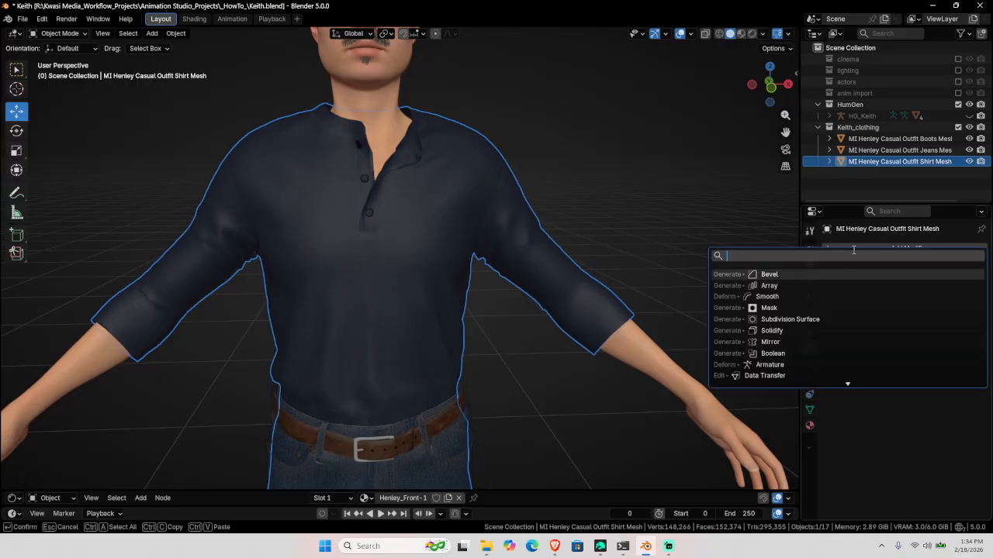
left_click(829, 296)
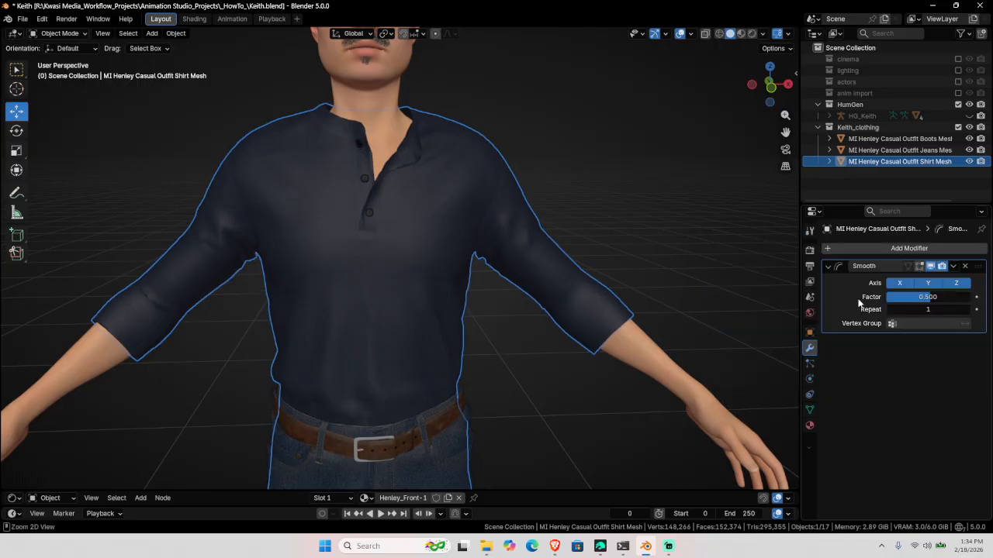
key("ctrl+a")
scroll(435, 266, "up", 3)
middle_click_drag(432, 269, 419, 242)
scroll(387, 291, "down", 5)
key("alt+a")
- Run Delete Loose on the entire jeans mesh in Edit Mode and return to Object Mode
scroll(447, 204, "up", 2)
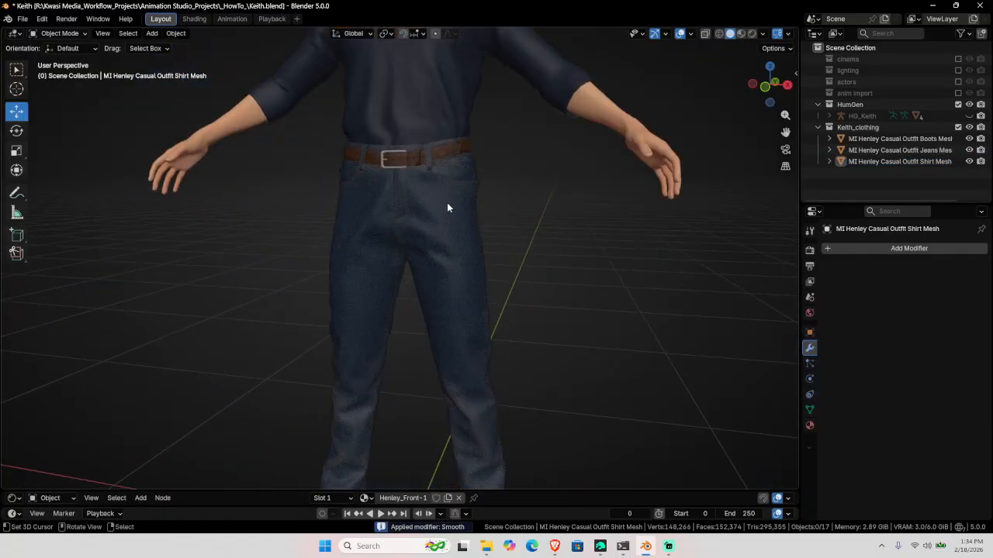
left_click(447, 207)
key("Tab")
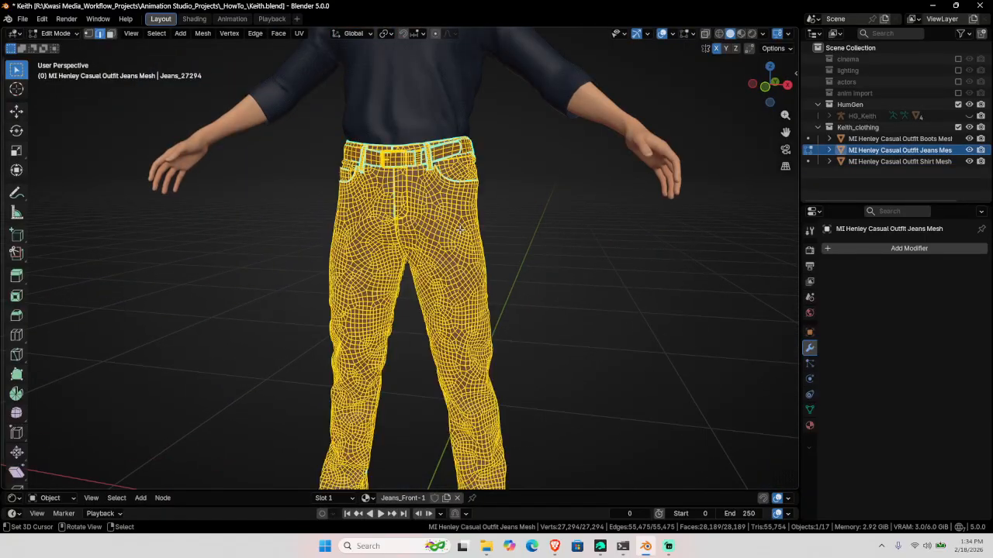
key("F3")
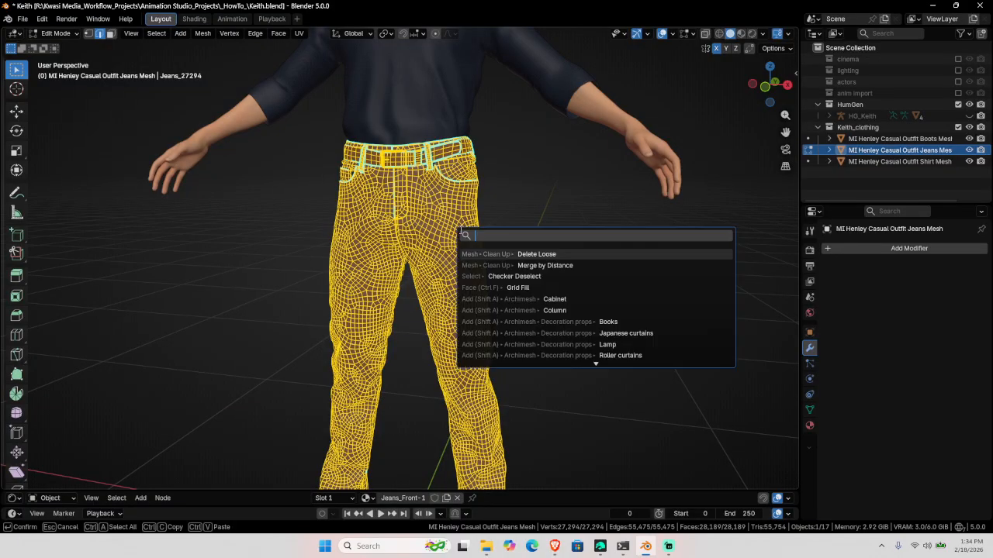
key("Return")
key("Tab")
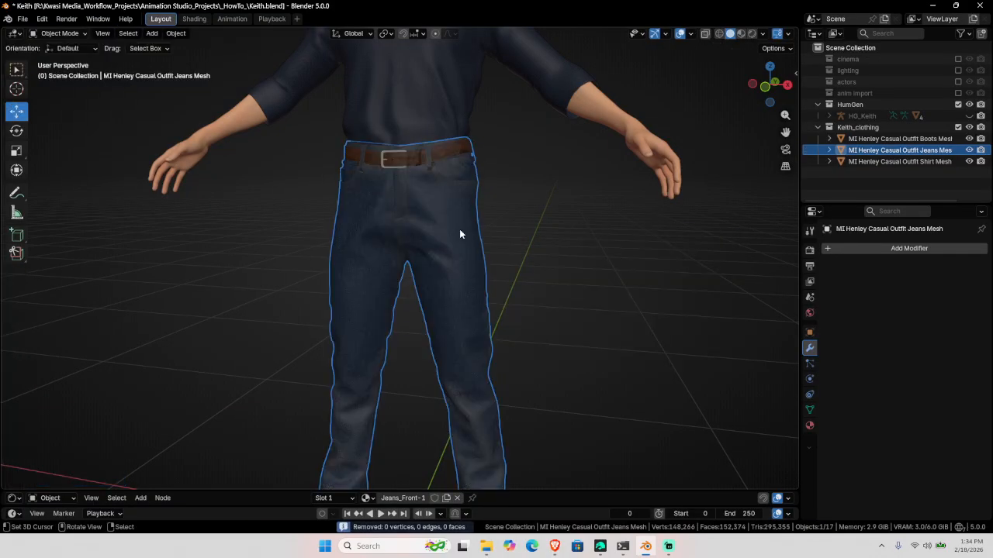
- Run Merge by Distance on the entire boots mesh in Edit Mode
scroll(459, 229, "down", 4)
middle_click_drag(455, 228, 451, 94, "shift")
scroll(469, 256, "up", 4)
left_click(478, 288)
key("Tab")
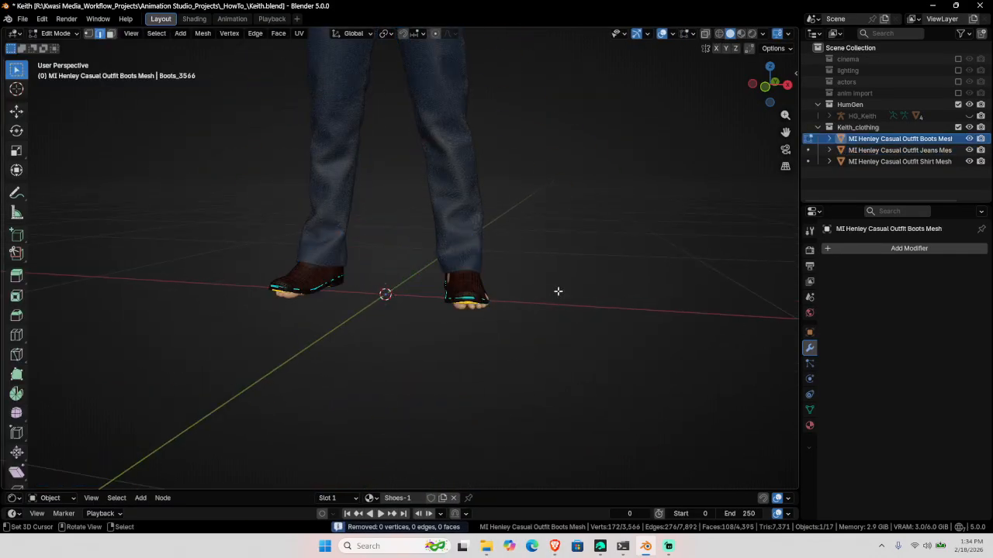
key("a")
key("F3")
key("Down")
key("Return")
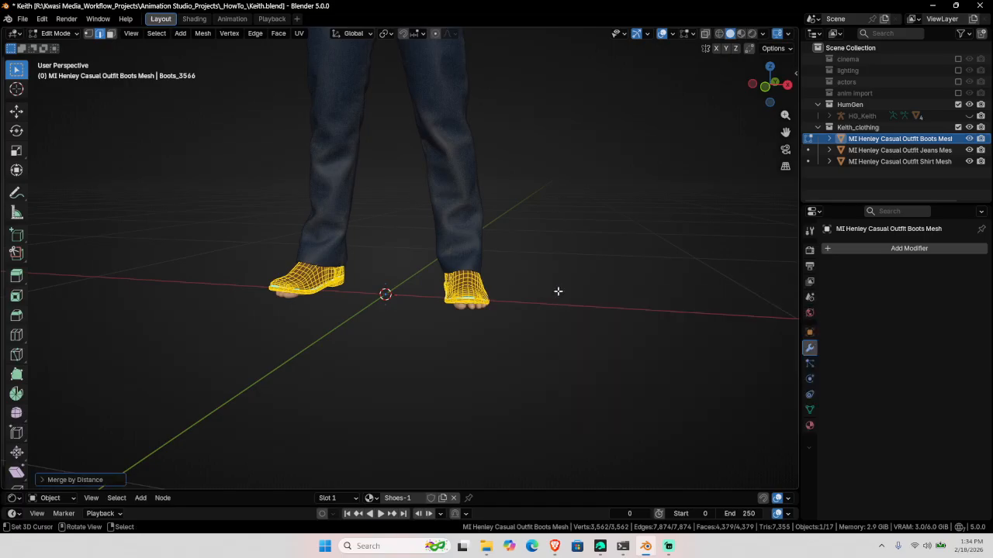
- Run Delete Loose on the boots mesh, then return to Object Mode with nothing selected and save the file
key("F3")
key("Down")
key("Return")
key("Tab")
key("alt+a")
scroll(437, 115, "down", 3)
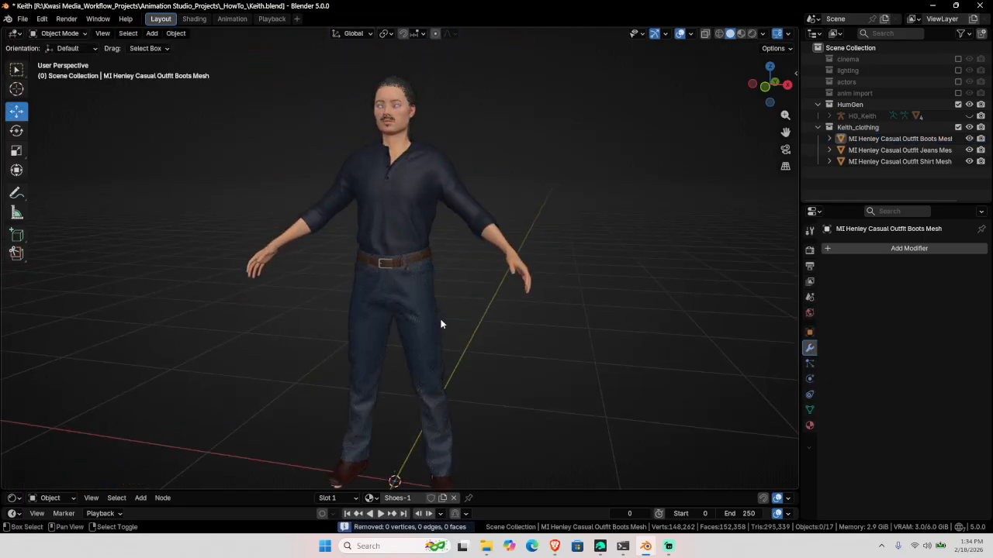
scroll(443, 321, "up", 2)
key("ctrl+s")
- Examine the fit of the shirt, jeans and boots on Keith from head to feet
middle_click_drag(393, 304, 432, 279)
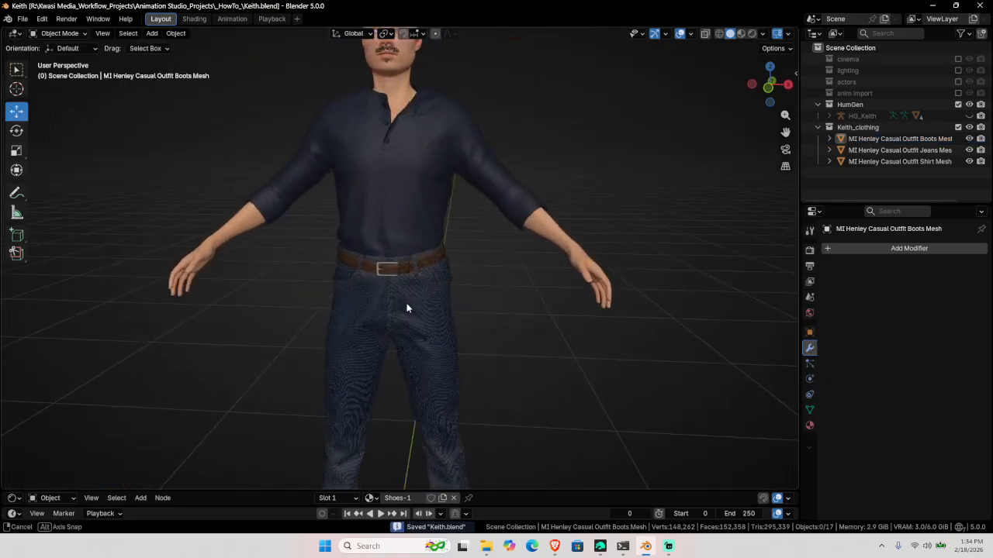
scroll(436, 261, "down", 2)
scroll(435, 261, "up", 4)
middle_click_drag(495, 264, 470, 284)
scroll(450, 287, "down", 2)
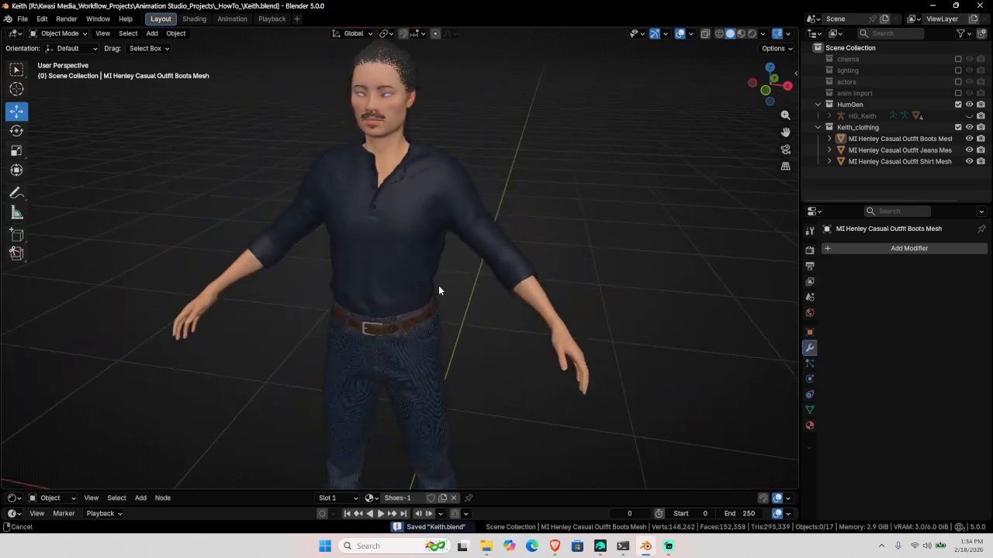
middle_click_drag(444, 341, 497, 228, "shift")
middle_click_drag(476, 314, 467, 146, "shift")
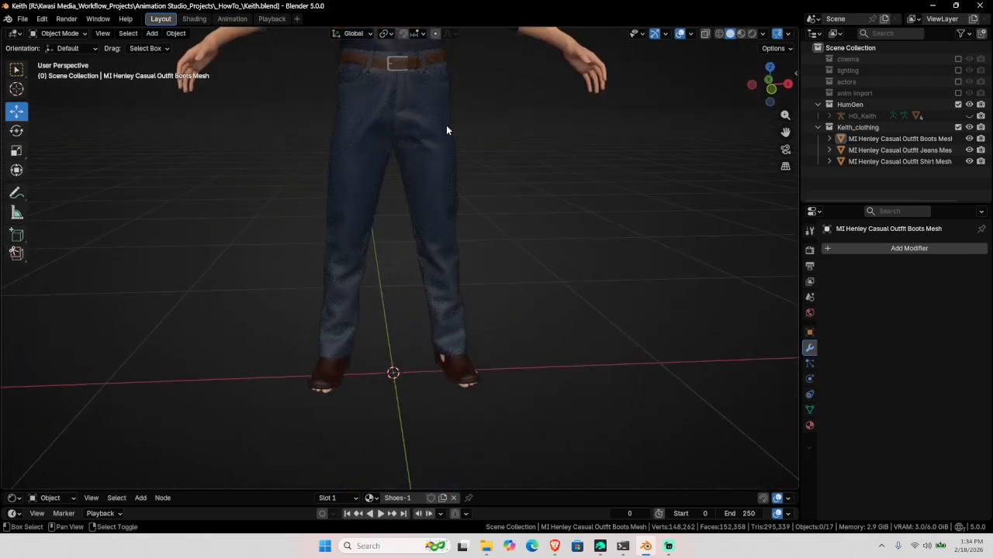
middle_click_drag(446, 126, 464, 259, "shift")
scroll(462, 244, "down", 1)
middle_click_drag(463, 170, 450, 349, "shift")
scroll(465, 244, "up", 2)
scroll(445, 270, "up", 2)
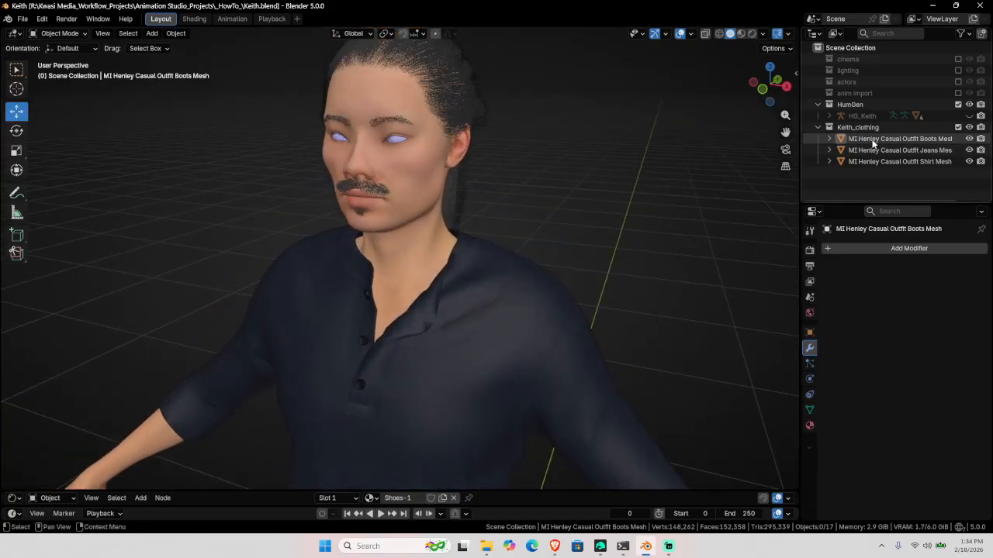
- Enable Scale Fix in the Auto-Rig Pro bind options, and unhide and select the HG_Keith rig
key("n")
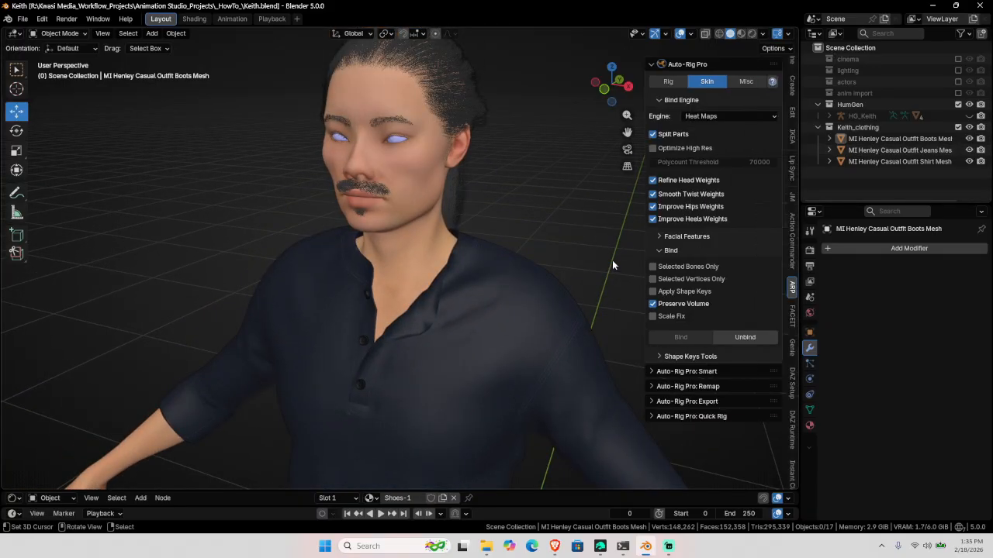
left_click(654, 316)
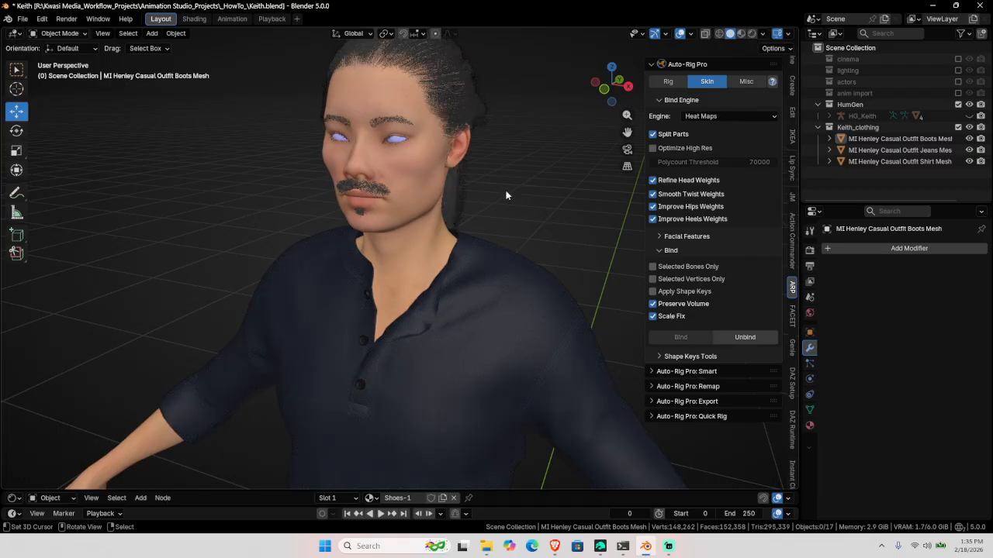
left_click(969, 116)
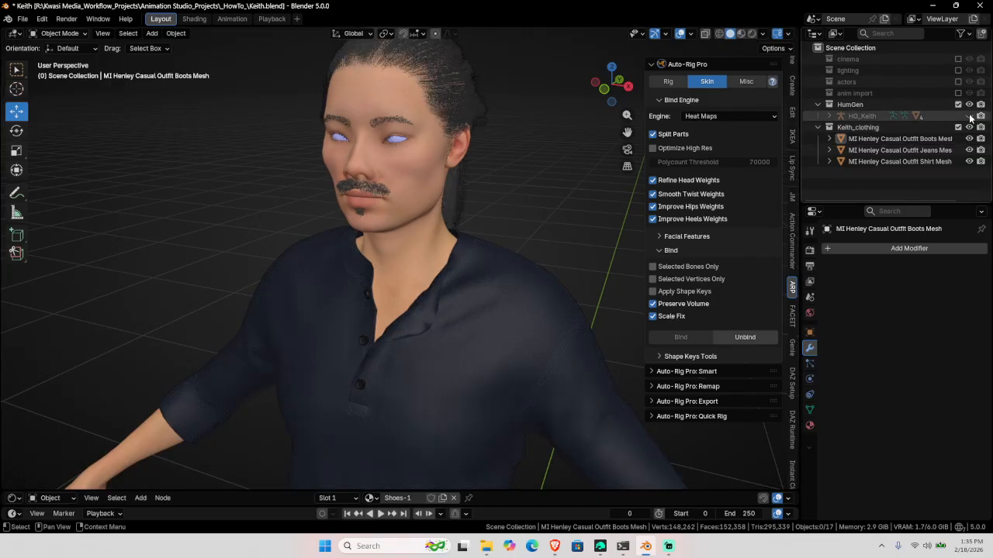
left_click(866, 116)
scroll(440, 215, "down", 5)
middle_click_drag(426, 271, 442, 226)
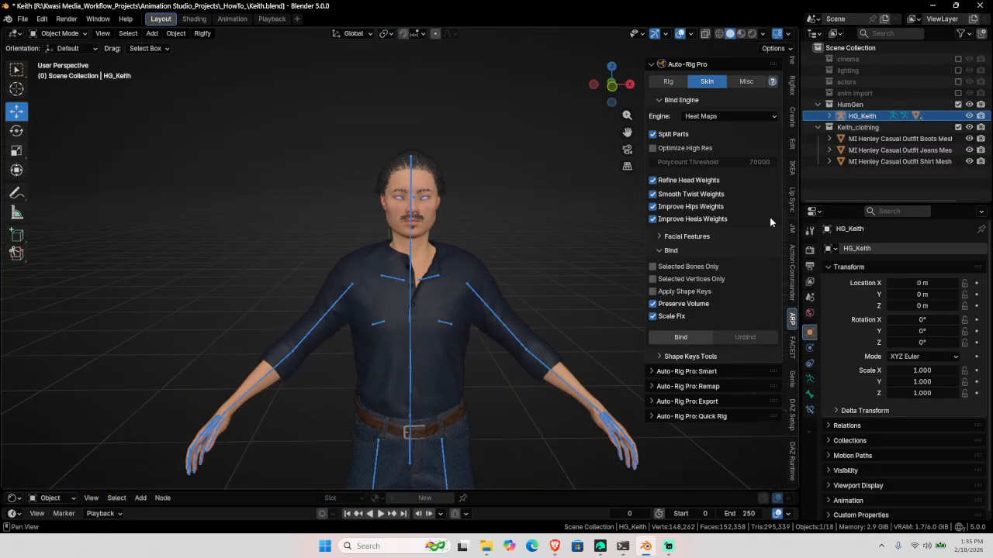
- Add the facial rig to Keith through the HumGen Expression settings, keeping HG_Keith selected
scroll(792, 155, "up", 5)
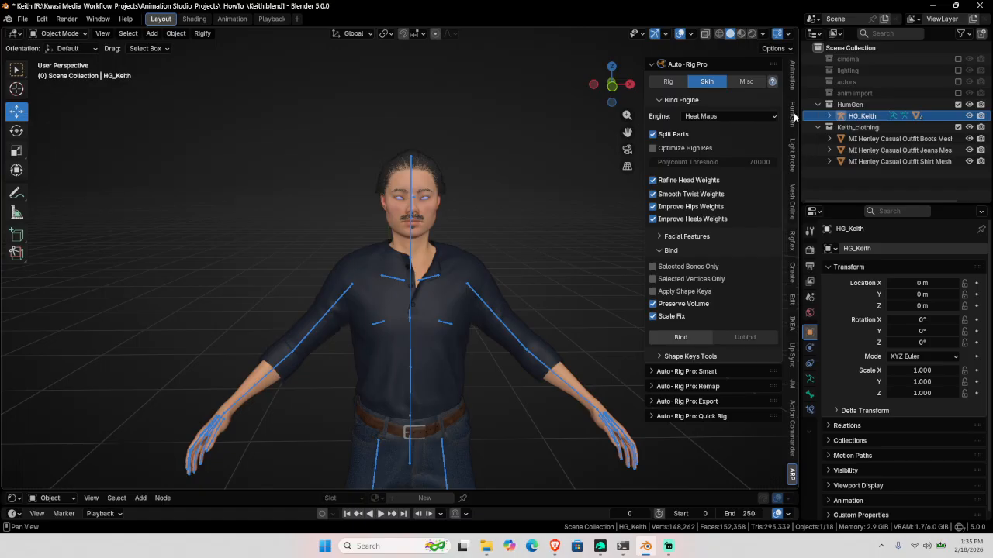
left_click(792, 113)
left_click(680, 247)
left_click(747, 139)
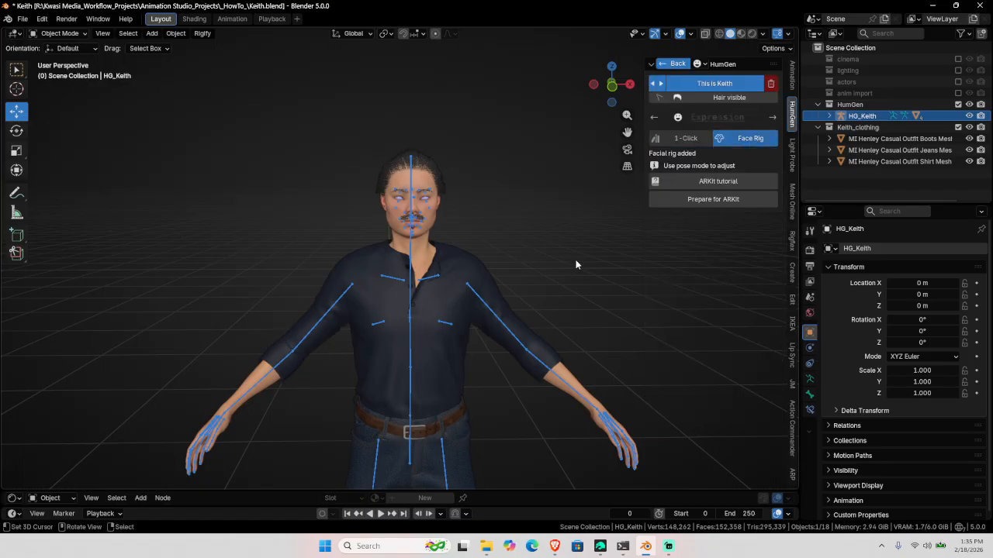
left_click(678, 65)
scroll(493, 247, "up", 3)
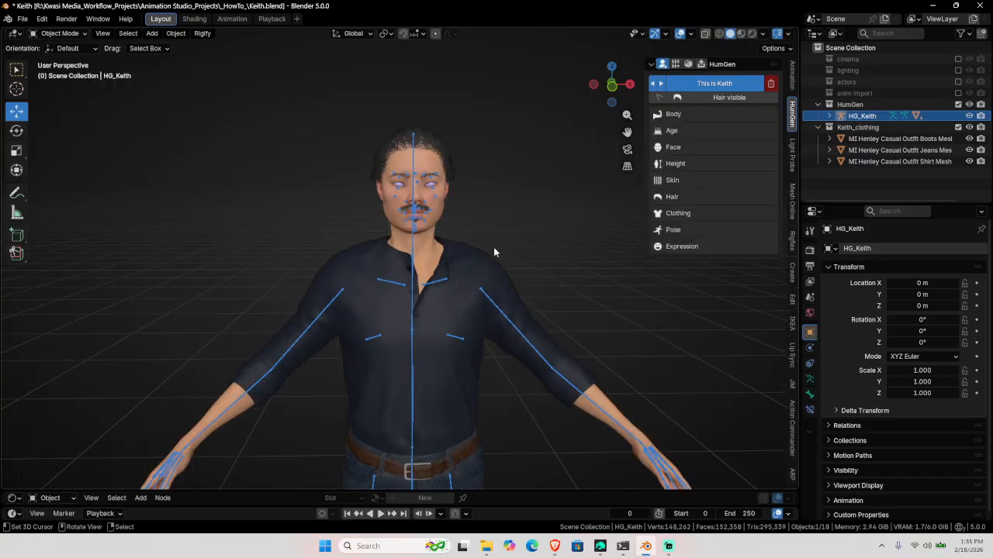
middle_click_drag(454, 275, 499, 236)
left_click(566, 203)
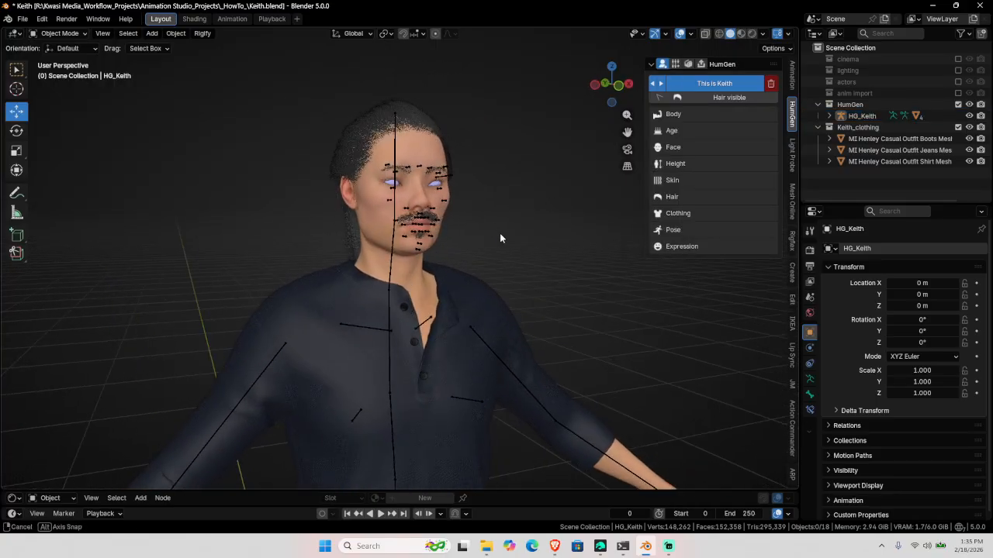
left_click(451, 211)
middle_click_drag(452, 210, 458, 211)
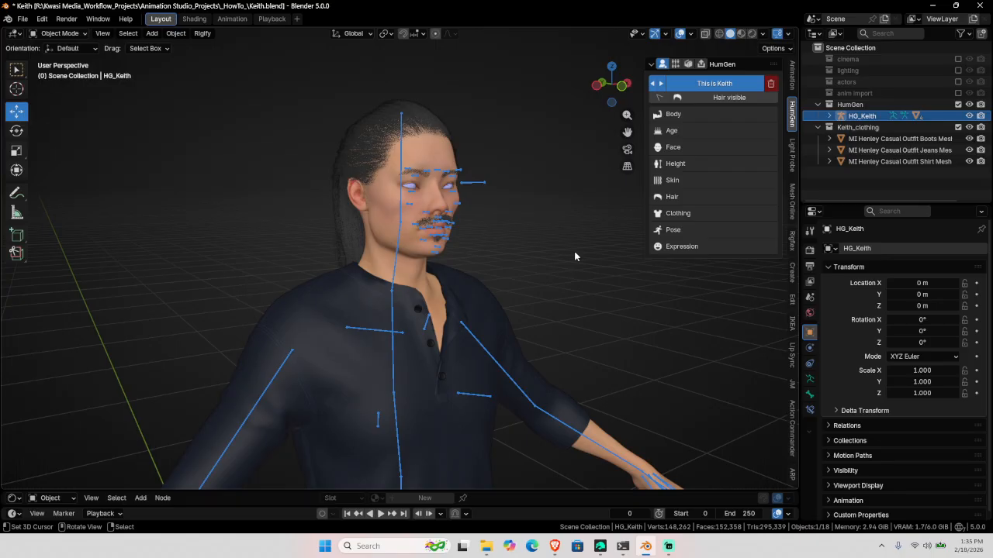
- Generate a Rigify rig for Keith from the HumGen Pose settings
left_click(673, 230)
left_click(744, 138)
scroll(514, 232, "down", 3)
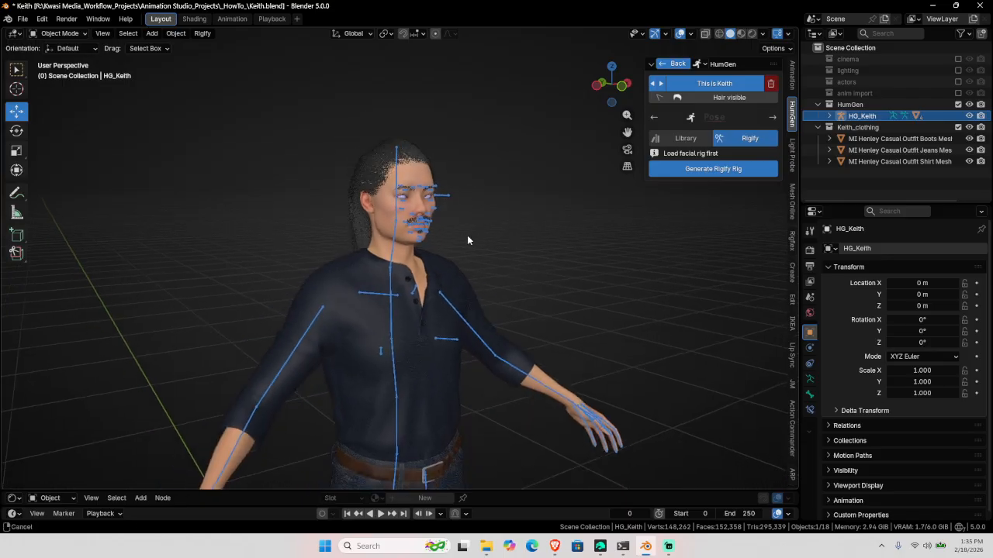
middle_click_drag(468, 235, 479, 231)
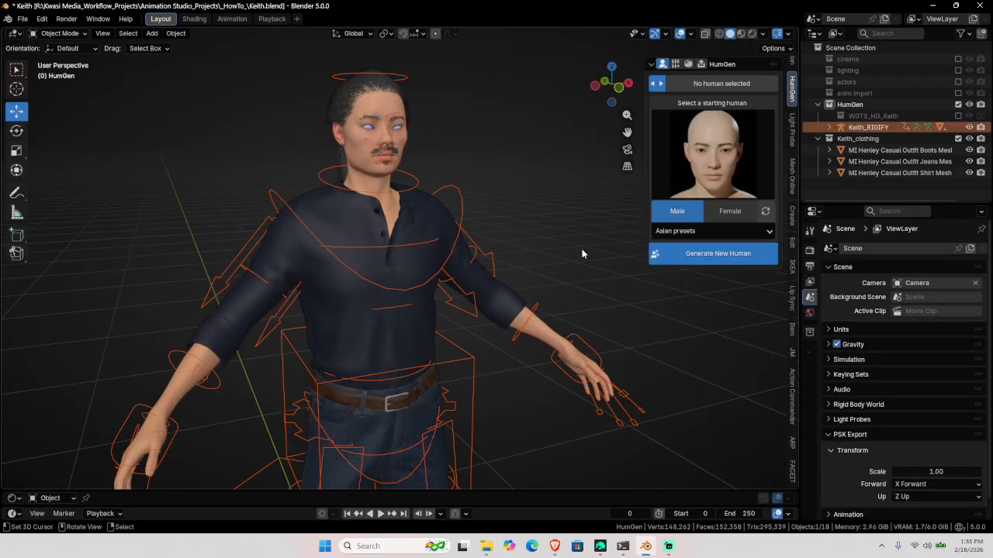
- Select the Keith_RIGIFY armature and enable In Front in its viewport display settings
left_click(868, 127)
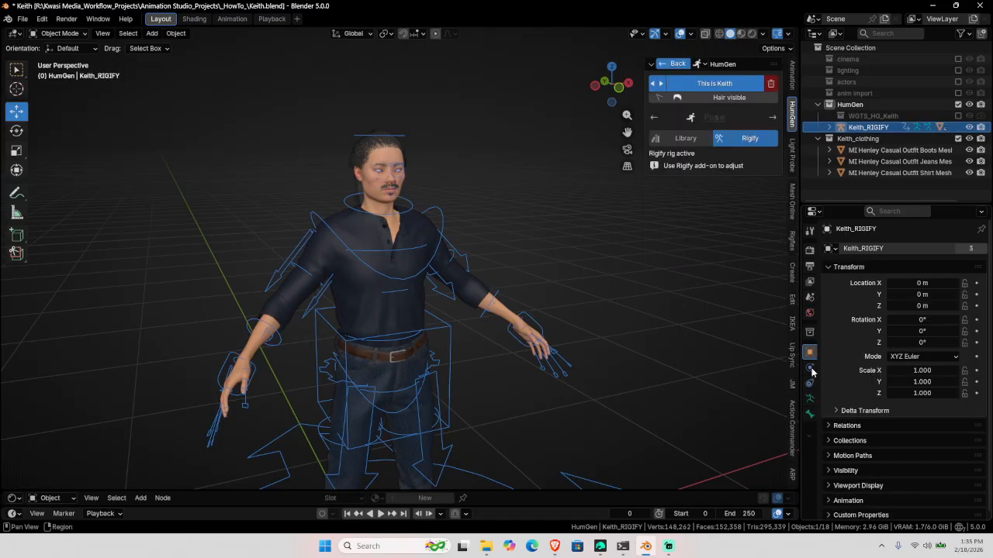
left_click(810, 400)
left_click(889, 494)
scroll(532, 249, "up", 2)
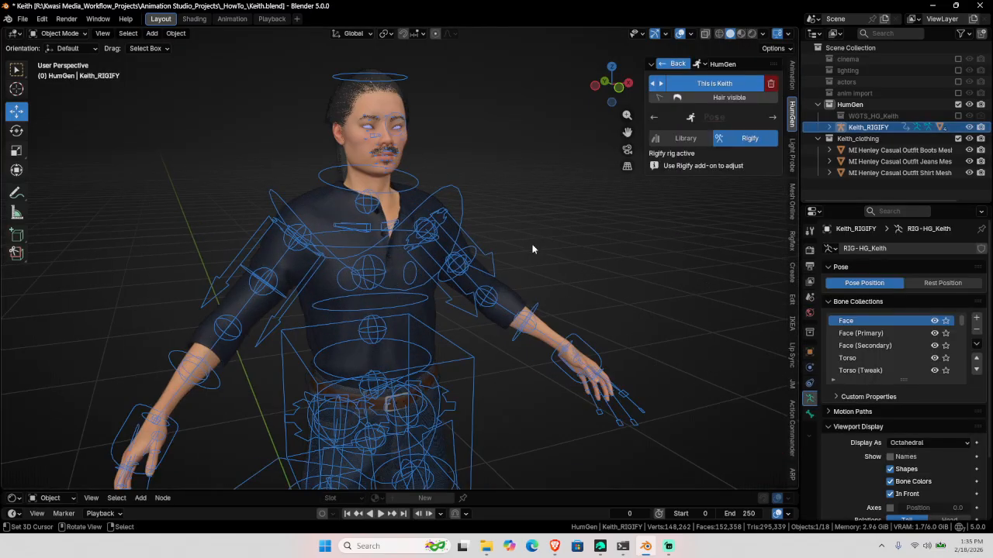
- Hide the Face (Secondary), Fingers, arm FK, leg IK, and arm and leg Tweak rig layers
scroll(793, 82, "up", 3)
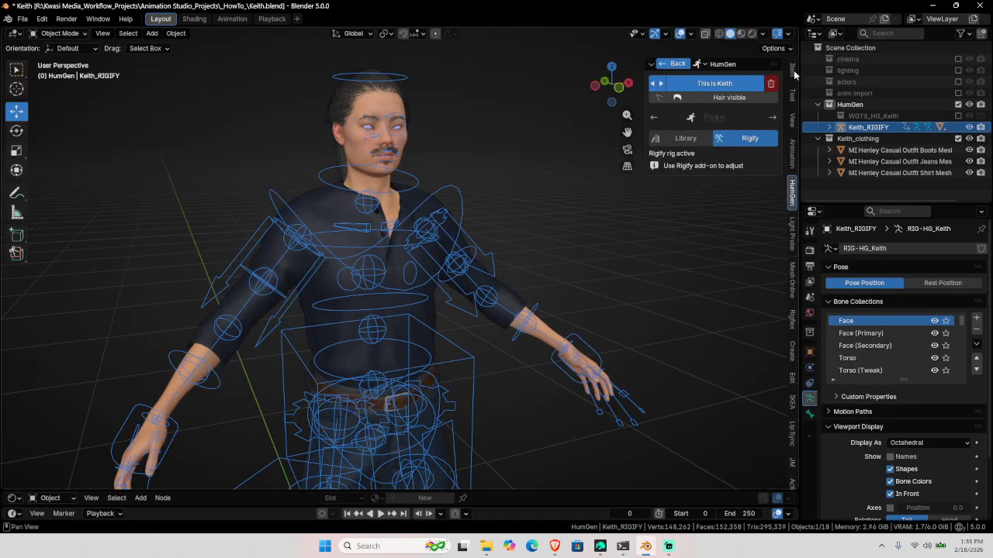
left_click(793, 76)
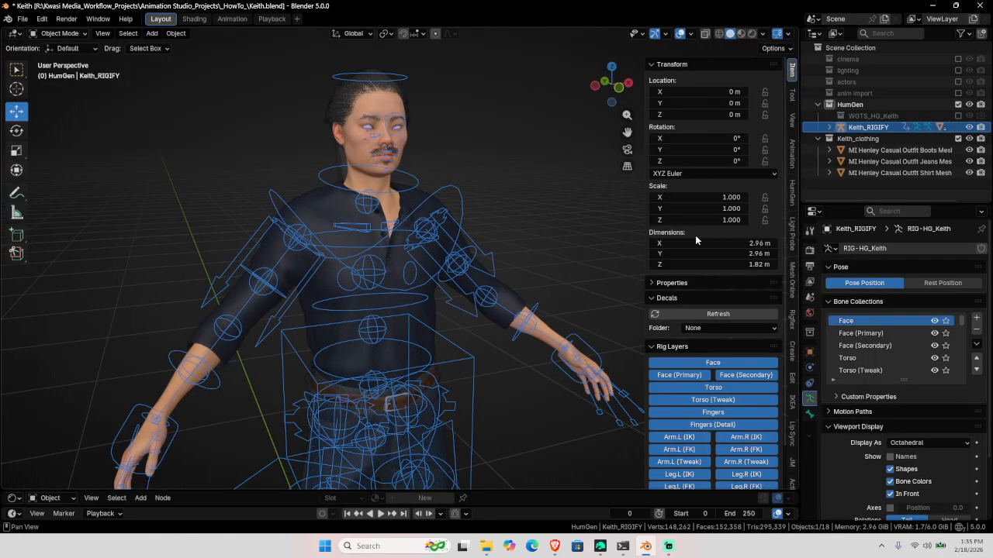
left_click(687, 298)
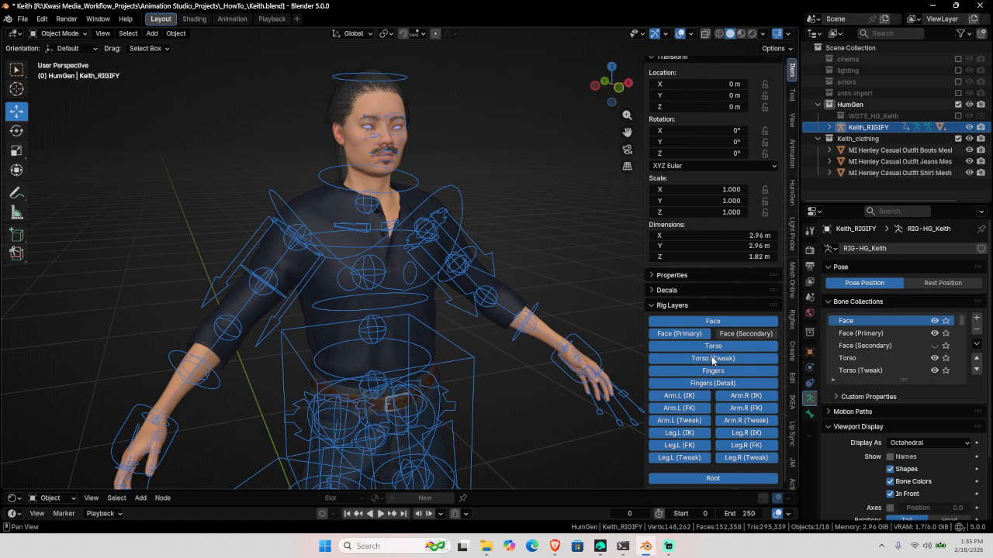
left_click(694, 408)
left_click(723, 409)
left_click(699, 435)
left_click(737, 433)
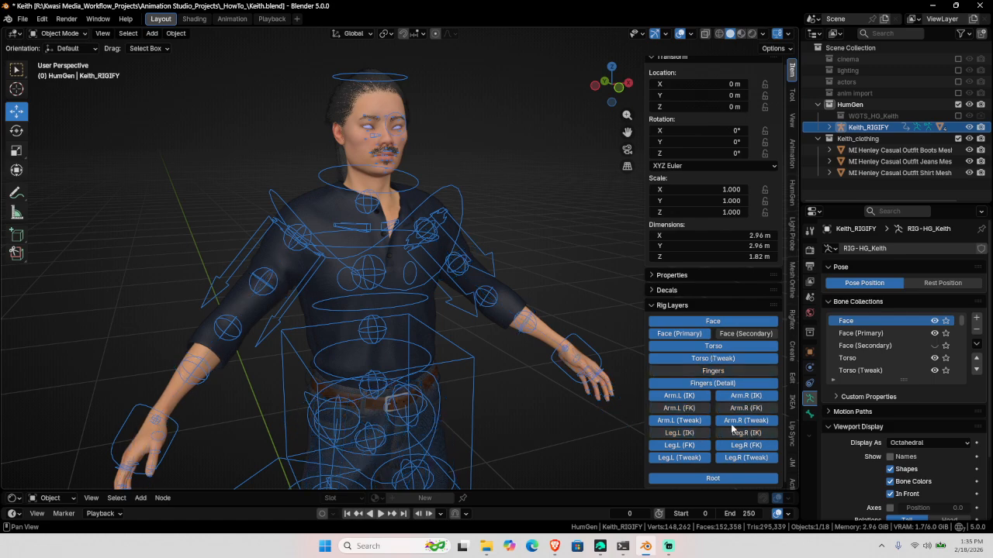
left_click(696, 423)
left_click(740, 422)
left_click(682, 458)
left_click(745, 457)
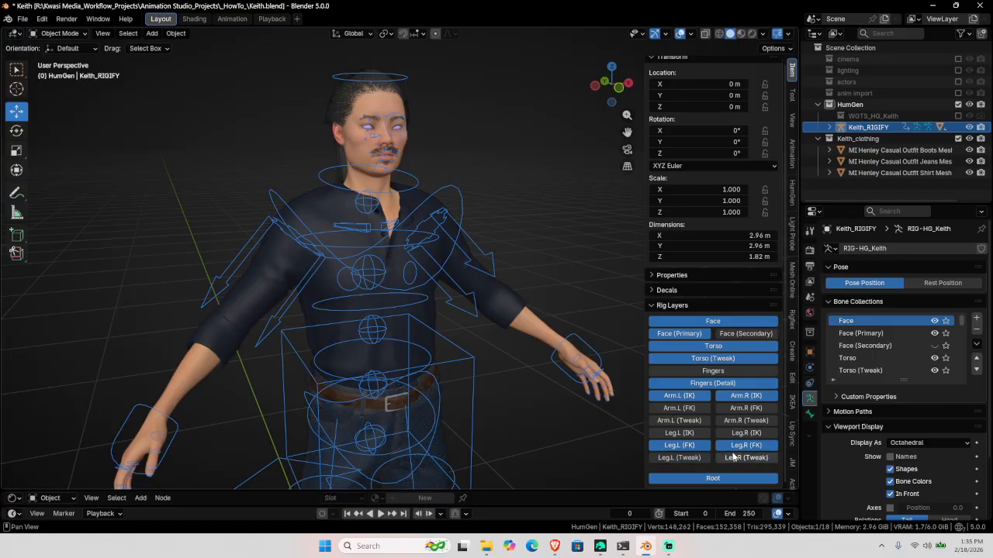
- Show the Leg.L and Leg.R IK rig layers and hide both leg FK layers
left_click(680, 433)
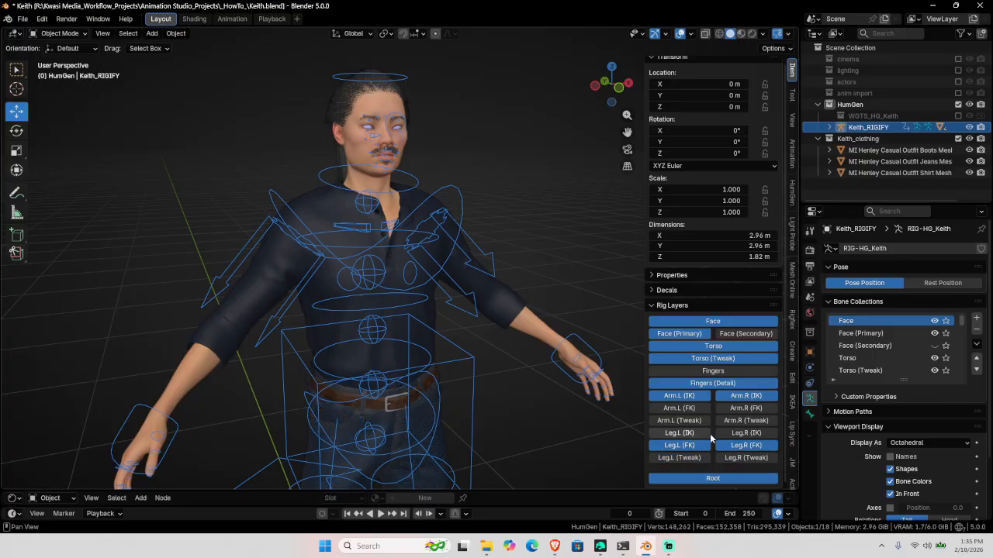
left_click(745, 433)
left_click(745, 445)
left_click(680, 445)
scroll(535, 248, "down", 4)
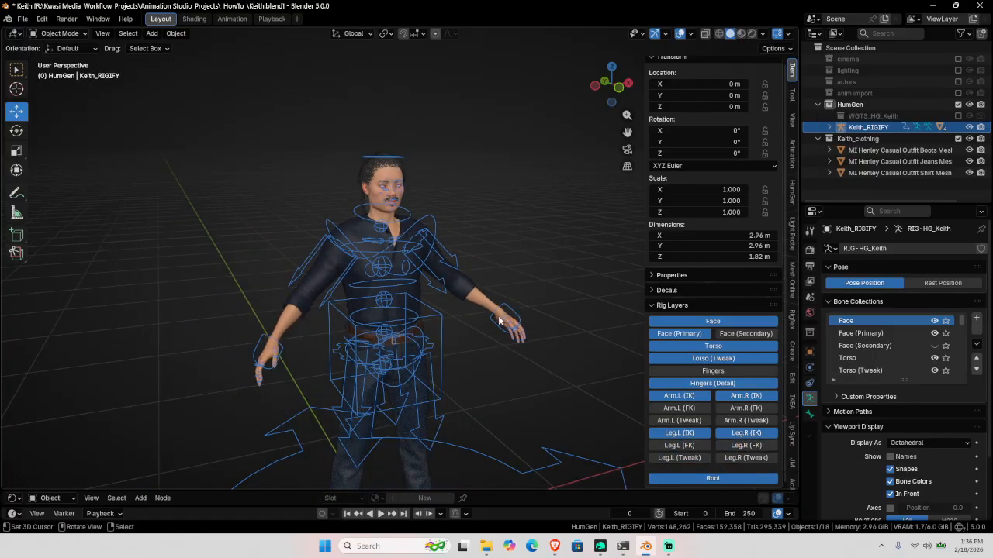
- Try moving the torso control of Keith_RIGIFY in Pose Mode, cancel the move and return to Object Mode
middle_click_drag(501, 319, 410, 192, "shift")
left_click(495, 194)
scroll(498, 195, "up", 3)
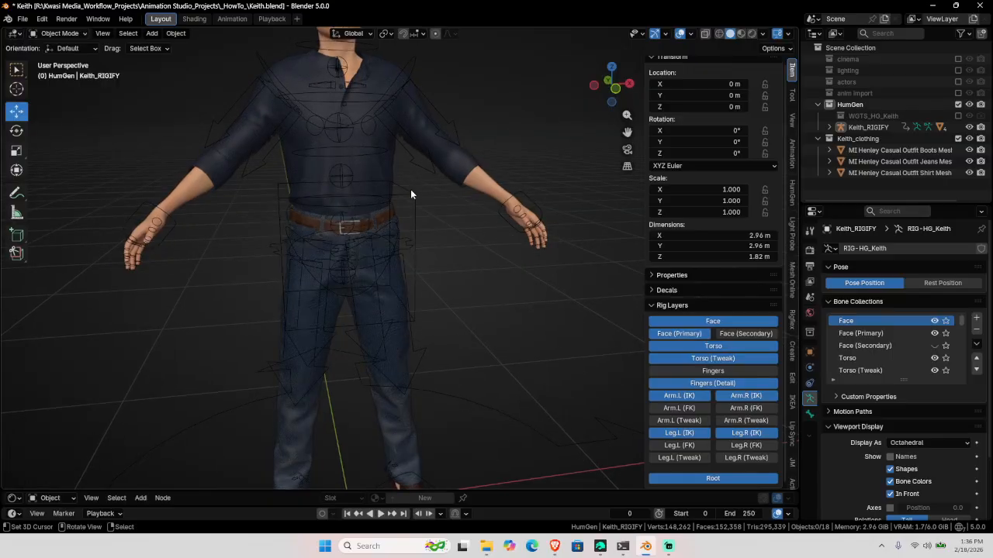
left_click(413, 196)
key("ctrl+Tab")
key("g")
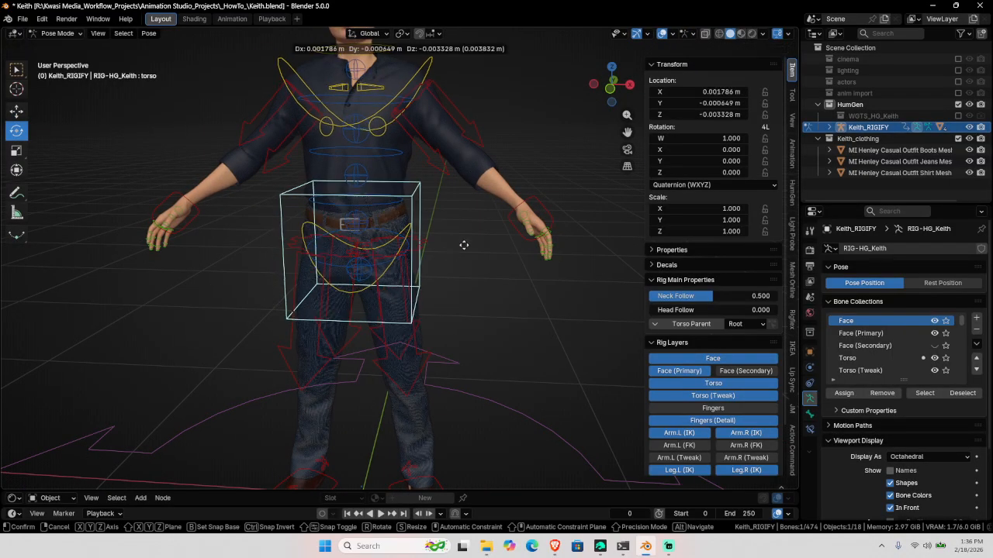
right_click(428, 232)
middle_click_drag(428, 232, 466, 233)
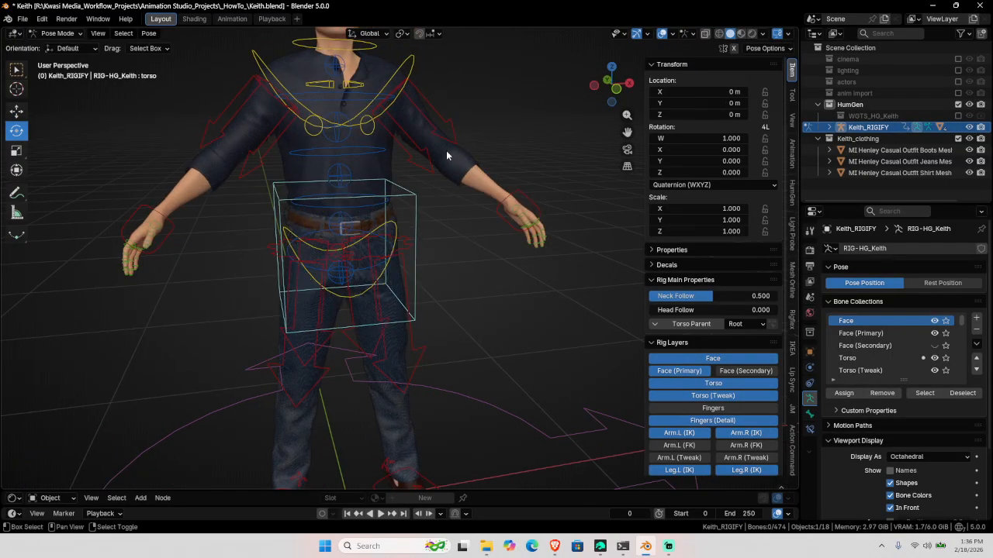
middle_click_drag(450, 159, 454, 287, "shift")
key("ctrl+Tab")
- Bind the shirt mesh to Keith_RIGIFY with Auto-Rig Pro using the Heat Maps engine, Preserve Volume and Scale Fix
scroll(456, 287, "up", 1)
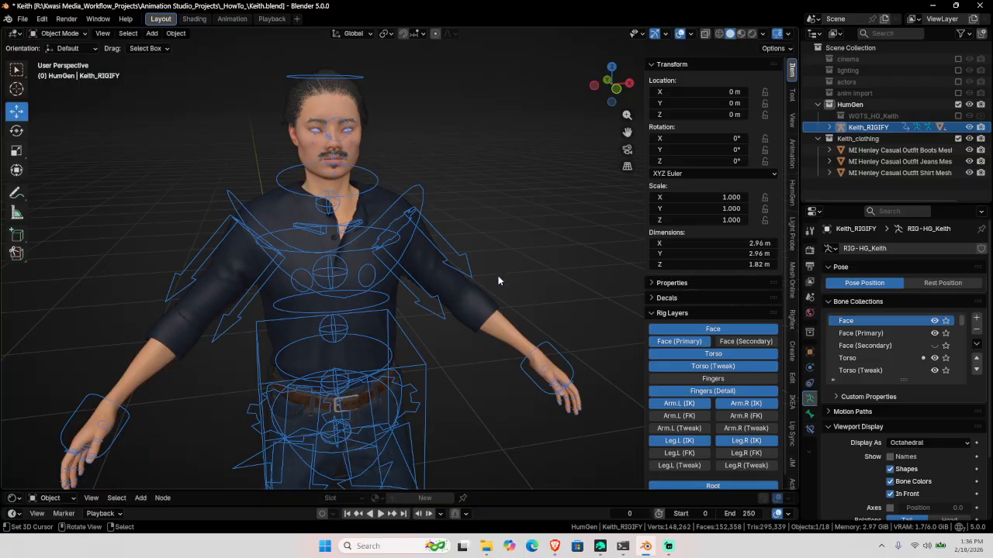
scroll(792, 439, "down", 3)
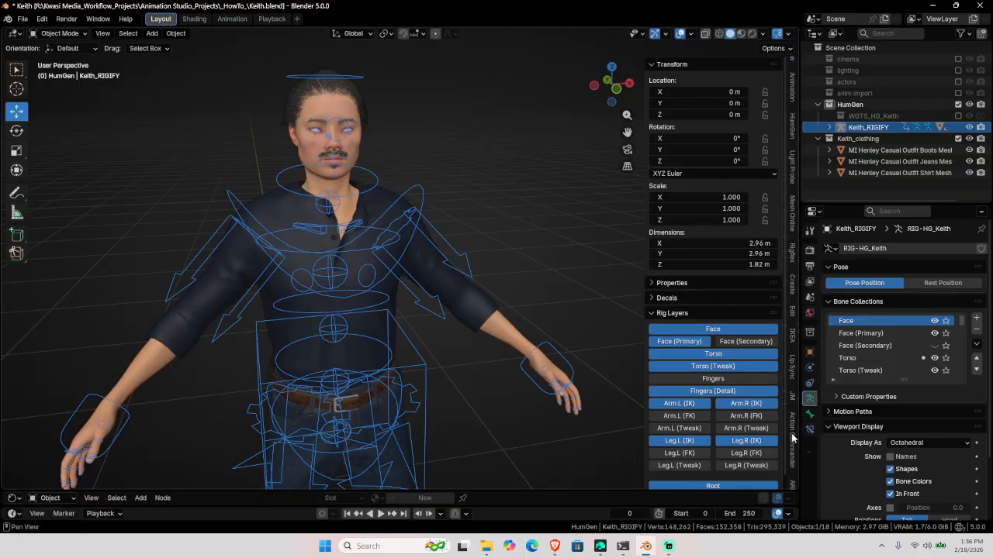
scroll(792, 439, "down", 2)
left_click(792, 421)
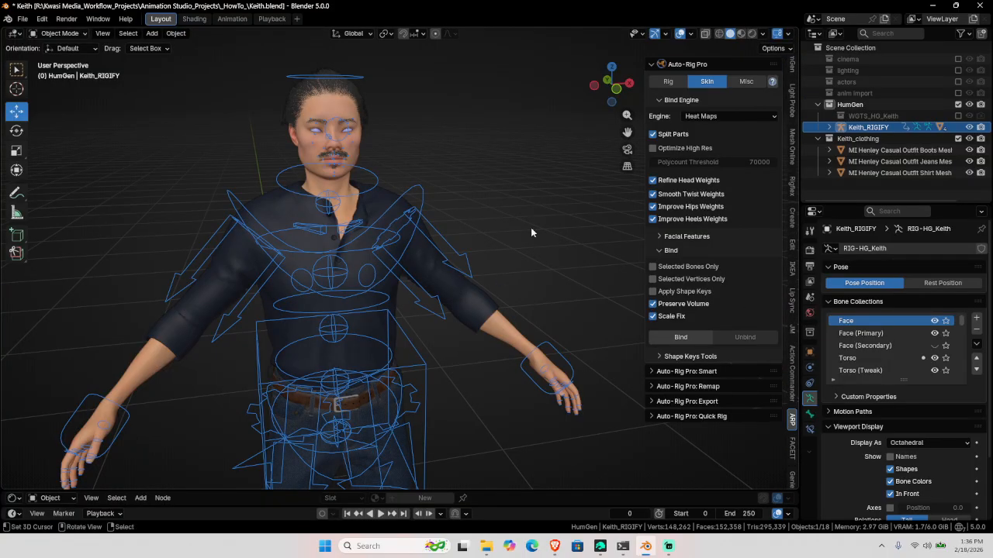
middle_click_drag(498, 256, 420, 255)
middle_click_drag(411, 193, 509, 242)
left_click(401, 186)
left_click(500, 234, "shift")
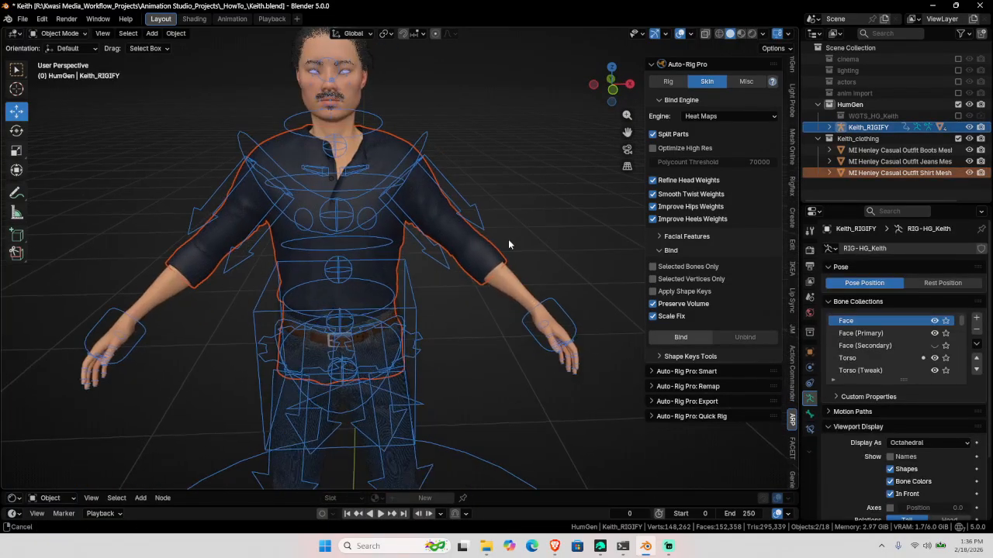
left_click(687, 340)
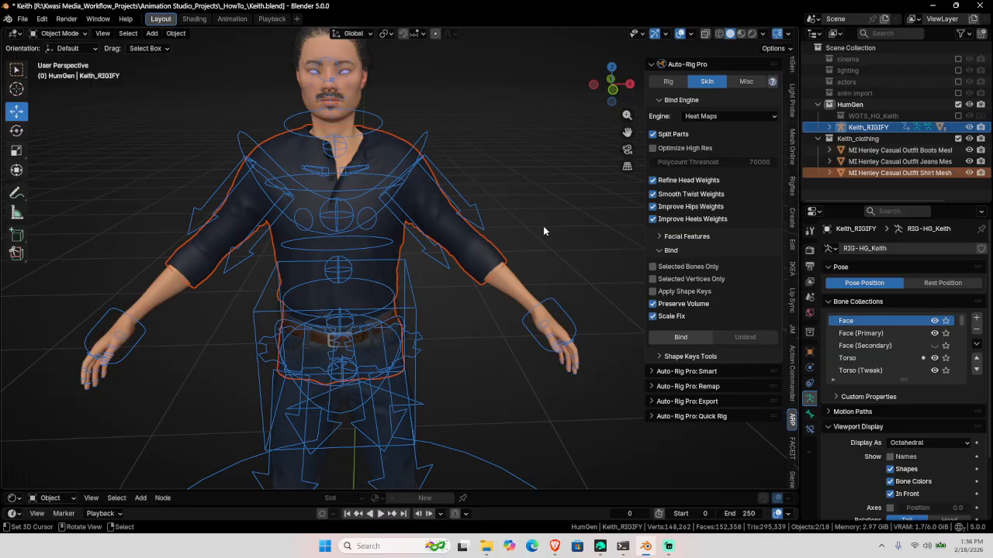
- Bring up the parenting options for the shirt and Keith_RIGIFY, and select the shirt mesh to check its vertex groups
key("alt+p")
left_click(543, 232)
key("ctrl+p")
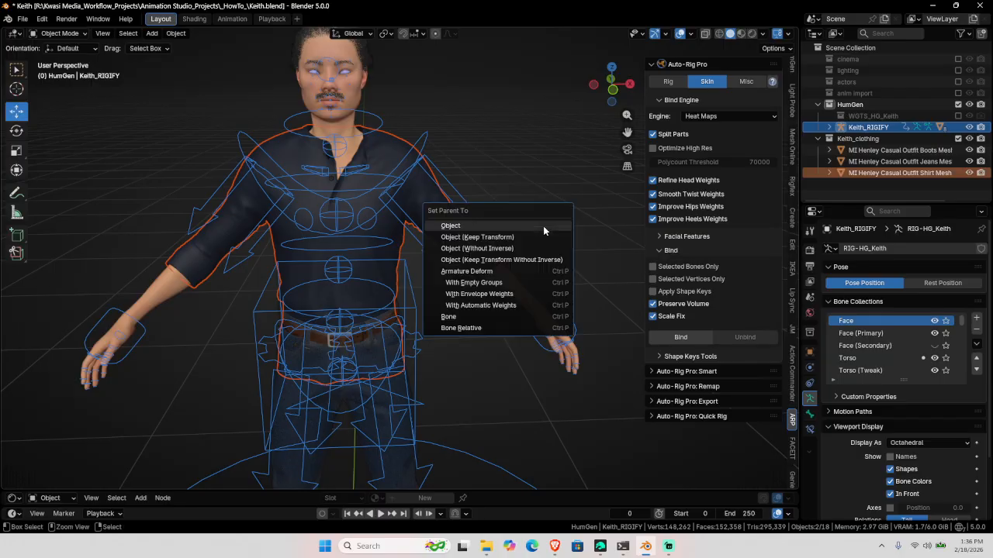
left_click(497, 307)
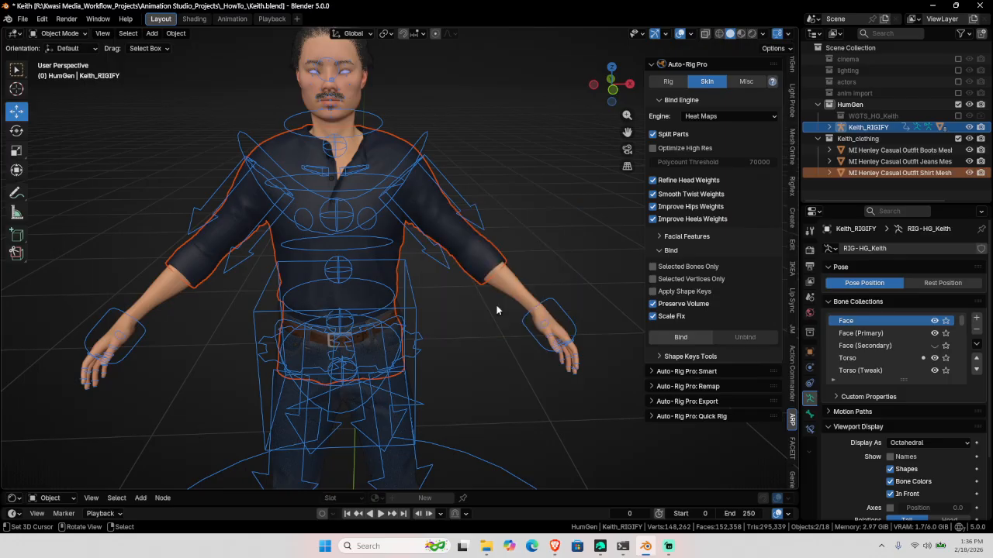
left_click(888, 173)
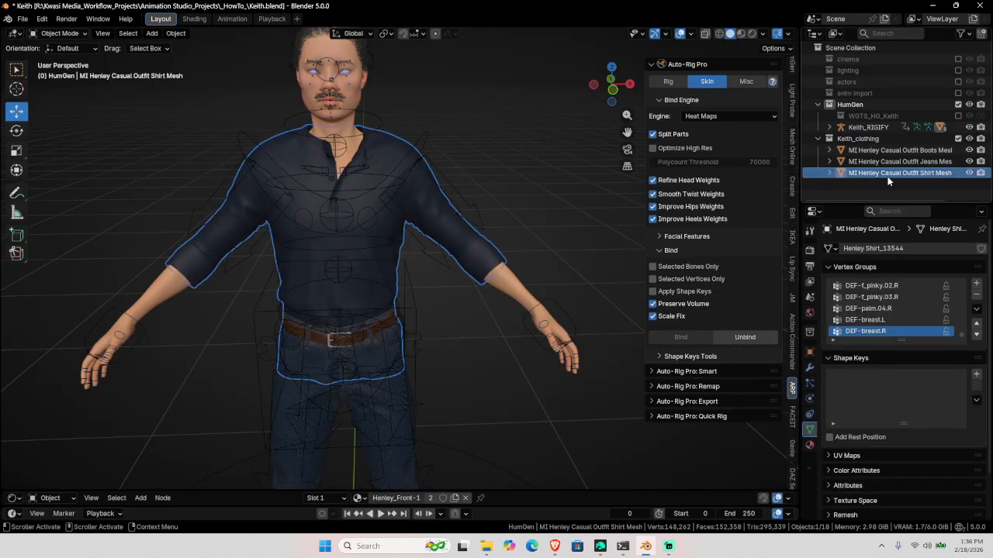
- Save the file and bind the jeans mesh to Keith_RIGIFY with Auto-Rig Pro using the Heat Maps engine
middle_click_drag(431, 370, 479, 309)
middle_click_drag(479, 309, 471, 248, "shift")
key("ctrl+s")
scroll(470, 249, "up", 2)
left_click(391, 273)
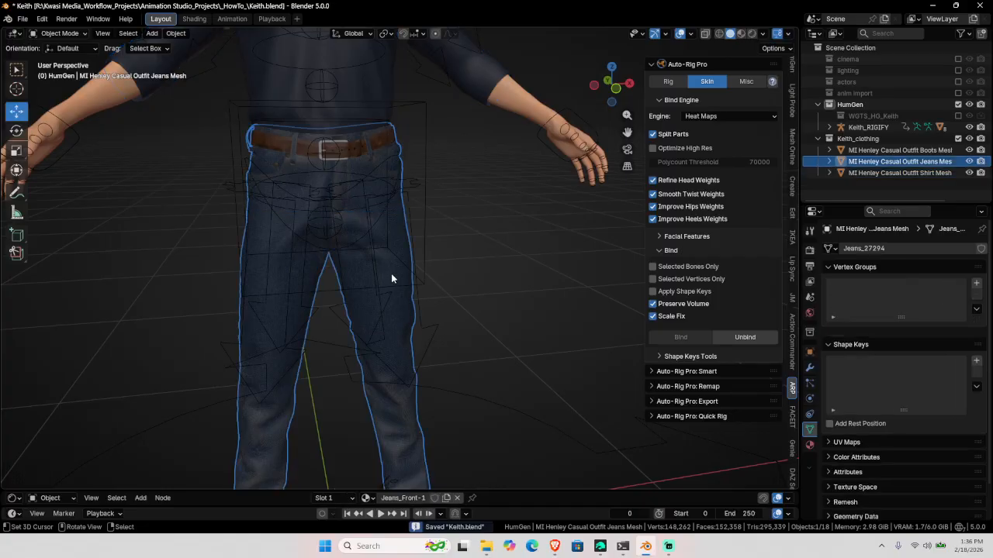
left_click(425, 131, "shift")
left_click(680, 338)
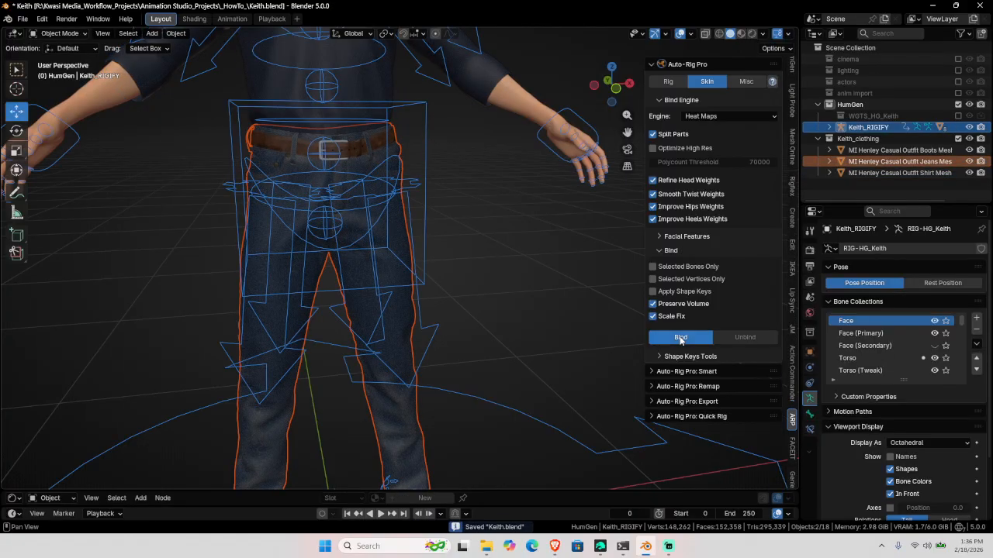
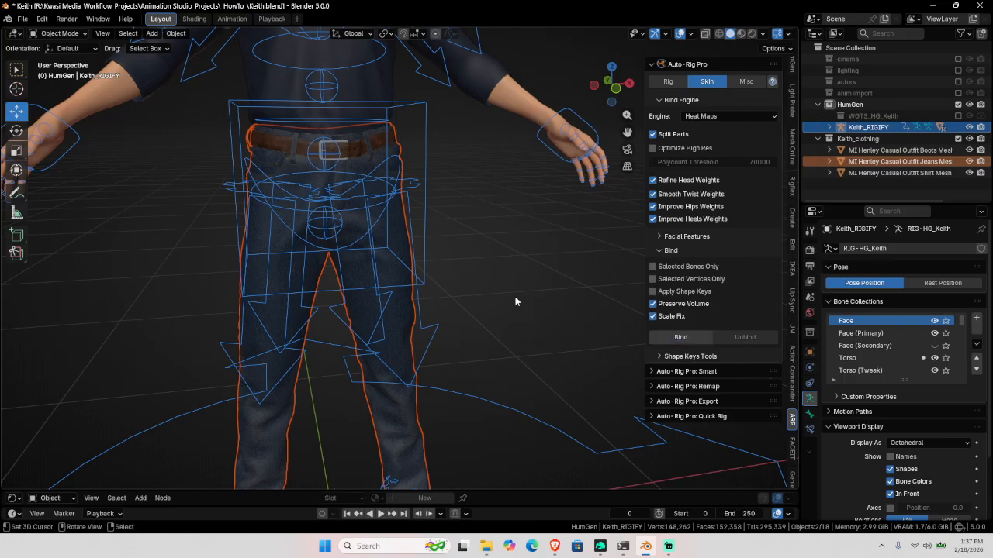
- Save the file and bind the boots mesh to Keith_RIGIFY with Auto-Rig Pro using the Heat Maps engine
left_click(518, 249)
scroll(511, 264, "down", 4)
middle_click_drag(459, 346, 468, 232, "shift")
scroll(467, 232, "up", 4)
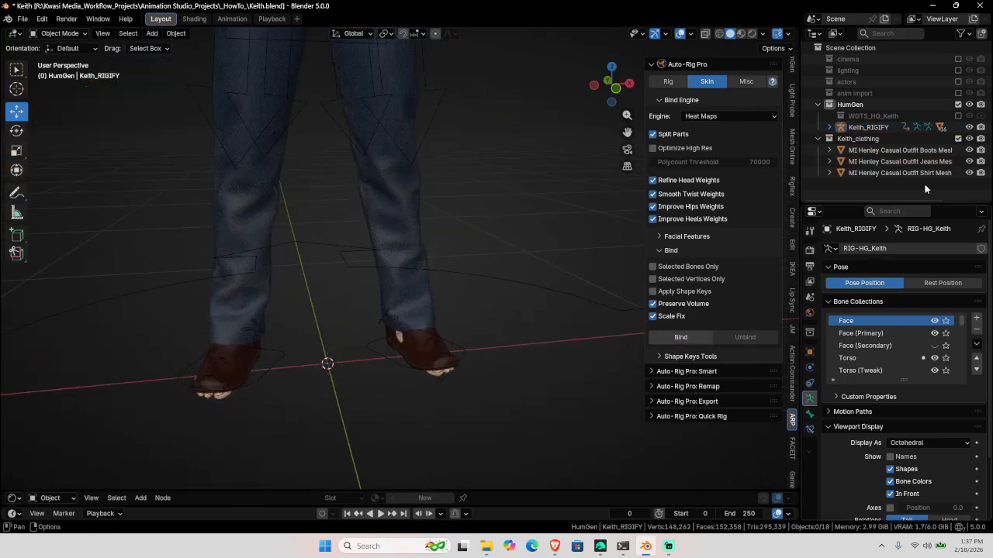
left_click(904, 150)
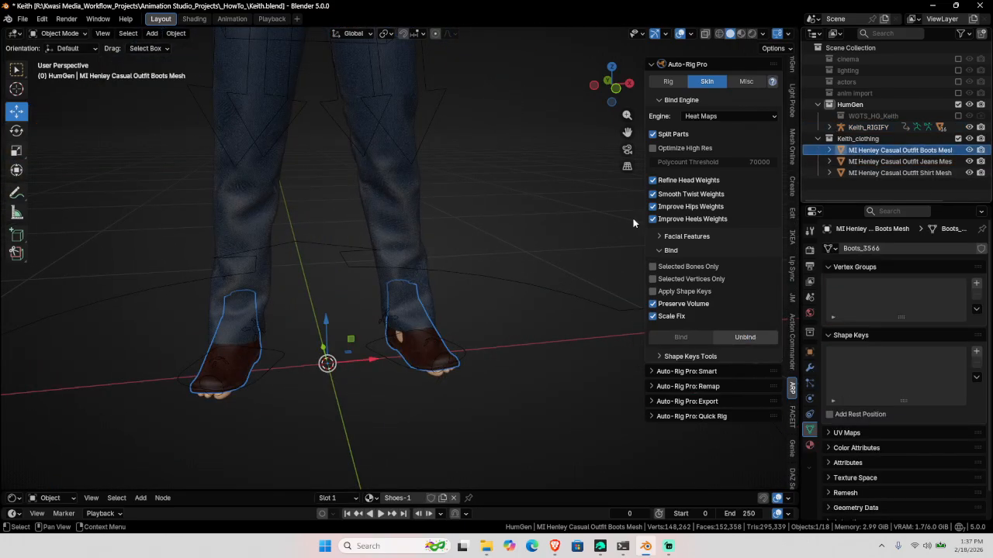
key("ctrl+s")
left_click(513, 281, "shift")
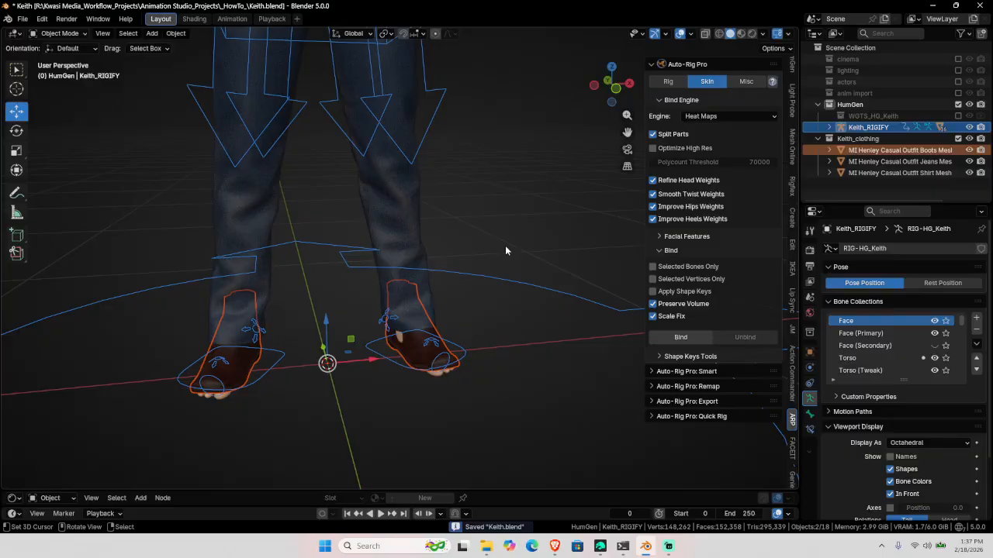
left_click(681, 339)
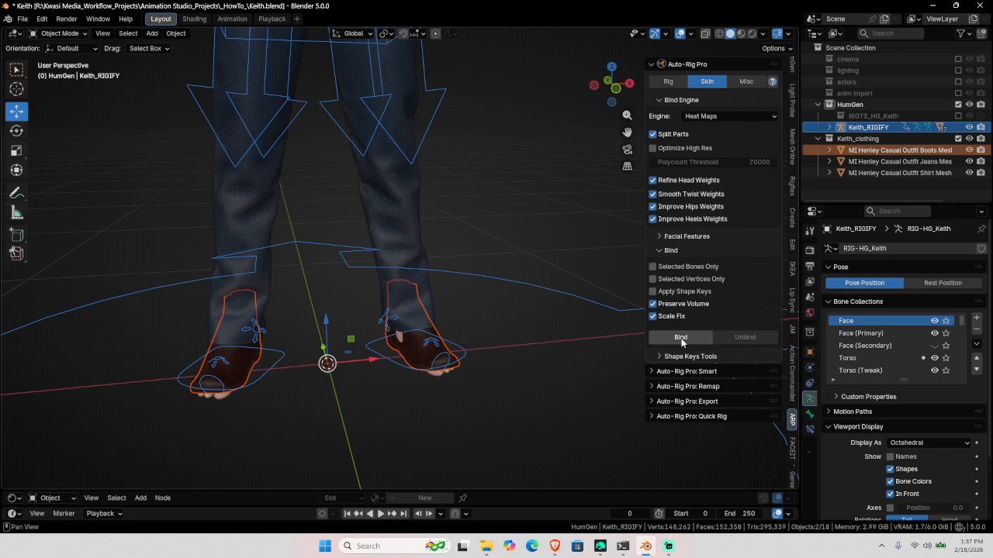
- Put Keith_RIGIFY into Pose Mode and select its torso control with the Move tool active
left_click(544, 166)
scroll(411, 156, "down", 5)
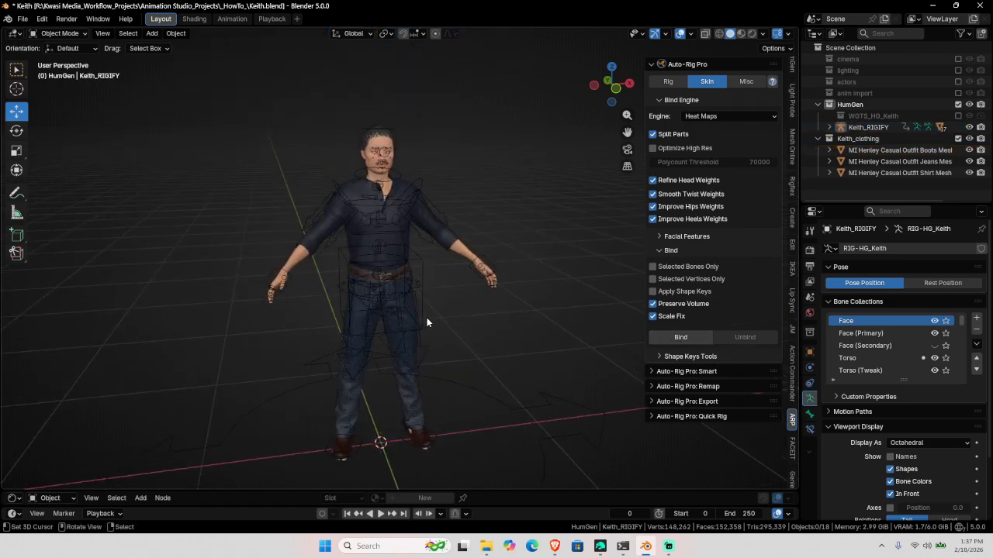
scroll(428, 302, "up", 3)
left_click(434, 282)
key("ctrl+Tab")
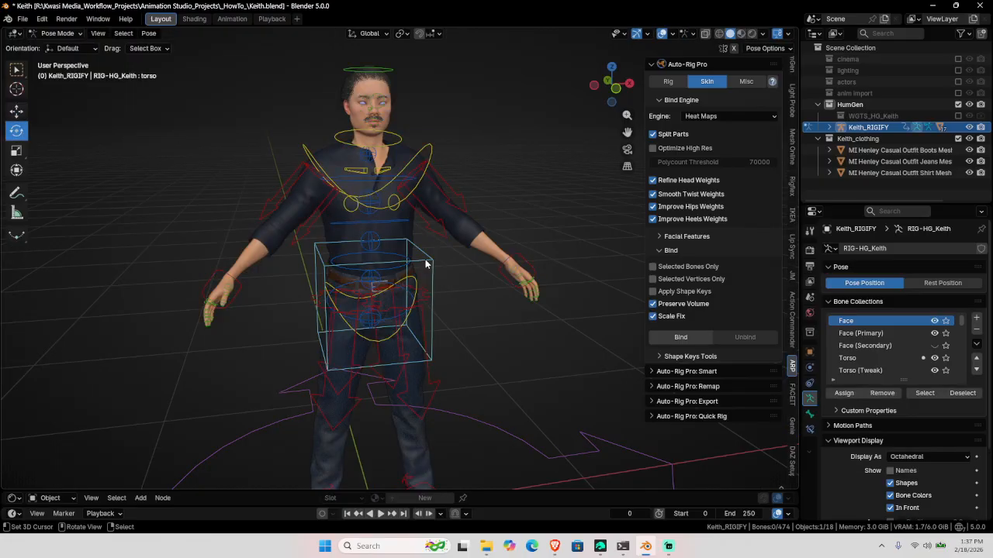
left_click(425, 264)
left_click(16, 111)
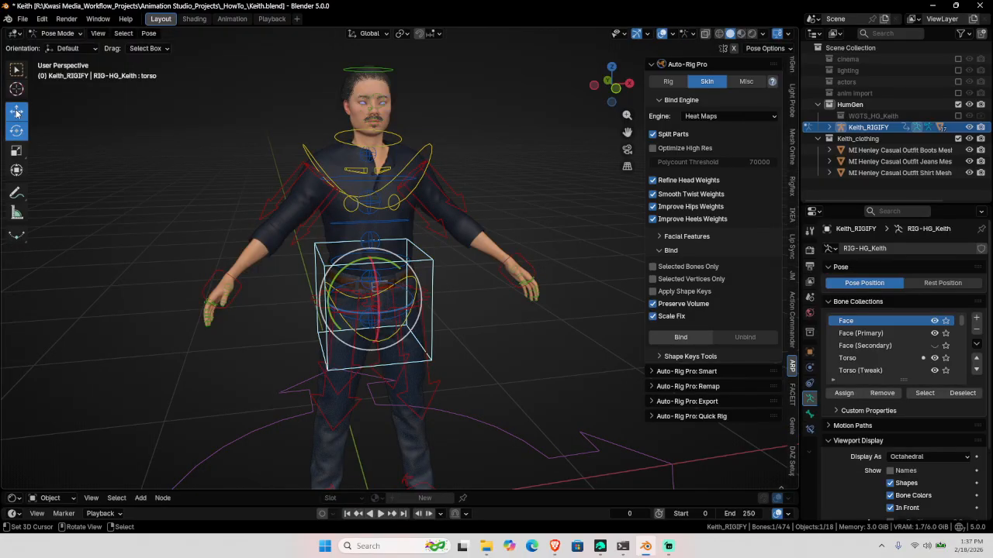
key("shift+space")
left_click(475, 295)
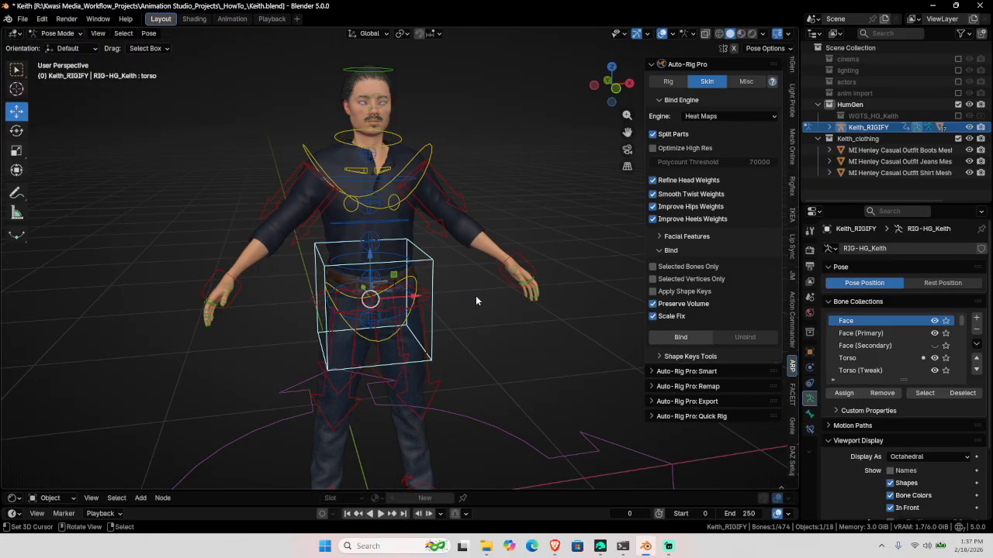
- Try lowering the torso control backwards into a sitting pose in the right orthographic view, inspect the clothing, and undo the move
key("KP_3")
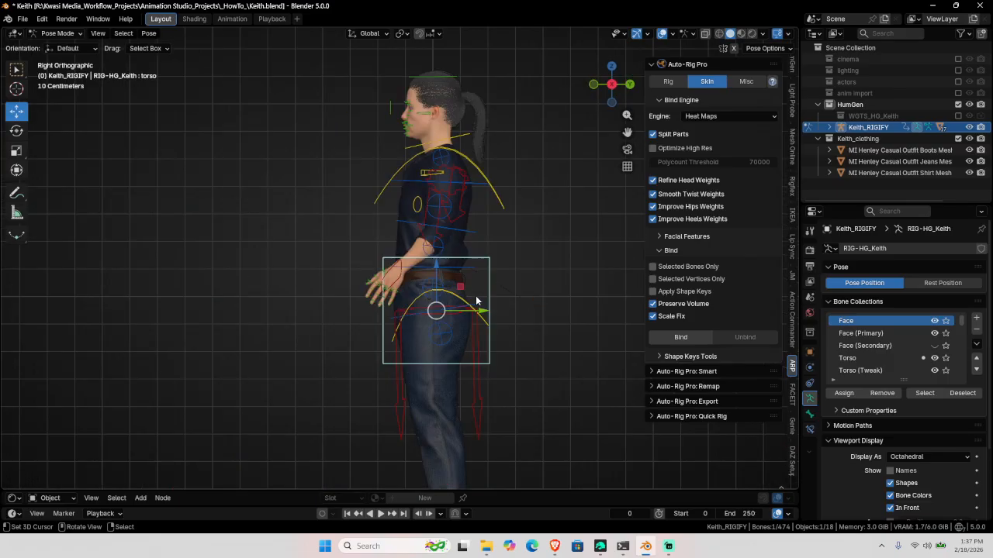
key("n")
scroll(491, 302, "down", 2)
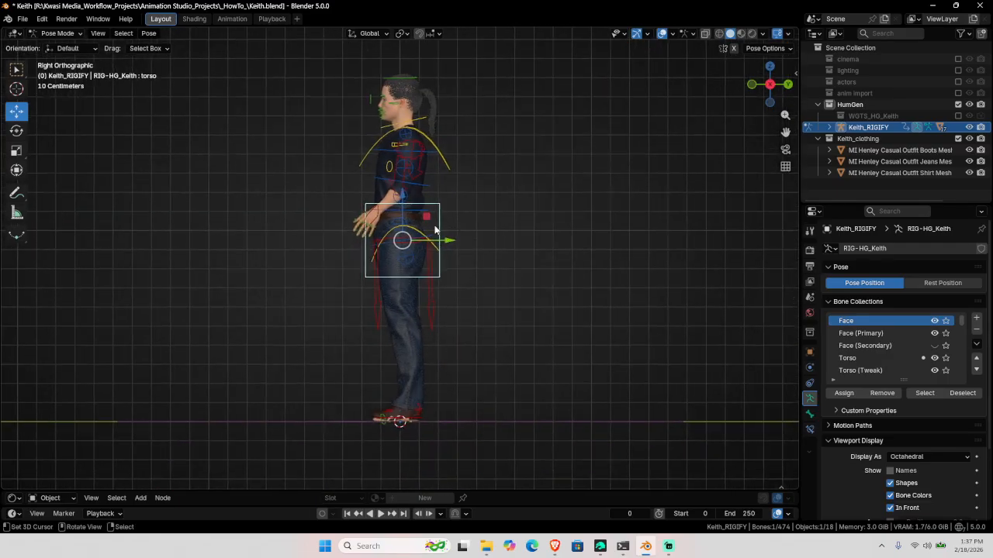
key("g")
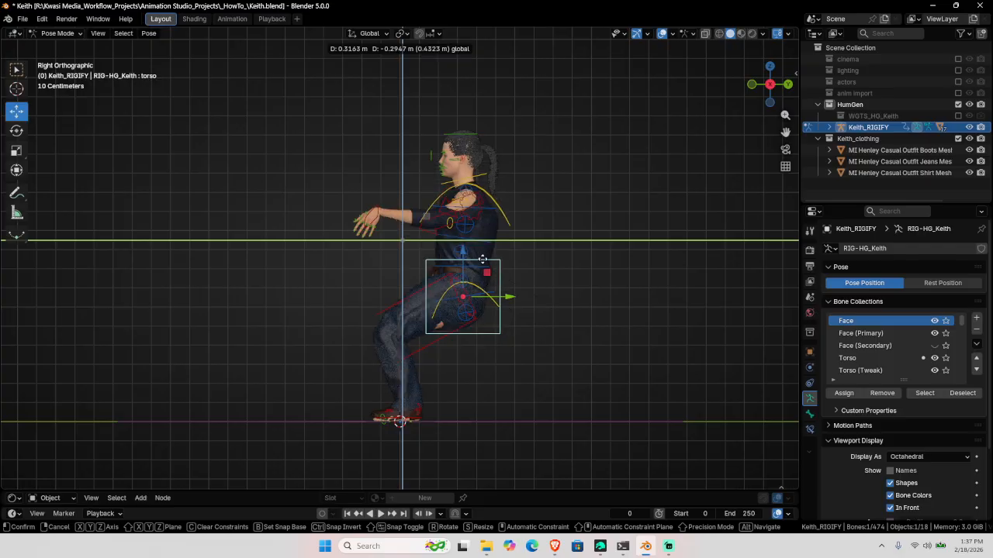
left_click(477, 318)
mouse_move(477, 318)
middle_mouse_down()
mouse_move(569, 335)
mouse_move(578, 313)
mouse_move(459, 310)
middle_mouse_up()
scroll(459, 310, "down", 1)
middle_click_drag(517, 321, 411, 247)
key("ctrl+z")
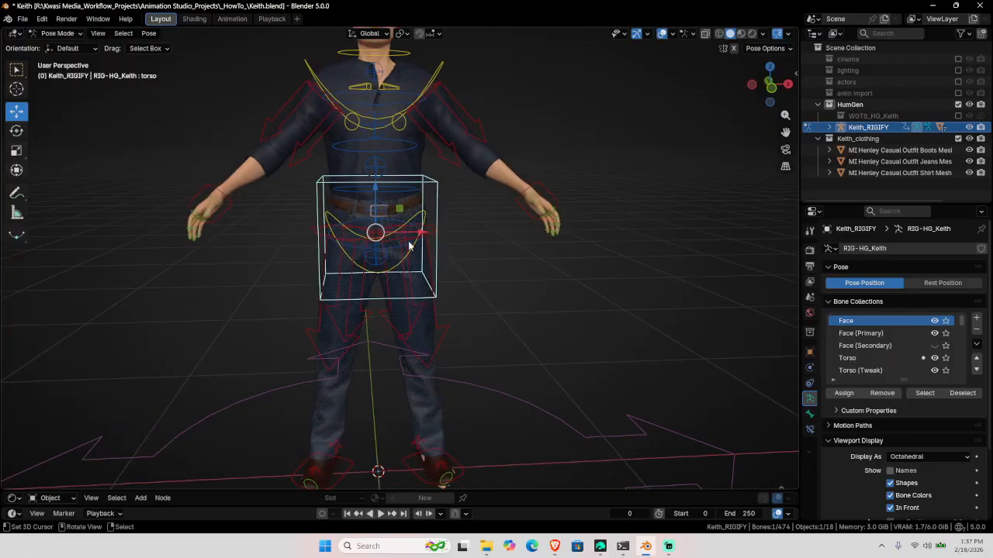
- Try moving the torso control downward again and examine how the shirt and jeans deform around the waist
key("g")
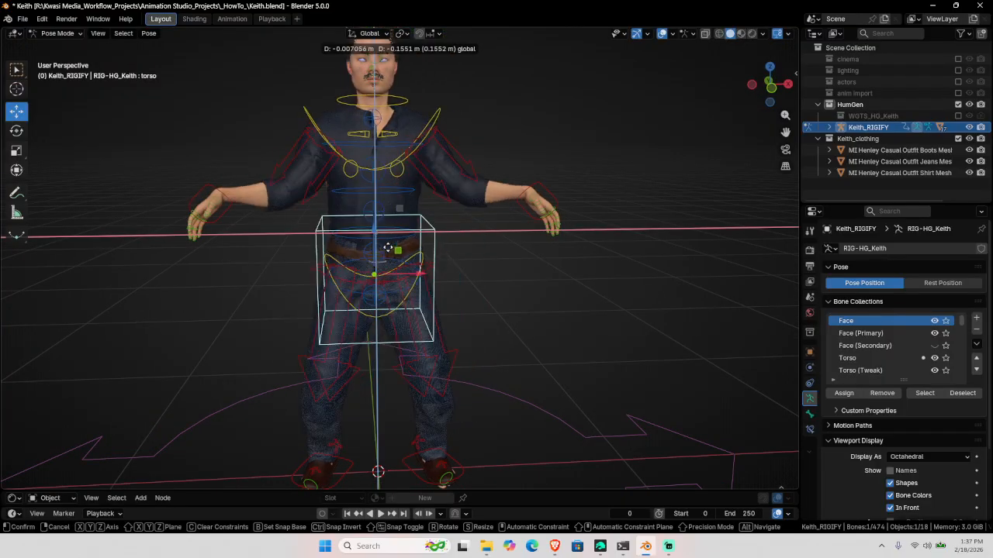
left_click(372, 279)
scroll(372, 279, "up", 3)
scroll(372, 279, "down", 1)
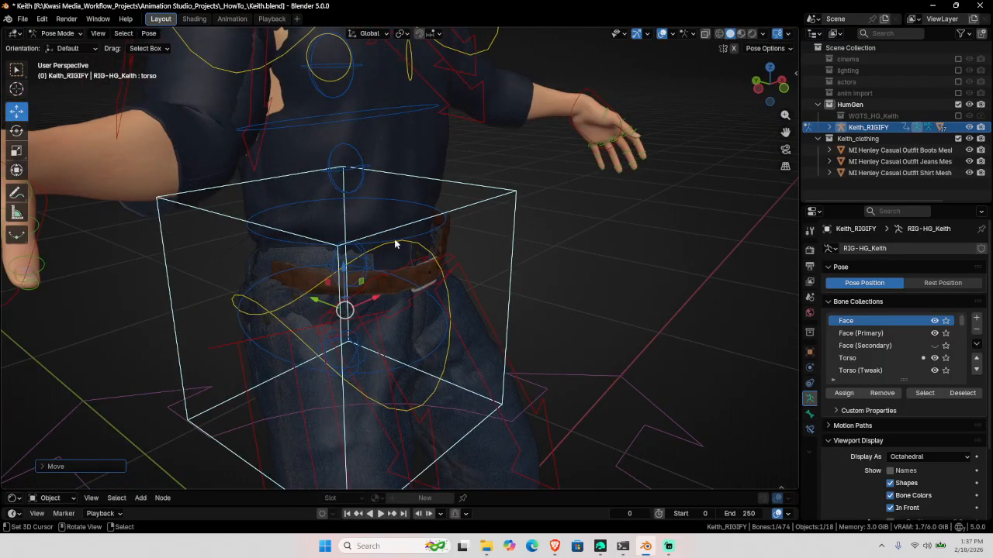
scroll(445, 275, "down", 4)
scroll(446, 274, "up", 4)
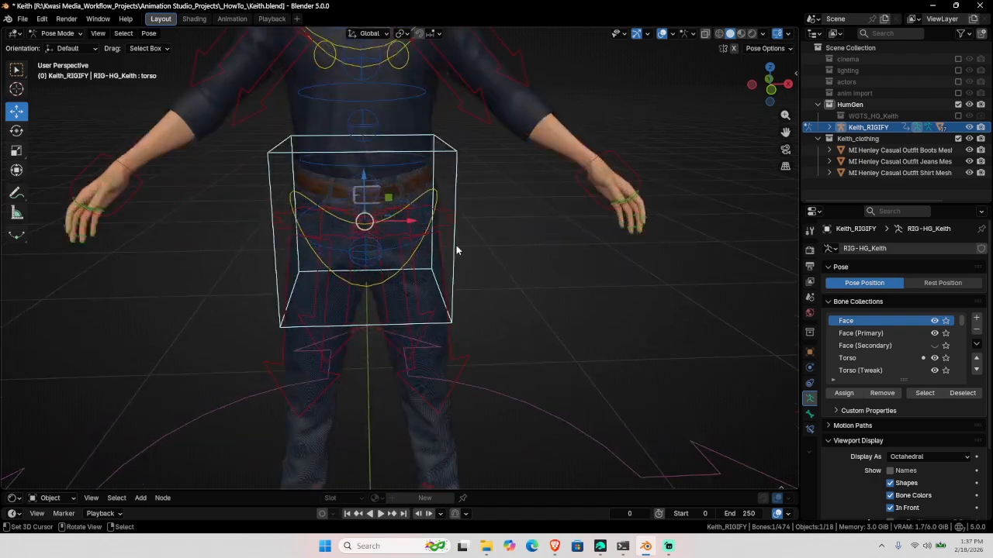
scroll(431, 258, "down", 1)
scroll(435, 344, "up", 2)
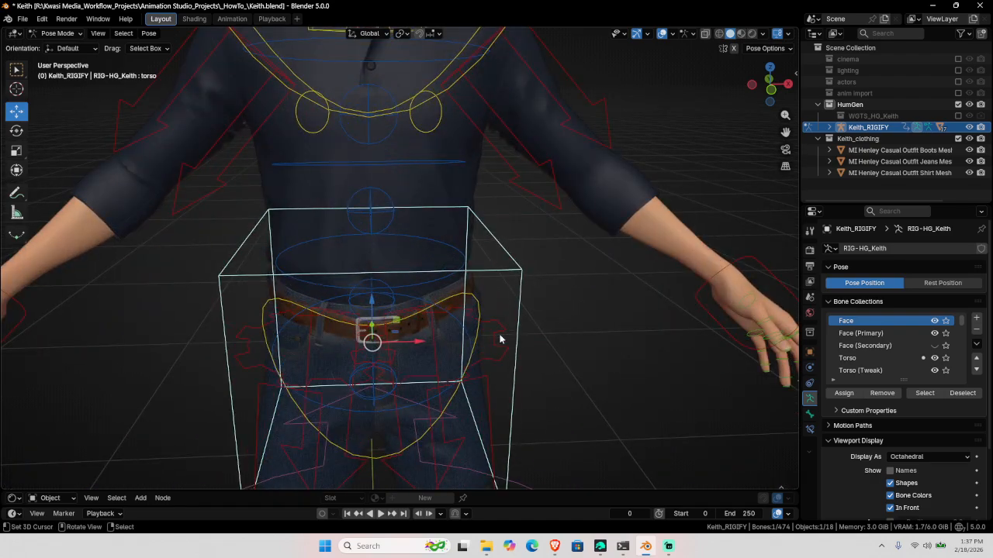
scroll(377, 328, "down", 3)
- Leave Pose Mode, select the shirt mesh and switch it to Weight Paint mode
key("ctrl+Tab")
left_click(439, 200)
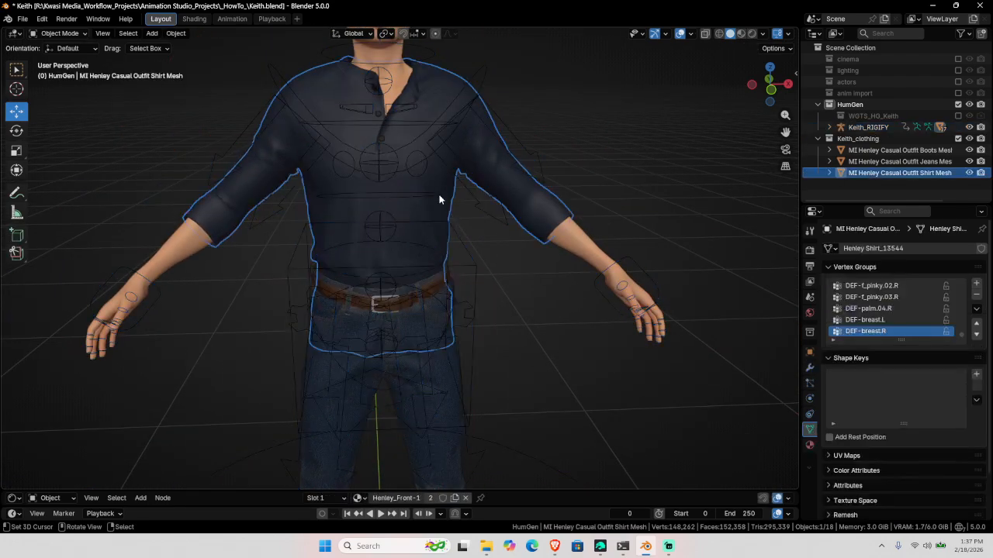
key("ctrl+Tab")
key("7")
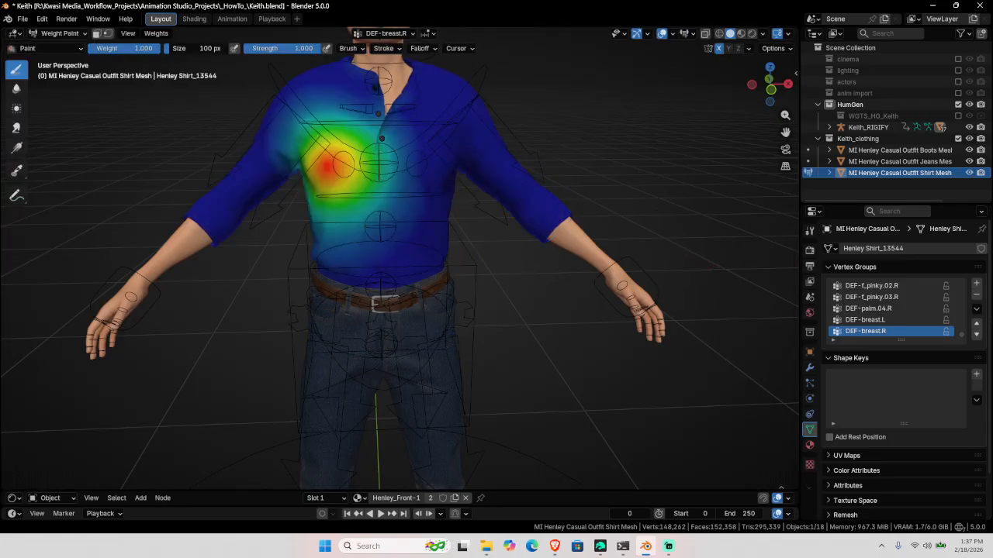
- Sort the shirt's vertex groups by name and reveal the list's name filter
left_click(977, 309)
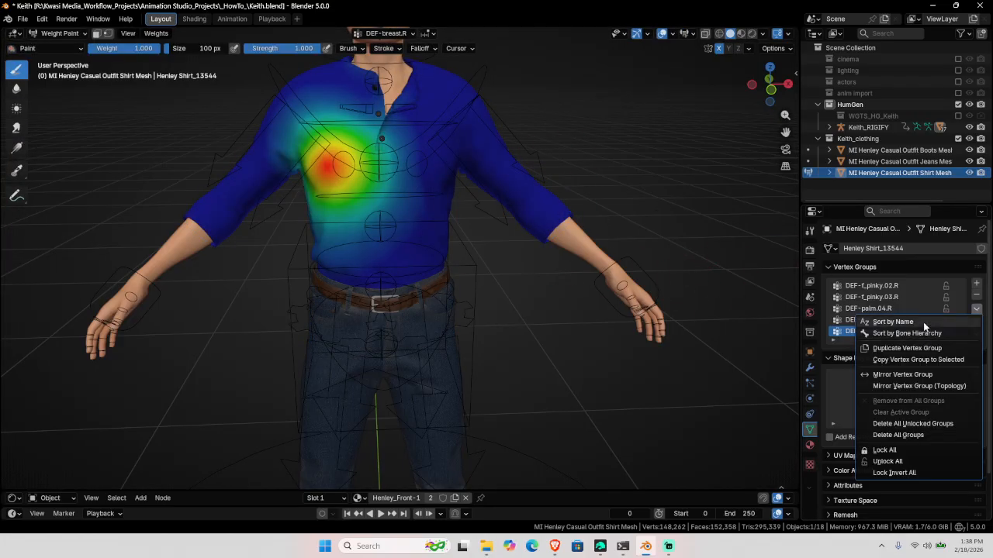
left_click(924, 322)
left_click(835, 342)
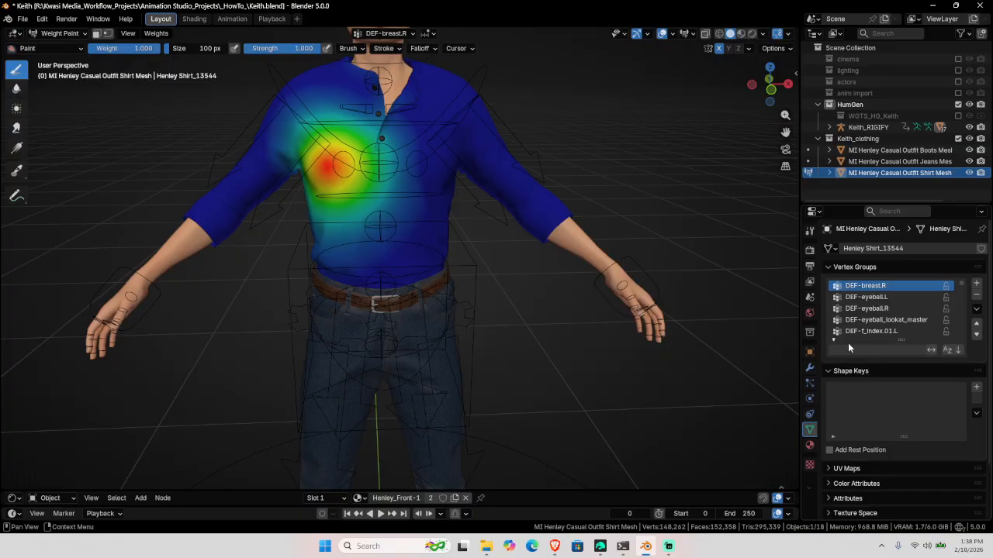
left_click(877, 350)
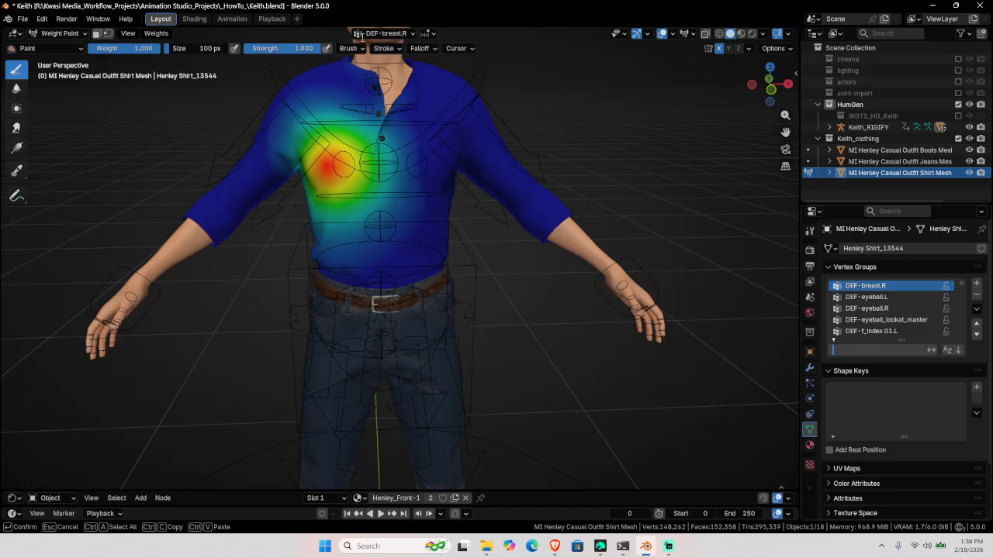
- Search the shirt's vertex groups for root and for hip in the active vertex group selector
left_click(403, 33)
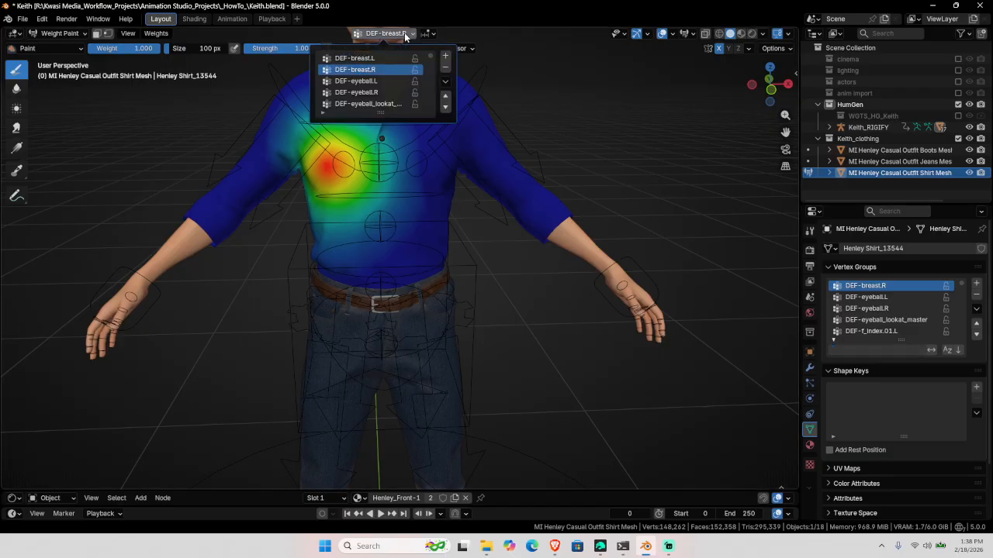
left_click(322, 114)
left_click(350, 122)
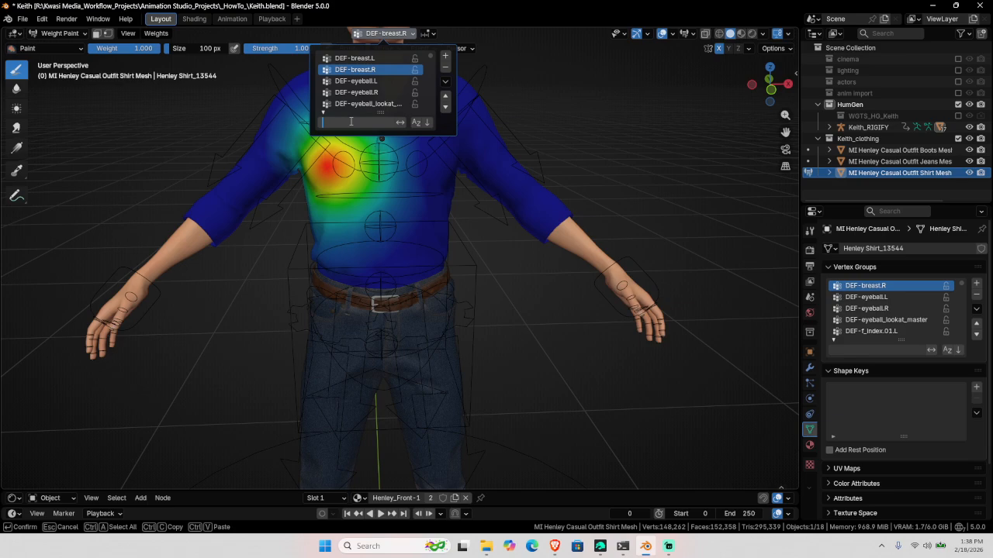
type("root")
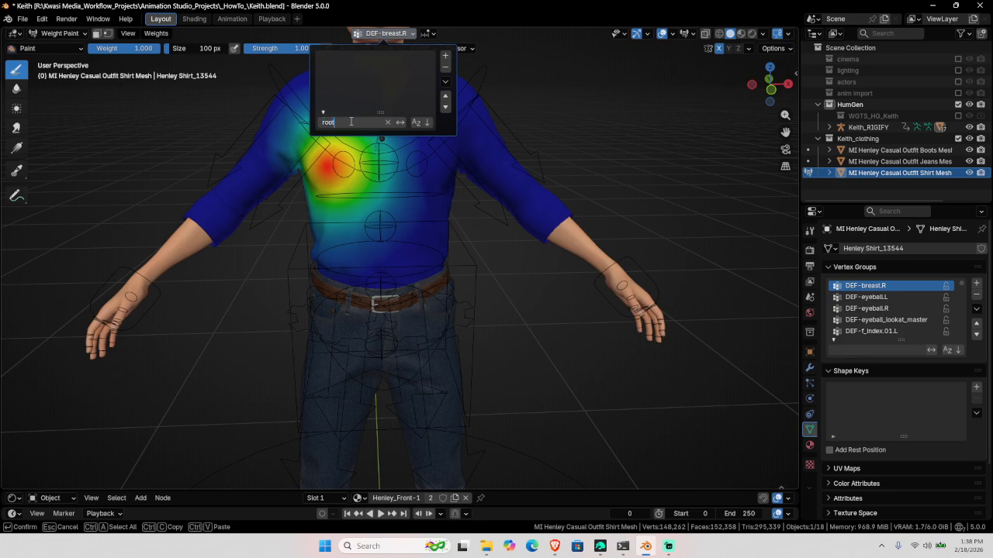
key("BackSpace")
key("BackSpace")
key("BackSpace")
key("BackSpace")
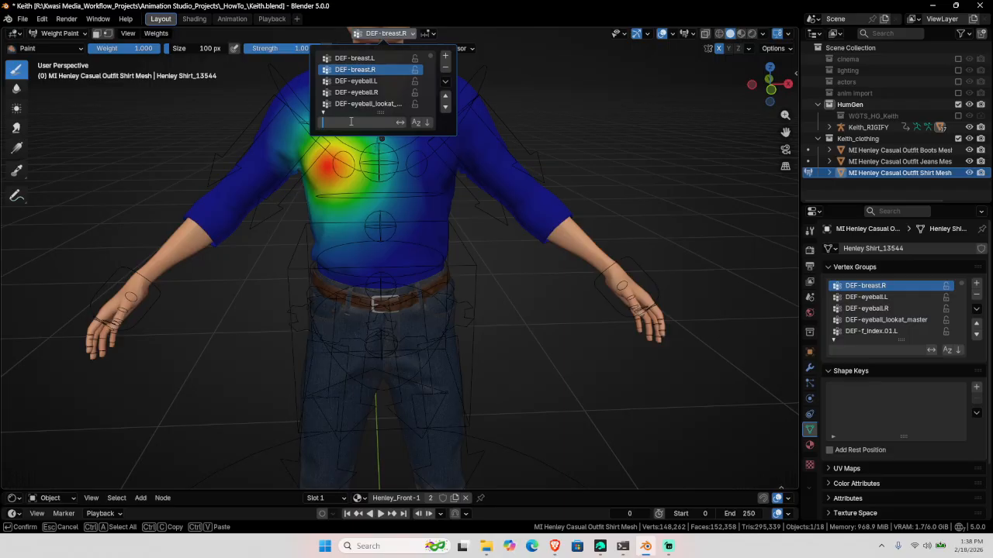
type("hhip")
key("BackSpace")
key("BackSpace")
- Filter the vertex groups by spine and make DEF-spine active to show its weights at the shirt's waist
type("spine")
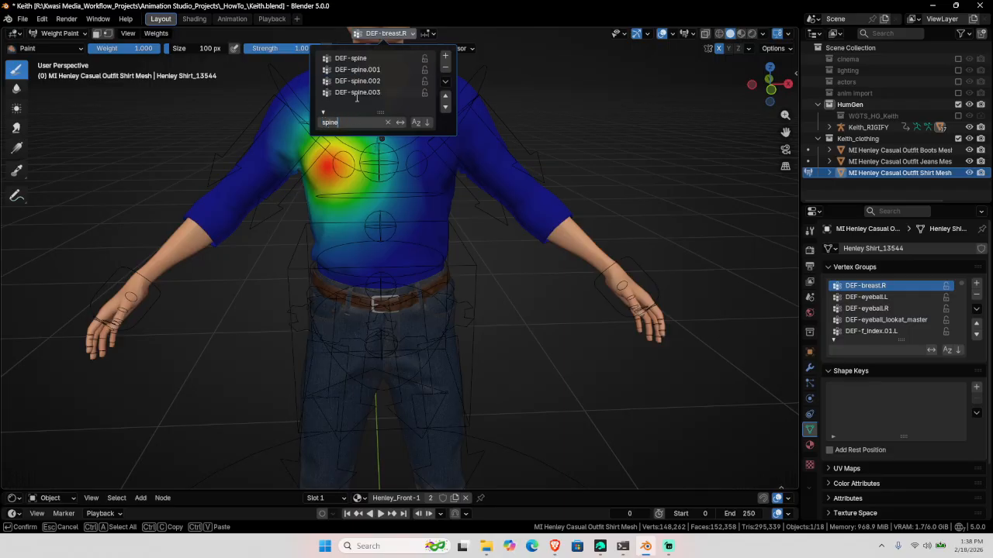
left_click(357, 58)
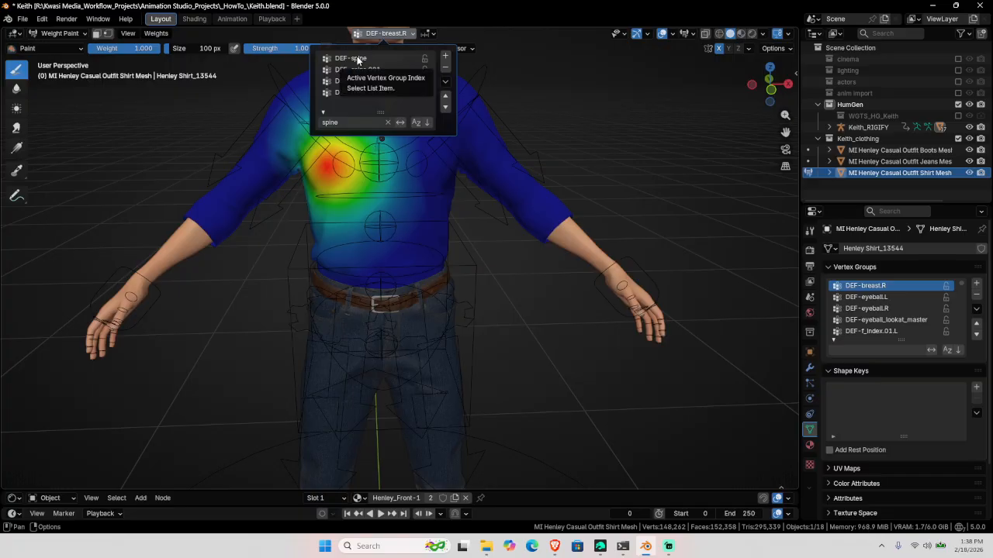
left_click(357, 58)
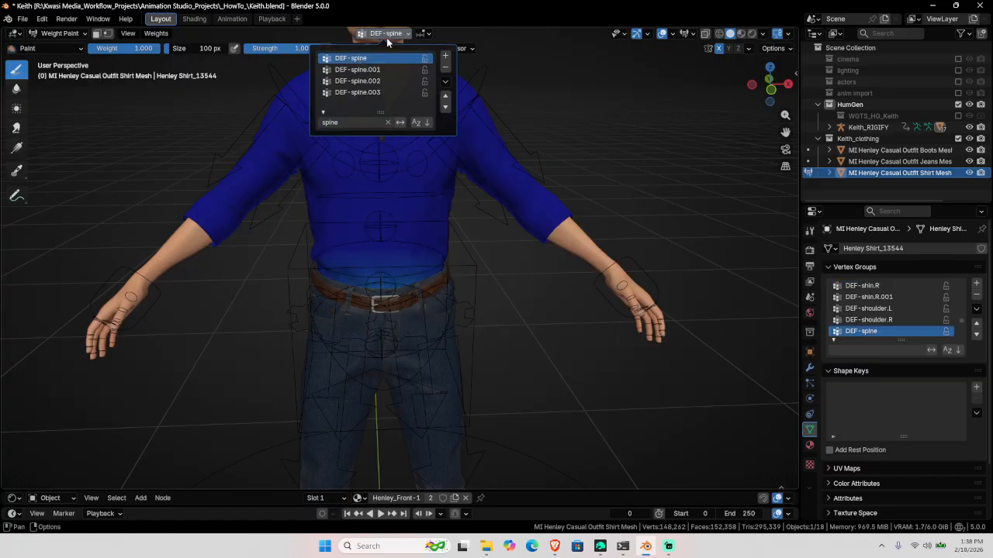
middle_click_drag(589, 275, 470, 230)
middle_click_drag(379, 296, 430, 255)
scroll(376, 199, "up", 3)
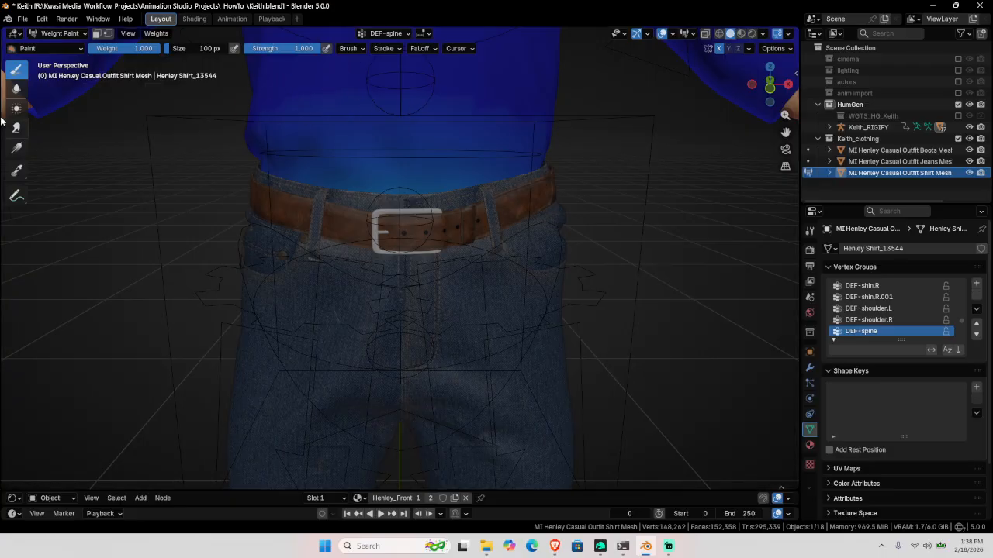
- Choose the Blur brush and enlarge its size to 429 px
left_click(16, 88)
key("f")
left_click(504, 122)
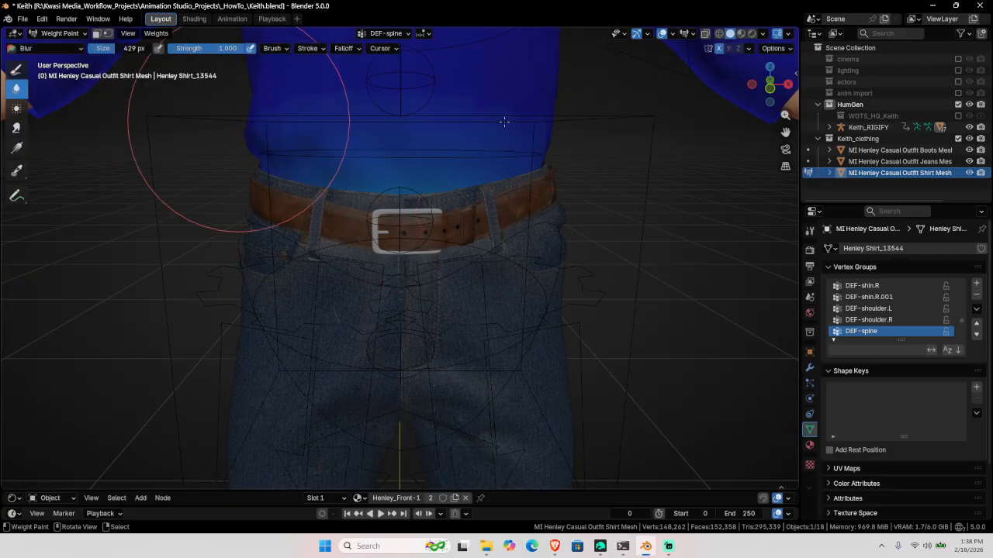
- Check the shirt's DEF-spine weights from back and front and normalize them
mouse_move(476, 250)
middle_mouse_down()
mouse_move(440, 192)
mouse_move(481, 216)
mouse_move(574, 242)
middle_mouse_up()
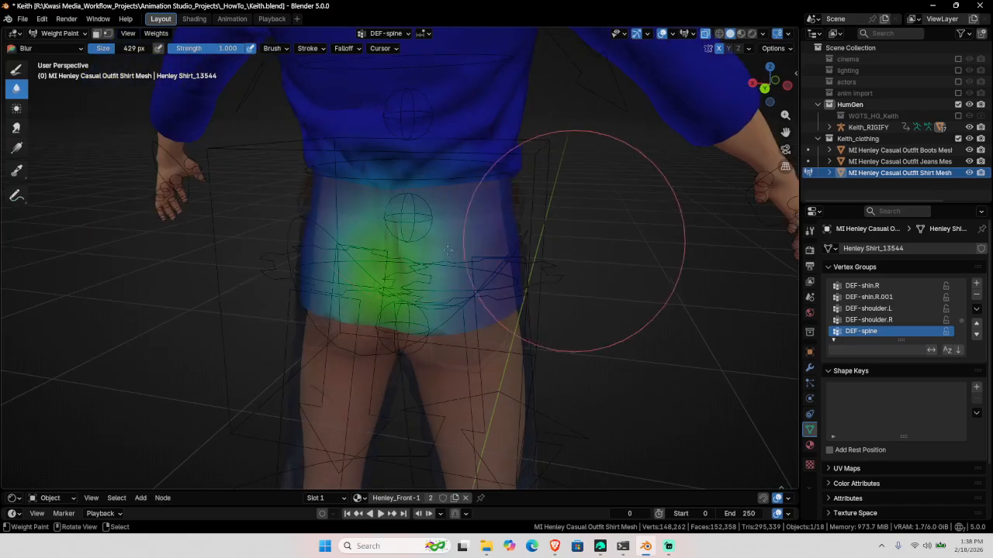
middle_click_drag(587, 189, 387, 221)
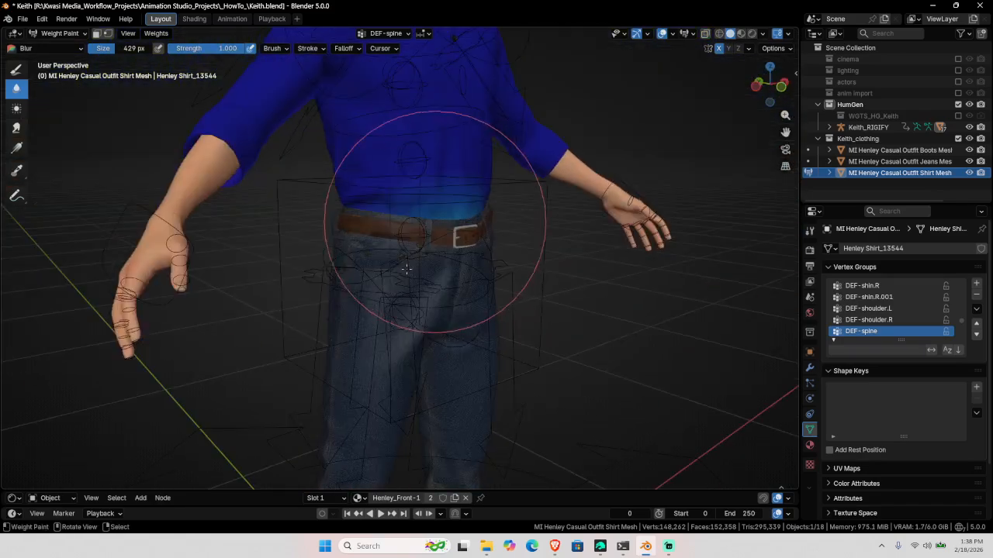
left_click(156, 33)
left_click(178, 85)
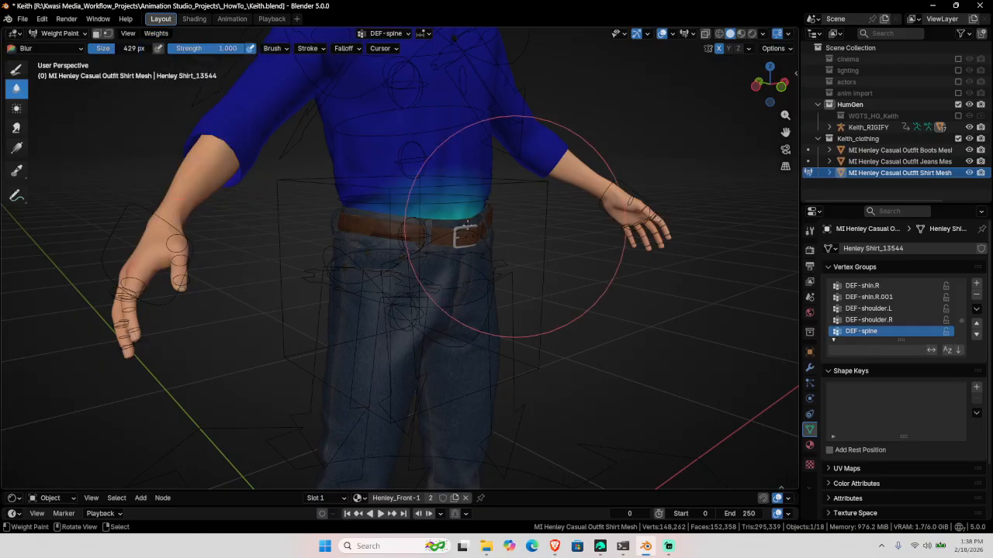
- Turn on X-ray and blur the DEF-spine weights around the front and back of the shirt's lower part
middle_click_drag(468, 226, 396, 204)
middle_click_drag(539, 241, 530, 239)
key("alt+z")
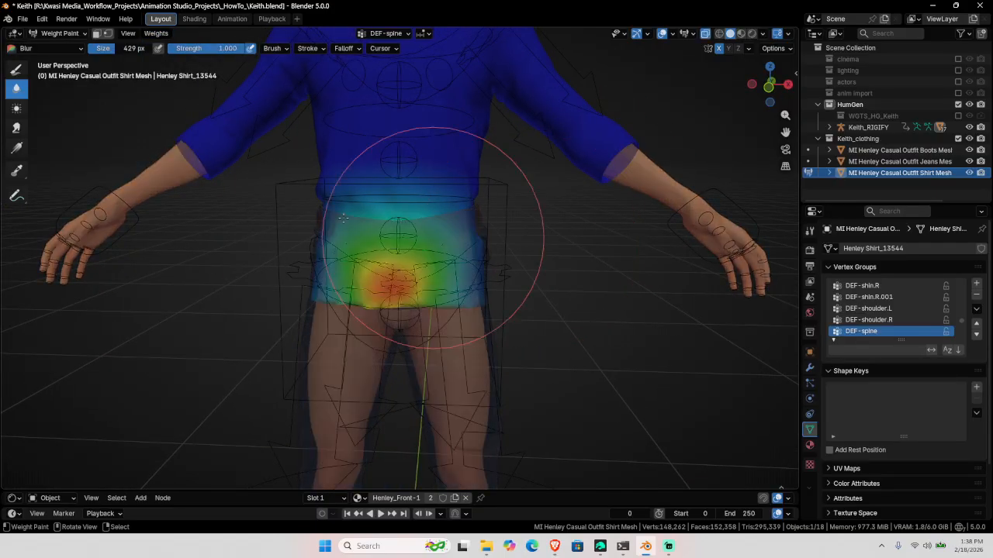
mouse_move(343, 218)
left_mouse_down()
mouse_move(388, 276)
mouse_move(508, 230)
left_mouse_up()
middle_click_drag(535, 229, 467, 225)
middle_click_drag(341, 260, 460, 264)
left_click_drag(460, 264, 473, 276)
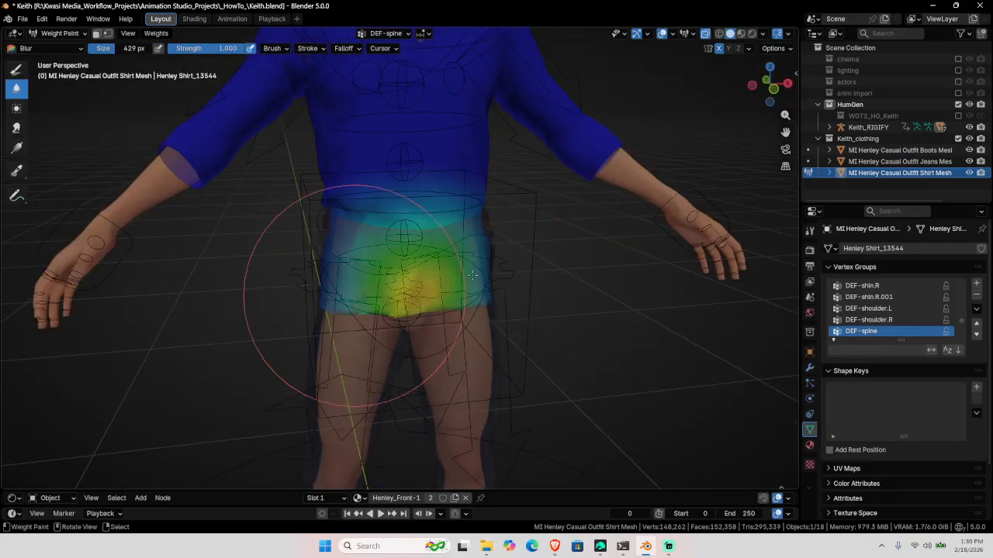
middle_click_drag(501, 215, 288, 277)
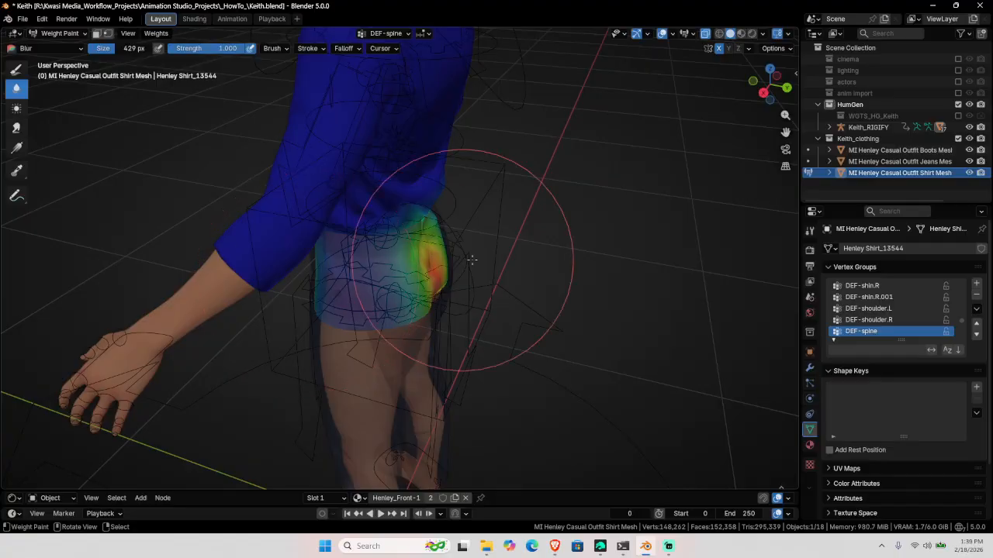
middle_click_drag(471, 260, 554, 243)
mouse_move(553, 244)
left_mouse_down()
mouse_move(333, 288)
mouse_move(410, 233)
mouse_move(413, 218)
left_mouse_up()
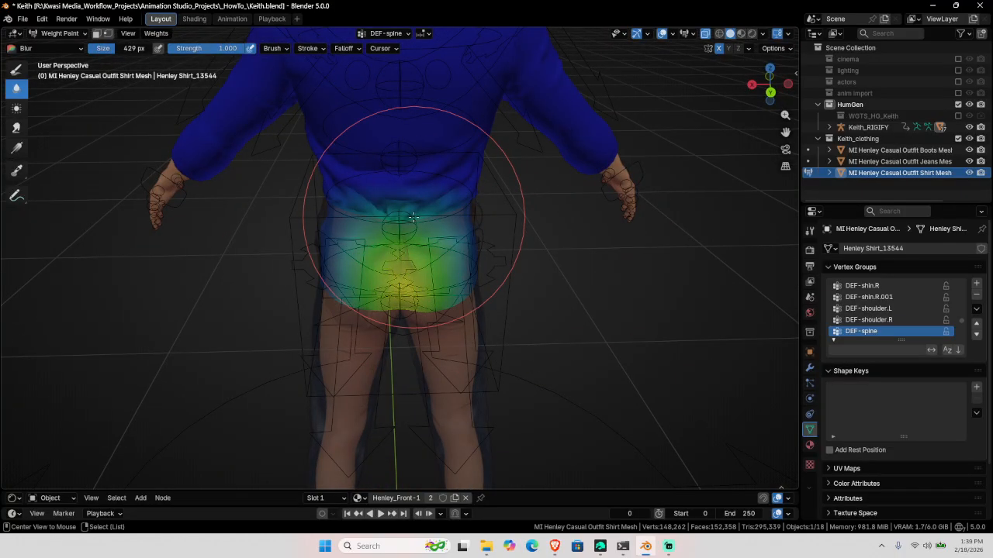
middle_click_drag(413, 218, 538, 208)
- Switch the shirt to Object Mode, select the Keith_RIGIFY armature and enter Pose Mode
key("ctrl+Tab")
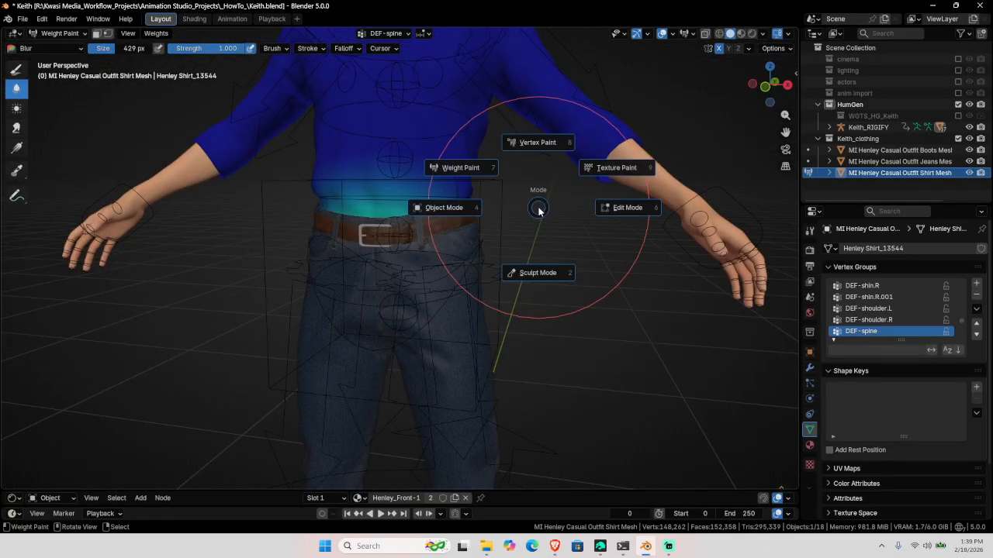
left_click(465, 210)
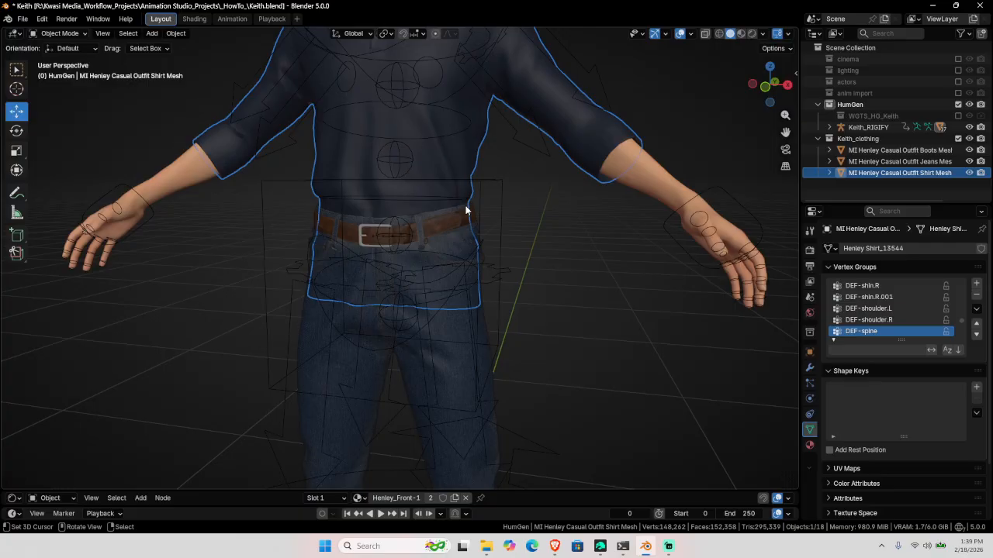
left_click(501, 187)
key("ctrl+Tab")
- Test how the shirt follows the rig by moving the torso control, and cancel the move
scroll(425, 256, "down", 3)
left_click_drag(421, 245, 429, 296)
left_click_drag(424, 296, 439, 259)
right_click(439, 259)
scroll(439, 259, "up", 4)
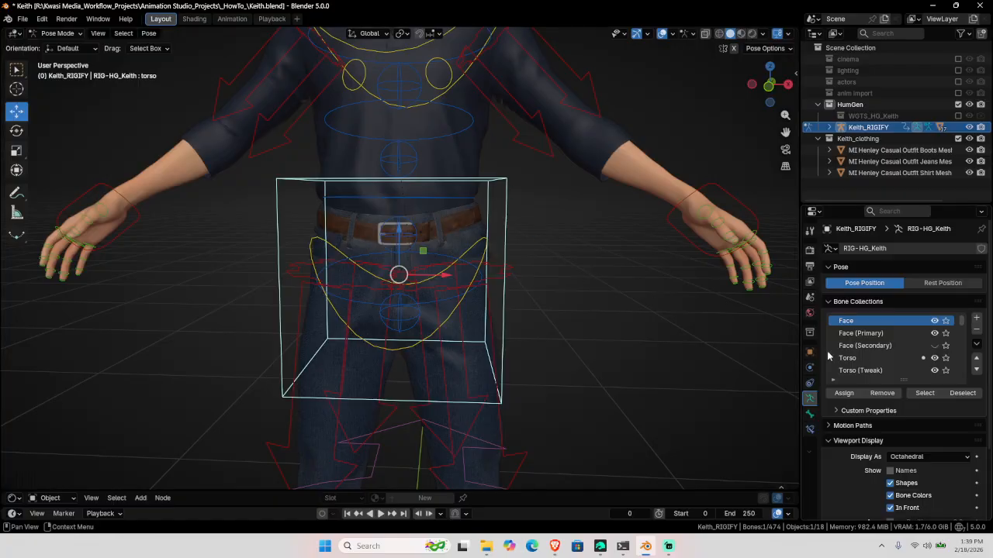
- Return to Object Mode, select the shirt mesh and filter its vertex groups by spine
key("ctrl+Tab")
left_click(456, 155)
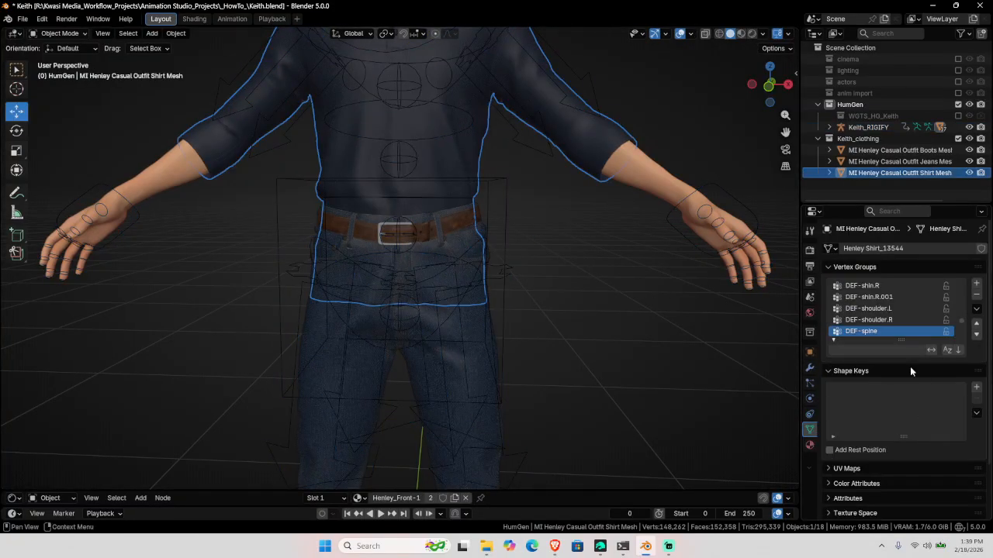
type("spine")
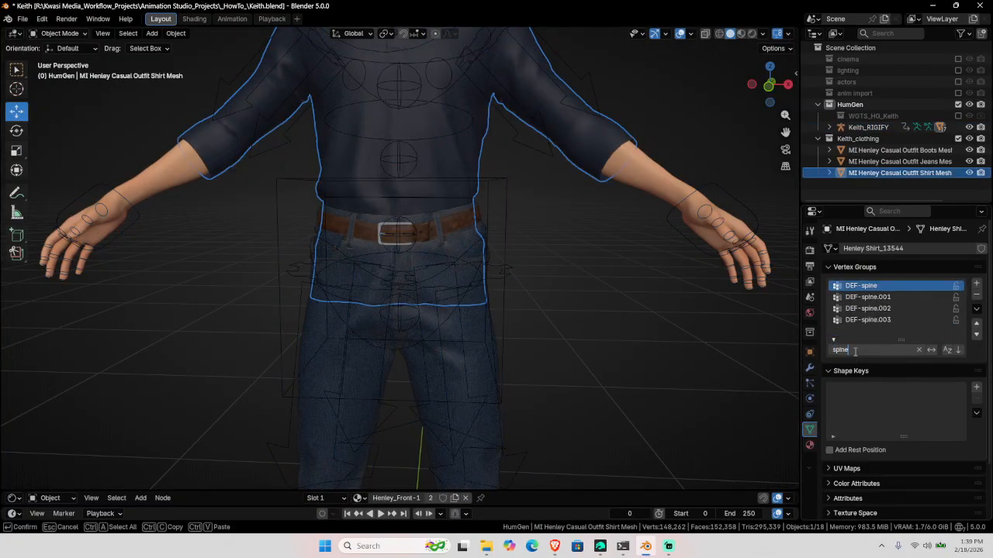
key("Return")
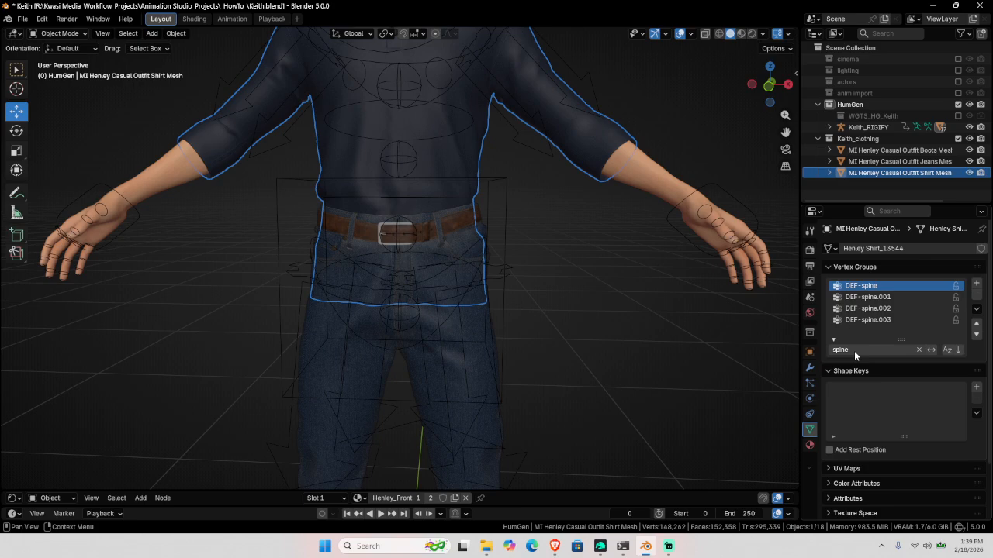
- Go through the DEF-spine.001 to DEF-spine.003 groups and switch the shirt to Weight Paint mode
left_click(880, 296)
left_click(880, 309)
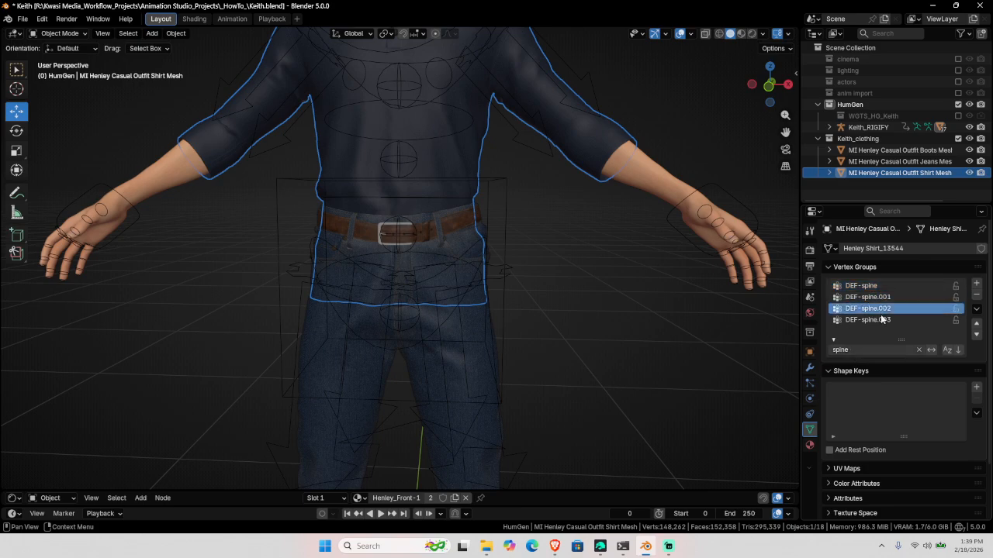
left_click(880, 319)
scroll(361, 142, "down", 5)
scroll(388, 210, "up", 4)
middle_click_drag(407, 270, 507, 301)
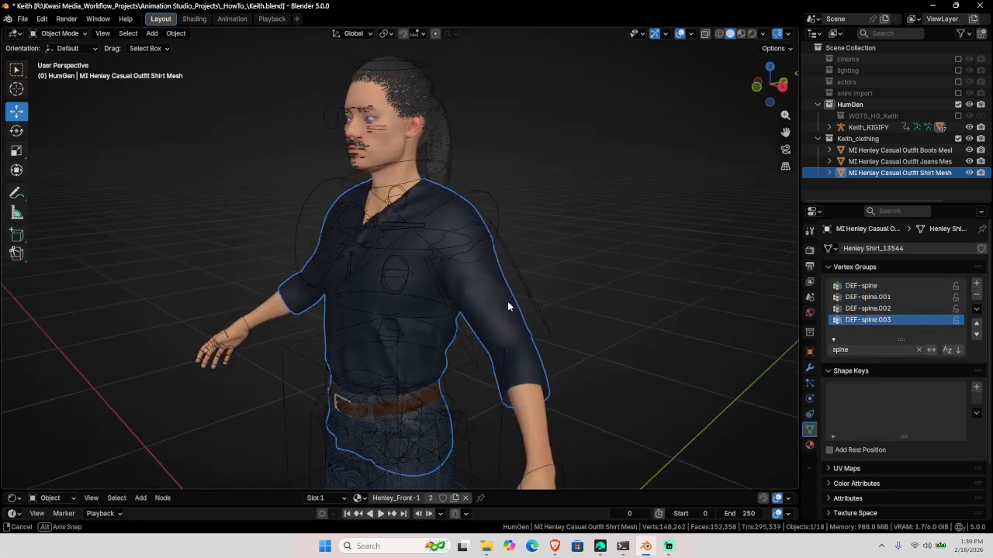
key("ctrl+Tab")
left_click(467, 275)
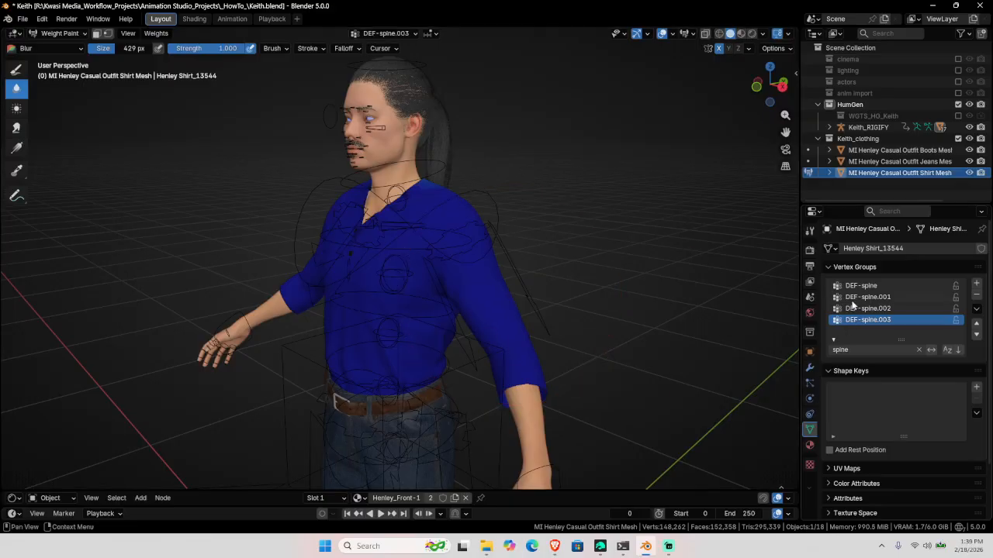
- Compare the DEF-spine and DEF-spine.001 weights and make DEF-spine.001 the active vertex group
left_click(868, 297)
left_click(861, 285)
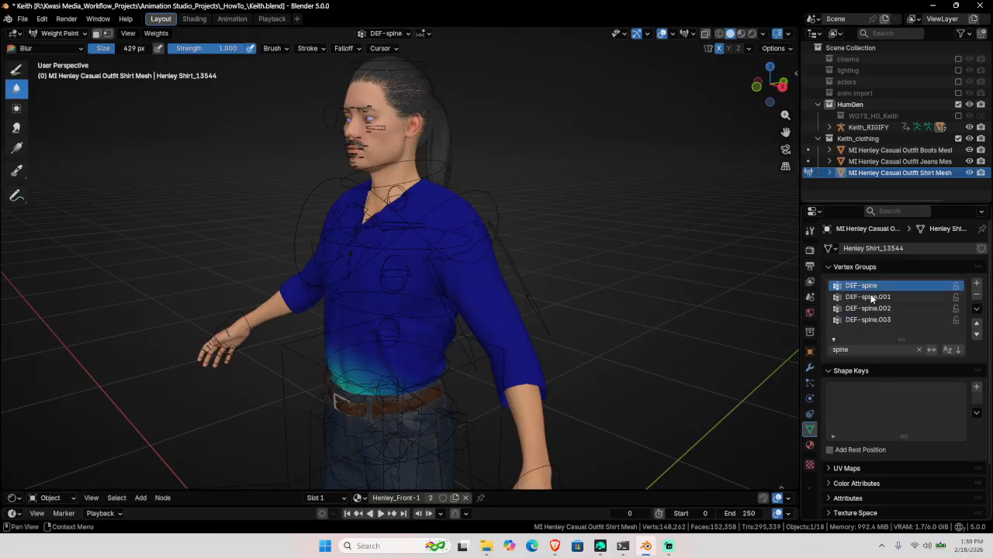
left_click(867, 297)
middle_click_drag(745, 349, 365, 419)
scroll(380, 427, "up", 3)
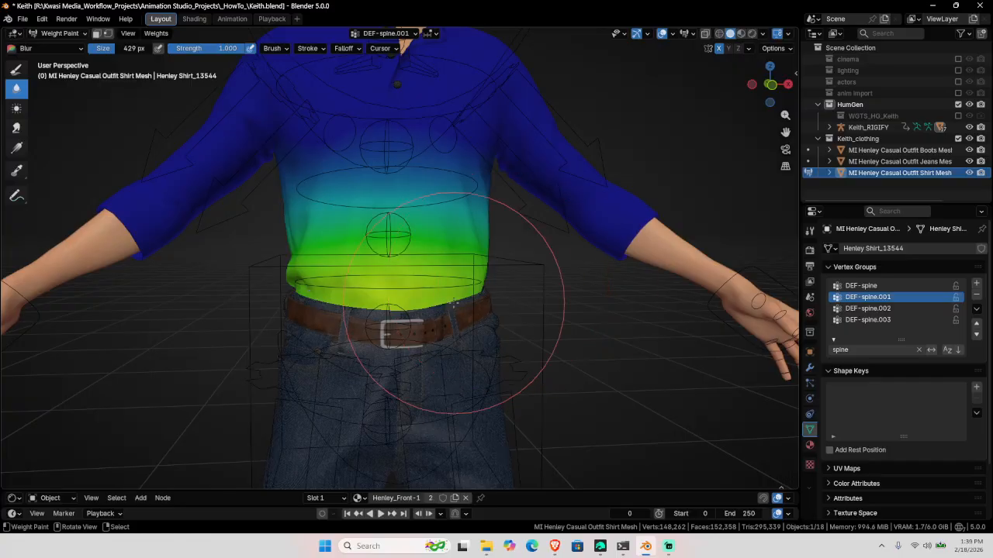
- Turn on X-ray, view the shirt's back and smooth the DEF-spine.001 weights
key("alt+z")
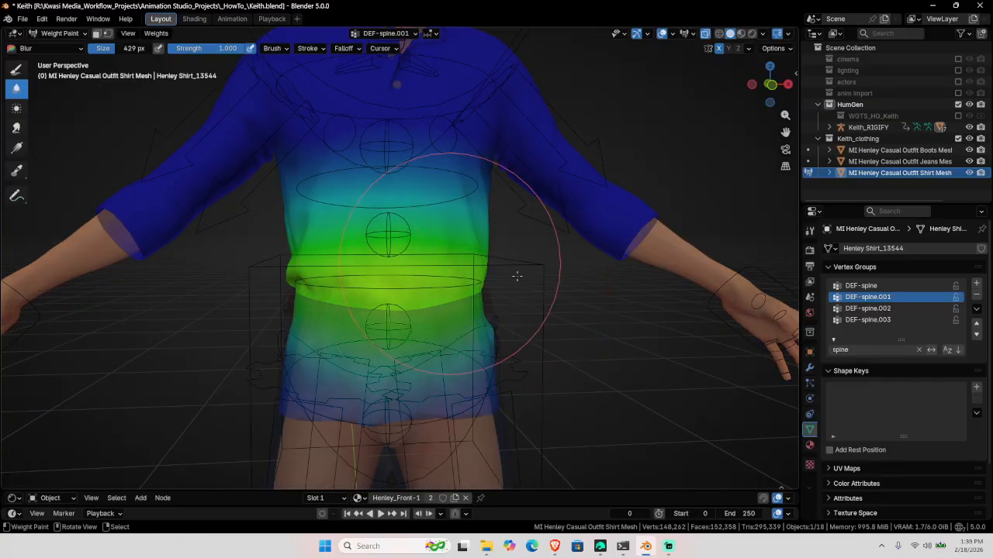
middle_click_drag(517, 273, 272, 290)
middle_click_drag(287, 238, 201, 178)
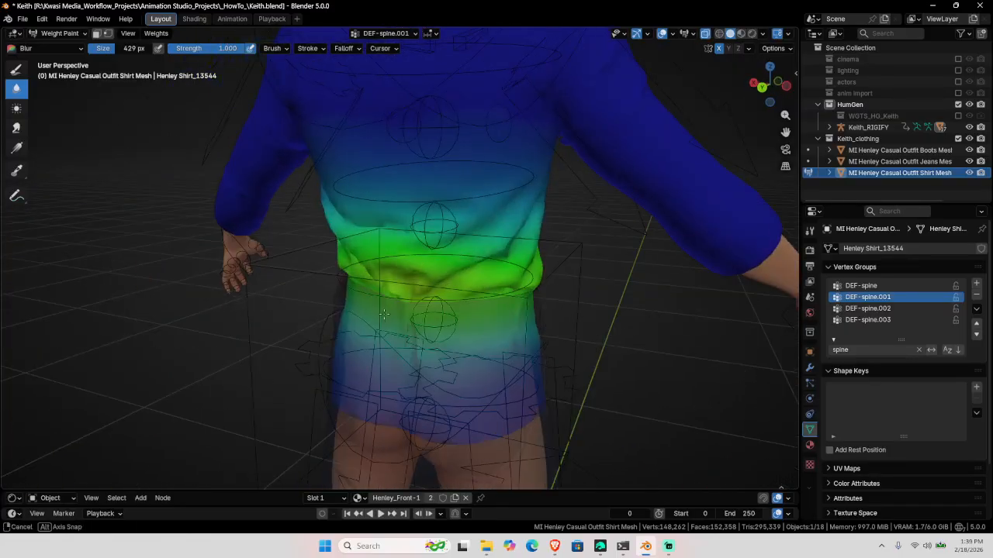
left_click(159, 34)
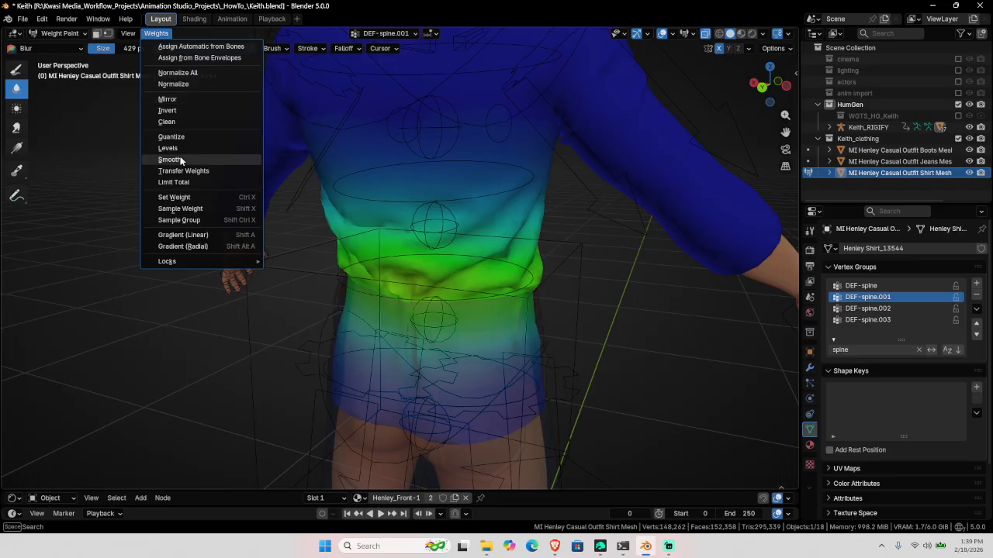
left_click(167, 155)
- Make DEF-spine.002 active and examine its weights on the back and front of the shirt's midsection
left_click(867, 307)
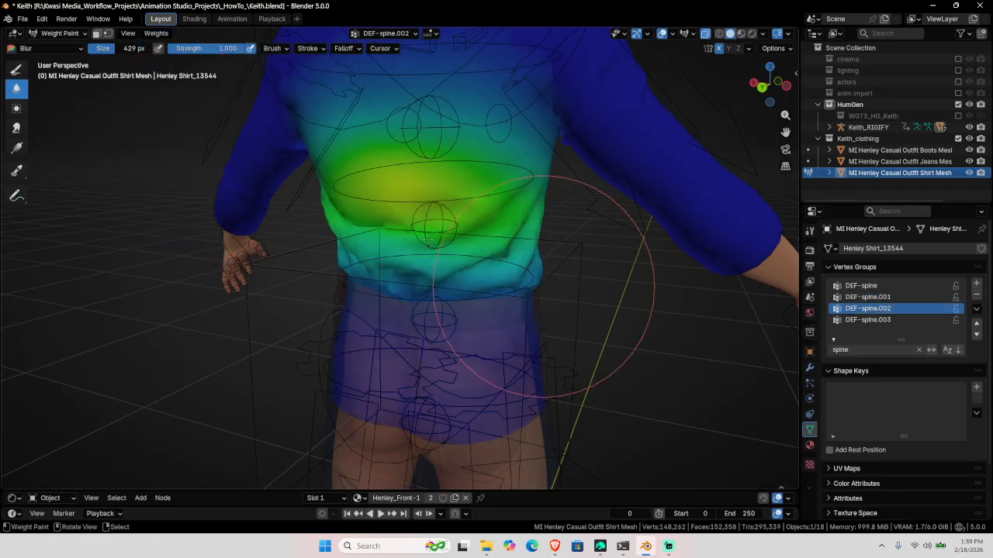
middle_click_drag(641, 262, 381, 255)
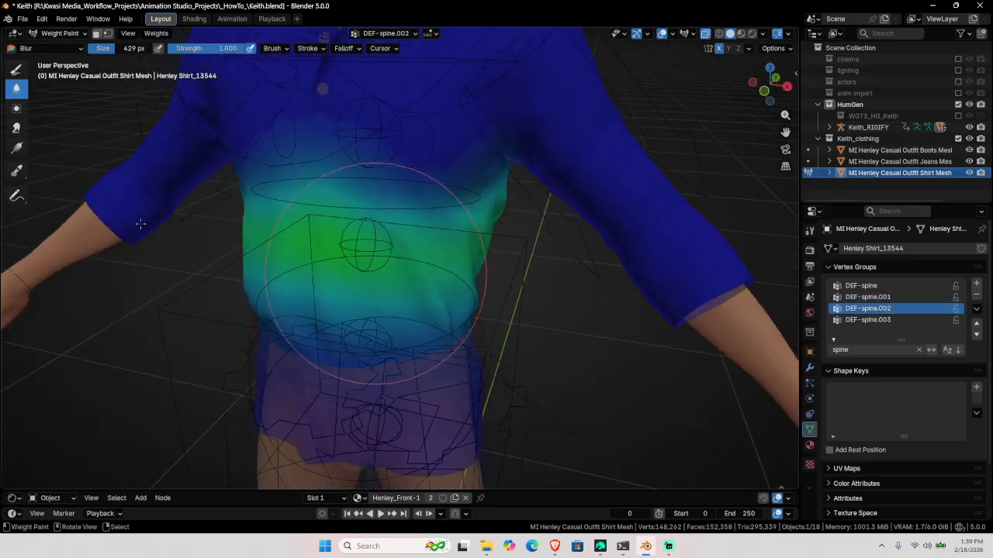
middle_click_drag(534, 261, 521, 232)
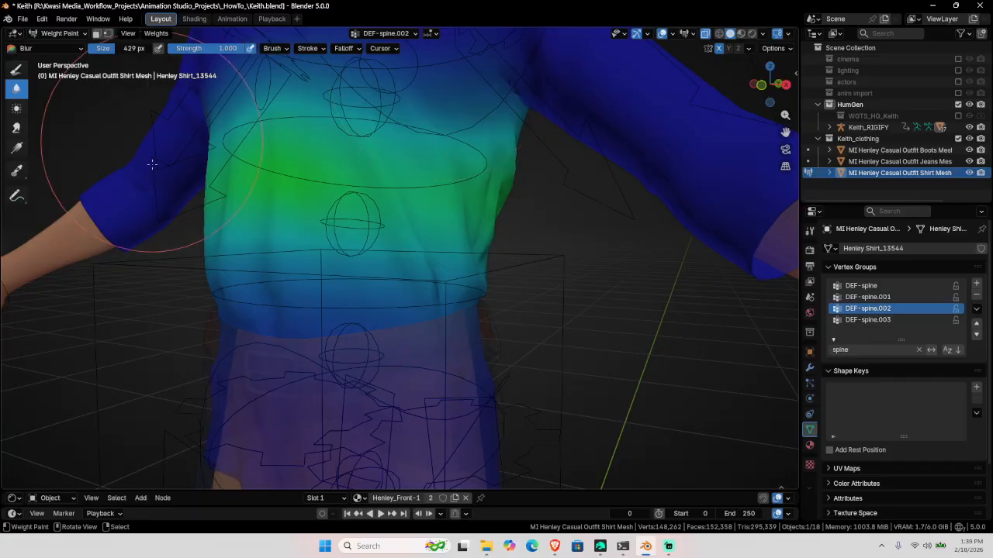
middle_click_drag(152, 164, 405, 75)
middle_click_drag(587, 302, 521, 302)
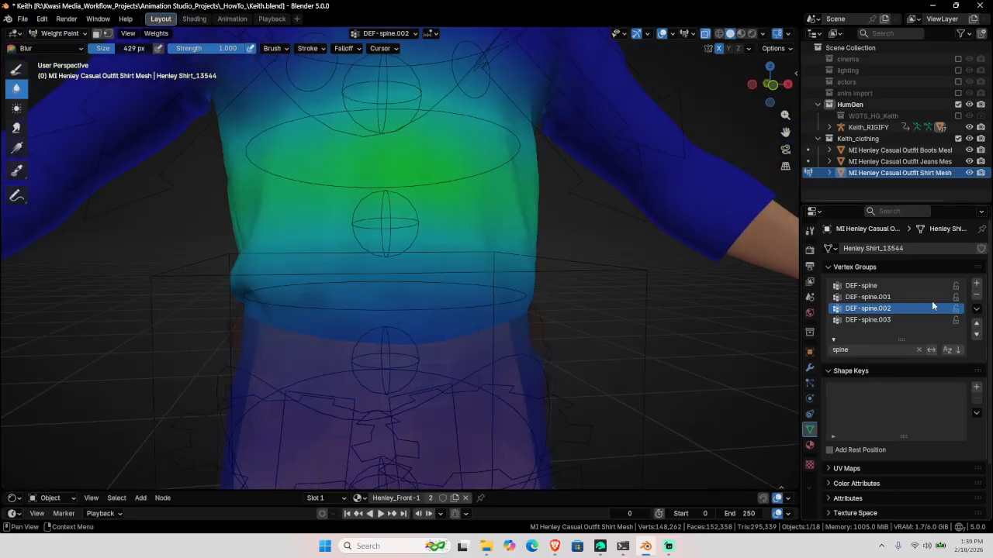
- Make DEF-spine.003 active, examine its weights on the shirt's upper back and chest, and turn off X-ray
left_click(887, 320)
scroll(460, 190, "down", 3)
mouse_move(458, 183)
middle_mouse_down()
mouse_move(465, 279)
mouse_move(388, 294)
mouse_move(434, 263)
mouse_move(398, 256)
middle_mouse_up()
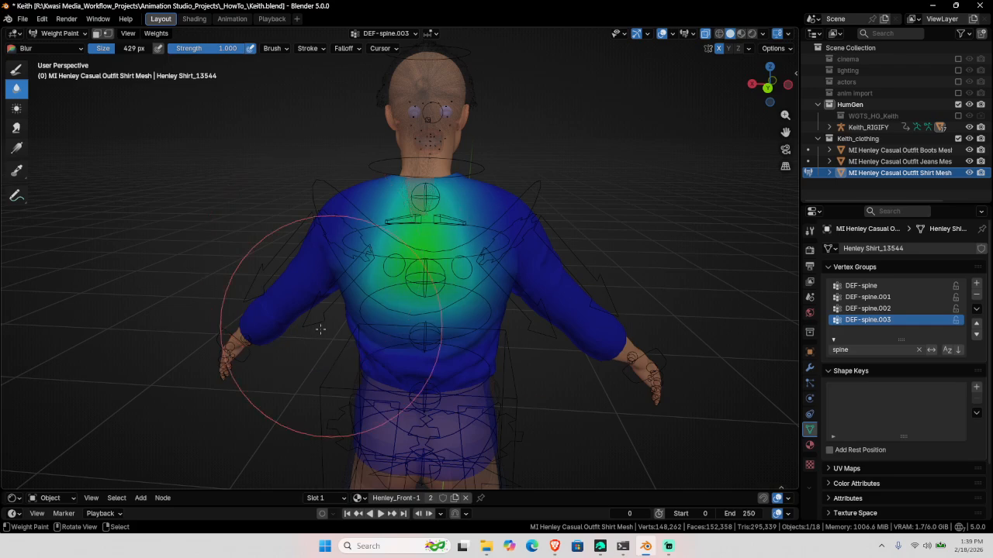
middle_click_drag(321, 328, 477, 231)
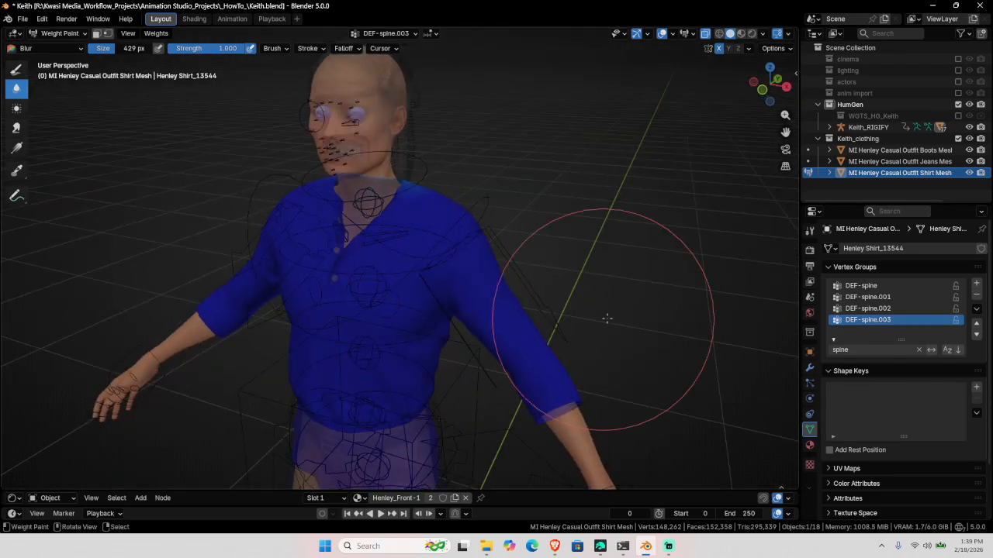
key("alt+z")
- Switch the shirt back to Object Mode and clear the spine filter from its vertex groups
key("ctrl+Tab")
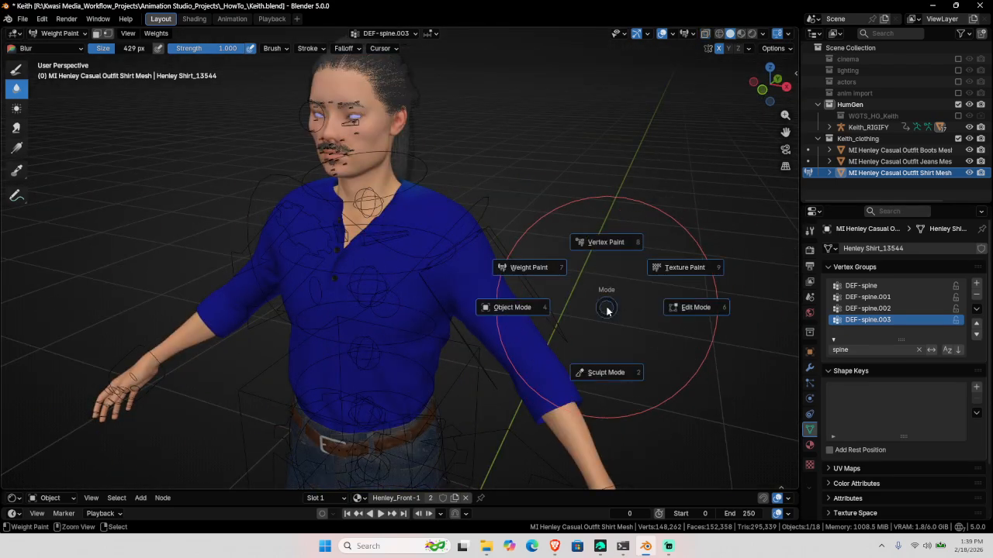
key("4")
left_click(918, 349)
- Select the Keith_RIGIFY armature in the viewport and enter Pose Mode
middle_click_drag(418, 279, 474, 287)
left_click(484, 257)
key("ctrl+Tab")
- Test the shirt and jeans at the waist by moving the torso control from front and side, cancelling each move
scroll(484, 259, "up", 2)
middle_click_drag(452, 403, 459, 317, "shift")
left_click_drag(419, 303, 440, 342)
right_click(441, 342)
middle_click_drag(517, 339, 389, 342)
left_click_drag(408, 295, 432, 330)
right_click(432, 331)
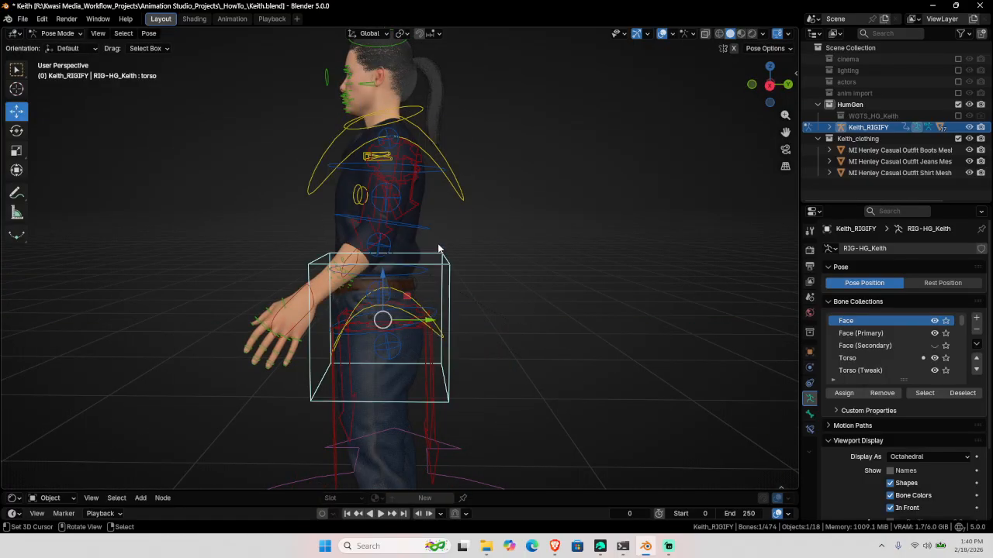
- Bend the chest control forward to check the shirt's deformation, and clear its rotation
left_click(455, 179)
key("r")
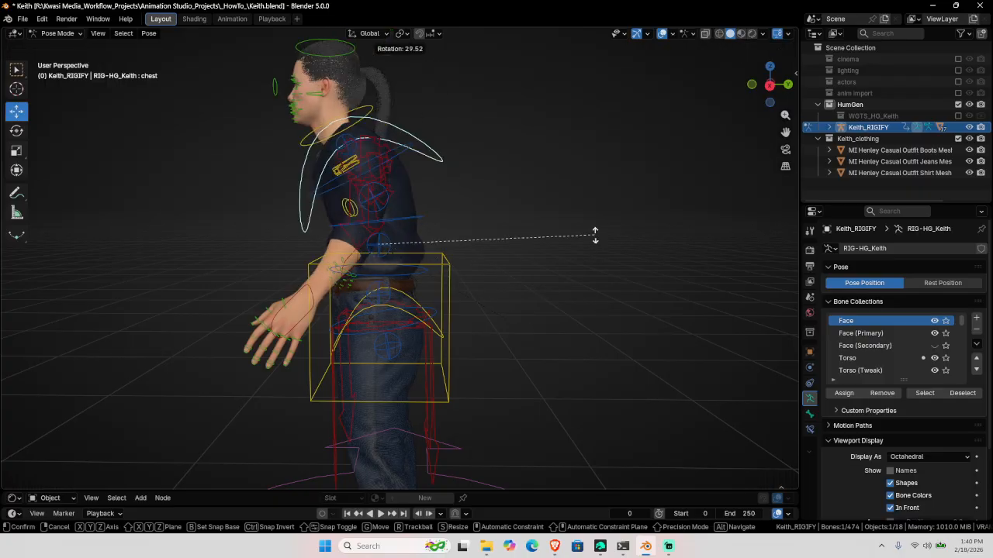
left_click(569, 176)
middle_click_drag(336, 301, 445, 367)
scroll(503, 293, "up", 3)
key("alt+r")
- Leave Pose Mode for Object Mode and deselect the rig
scroll(463, 303, "down", 5)
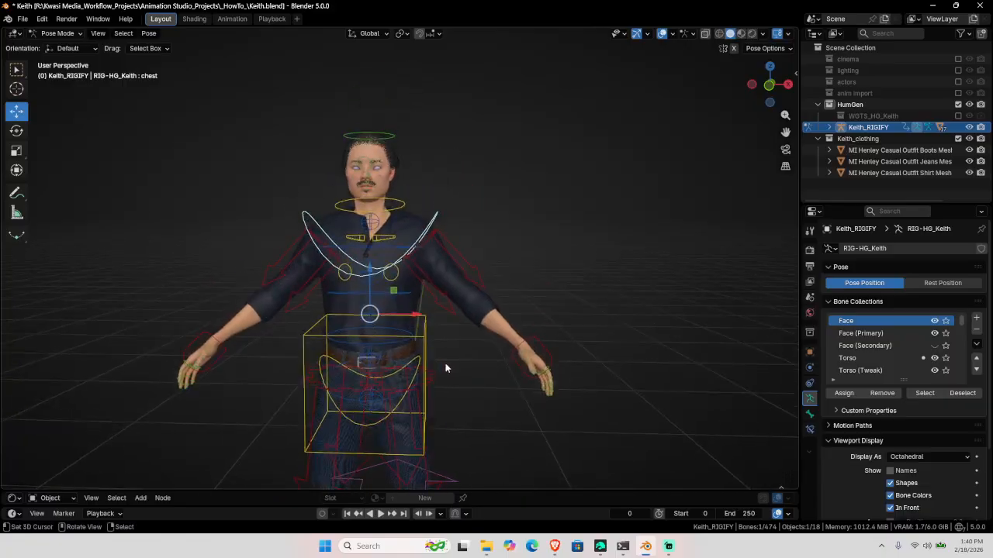
scroll(433, 343, "up", 4)
key("ctrl+Tab")
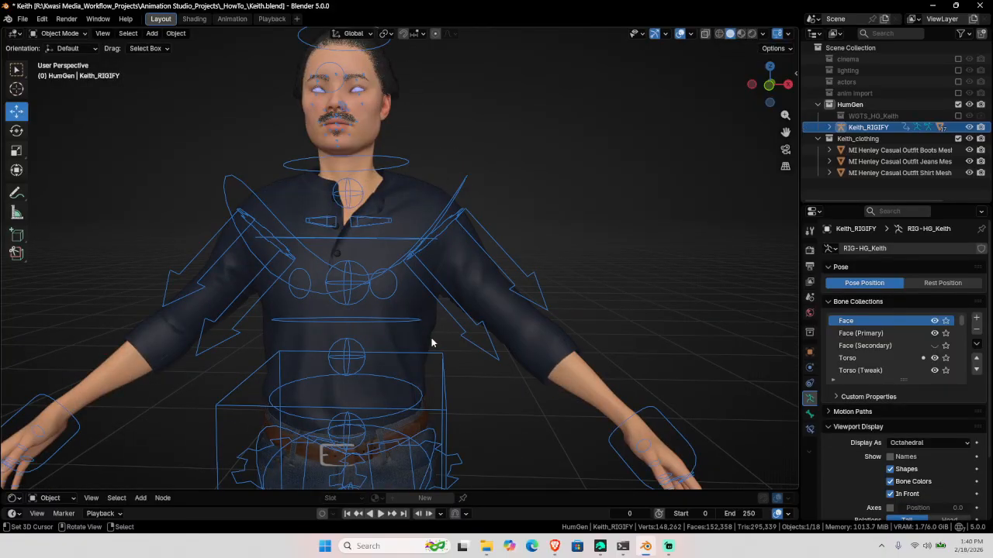
scroll(433, 338, "down", 3)
middle_click_drag(433, 338, 523, 294, "shift")
left_click(559, 344)
scroll(560, 344, "down", 3)
middle_click_drag(513, 376, 494, 330, "shift")
scroll(494, 330, "up", 1)
scroll(494, 328, "up", 1)
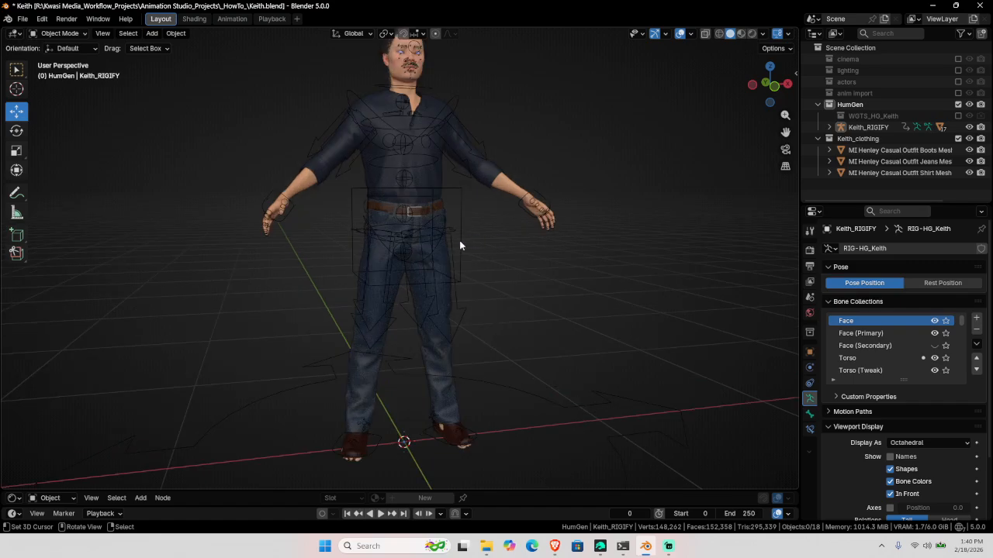
- Select the HG_Body mesh in the viewport
middle_click_drag(486, 263, 459, 348, "shift")
scroll(459, 347, "up", 3)
left_click(547, 287)
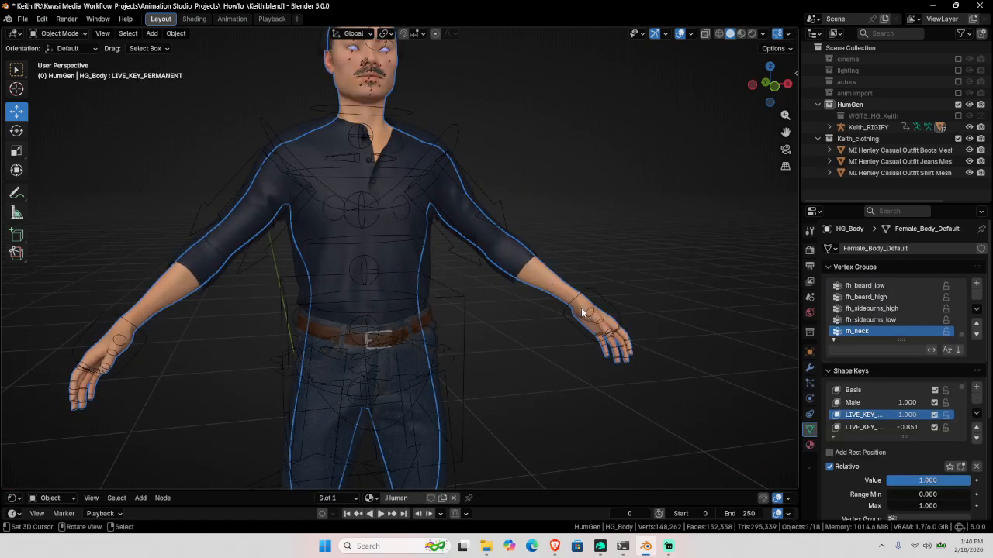
- Sort HG_Body's vertex groups by name and add a new vertex group named keith_body
left_click(976, 313)
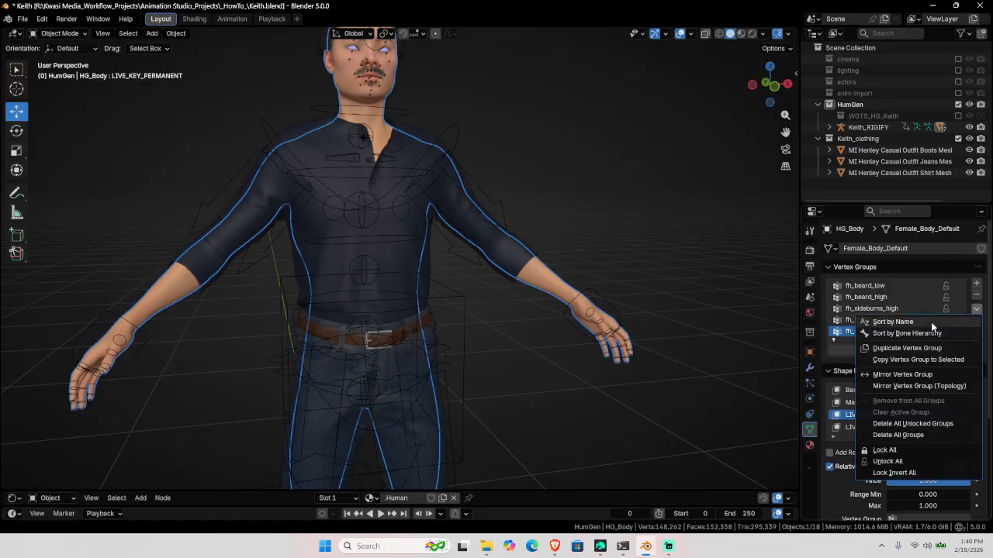
left_click(930, 322)
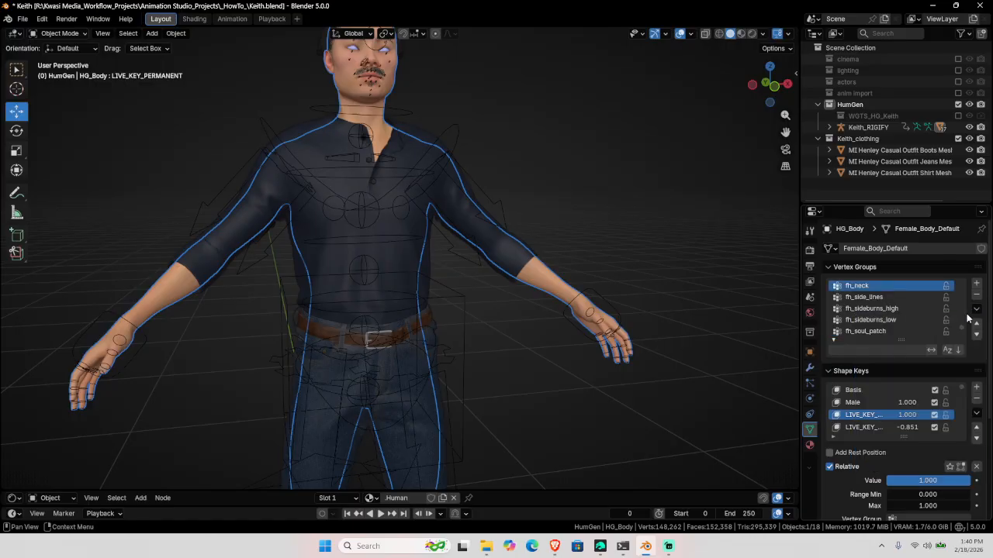
left_click(976, 286)
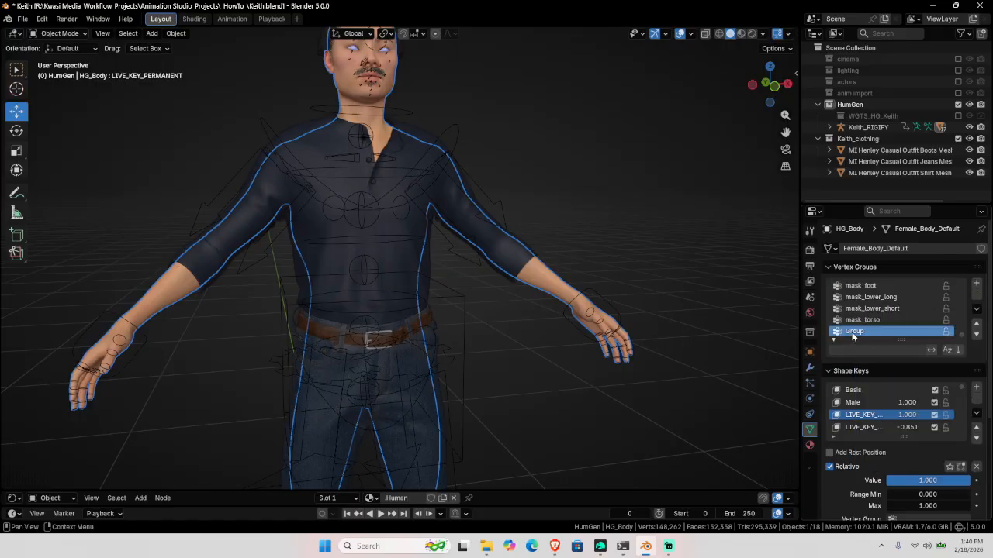
double_click(853, 332)
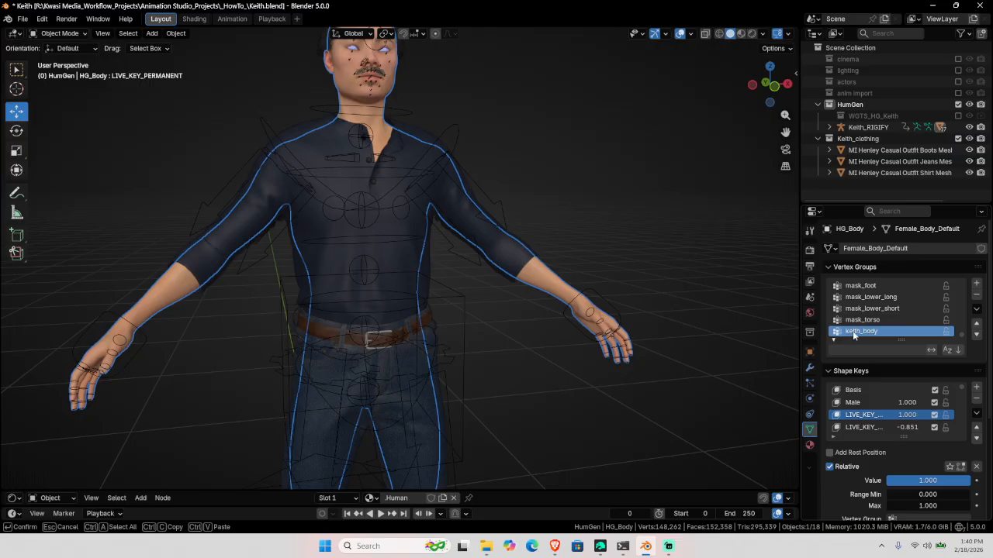
- Add a Mask modifier to HG_Body using the keith_body vertex group with the mask inverted
left_click(809, 368)
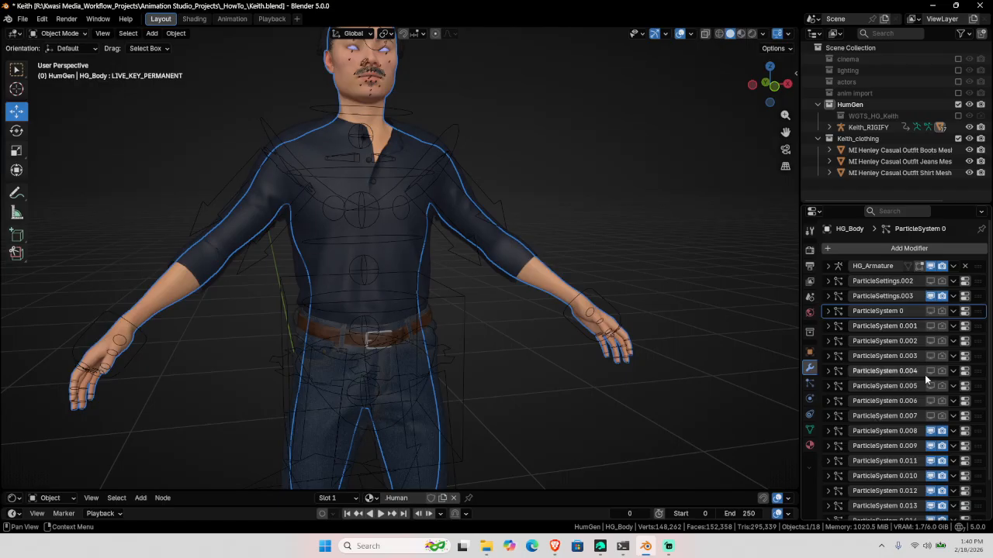
left_click(810, 430)
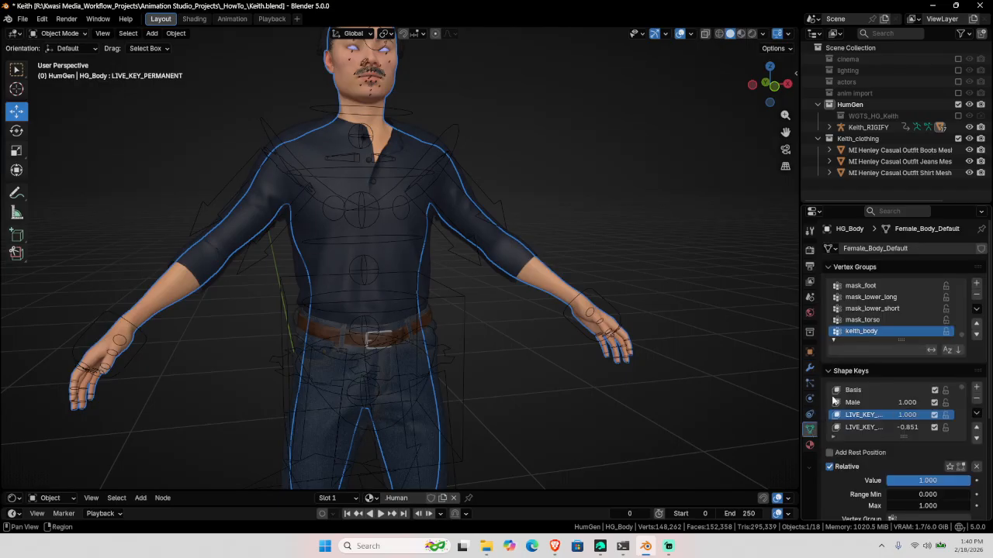
left_click(809, 383)
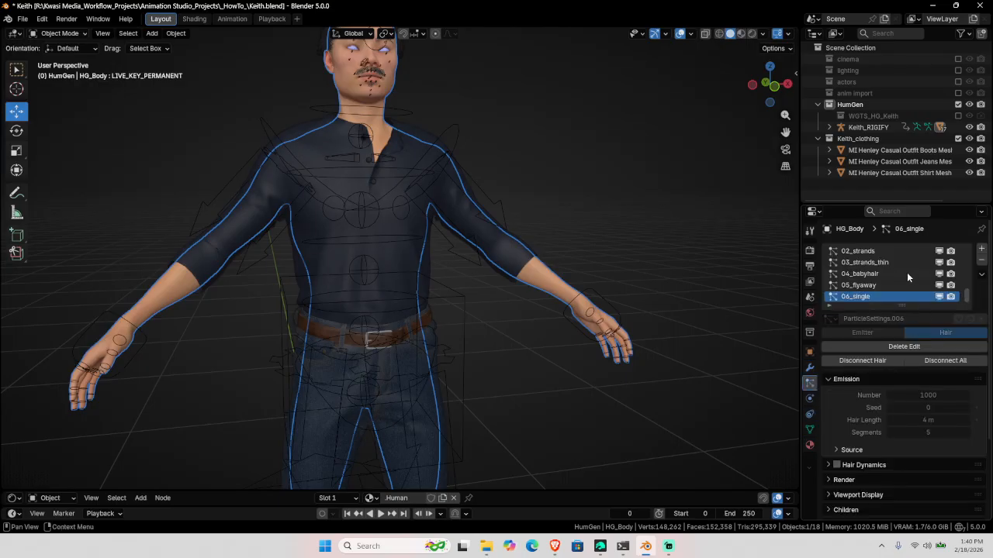
scroll(903, 272, "up", 8)
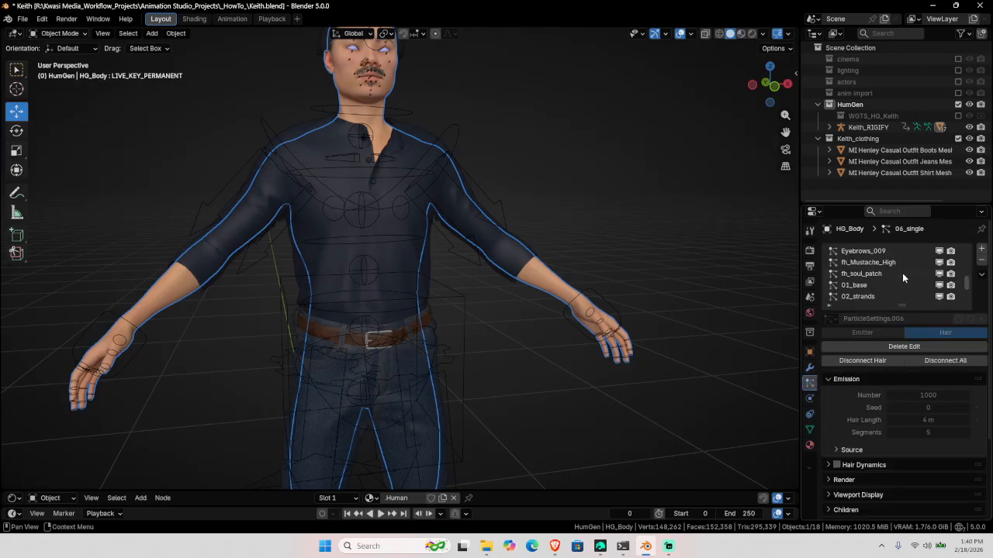
left_click(809, 367)
left_click(871, 248)
left_click(838, 250)
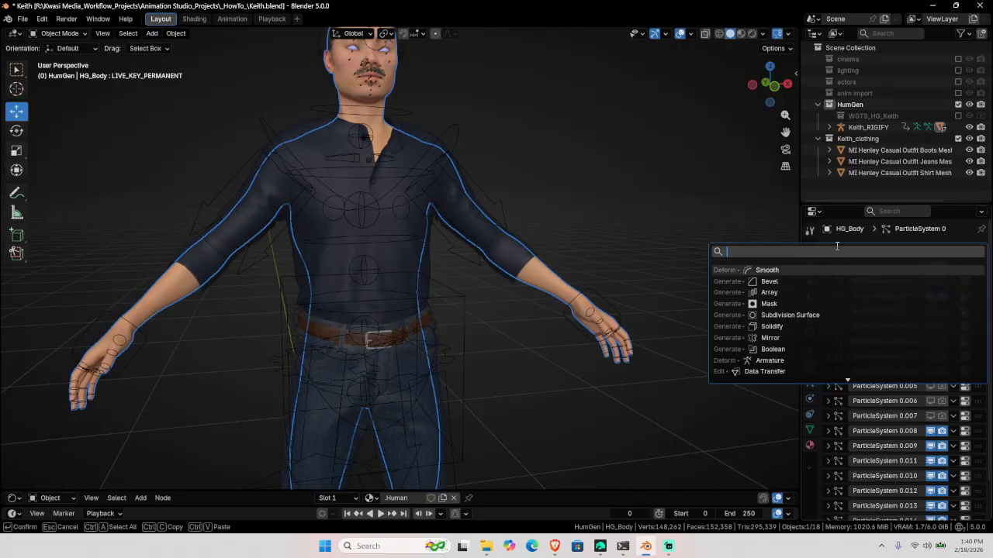
key("Return")
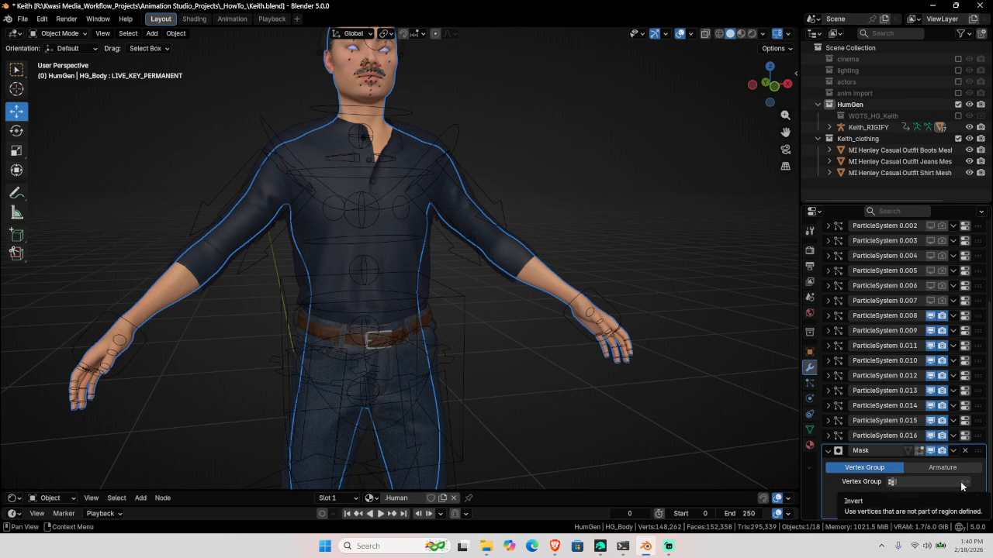
left_click(936, 482)
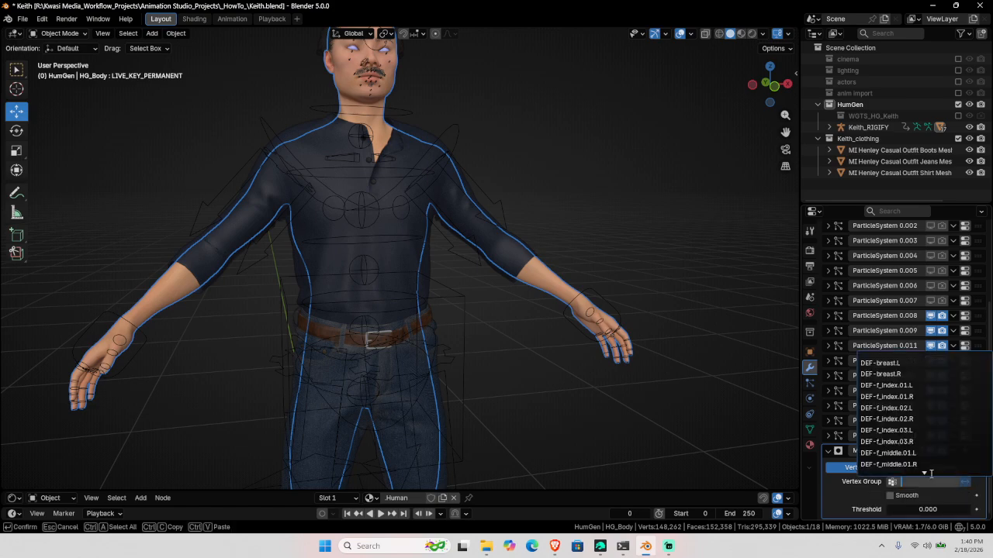
type("keith")
key("Return")
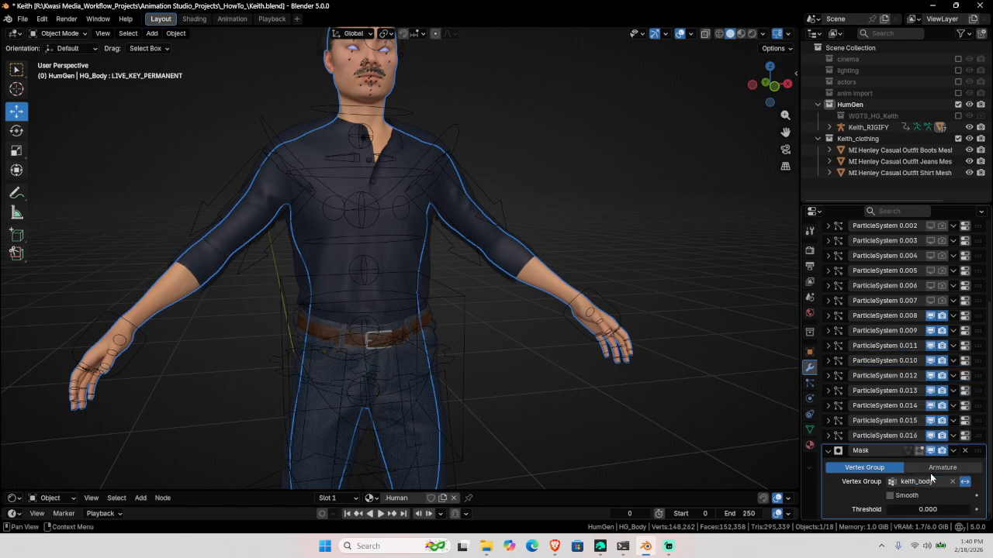
- Put HG_Body in Edit Mode with X-ray and vertex selection on, and box-select the feet, legs and hips from the front view
left_click(811, 431)
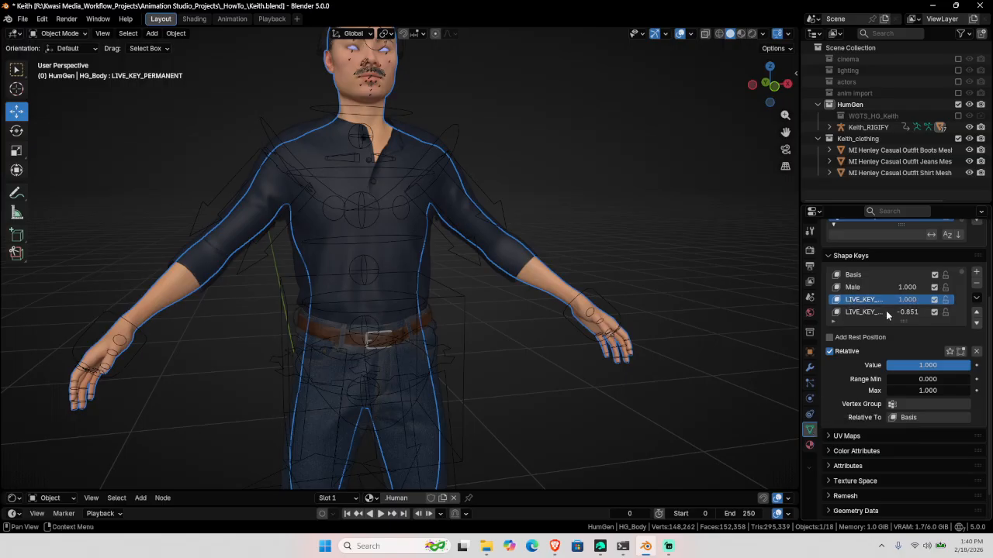
scroll(912, 380, "up", 5)
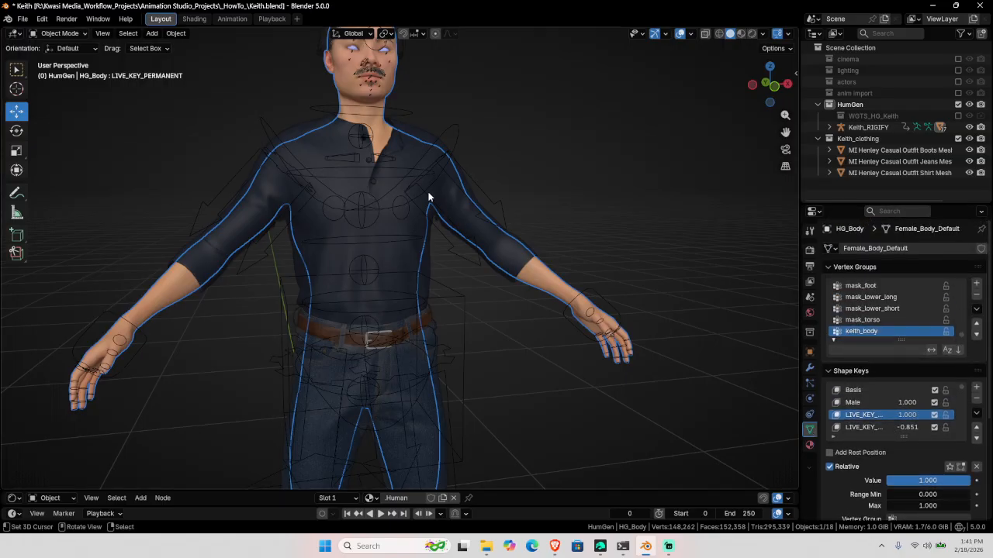
scroll(428, 196, "down", 4)
key("Tab")
key("alt+z")
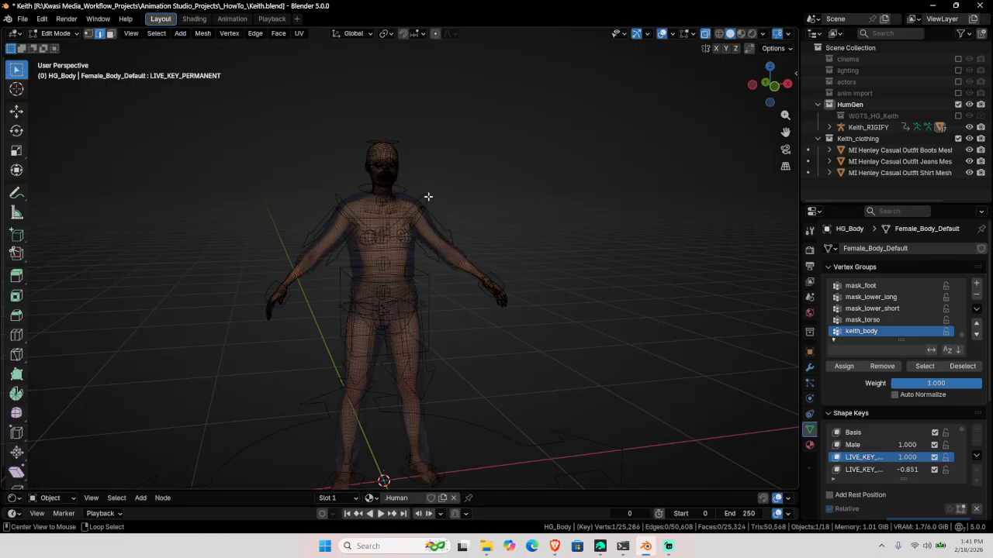
scroll(420, 219, "up", 3)
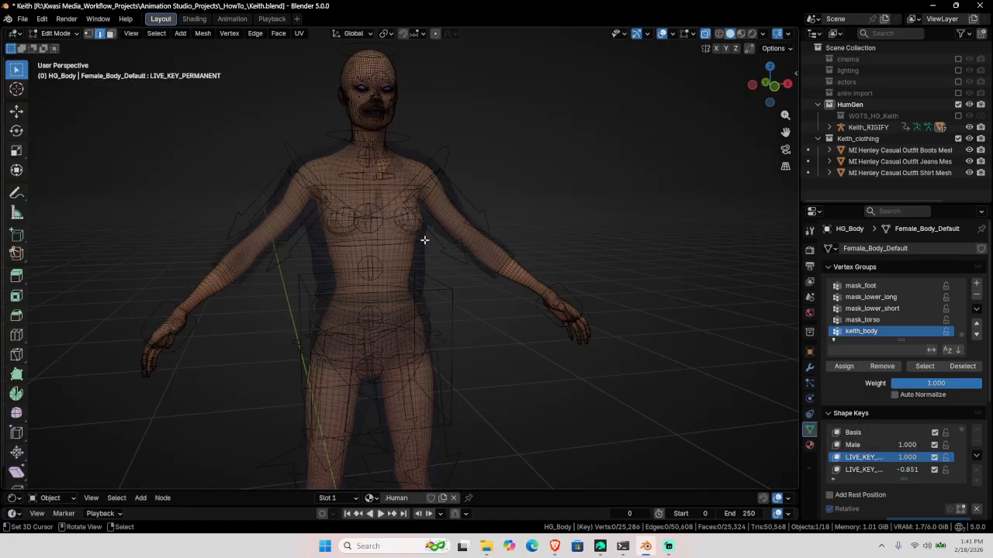
key("KP_1")
scroll(403, 241, "down", 1)
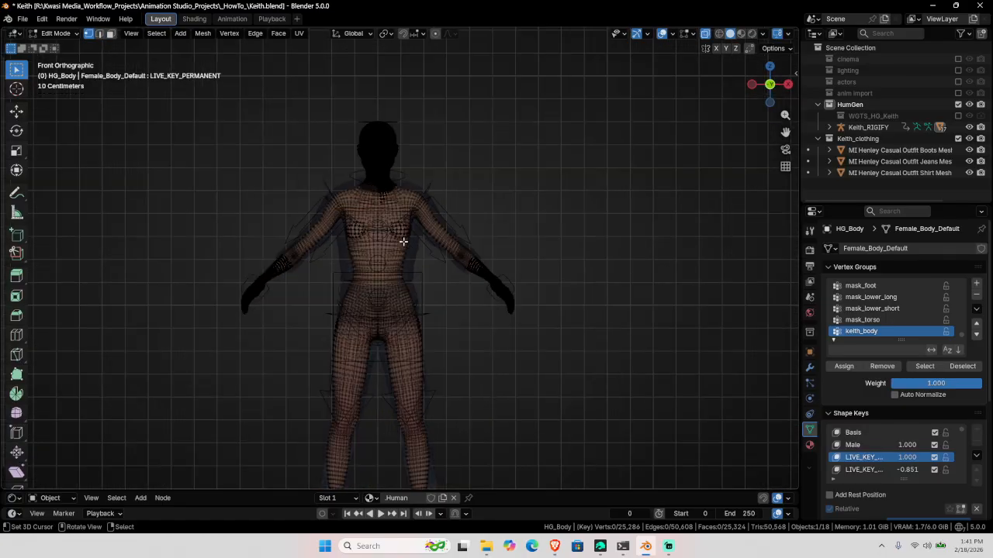
middle_click_drag(404, 321, 392, 172, "shift")
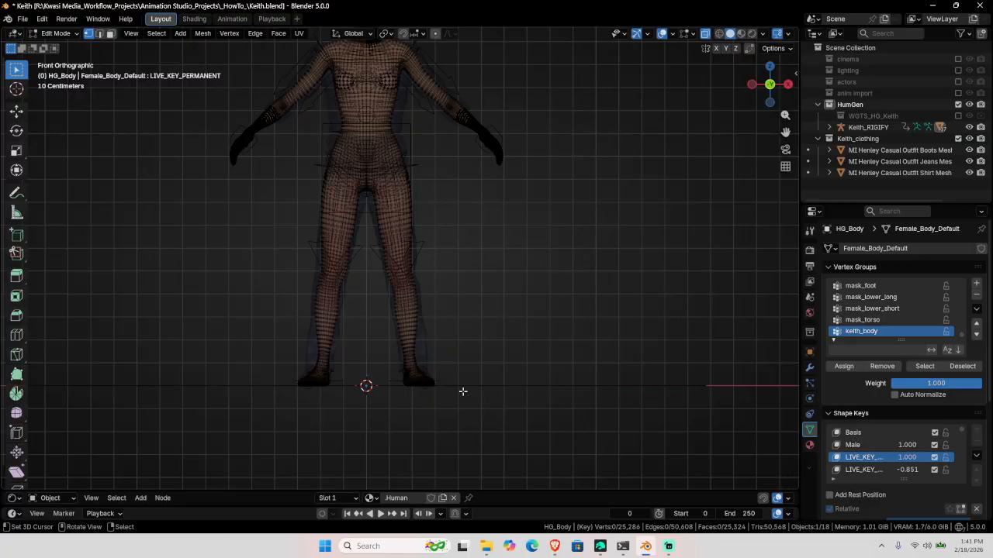
left_click_drag(423, 425, 269, 177)
- Circle-select the torso up to the lower chest and deselect the stray vertices on the character's right arm
middle_click_drag(425, 197, 432, 323, "shift")
key("c")
left_click_drag(390, 277, 317, 233)
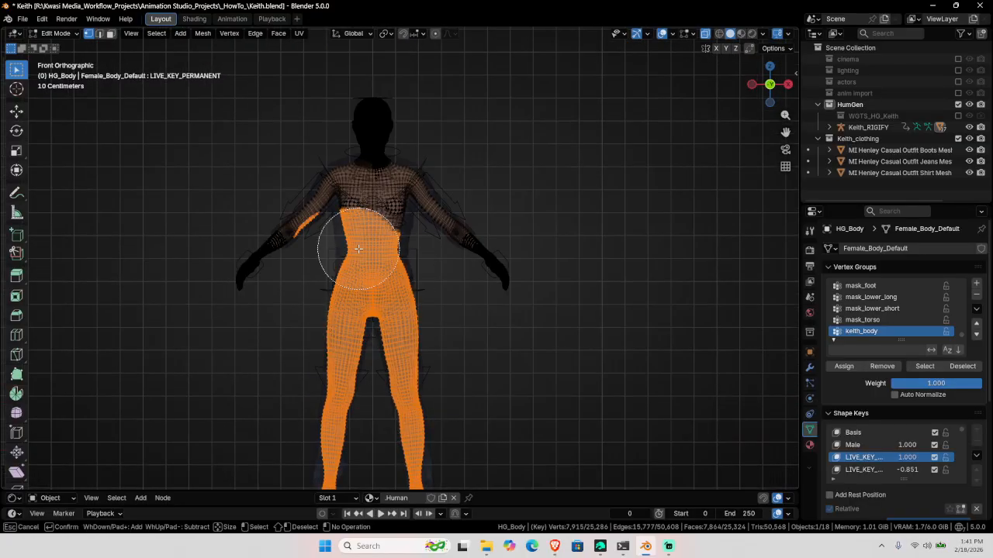
right_click(374, 247)
scroll(375, 247, "up", 2)
scroll(297, 228, "up", 2)
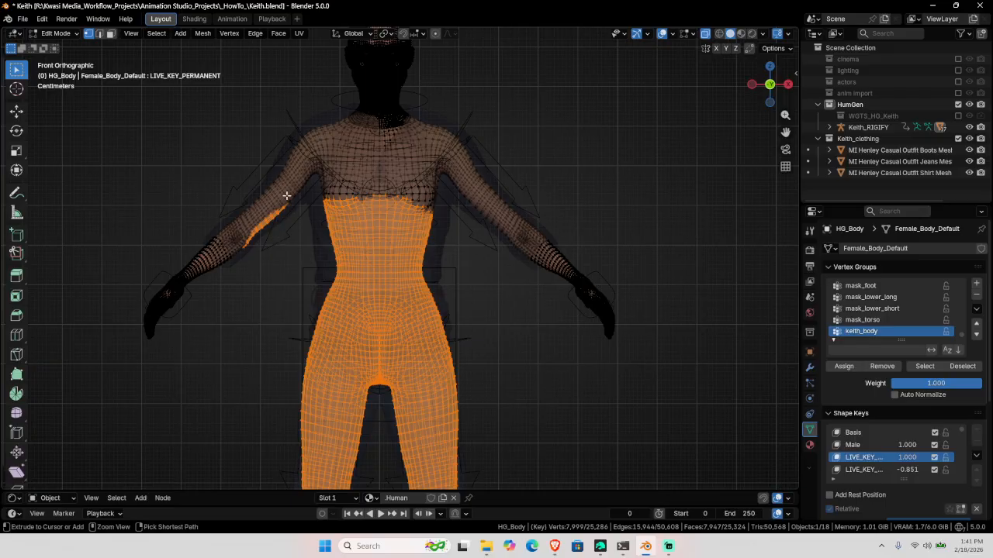
left_click_drag(287, 195, 216, 263, "ctrl")
- Add the edge loops around the chest and bust to the selection, undoing the last loop selection
middle_click_drag(340, 219, 336, 304, "shift")
scroll(336, 303, "up", 5)
middle_click_drag(428, 253, 390, 209)
middle_click_drag(468, 275, 493, 333)
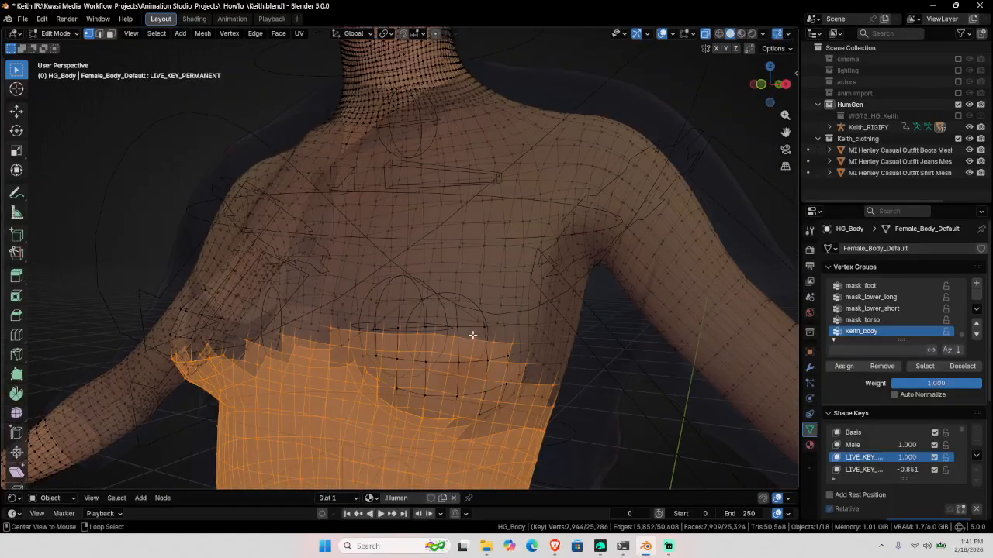
left_click(472, 329, "alt+shift")
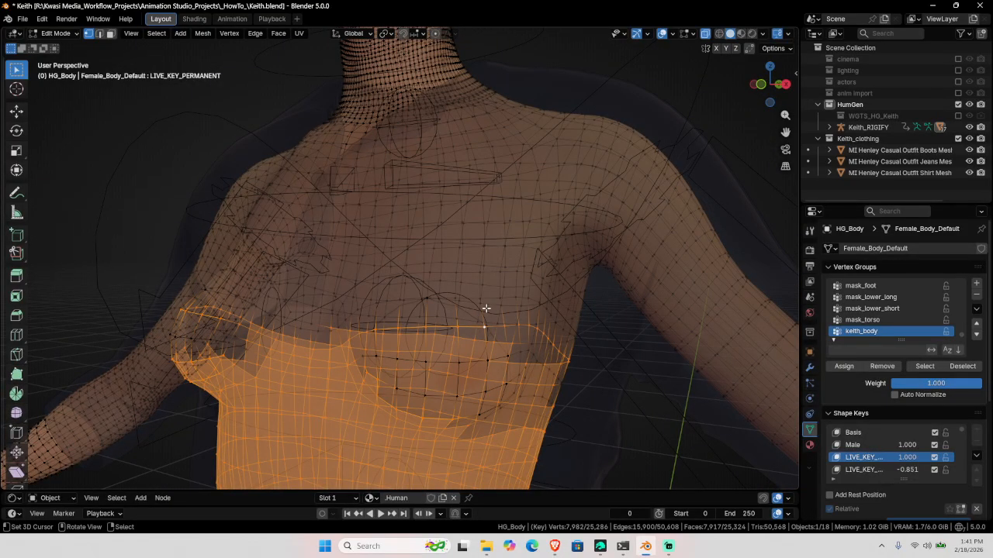
left_click(472, 363, "alt+shift")
left_click(469, 393, "alt+shift")
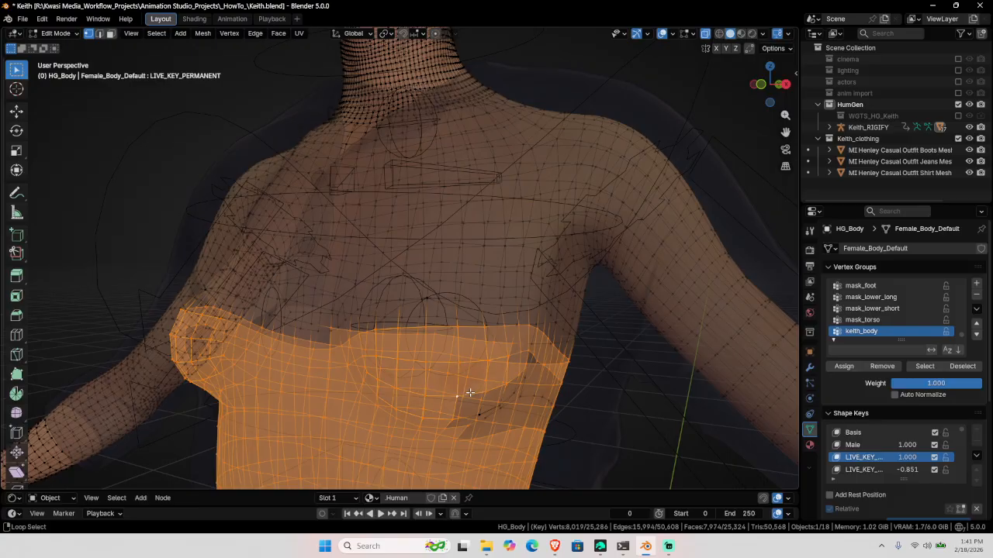
left_click(527, 397, "alt+shift")
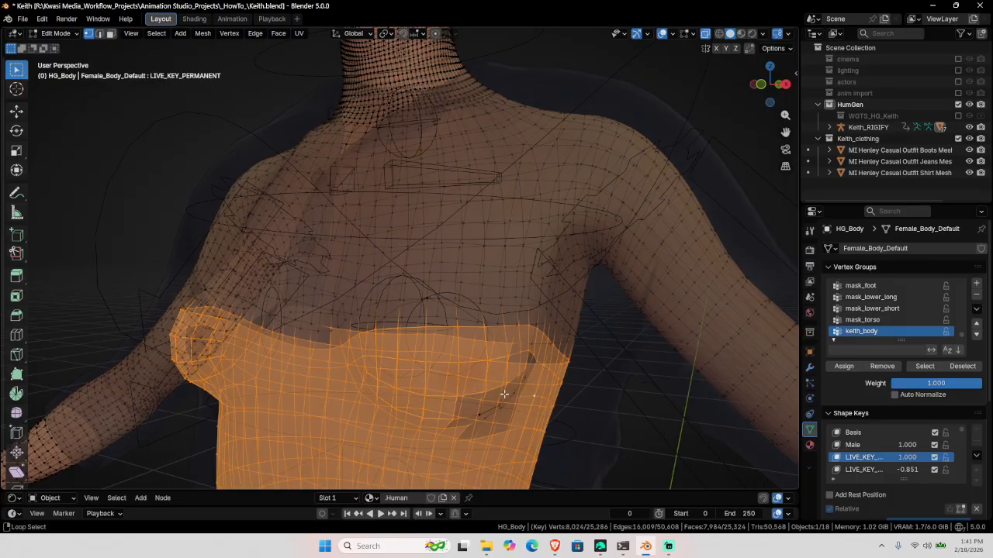
left_click(485, 414, "alt+shift")
key("ctrl+z")
scroll(481, 364, "down", 3)
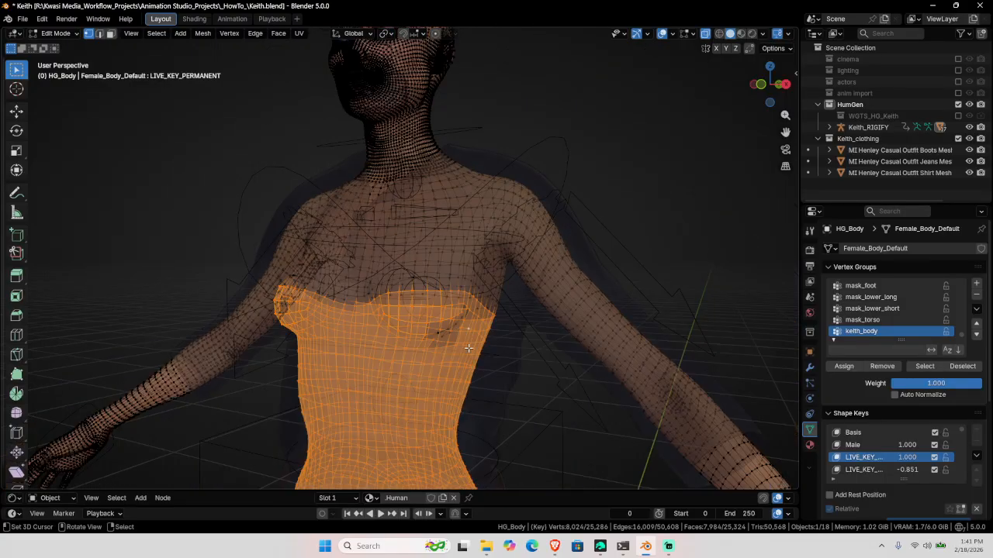
- Grow the selection three times up the chest and add the unselected vertices in the gap at the torso's centre
key("ctrl+KP_Add")
key("ctrl+KP_Add")
key("ctrl+KP_Add")
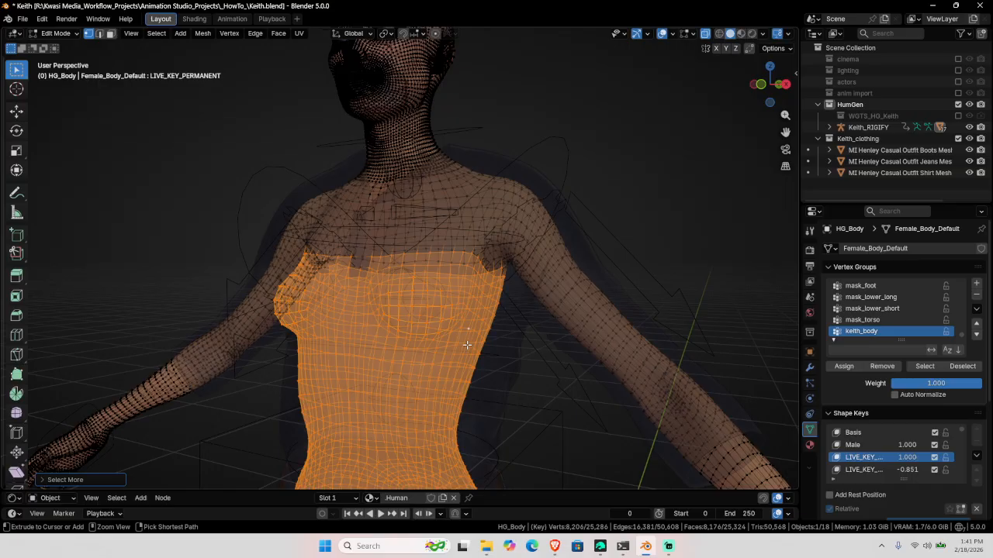
scroll(466, 345, "up", 3)
middle_click_drag(432, 332, 471, 356)
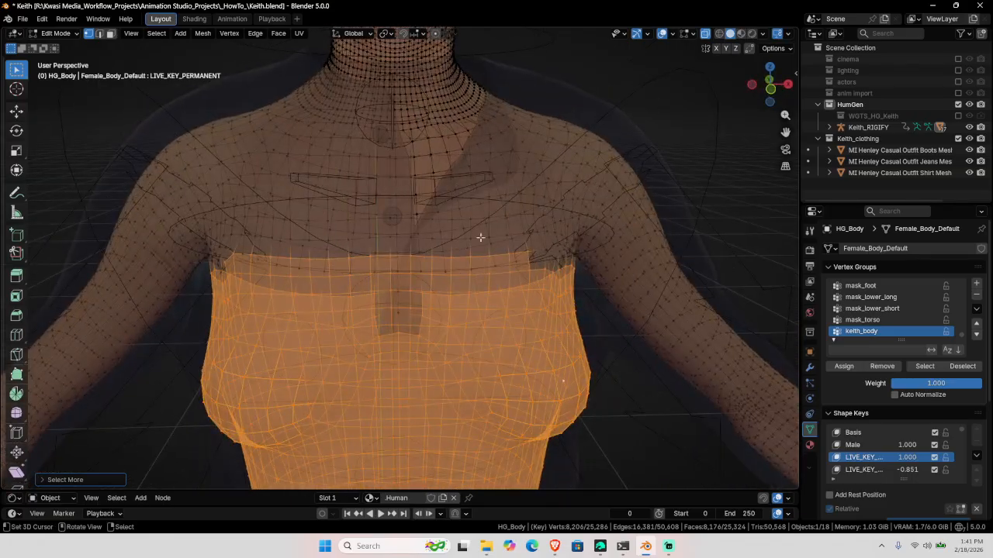
middle_click_drag(388, 339, 385, 331)
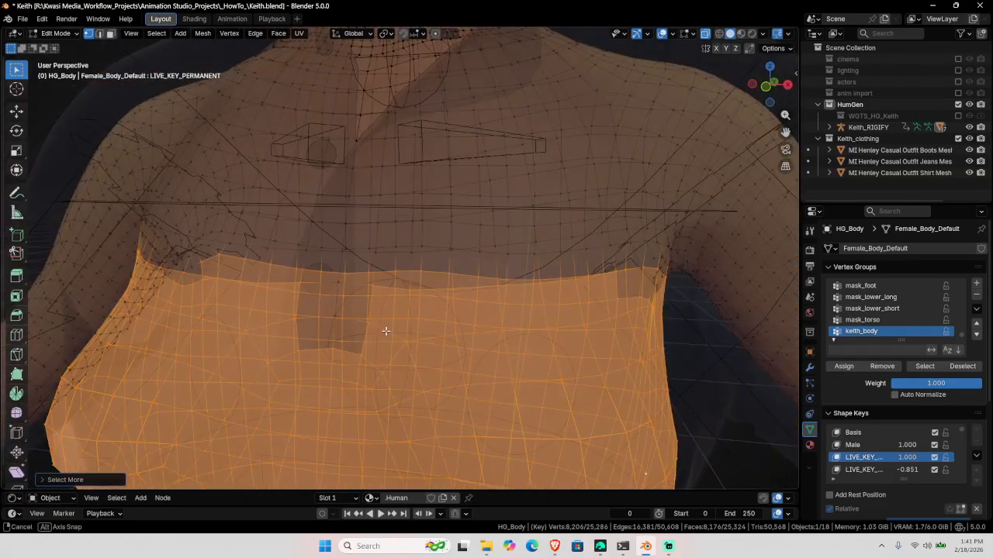
middle_click_drag(337, 287, 339, 289)
left_click(330, 283, "shift")
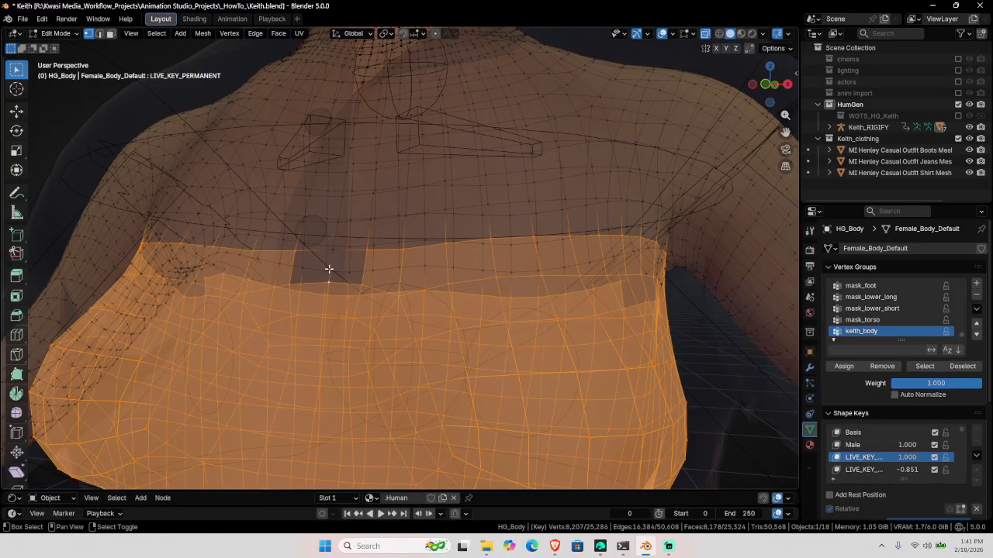
left_click(335, 252, "shift")
- Add the neighbouring edge loops around the character's left shoulder joint to the selection
scroll(408, 237, "down", 4)
middle_click_drag(419, 240, 456, 264)
middle_click_drag(531, 285, 421, 268, "shift")
mouse_move(414, 160)
middle_mouse_down("shift")
mouse_move(410, 186)
mouse_move(429, 152)
middle_mouse_up("shift")
scroll(436, 183, "up", 2)
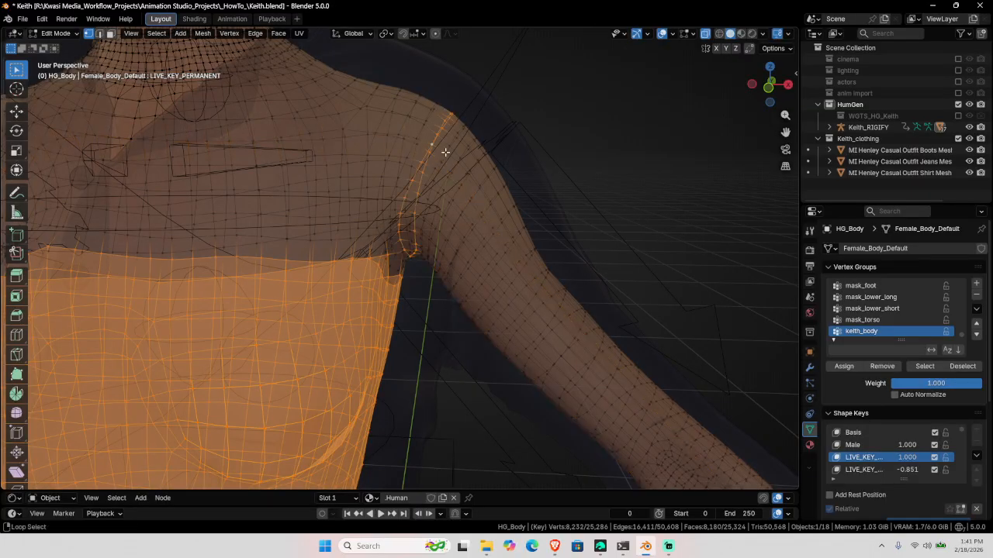
left_click(452, 139, "alt+shift")
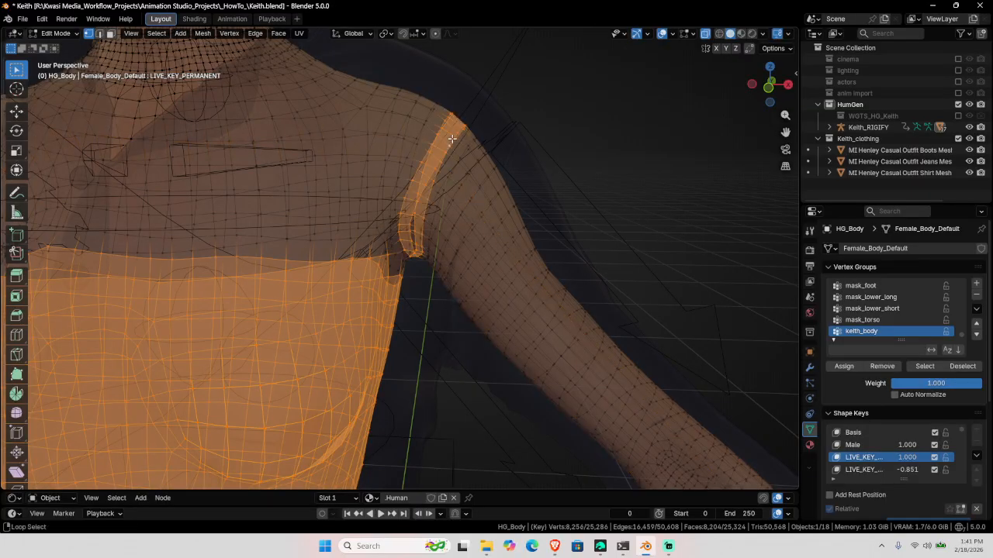
- Add the matching edge loops around the character's right shoulder joint to the selection
scroll(446, 148, "down", 4)
scroll(581, 277, "up", 4)
middle_click_drag(283, 253, 448, 272, "shift")
scroll(484, 210, "up", 2)
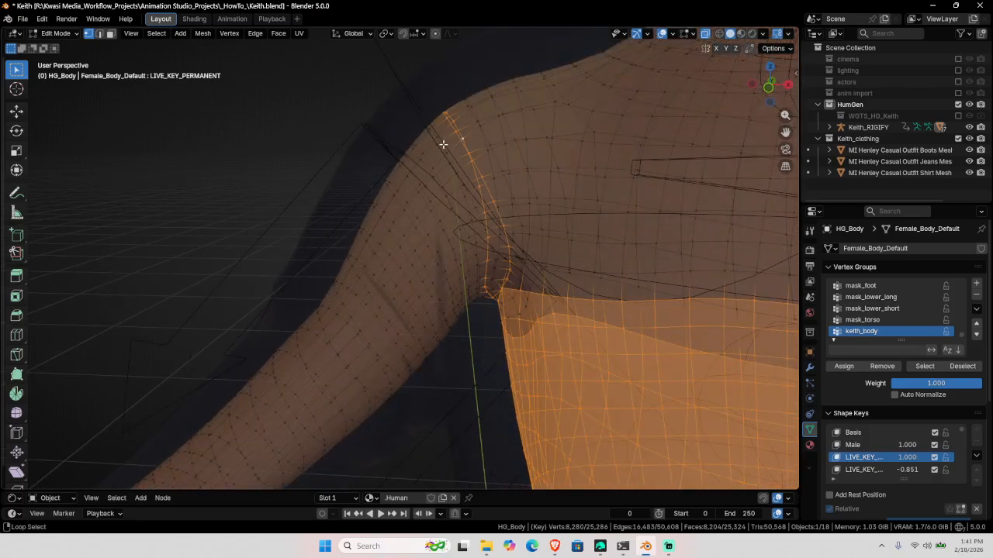
left_click(465, 134, "alt+shift")
left_click(480, 143, "alt+shift")
left_click(495, 189, "alt+shift")
scroll(496, 191, "down", 2)
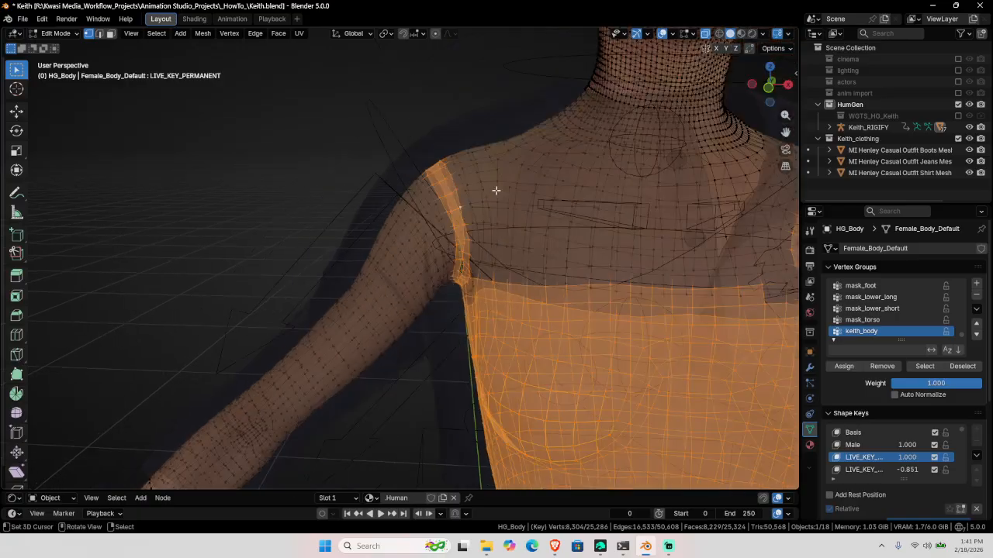
- Grow the body selection one more time around the shoulders and upper chest
middle_click_drag(496, 191, 225, 113, "shift")
middle_click_drag(567, 221, 511, 235)
key("ctrl+KP_Add")
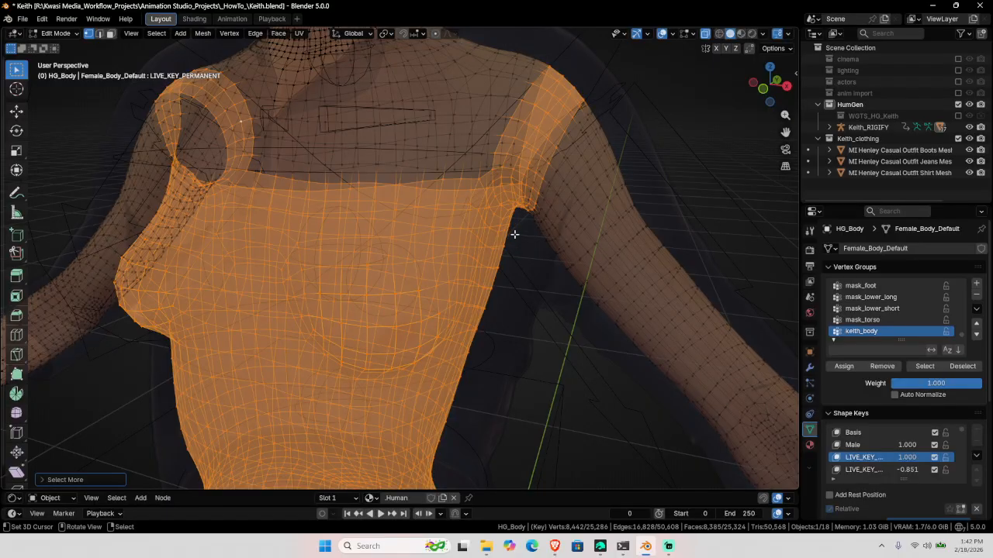
scroll(514, 234, "down", 4)
mouse_move(385, 271)
middle_mouse_down()
mouse_move(445, 273)
mouse_move(388, 268)
middle_mouse_up()
middle_click_drag(488, 273, 447, 230, "shift")
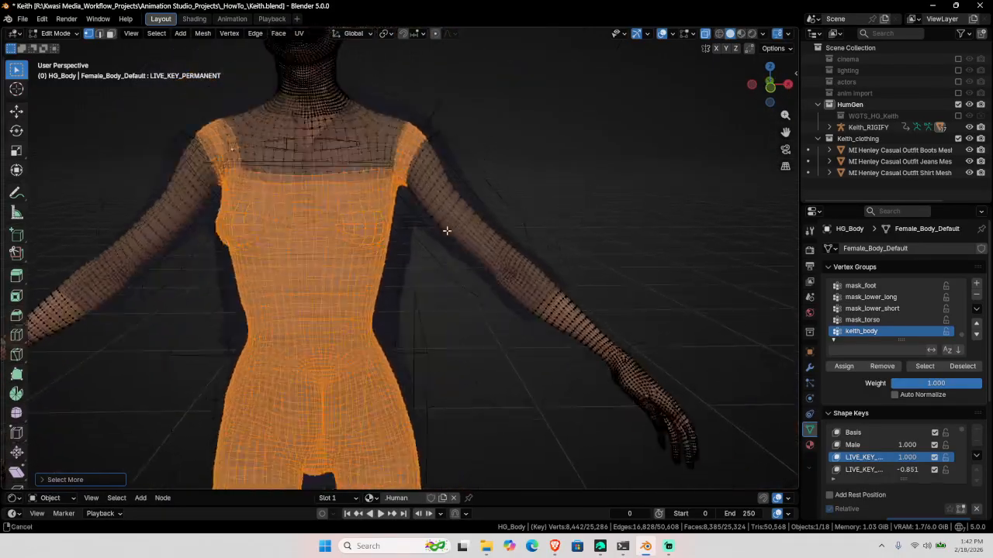
- Add the edge loop just below the elbow on the character's left arm and the matching loop on the right arm to the selection
scroll(446, 231, "up", 8)
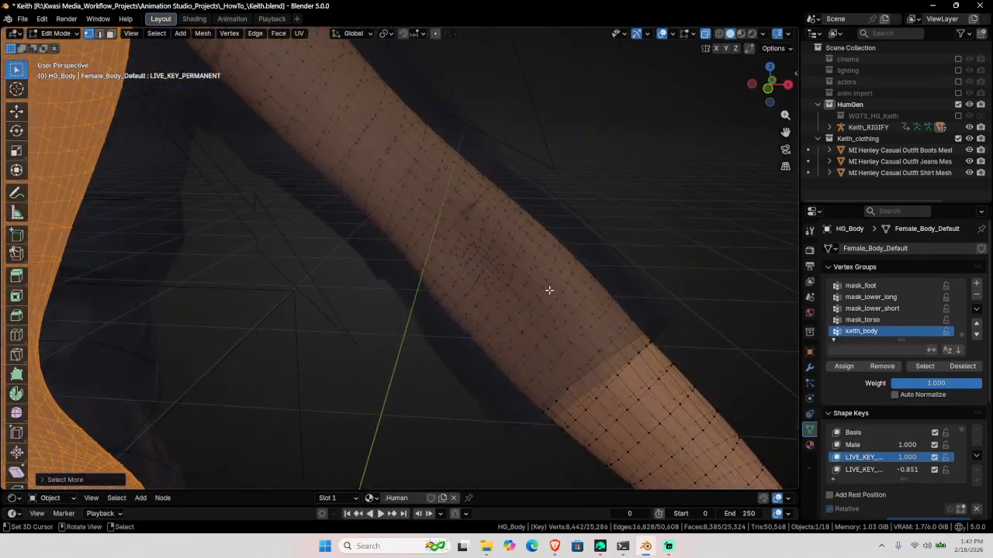
middle_click_drag(549, 290, 559, 290)
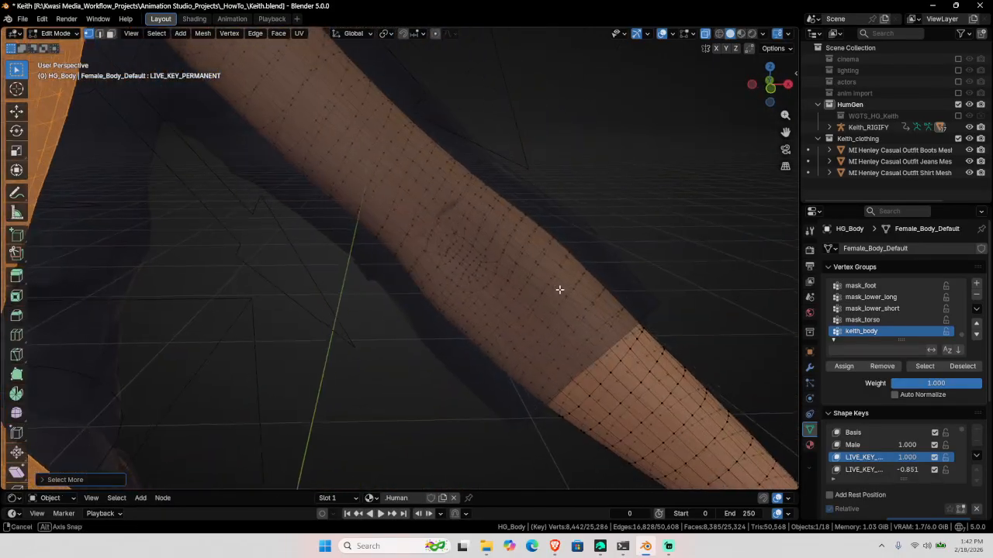
left_click(518, 257, "alt+shift")
scroll(518, 257, "down", 6)
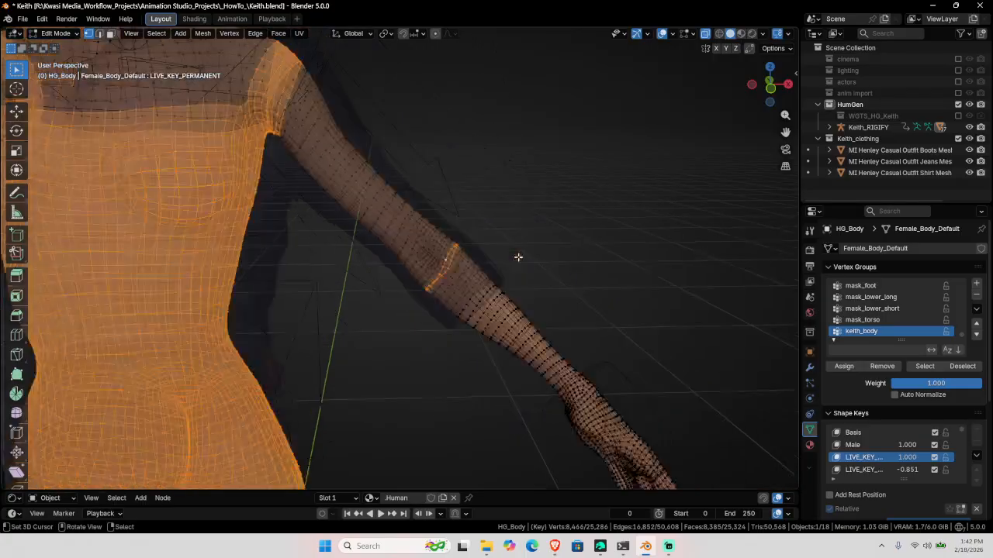
middle_click_drag(519, 258, 483, 281, "shift")
scroll(574, 281, "up", 3)
scroll(547, 300, "up", 4)
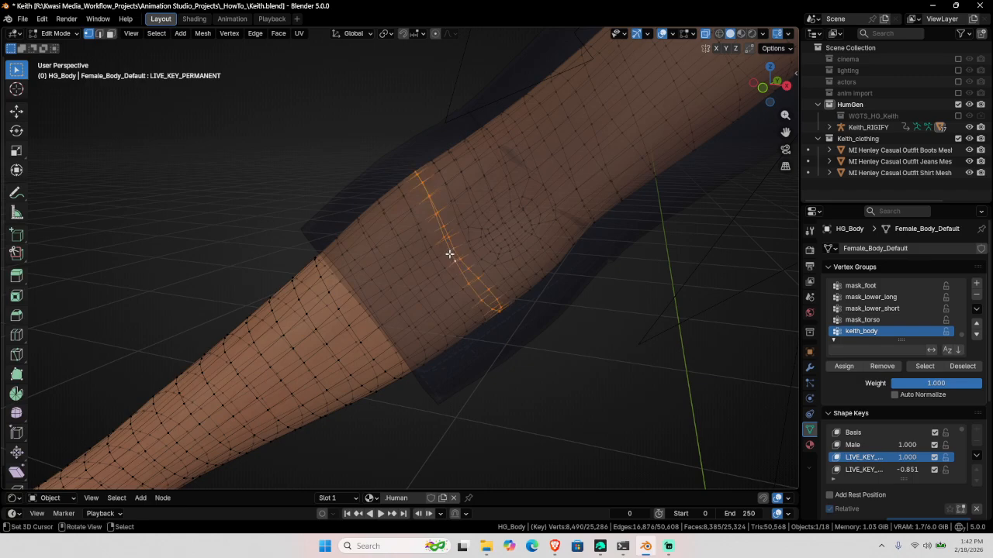
- Circle-select the character's right arm from the elbow loop up to the selected shoulder area
scroll(450, 254, "down", 8)
middle_click_drag(505, 243, 395, 294, "shift")
middle_click_drag(259, 308, 296, 318)
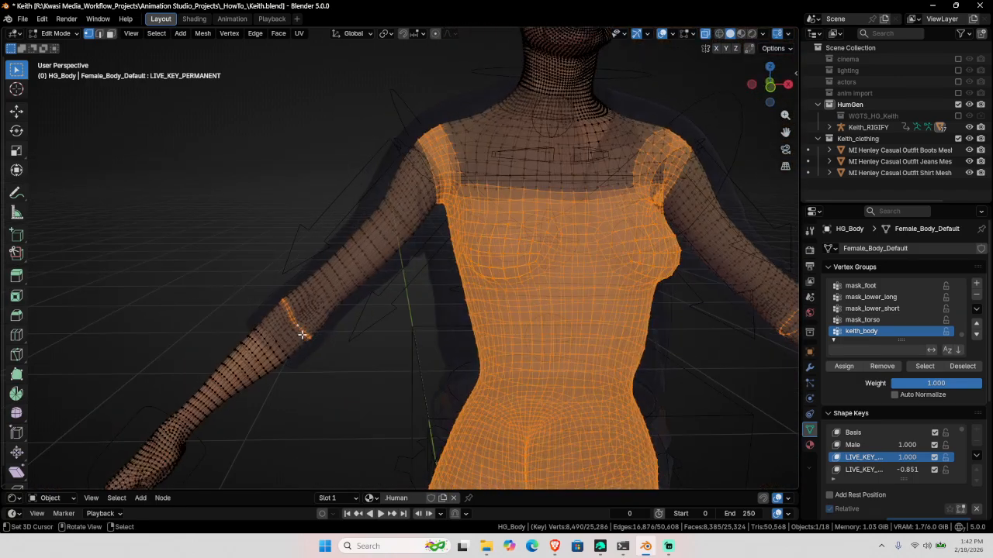
scroll(302, 335, "up", 3)
key("c")
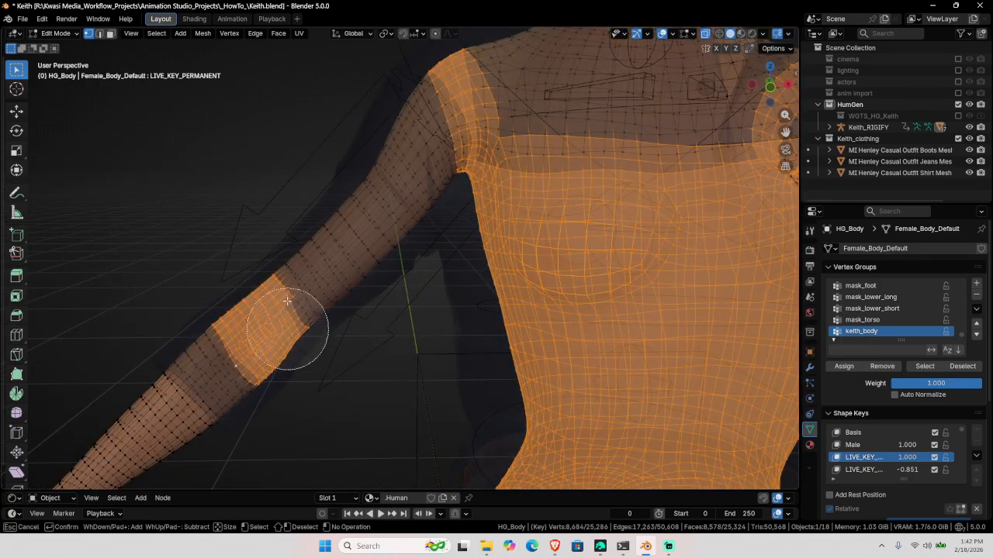
mouse_move(355, 216)
left_mouse_down()
mouse_move(377, 128)
mouse_move(406, 103)
mouse_move(432, 160)
left_mouse_up()
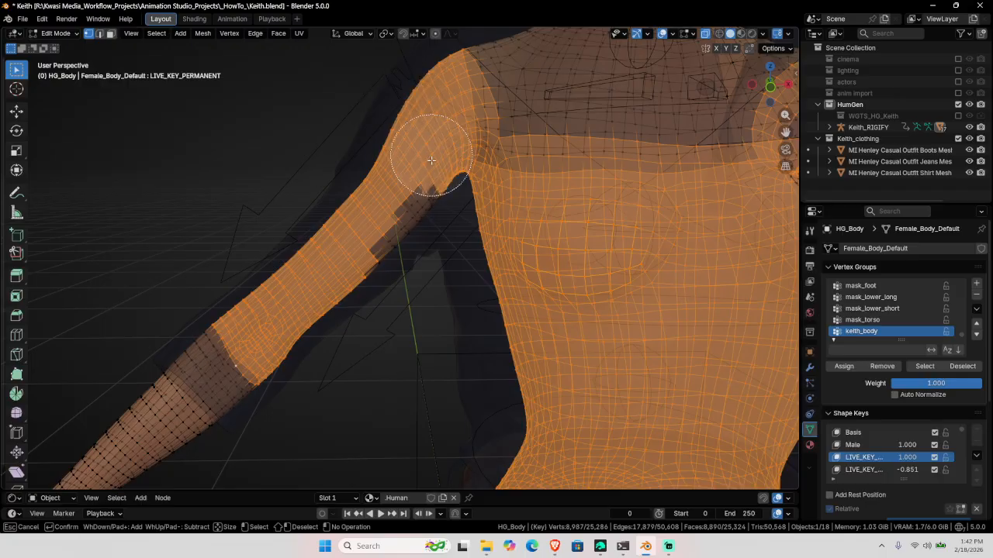
key("Escape")
- Circle-select the character's left arm between the shoulder and the loop below the elbow
scroll(411, 217, "down", 4)
middle_click_drag(528, 266, 310, 306, "shift")
scroll(310, 306, "up", 2)
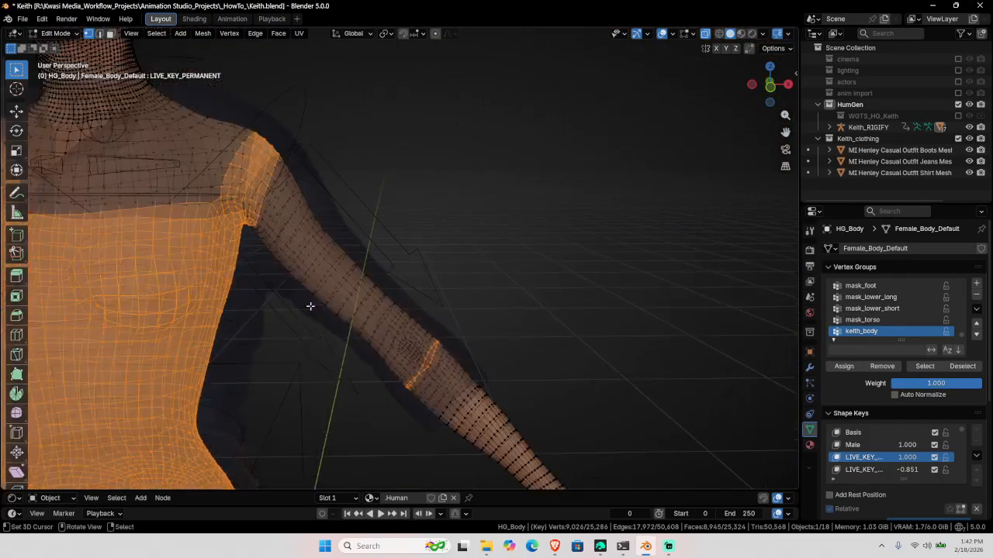
key("c")
mouse_move(298, 198)
left_mouse_down()
mouse_move(294, 186)
mouse_move(287, 210)
left_mouse_up()
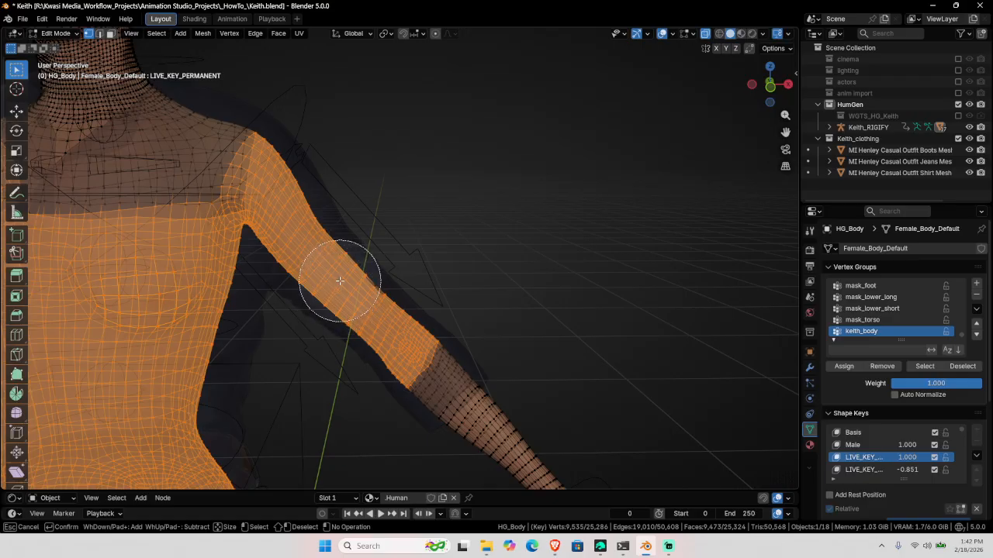
key("Escape")
- Check the selection from behind and add the missed vertices on the back of the character's left arm
middle_click_drag(339, 282, 225, 286)
middle_click_drag(458, 259, 456, 336, "shift")
scroll(459, 338, "down", 3)
middle_click_drag(327, 318, 261, 299, "shift")
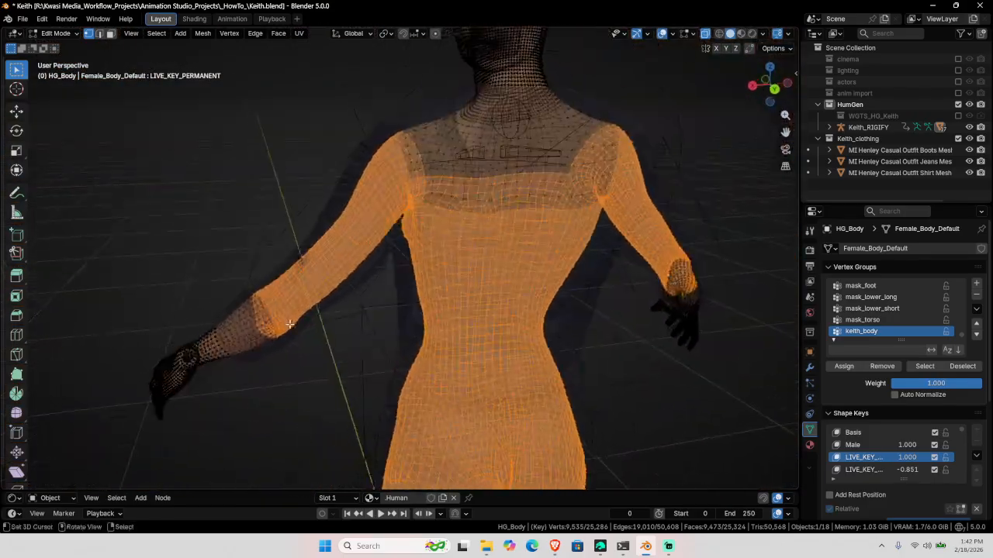
scroll(258, 267, "up", 2)
key("c")
left_click(254, 265)
key("Escape")
scroll(256, 267, "down", 2)
- Assign the selected vertices to the keith_body vertex group, turn off X-ray, and return to Object Mode with nothing selected
middle_click_drag(387, 264, 860, 371)
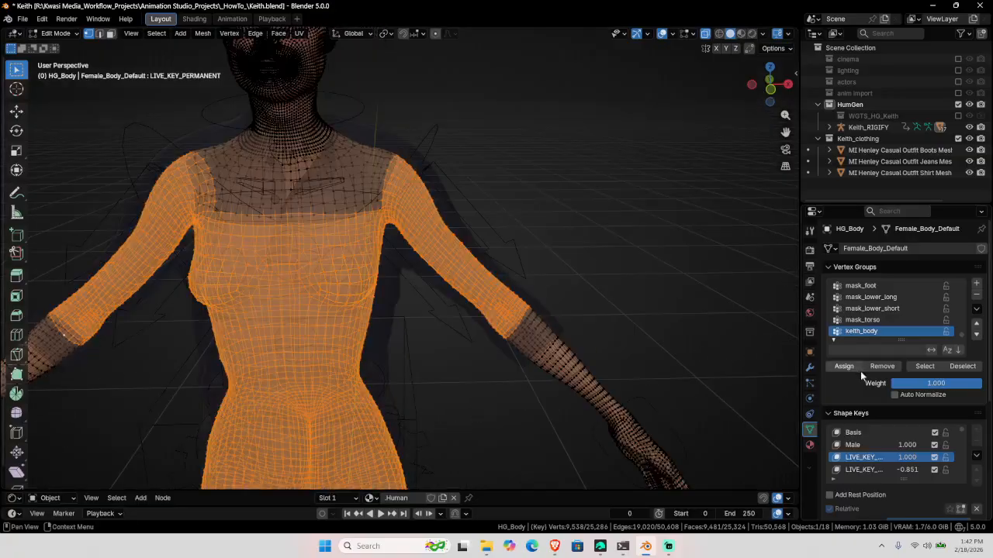
scroll(616, 341, "down", 4)
key("alt+z")
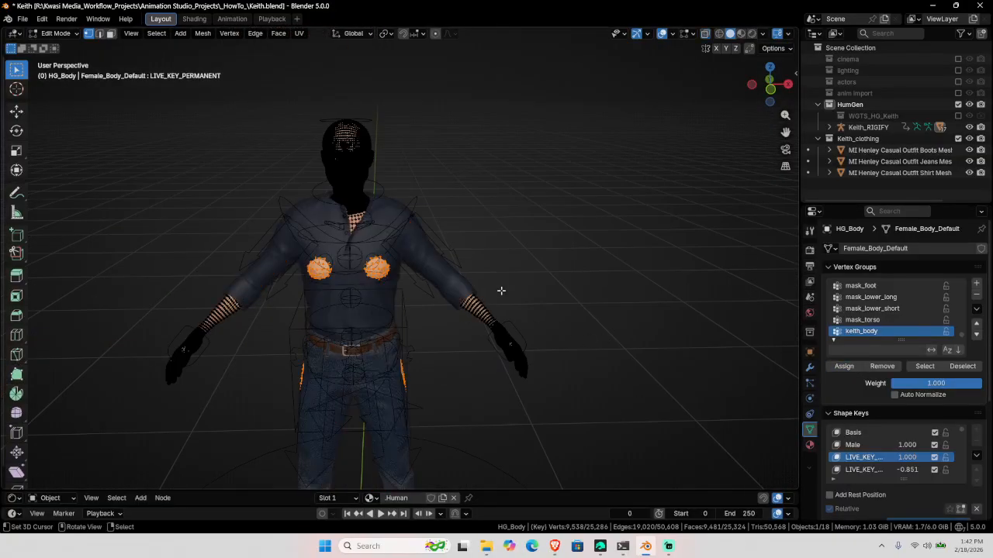
key("Tab")
scroll(472, 279, "down", 3)
left_click(467, 277)
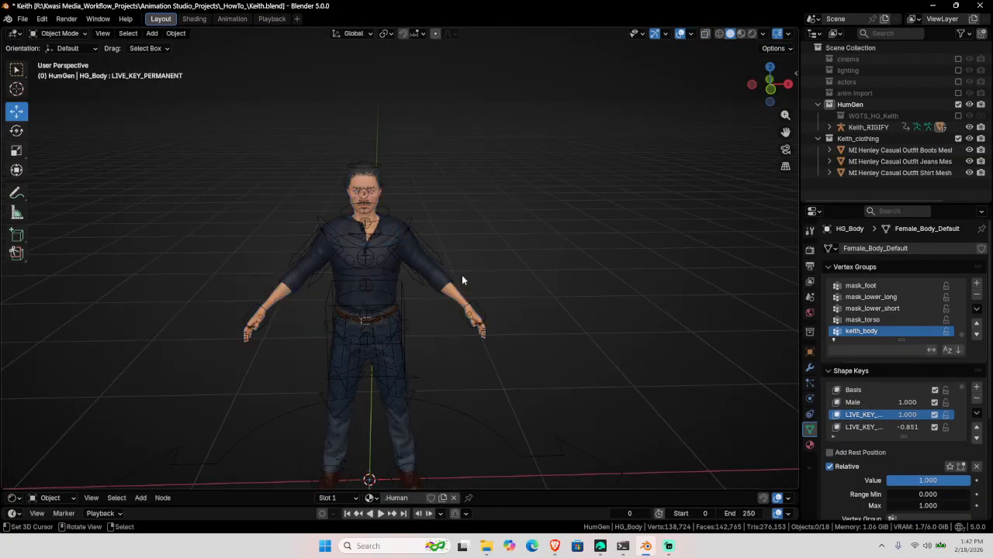
- Test how the outfit follows the Keith_RIGIFY rig by moving its torso control in Pose Mode, then cancel the move and return to Object Mode
scroll(454, 302, "up", 4)
middle_click_drag(445, 330, 500, 302, "shift")
left_click(527, 252)
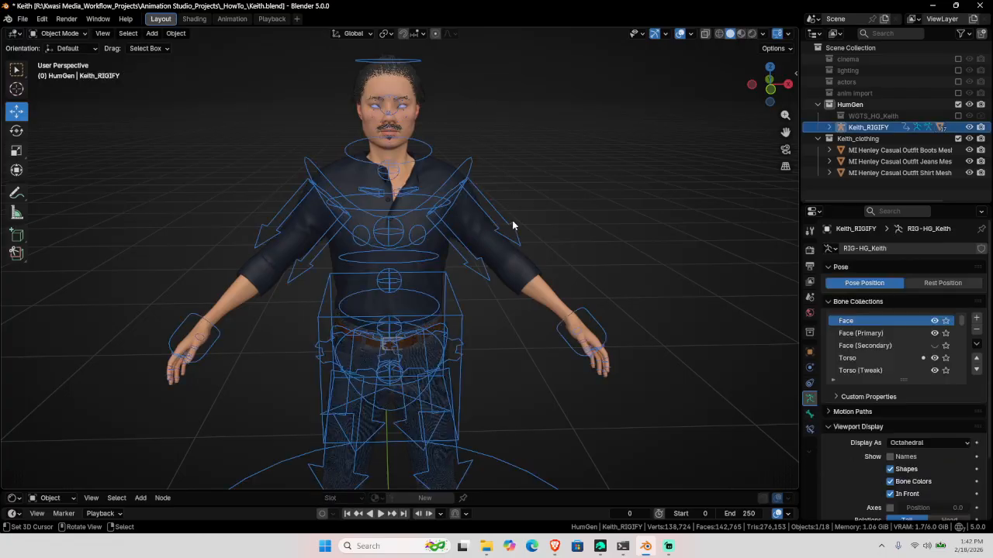
key("ctrl+Tab")
left_click(463, 307)
middle_click_drag(481, 307, 481, 230, "shift")
left_click_drag(413, 255, 439, 303)
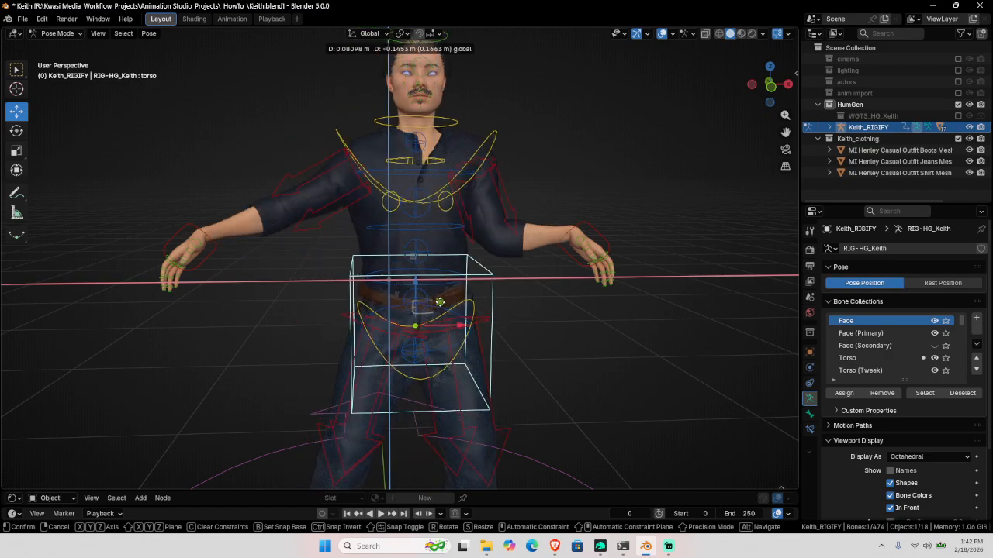
right_click(439, 304)
middle_click_drag(453, 217, 462, 321, "shift")
key("ctrl+Tab")
key("alt+a")
- Inspect the dressed character's upper body and save the Keith.blend file
scroll(436, 299, "down", 2)
scroll(485, 301, "up", 2)
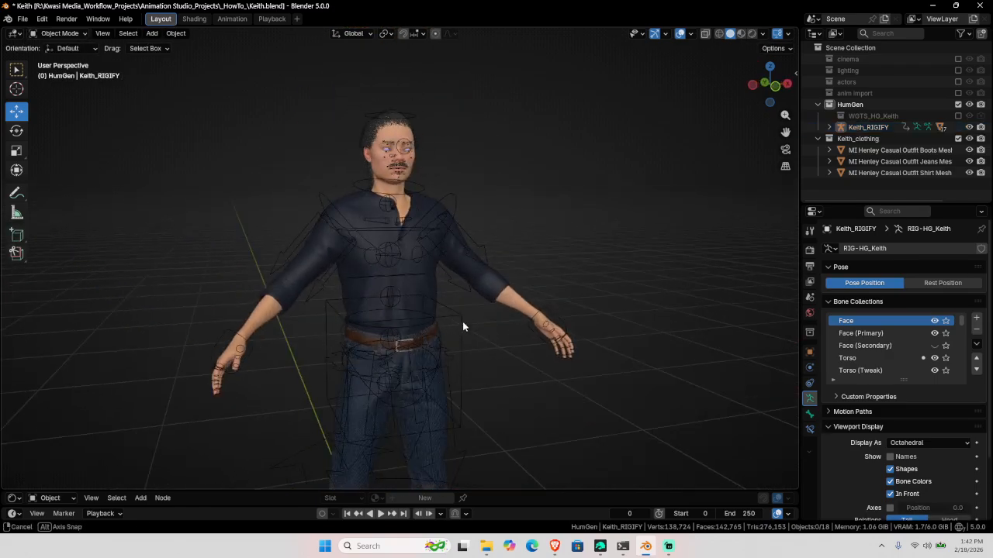
scroll(459, 256, "up", 2)
middle_click_drag(457, 240, 467, 293, "shift")
middle_click_drag(496, 283, 524, 273)
key("ctrl+s")
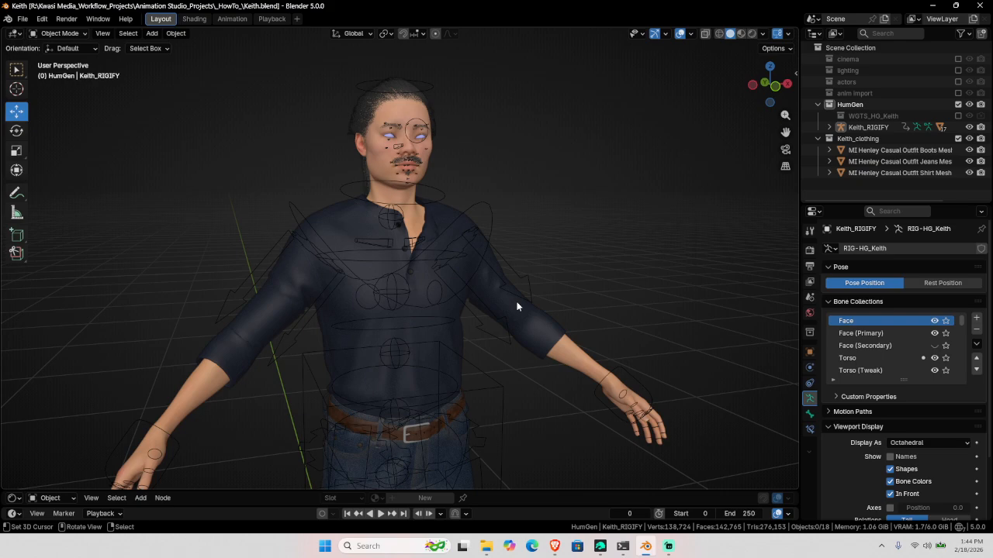
scroll(492, 251, "down", 3)
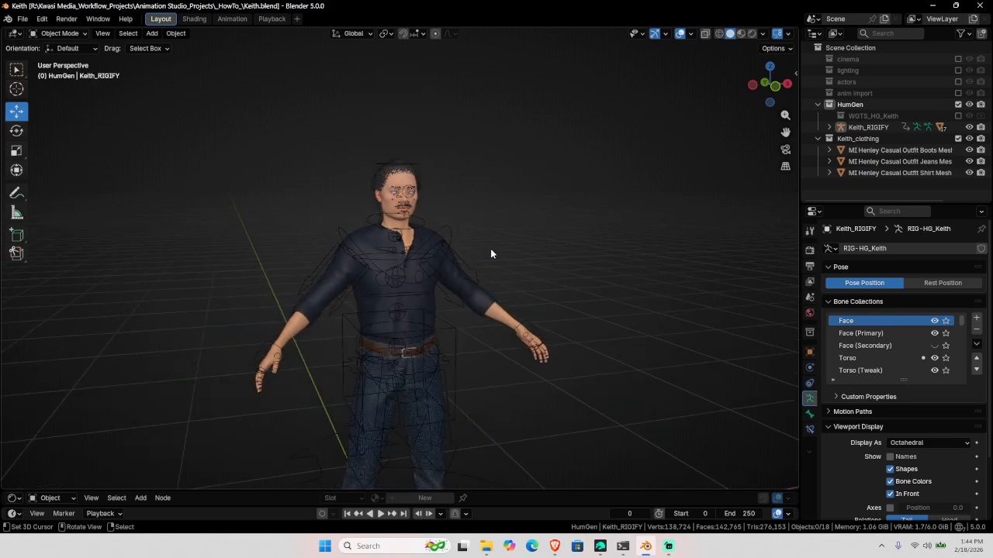
middle_click_drag(486, 256, 497, 277, "shift")
scroll(469, 222, "up", 2)
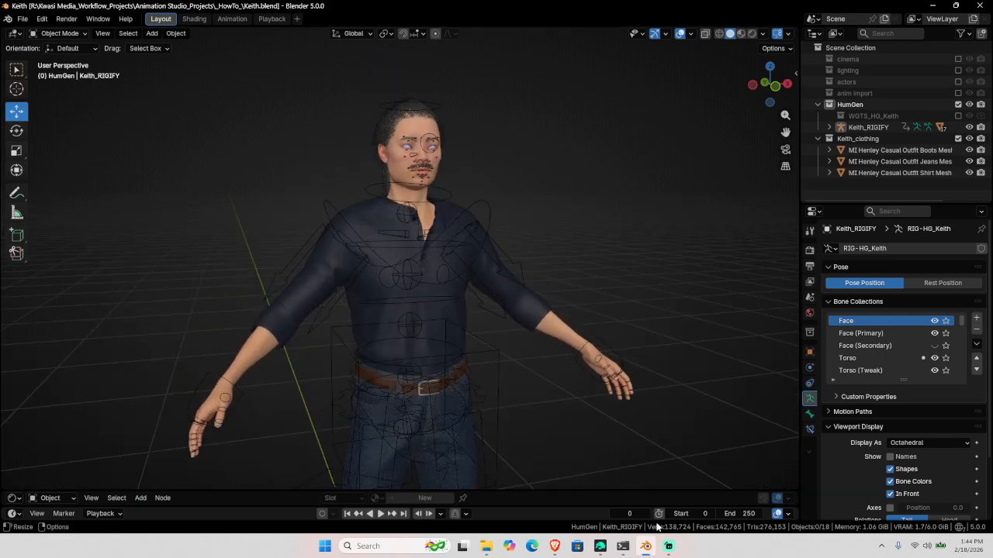